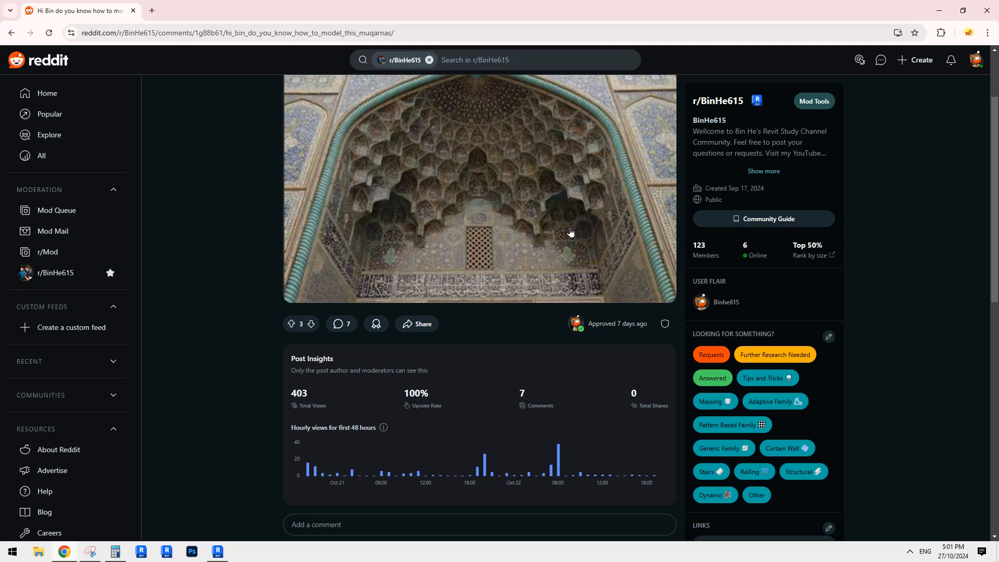
Step: Read the Reddit thread's comments about modelling the muqarnas and open the linked video "Revit- Muqarnas Pattern with Download link"
{"action": "scroll", "coordinate": [527, 261], "scroll_direction": "down", "scroll_amount": 9}
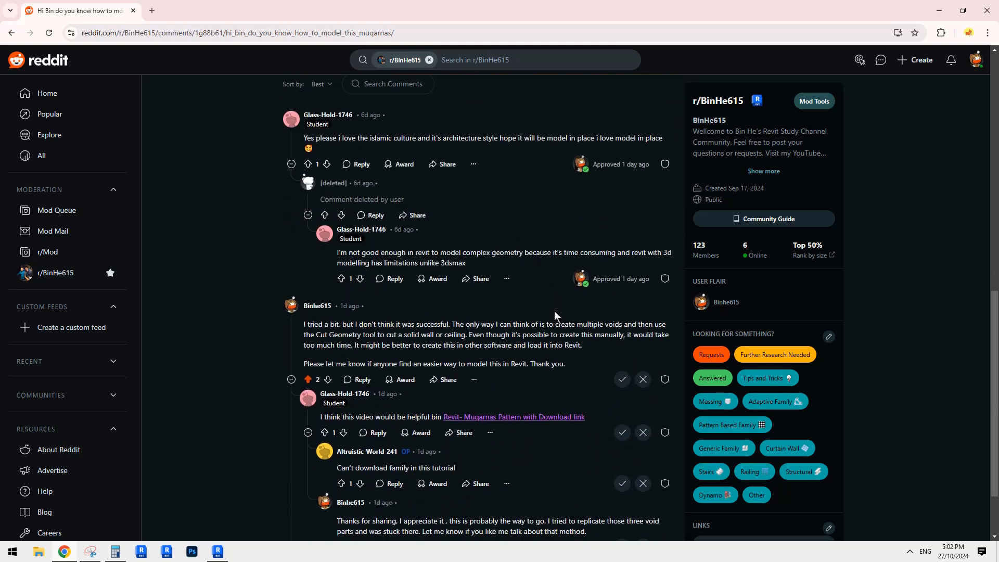
{"action": "scroll", "coordinate": [539, 342], "scroll_direction": "down", "scroll_amount": 1}
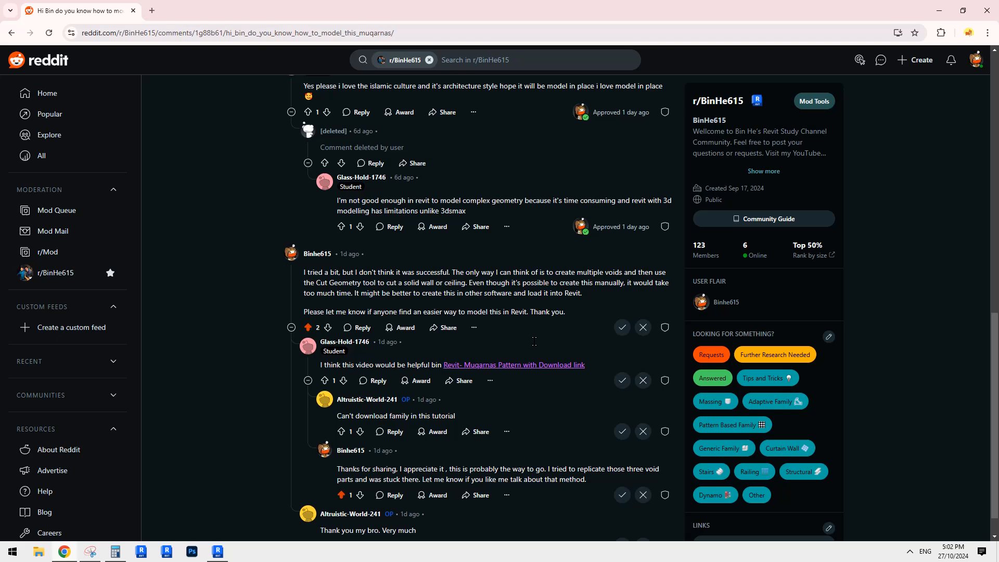
{"action": "left_click", "coordinate": [485, 364]}
{"action": "left_click", "coordinate": [72, 11]}
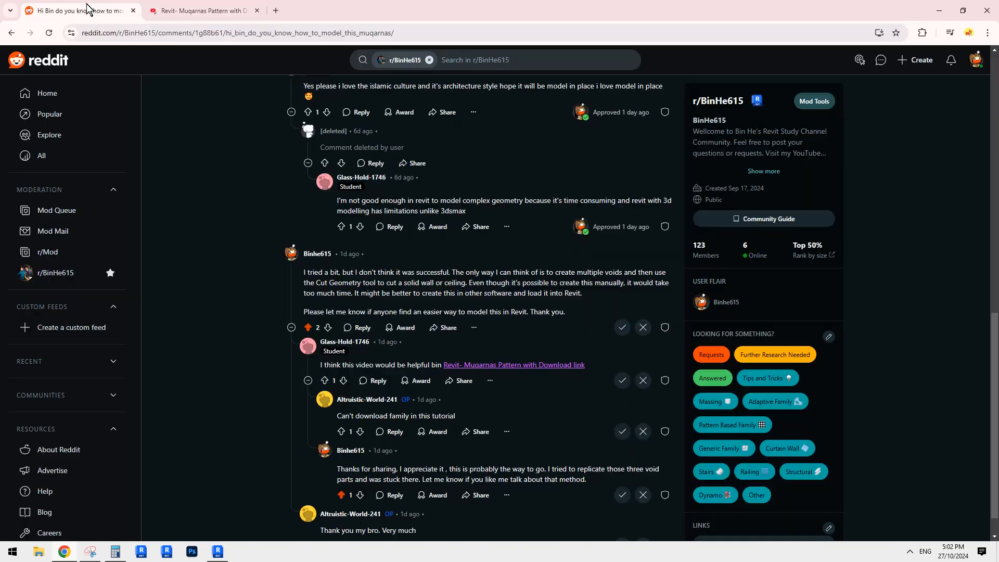
{"action": "left_click", "coordinate": [192, 10]}
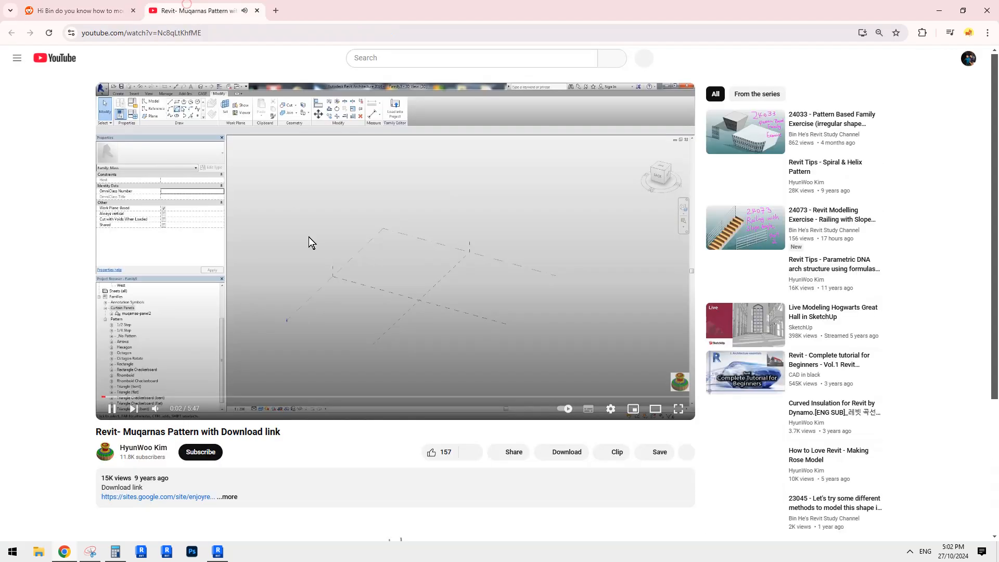
Step: Skim through the muqarnas pattern video and pause it at the finished half-dome of curved panels
{"action": "left_click", "coordinate": [155, 397]}
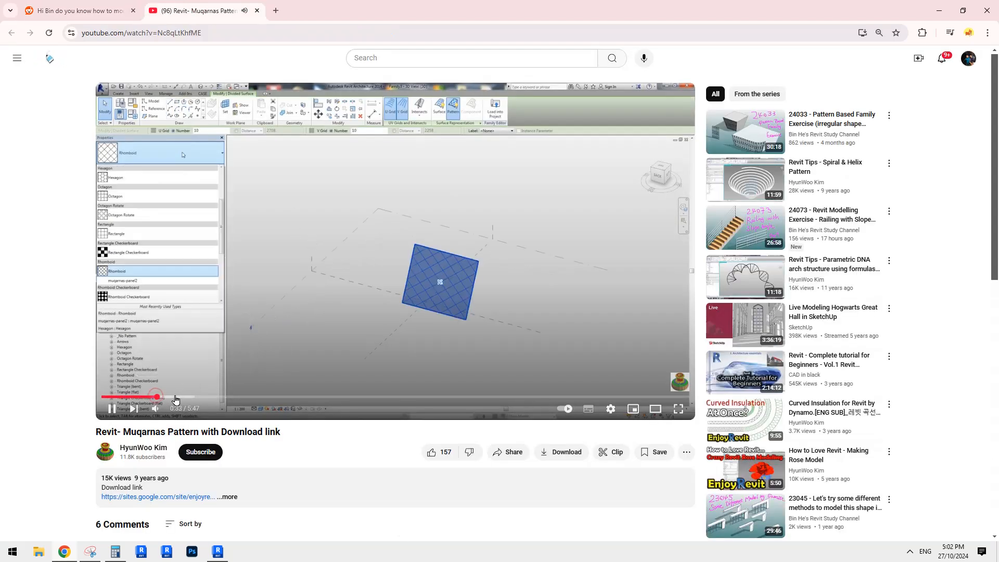
{"action": "left_click", "coordinate": [175, 398]}
{"action": "left_click", "coordinate": [189, 398]}
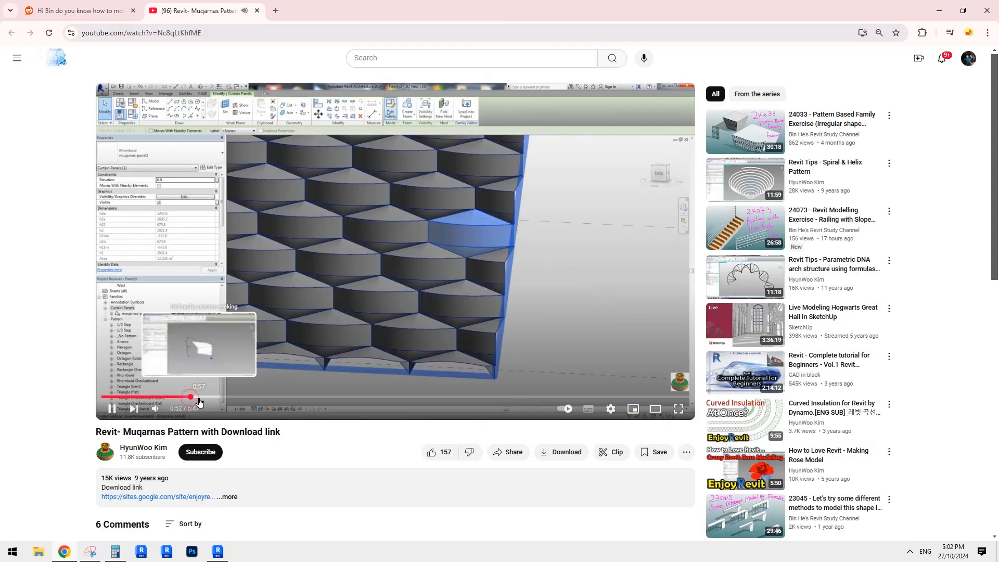
{"action": "left_click", "coordinate": [223, 397]}
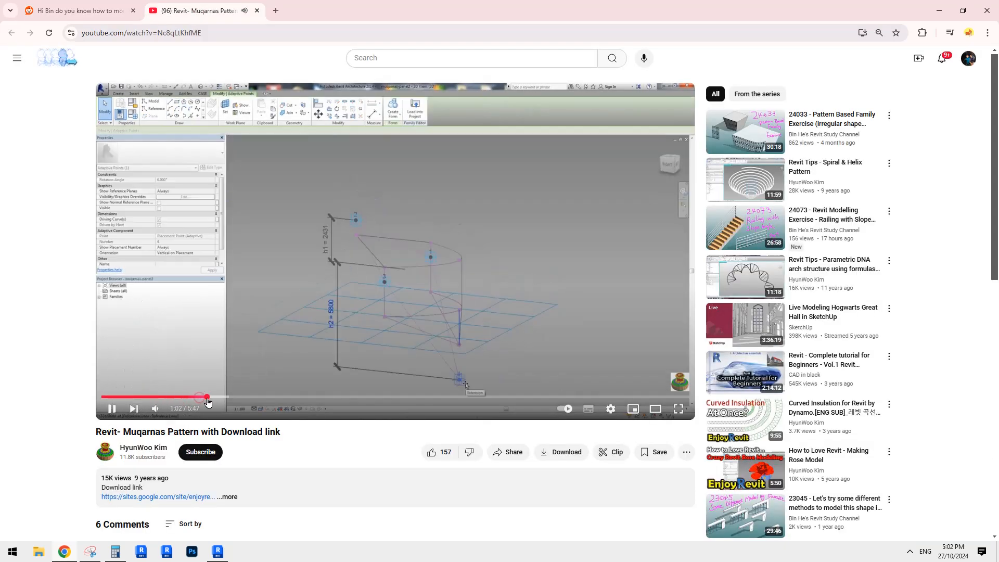
{"action": "left_click", "coordinate": [325, 398]}
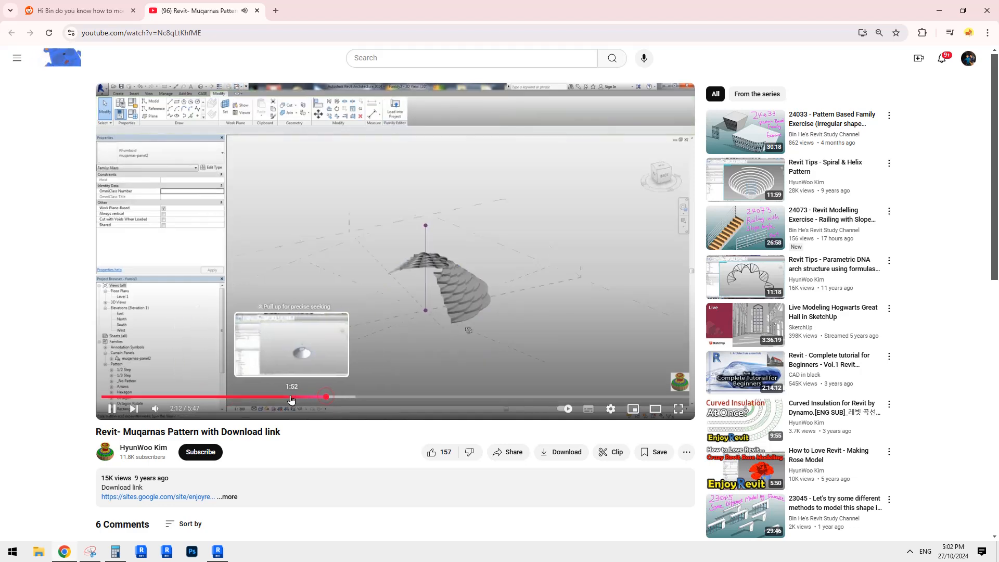
{"action": "left_click", "coordinate": [292, 398]}
{"action": "left_click", "coordinate": [307, 397]}
{"action": "left_click", "coordinate": [342, 399]}
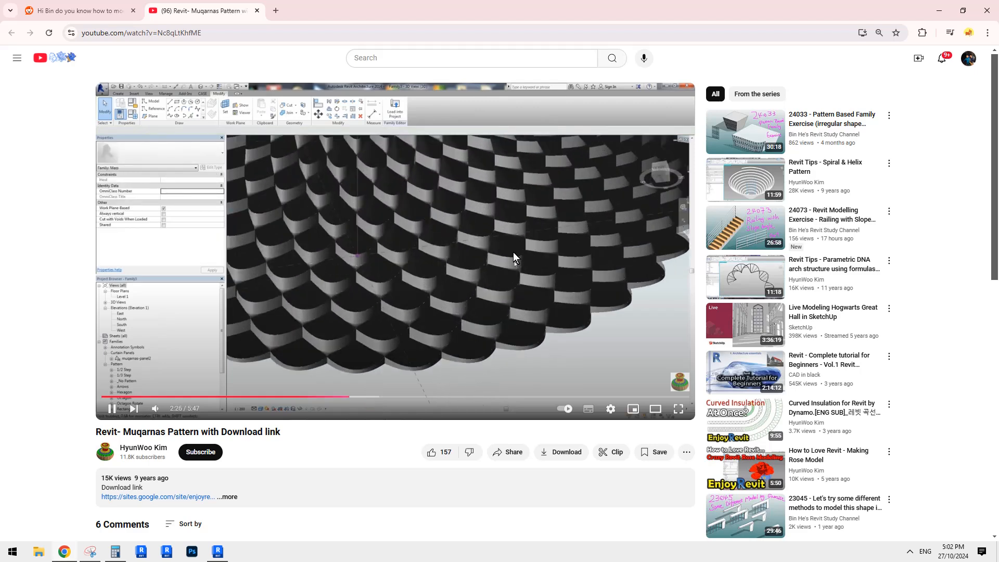
{"action": "left_click", "coordinate": [112, 410]}
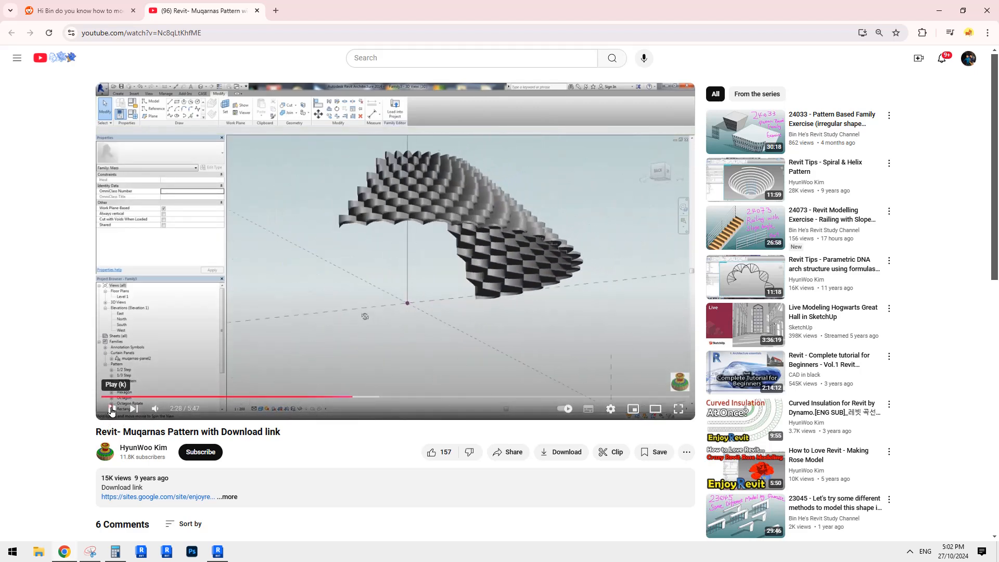
Step: Return to the Reddit thread and review the remaining comments and the muqarnas arch reference photo
{"action": "left_click", "coordinate": [89, 10]}
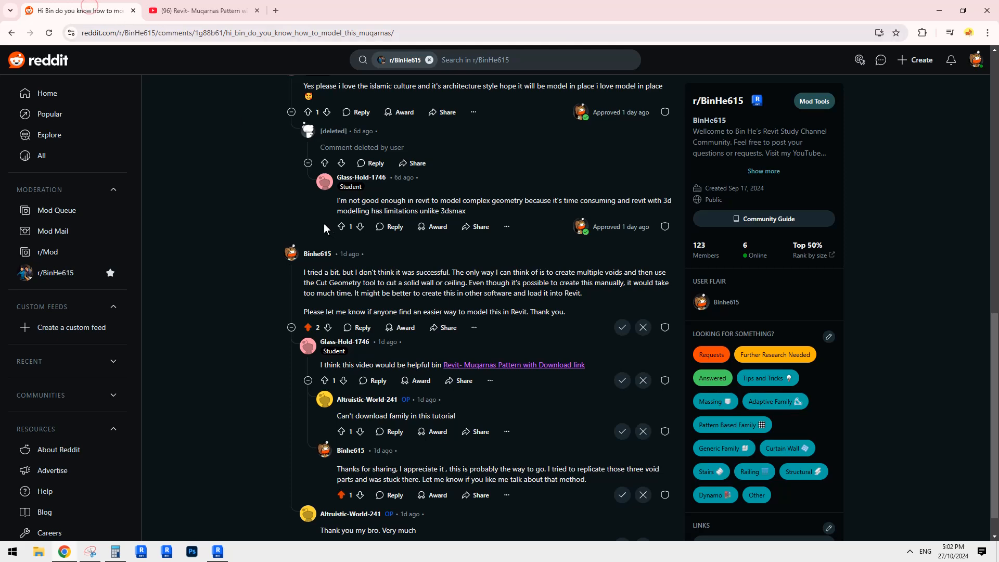
{"action": "scroll", "coordinate": [355, 236], "scroll_direction": "down", "scroll_amount": 1}
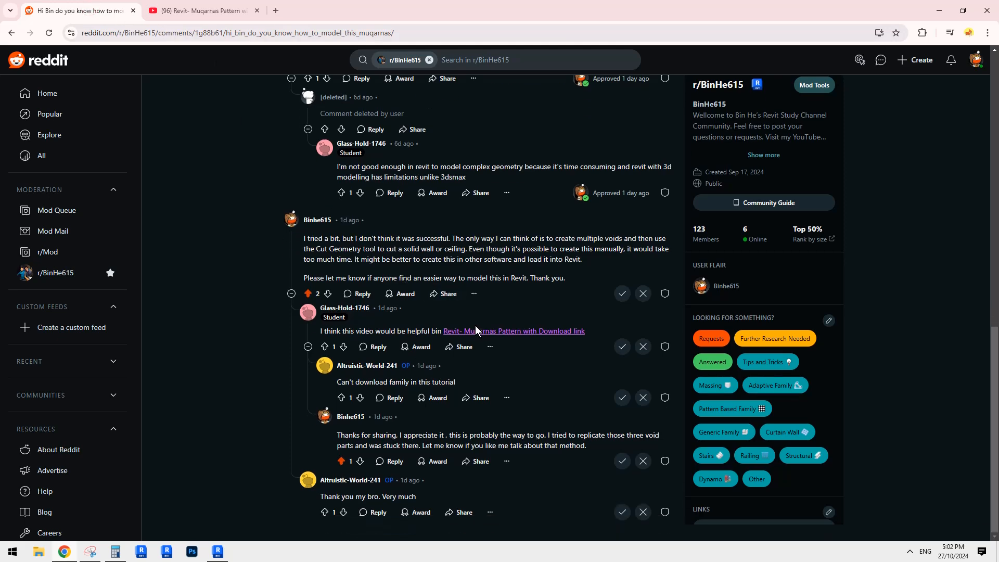
{"action": "scroll", "coordinate": [476, 326], "scroll_direction": "up", "scroll_amount": 5}
{"action": "scroll", "coordinate": [481, 333], "scroll_direction": "up", "scroll_amount": 8}
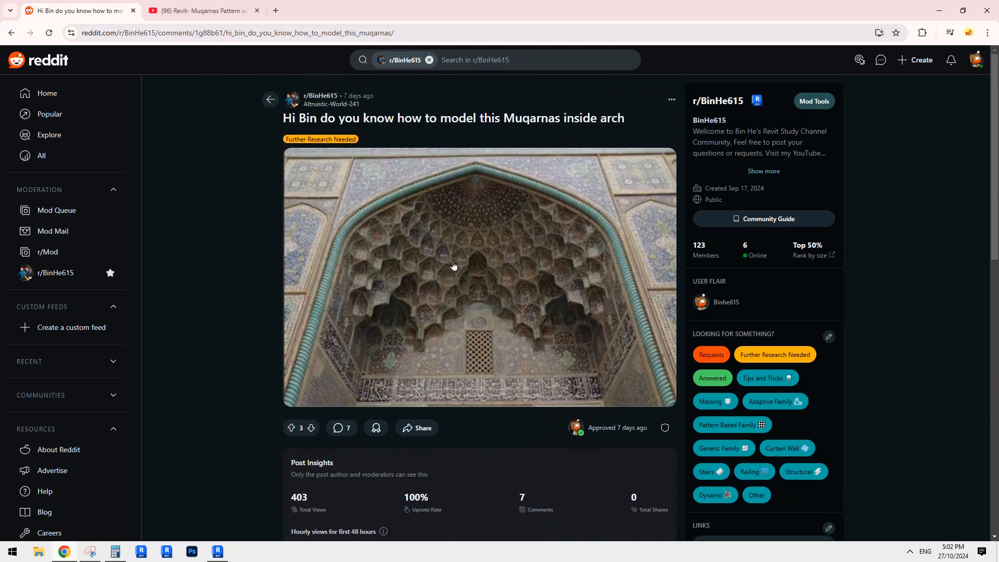
Step: Switch to Revit and start a new family to choose its template file
{"action": "left_click", "coordinate": [218, 551]}
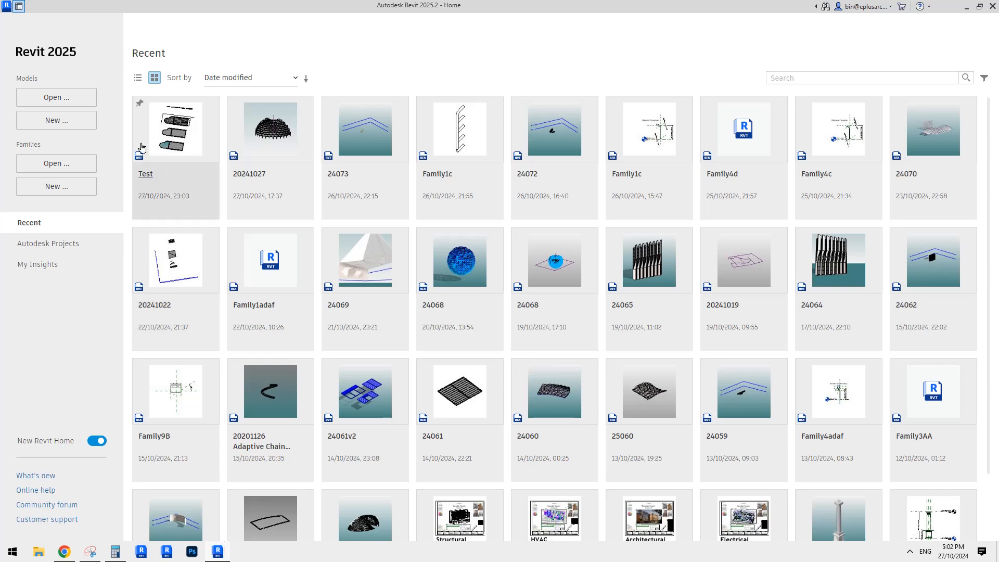
{"action": "left_click", "coordinate": [58, 186]}
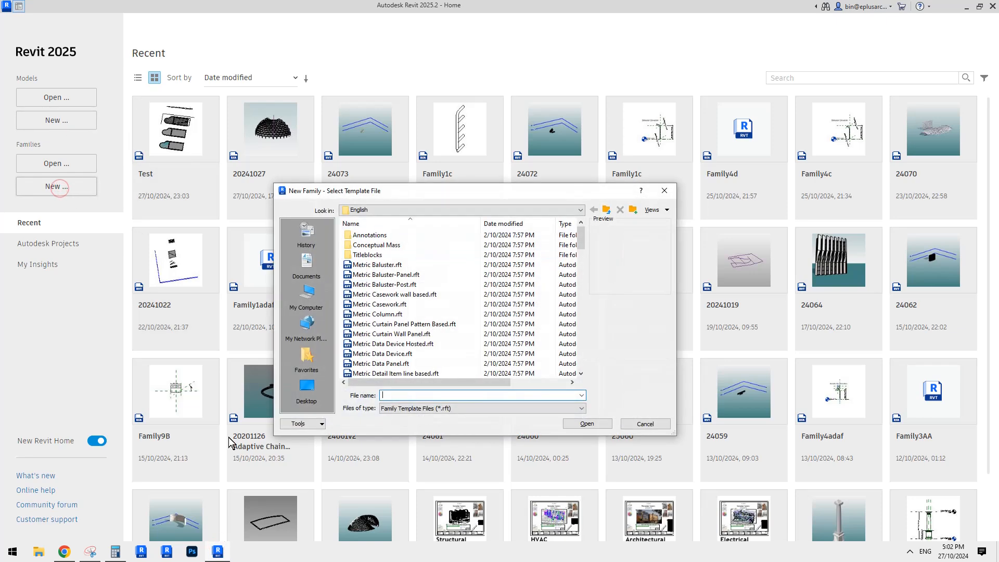
Step: Switch to the browser and compare the paused video's panel pattern with the muqarnas arch photo in the Reddit post
{"action": "left_click", "coordinate": [64, 551]}
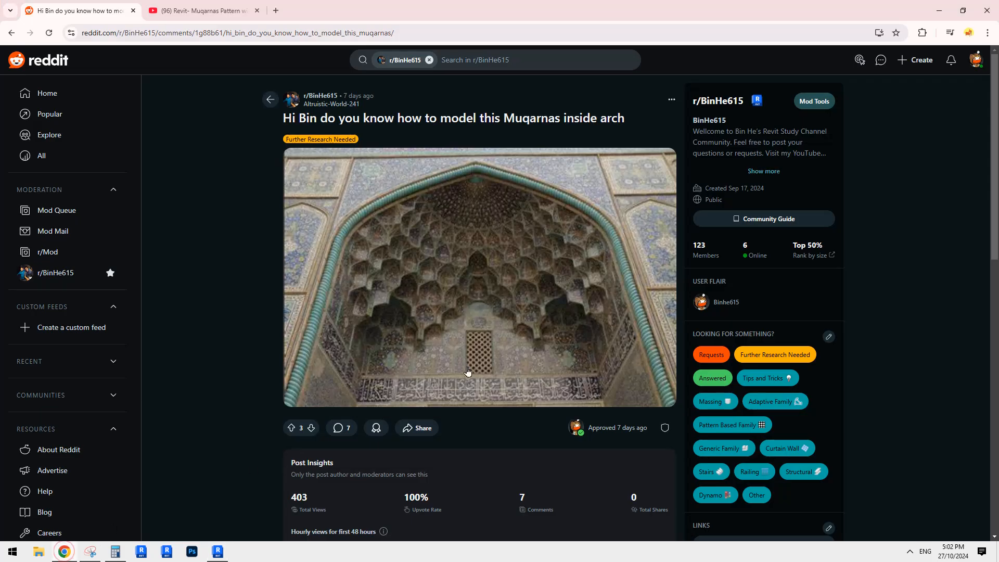
{"action": "left_click", "coordinate": [203, 11]}
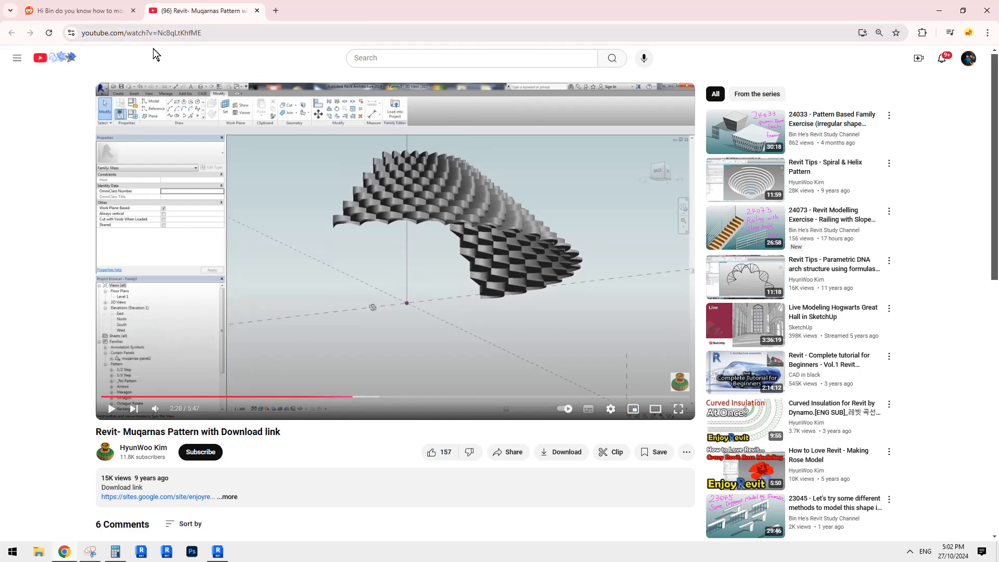
{"action": "left_click", "coordinate": [78, 10]}
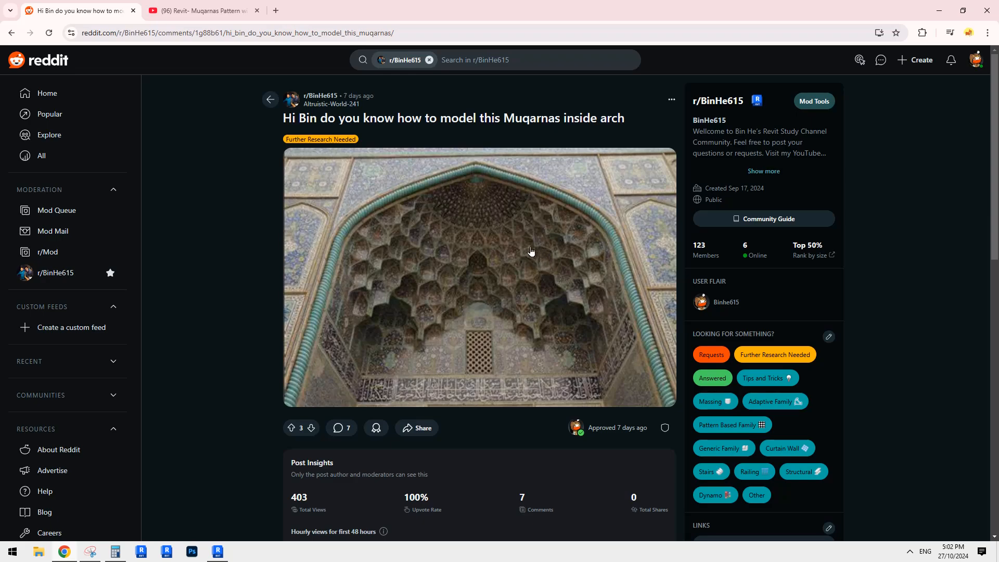
Step: Switch back to Revit and create the new family from the Metric Generic Model Adaptive template
{"action": "left_click", "coordinate": [225, 551]}
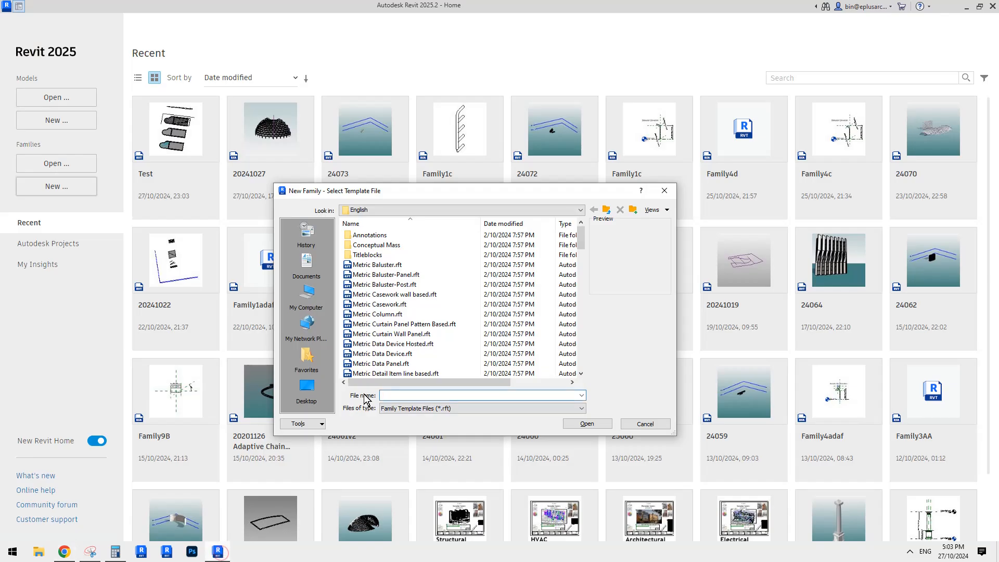
{"action": "left_click", "coordinate": [582, 266]}
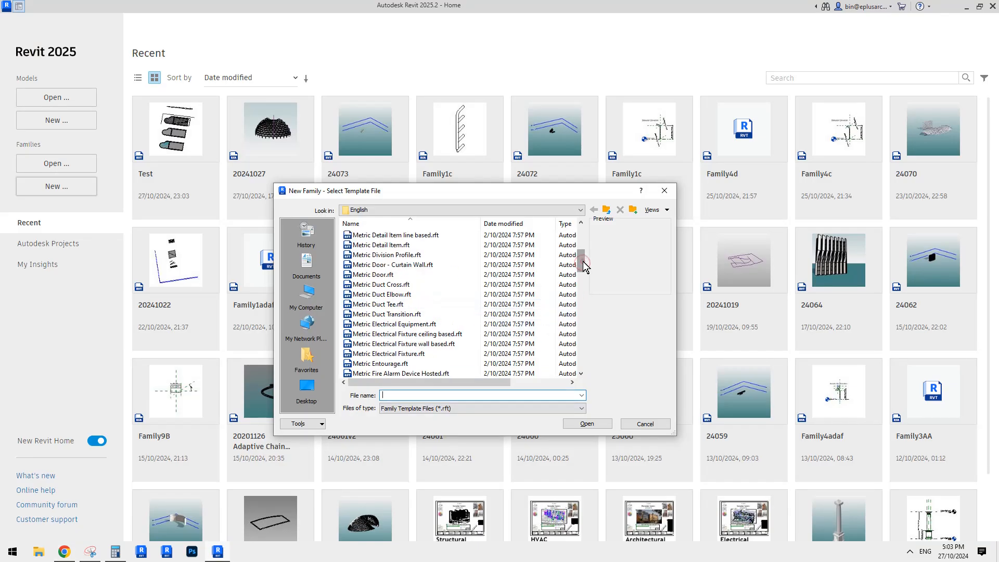
{"action": "left_click_drag", "start_coordinate": [582, 266], "coordinate": [579, 291]}
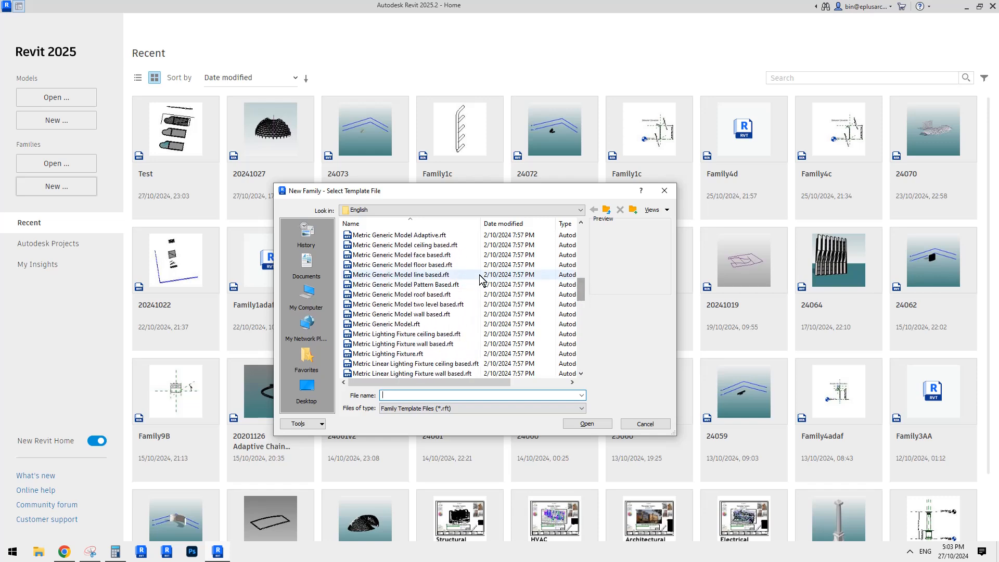
{"action": "left_click", "coordinate": [409, 236]}
{"action": "left_click", "coordinate": [587, 424]}
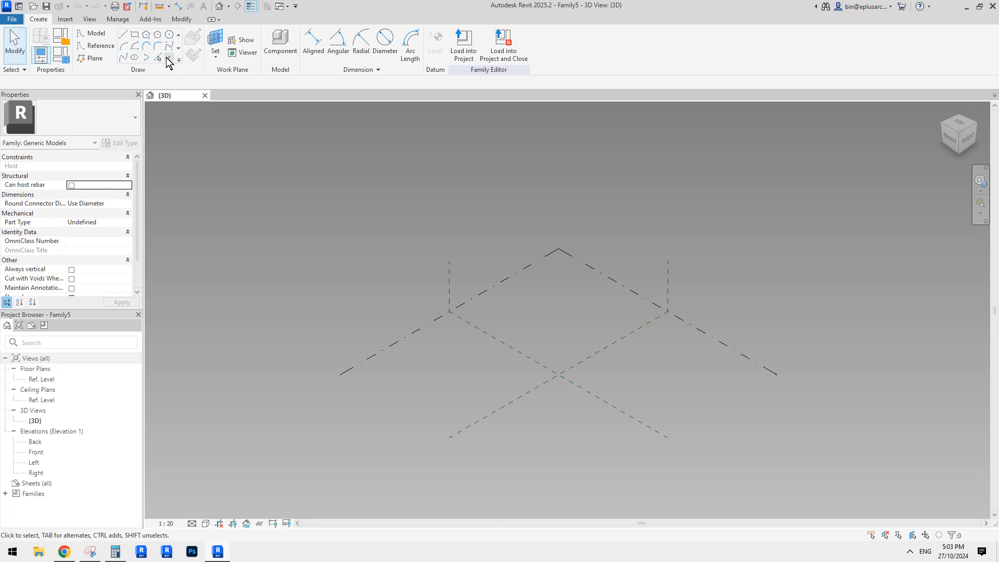
Step: Place four reference points on the two centre reference planes, one on each side of their intersection
{"action": "left_click", "coordinate": [168, 58]}
{"action": "mouse_move", "coordinate": [541, 290]}
{"action": "middle_mouse_down", "text": "shift"}
{"action": "mouse_move", "coordinate": [590, 360]}
{"action": "mouse_move", "coordinate": [536, 329]}
{"action": "mouse_move", "coordinate": [513, 334]}
{"action": "mouse_move", "coordinate": [441, 266]}
{"action": "middle_mouse_up", "text": "shift"}
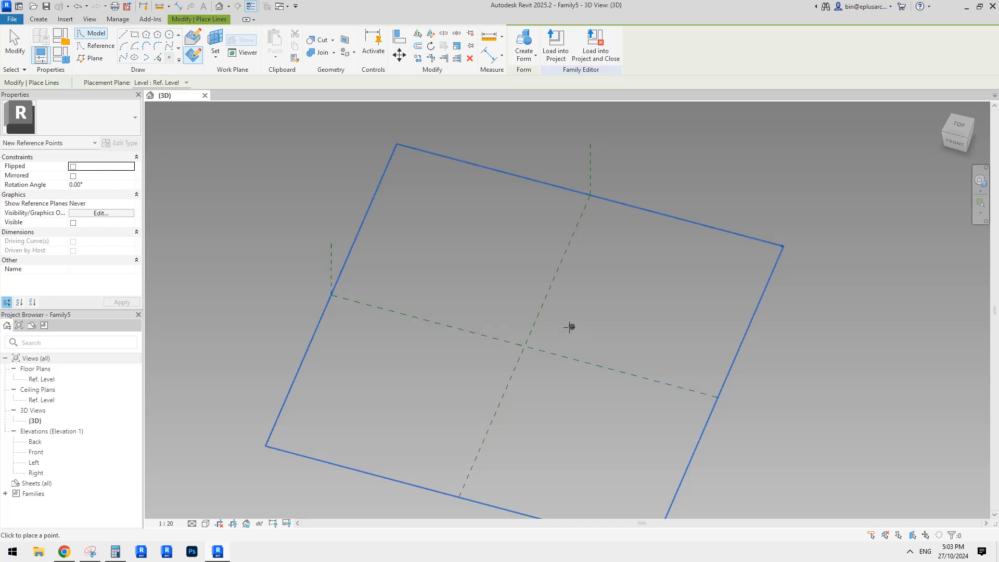
{"action": "middle_click_drag", "start_coordinate": [570, 327], "coordinate": [501, 339], "text": "shift"}
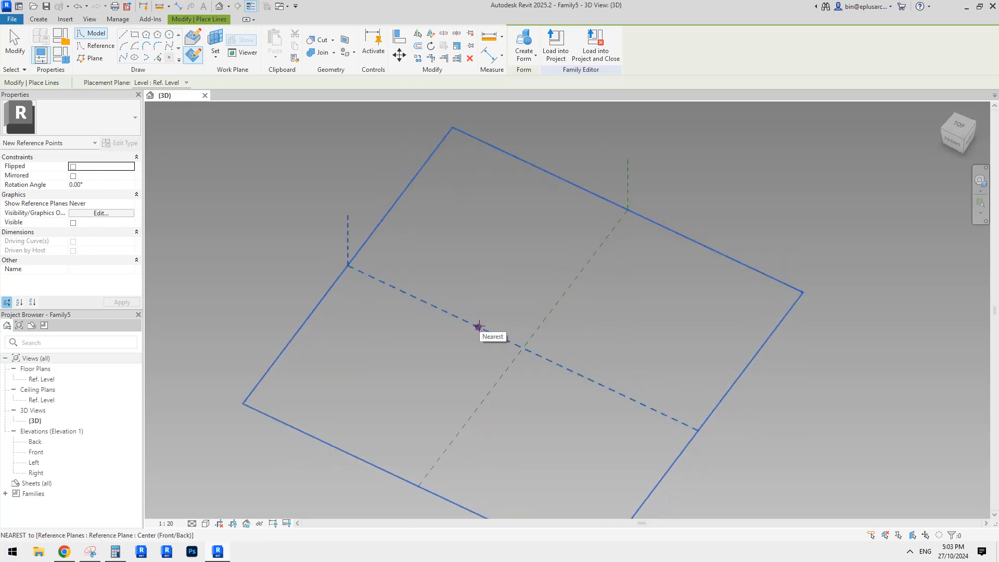
{"action": "left_click", "coordinate": [478, 326]}
{"action": "left_click", "coordinate": [545, 318]}
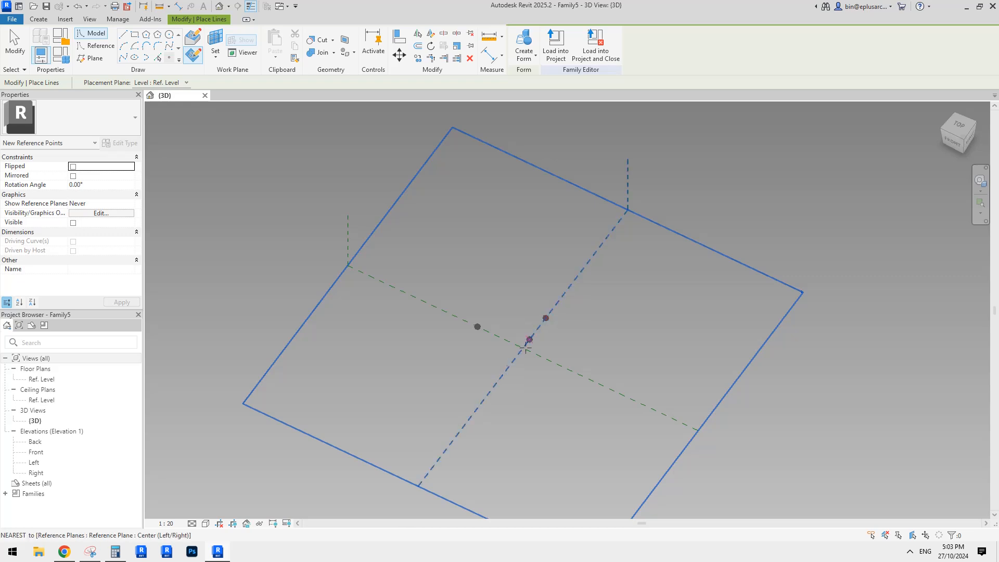
{"action": "left_click", "coordinate": [501, 376]}
{"action": "left_click", "coordinate": [569, 370]}
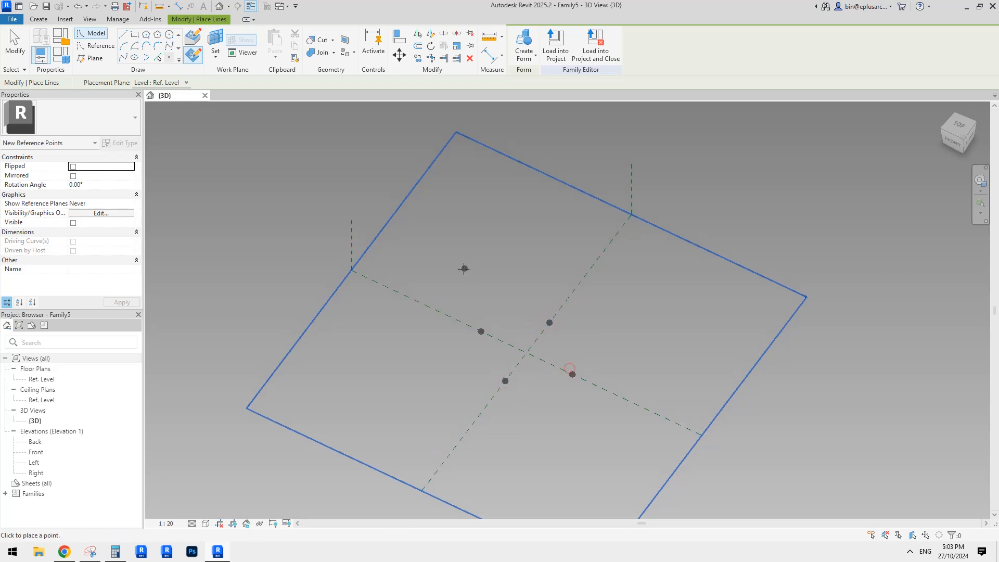
{"action": "key", "text": "Escape"}
{"action": "key", "text": "Escape"}
Step: Examine a single reference point's controls and the placement of all four points on the reference level from several angles
{"action": "left_click", "coordinate": [481, 331]}
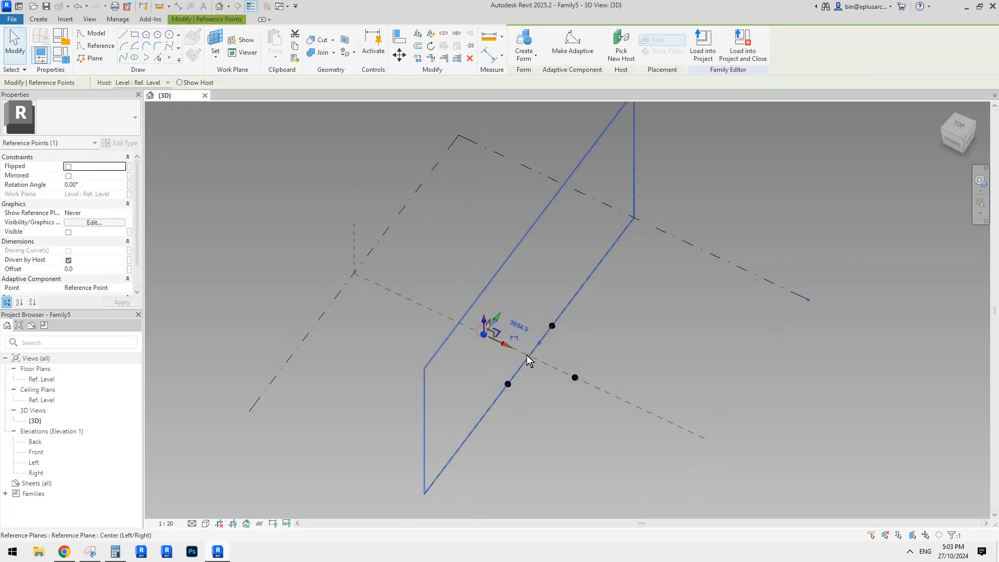
{"action": "middle_click_drag", "start_coordinate": [529, 357], "coordinate": [496, 346]}
{"action": "left_click", "coordinate": [299, 224]}
{"action": "scroll", "coordinate": [497, 346], "scroll_direction": "up", "scroll_amount": 1}
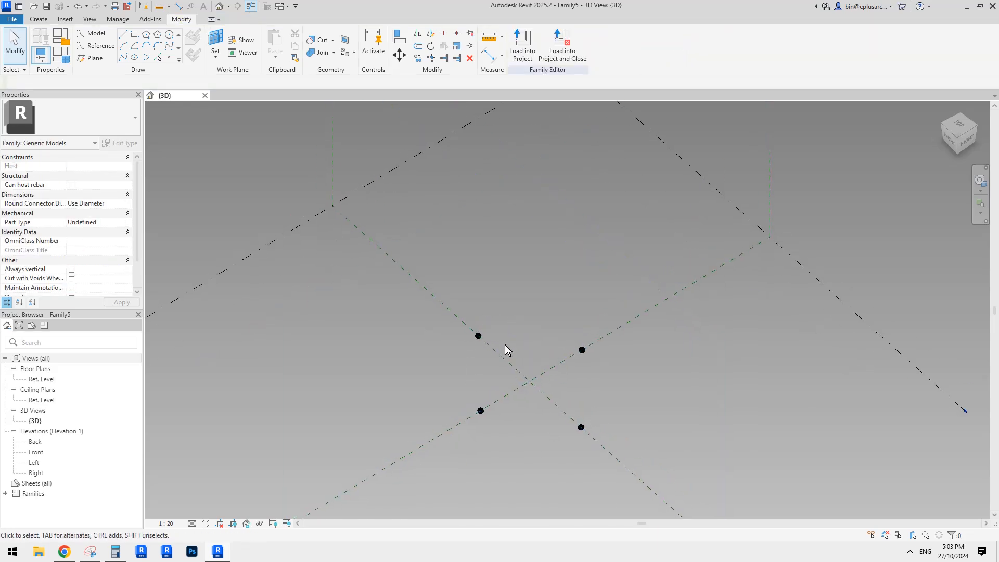
{"action": "left_click", "coordinate": [478, 336]}
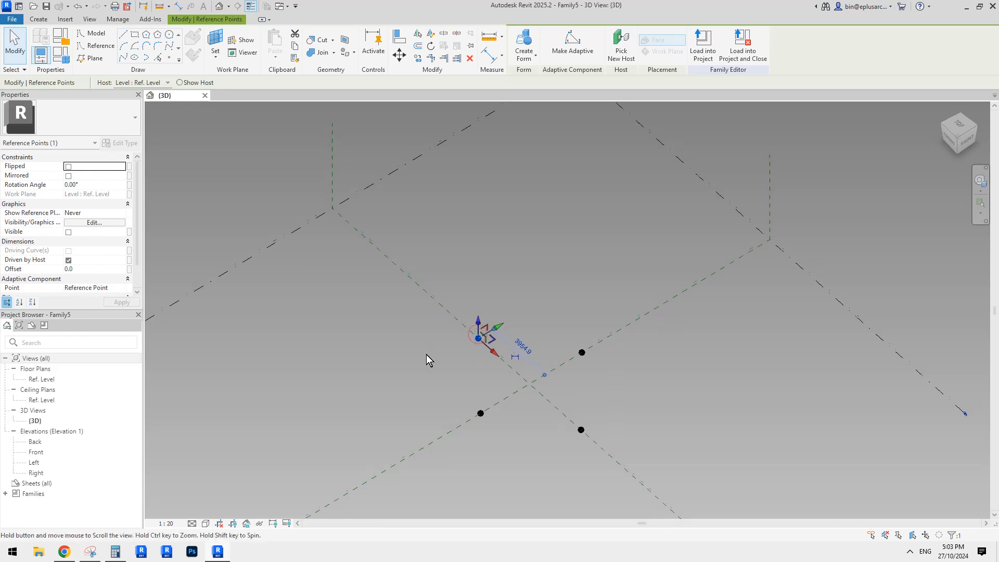
{"action": "scroll", "coordinate": [483, 351], "scroll_direction": "down", "scroll_amount": 1}
{"action": "left_click_drag", "start_coordinate": [397, 319], "coordinate": [592, 442]}
{"action": "middle_click_drag", "start_coordinate": [515, 345], "coordinate": [533, 358], "text": "shift"}
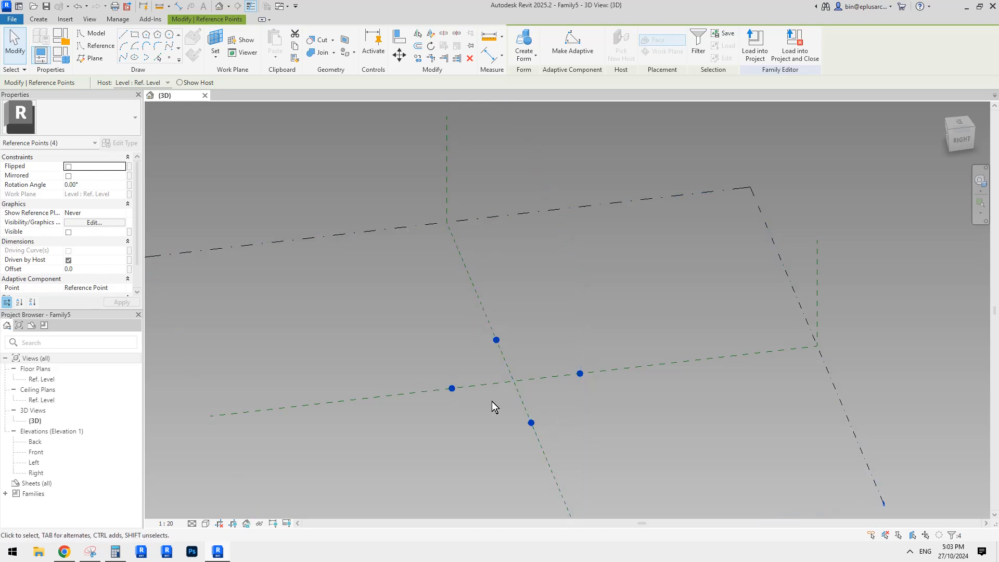
{"action": "middle_click_drag", "start_coordinate": [594, 392], "coordinate": [822, 384], "text": "shift"}
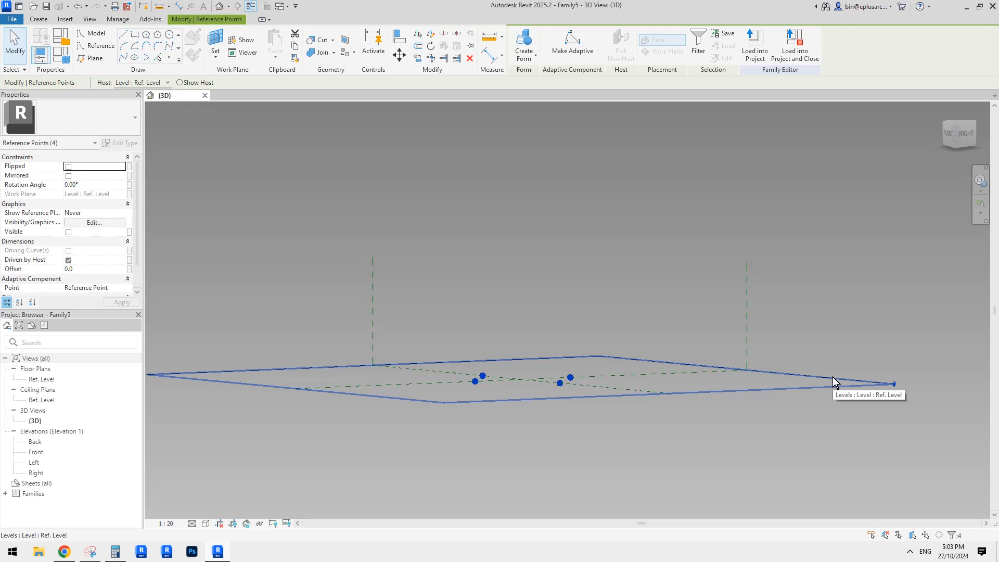
{"action": "middle_click_drag", "start_coordinate": [832, 376], "coordinate": [503, 273], "text": "shift"}
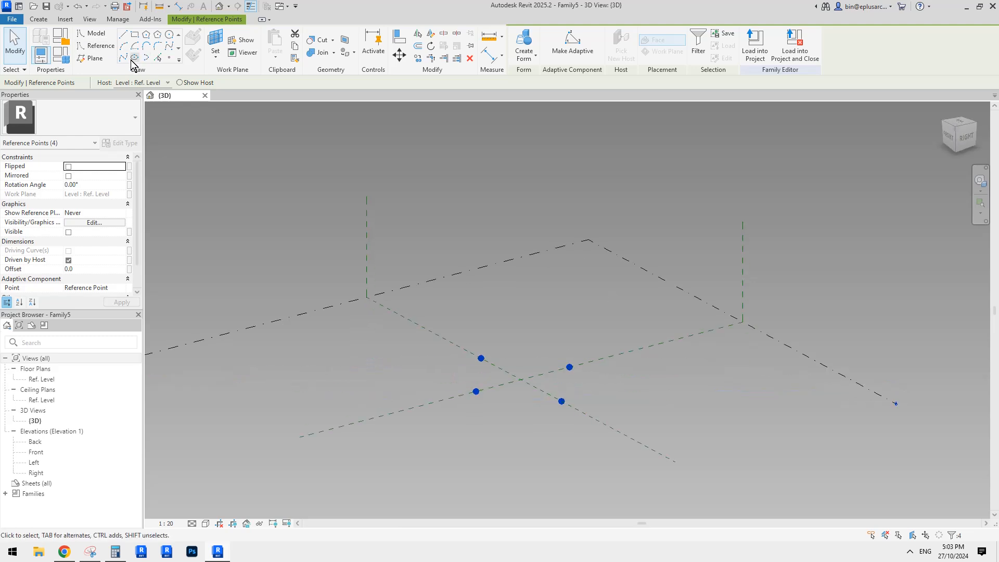
{"action": "left_click", "coordinate": [168, 57]}
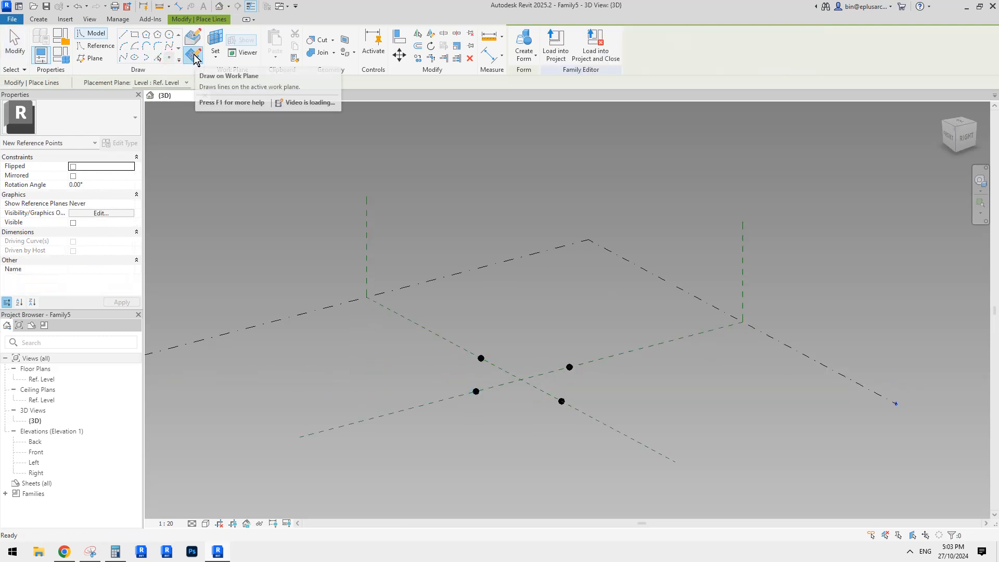
{"action": "left_click", "coordinate": [512, 357]}
{"action": "key", "text": "Escape"}
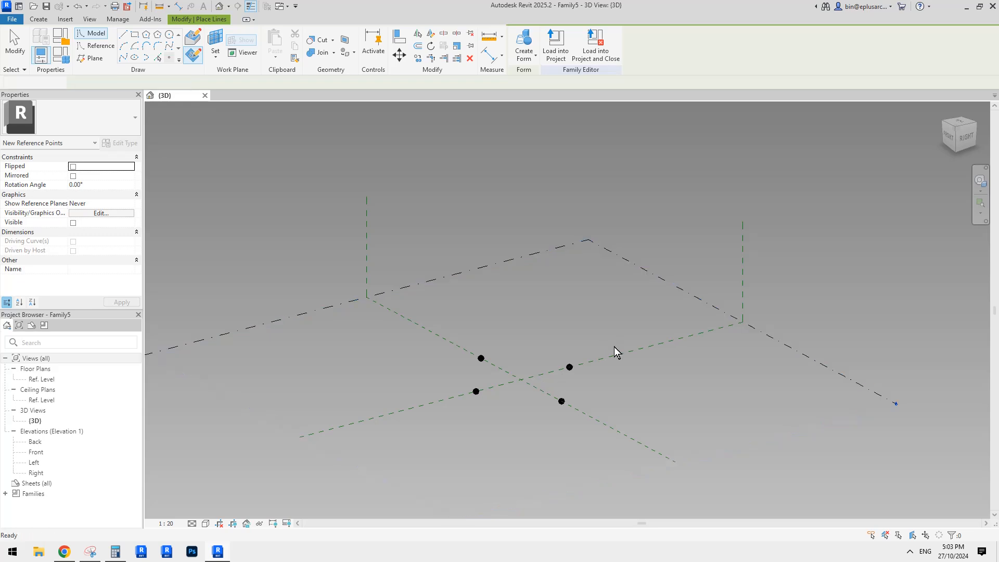
Step: Convert all four reference points into adaptive points
{"action": "middle_click_drag", "start_coordinate": [459, 329], "coordinate": [460, 332]}
{"action": "left_click_drag", "start_coordinate": [283, 260], "coordinate": [645, 442]}
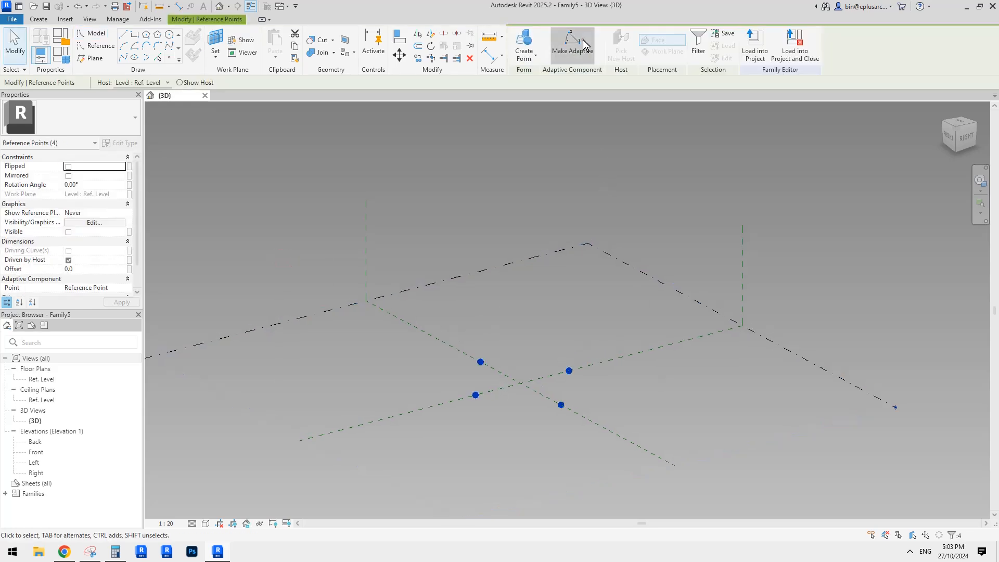
{"action": "left_click", "coordinate": [583, 39]}
{"action": "scroll", "coordinate": [563, 368], "scroll_direction": "up", "scroll_amount": 2}
{"action": "key", "text": "Escape"}
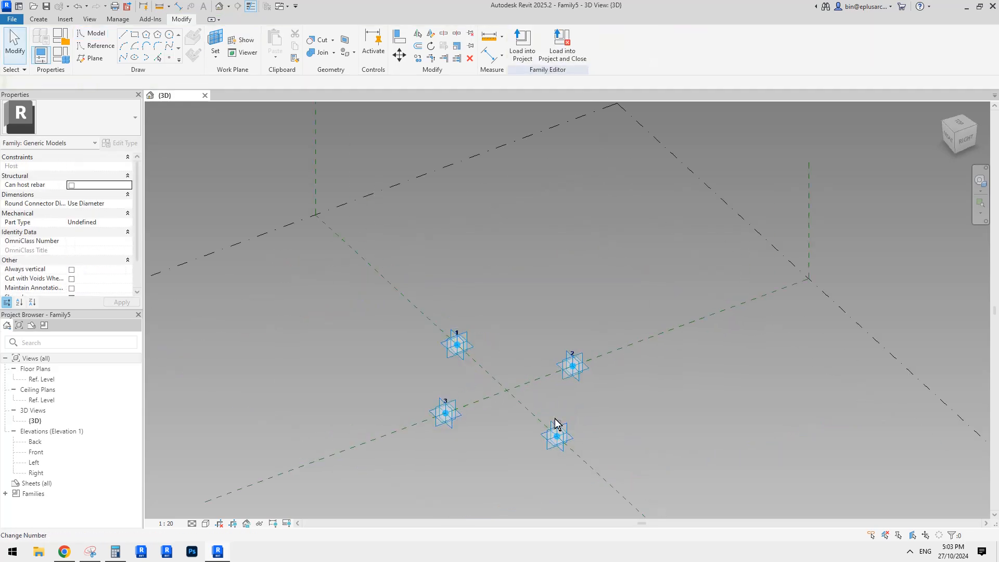
{"action": "middle_click_drag", "start_coordinate": [573, 358], "coordinate": [658, 341], "text": "shift"}
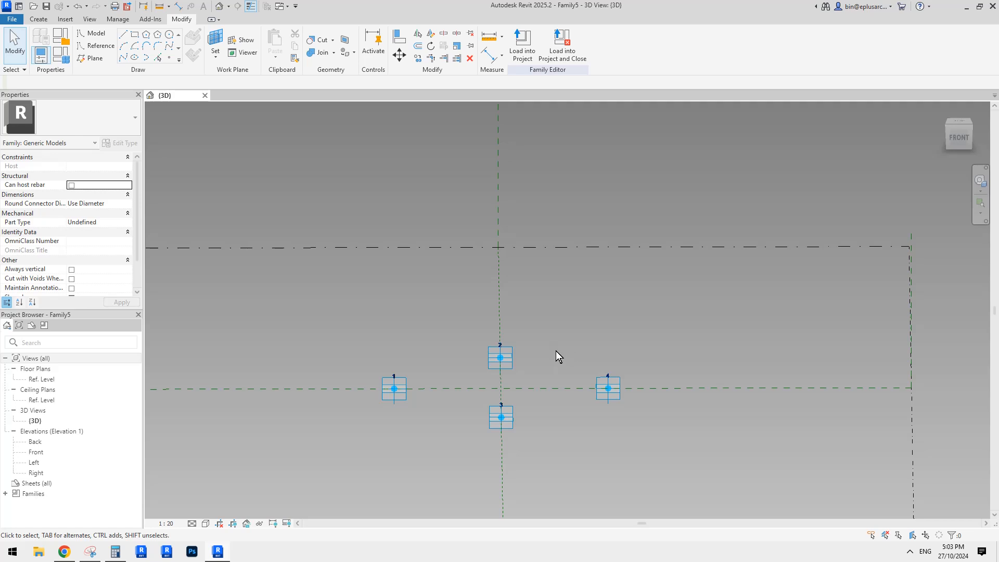
Step: Raise adaptive points 2 and 3 together vertically above the reference level from the front view
{"action": "middle_click_drag", "start_coordinate": [556, 351], "coordinate": [573, 354], "text": "shift"}
{"action": "left_click_drag", "start_coordinate": [487, 315], "coordinate": [550, 428]}
{"action": "left_click", "coordinate": [959, 138]}
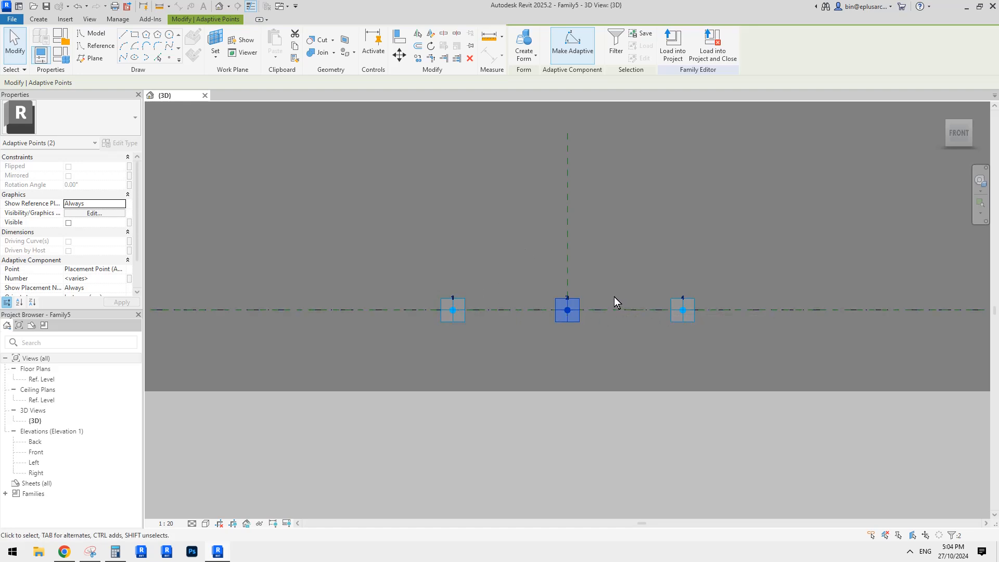
{"action": "key", "text": "Up"}
{"action": "key", "text": "Up"}
{"action": "key", "text": "Up"}
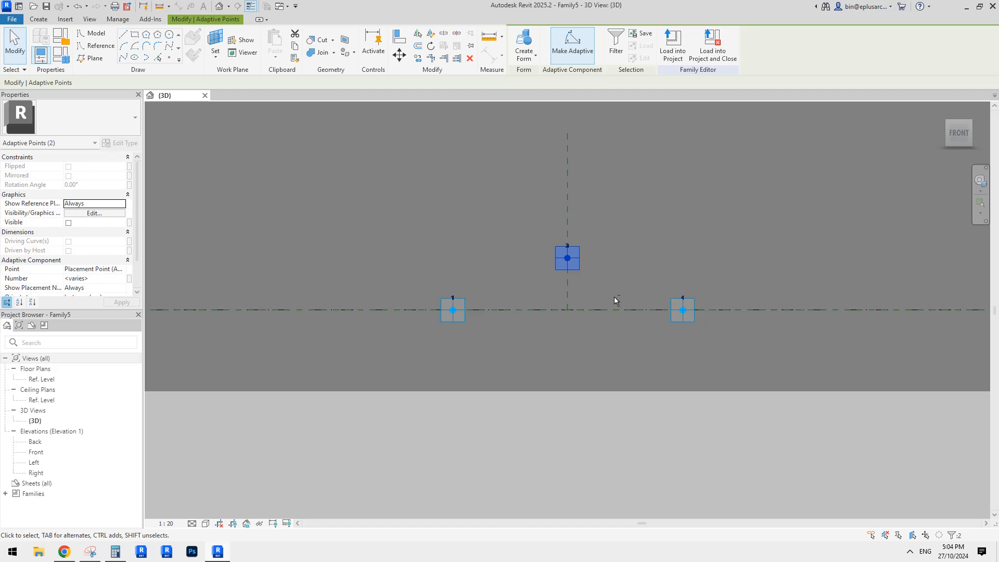
Step: Raise adaptive point 1 vertically until it sits higher than points 2 and 3
{"action": "left_click", "coordinate": [453, 310]}
{"action": "key", "text": "Up"}
{"action": "key", "text": "Up"}
{"action": "key", "text": "Up"}
{"action": "key", "text": "Up"}
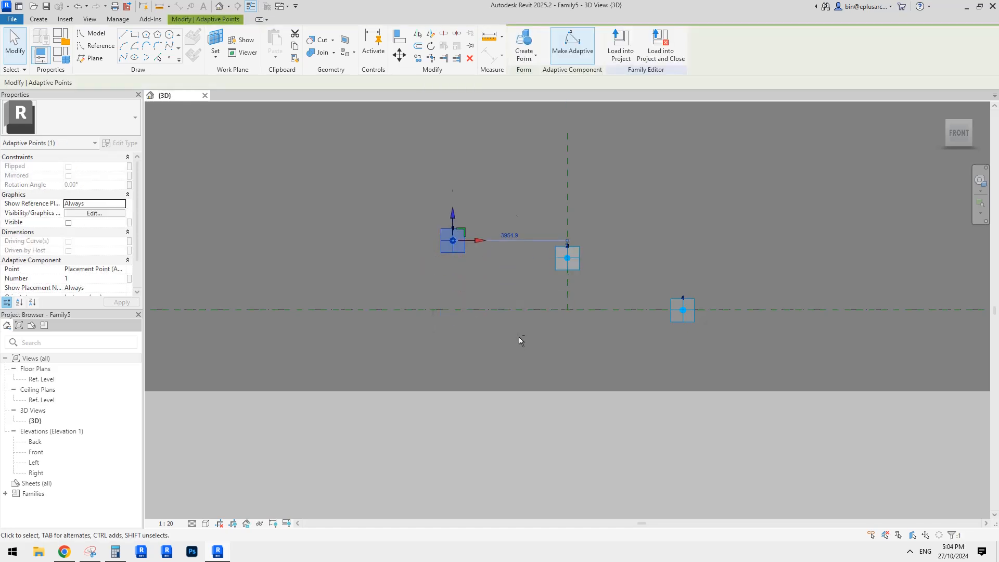
{"action": "key", "text": "Up"}
{"action": "key", "text": "Up"}
{"action": "key", "text": "Up"}
{"action": "middle_click_drag", "start_coordinate": [519, 336], "coordinate": [462, 356], "text": "shift"}
{"action": "left_click", "coordinate": [510, 295]}
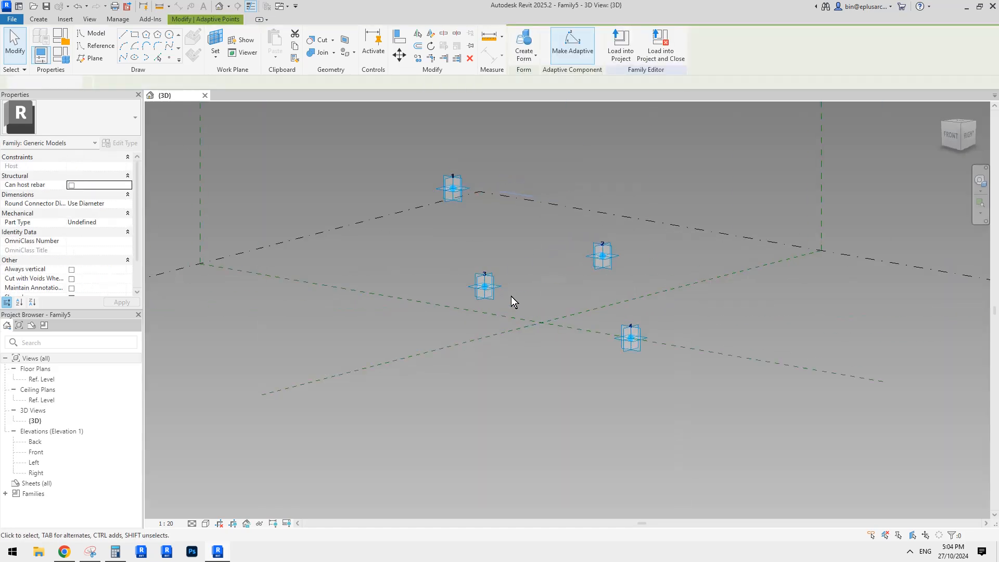
{"action": "middle_click_drag", "start_coordinate": [510, 295], "coordinate": [586, 300], "text": "shift"}
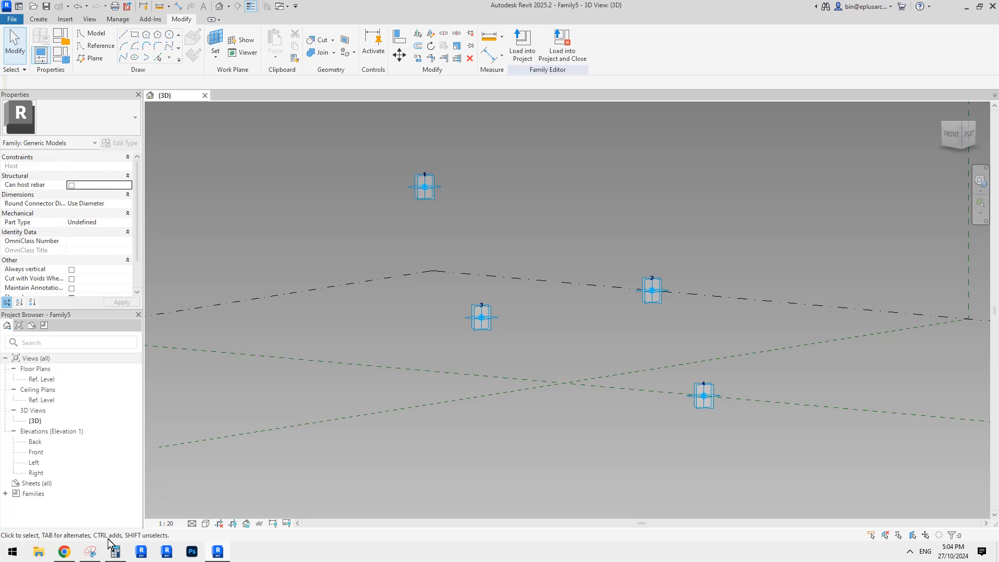
Step: Switch to Snipping Tool, capture the four adaptive points, and sketch a vertical stroke through point 2 and another through point 3
{"action": "left_click", "coordinate": [91, 552]}
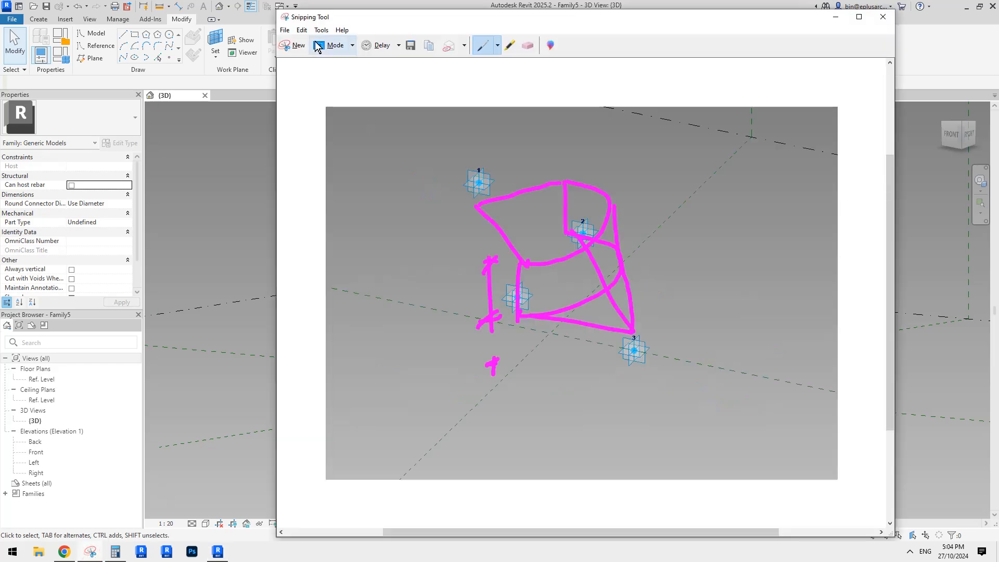
{"action": "left_click", "coordinate": [293, 46]}
{"action": "left_click_drag", "start_coordinate": [268, 140], "coordinate": [859, 488]}
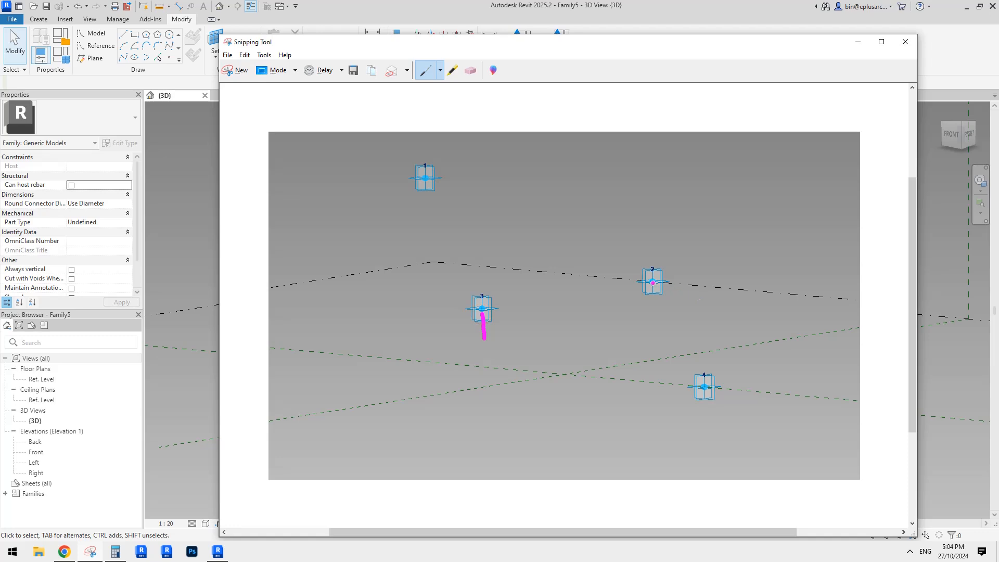
{"action": "left_click_drag", "start_coordinate": [652, 288], "coordinate": [655, 248]}
{"action": "left_click_drag", "start_coordinate": [482, 294], "coordinate": [477, 258]}
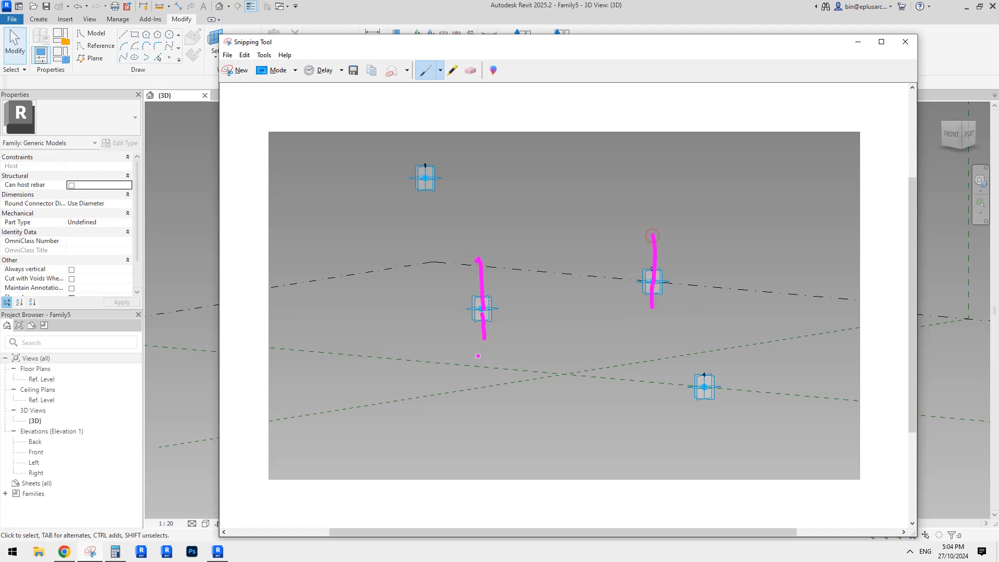
{"action": "mouse_move", "coordinate": [477, 262]}
{"action": "left_mouse_down"}
{"action": "mouse_move", "coordinate": [580, 270]}
{"action": "mouse_move", "coordinate": [652, 251]}
{"action": "left_mouse_up"}
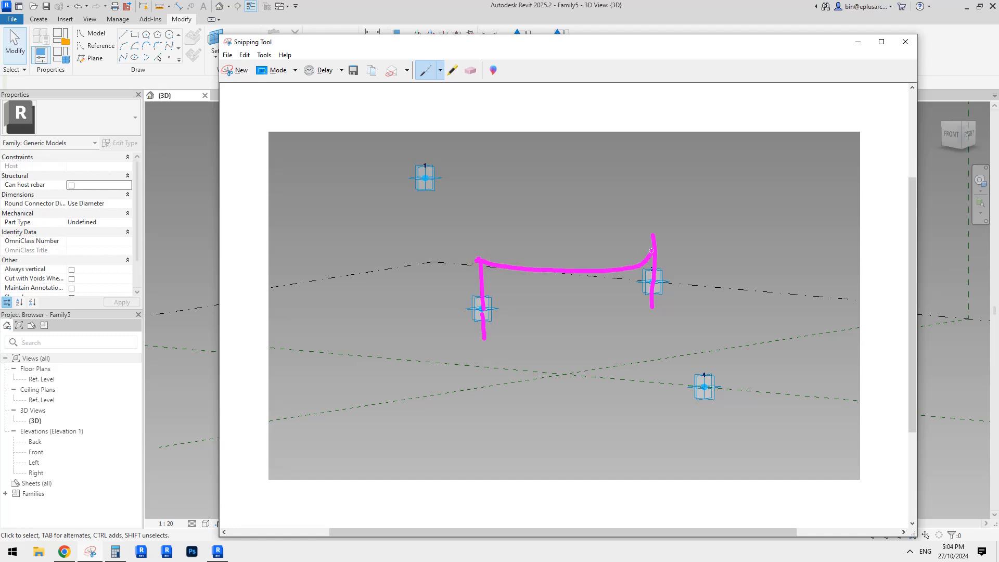
{"action": "left_click", "coordinate": [471, 70]}
{"action": "left_click", "coordinate": [620, 273]}
Step: Sketch bulging curves joining the tops and the bottoms of the two vertical strokes, and connect the two curves with a vertical edge
{"action": "left_click", "coordinate": [426, 70]}
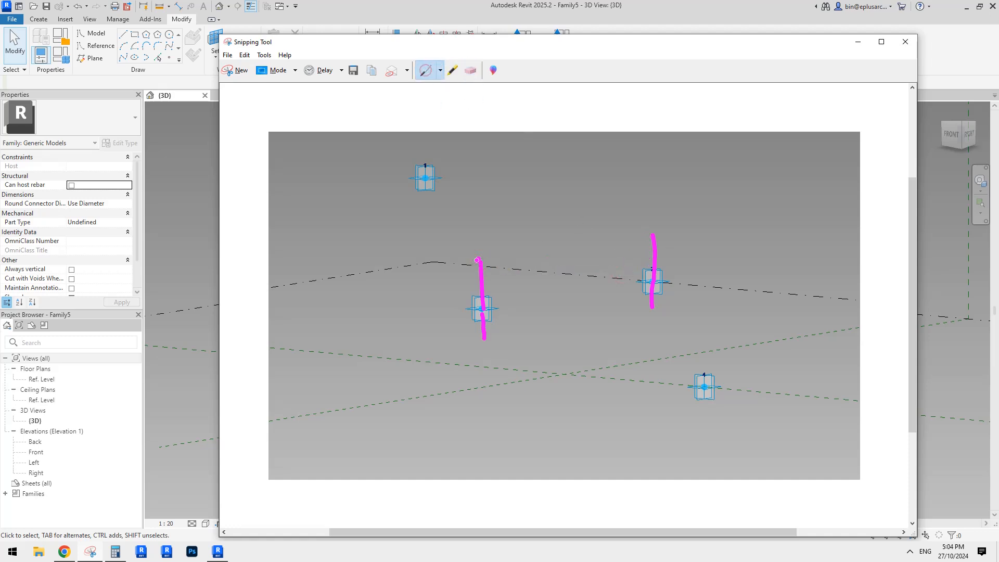
{"action": "mouse_move", "coordinate": [477, 260]}
{"action": "left_mouse_down"}
{"action": "mouse_move", "coordinate": [619, 272]}
{"action": "mouse_move", "coordinate": [671, 238]}
{"action": "mouse_move", "coordinate": [654, 233]}
{"action": "left_mouse_up"}
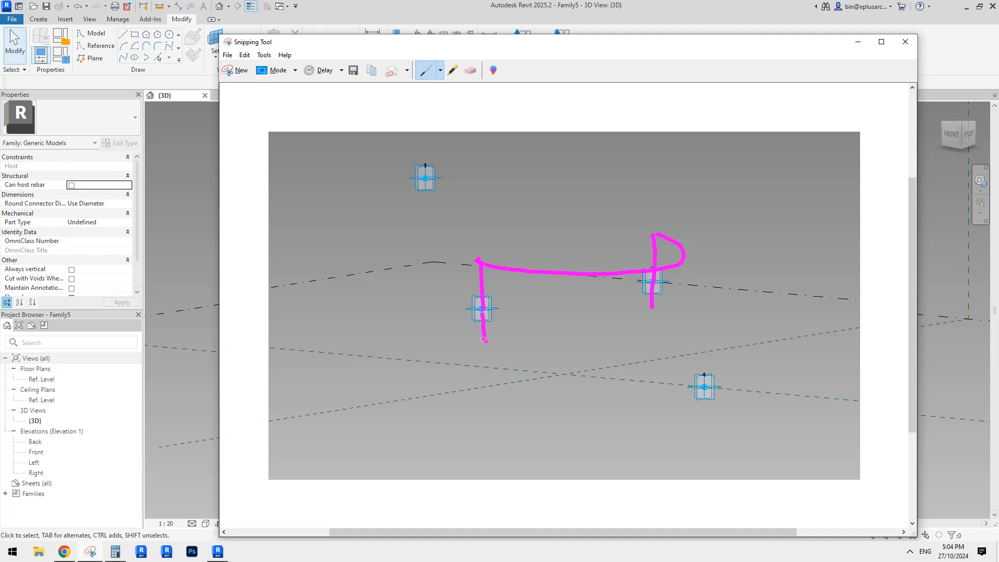
{"action": "mouse_move", "coordinate": [484, 339]}
{"action": "left_mouse_down"}
{"action": "mouse_move", "coordinate": [649, 341]}
{"action": "mouse_move", "coordinate": [678, 315]}
{"action": "left_mouse_up"}
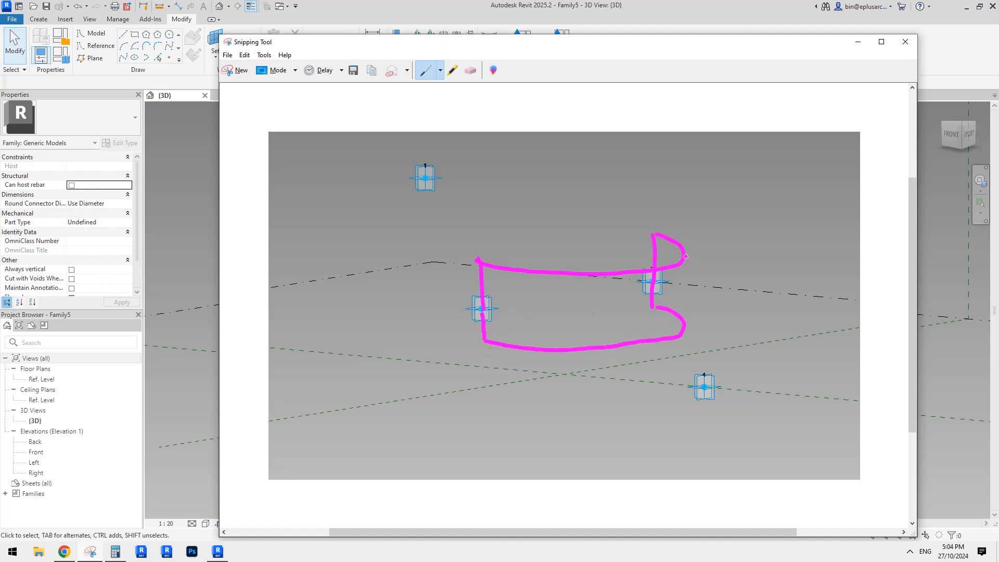
{"action": "left_click_drag", "start_coordinate": [685, 256], "coordinate": [685, 323]}
Step: Sketch lines linking point 1 to the upper curve and point 4 to the lower curve on the snip
{"action": "left_click_drag", "start_coordinate": [426, 180], "coordinate": [456, 227]}
{"action": "left_click_drag", "start_coordinate": [428, 183], "coordinate": [667, 229]}
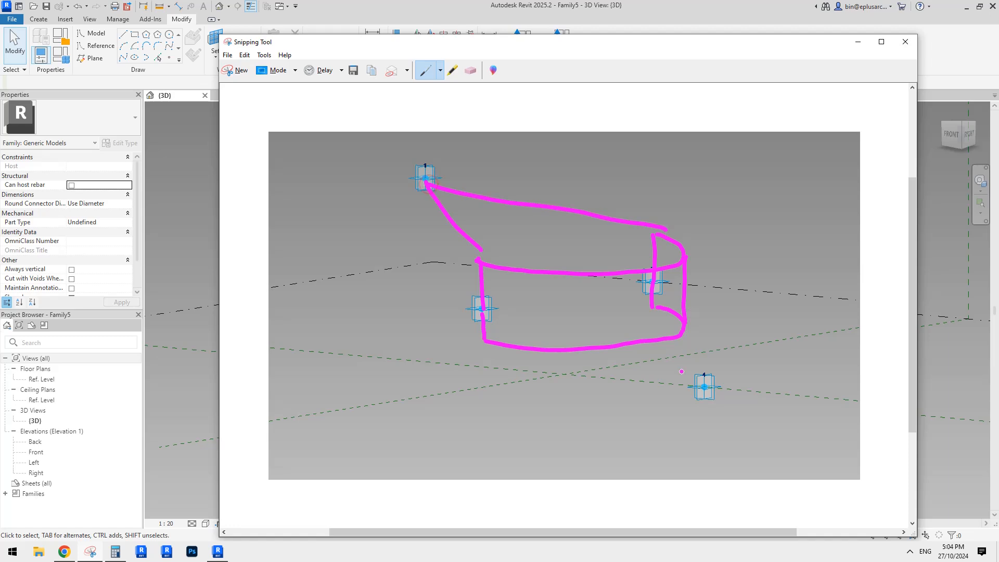
{"action": "left_click_drag", "start_coordinate": [702, 389], "coordinate": [555, 352]}
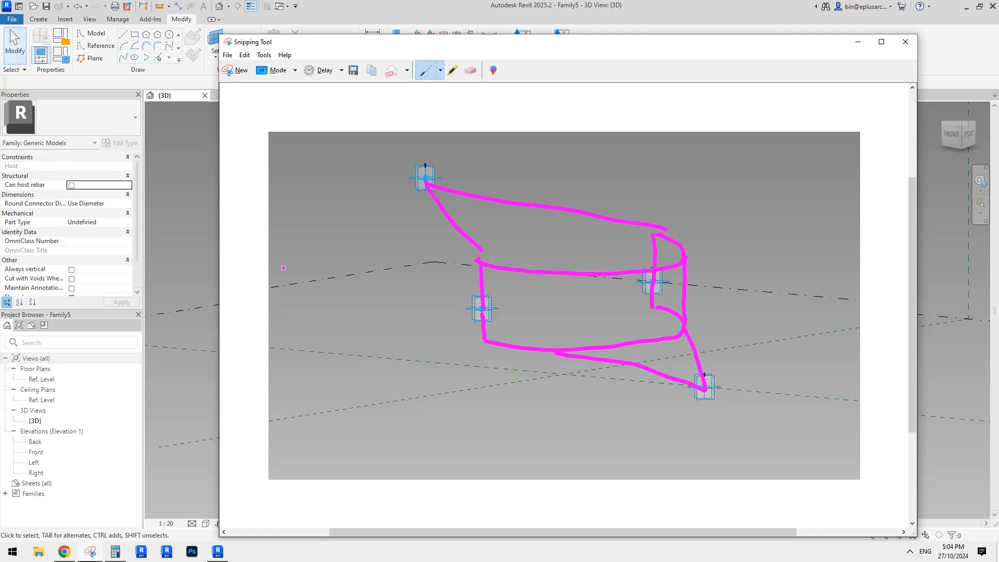
Step: Check the points' heights in Revit, and mark two labelled vertical spans in the snip, from point 1 to mid-height and down to point 4
{"action": "left_click", "coordinate": [208, 253]}
{"action": "middle_click_drag", "start_coordinate": [515, 364], "coordinate": [437, 266], "text": "shift"}
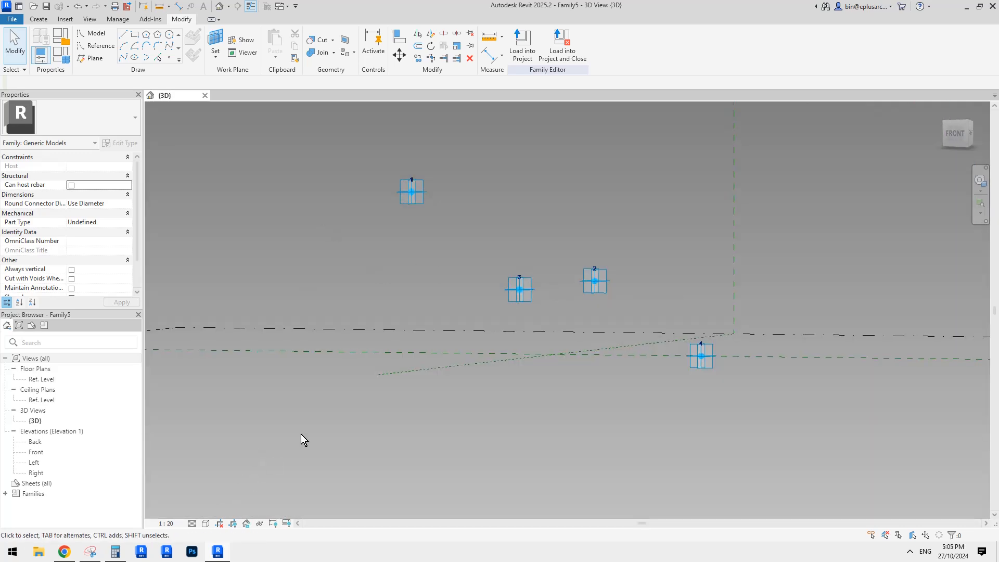
{"action": "middle_click_drag", "start_coordinate": [301, 434], "coordinate": [319, 444]}
{"action": "left_click", "coordinate": [90, 551]}
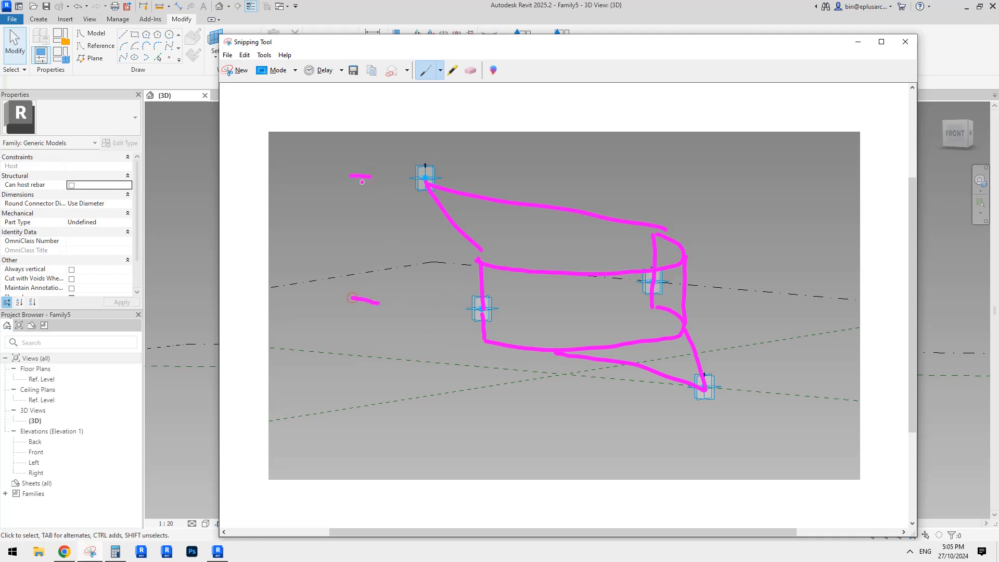
{"action": "left_click_drag", "start_coordinate": [365, 159], "coordinate": [363, 311]}
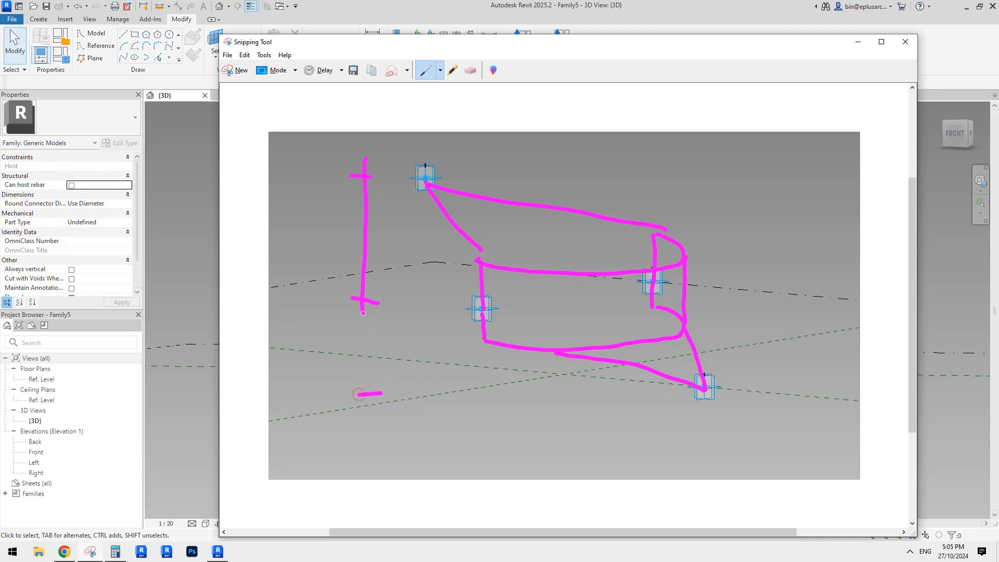
{"action": "left_click_drag", "start_coordinate": [362, 312], "coordinate": [370, 396]}
{"action": "left_click_drag", "start_coordinate": [386, 218], "coordinate": [394, 215]}
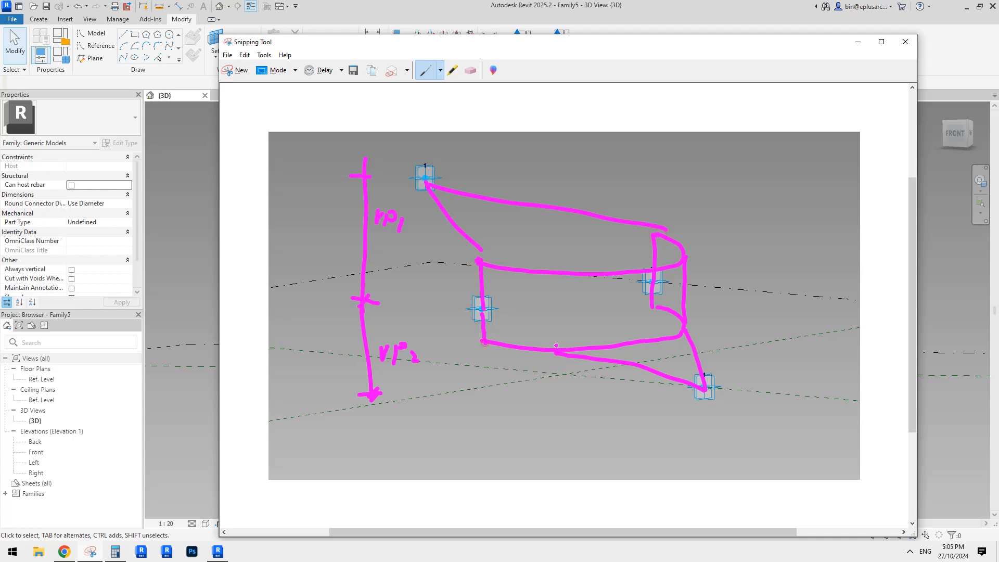
{"action": "left_click", "coordinate": [653, 311]}
Step: Switch back to Revit and renumber the lowest adaptive point as 3
{"action": "left_click", "coordinate": [946, 425]}
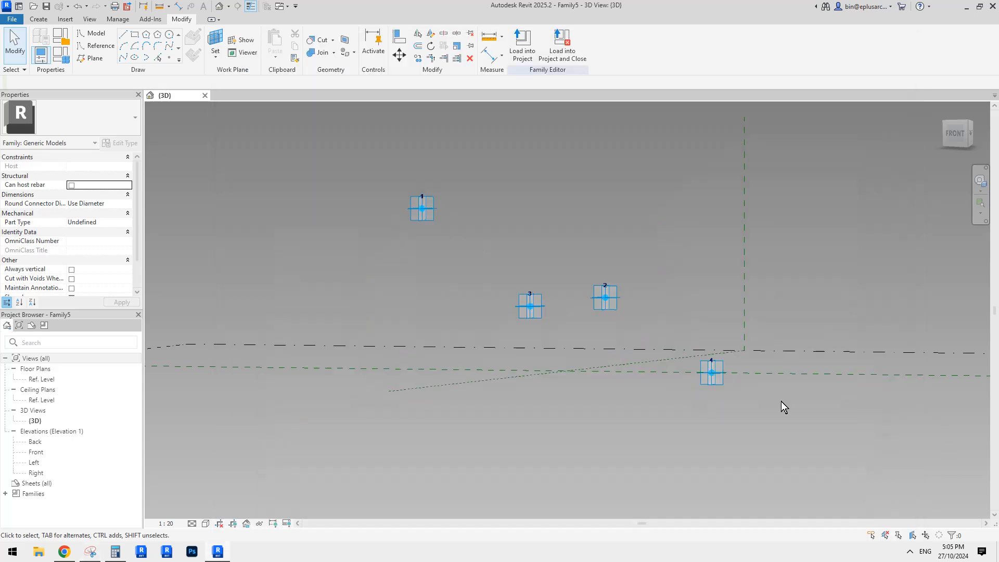
{"action": "middle_click_drag", "start_coordinate": [721, 378], "coordinate": [544, 411], "text": "shift"}
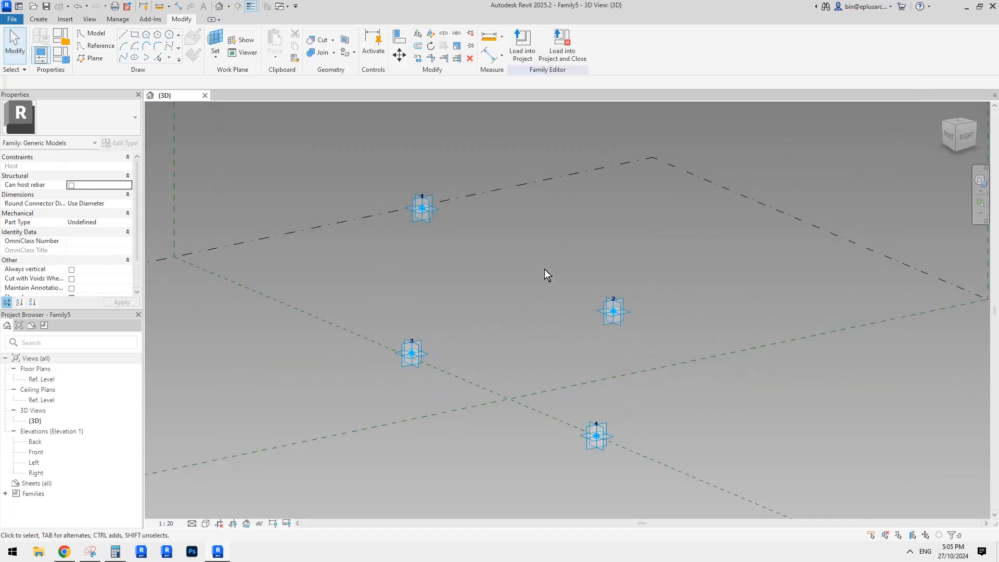
{"action": "left_click", "coordinate": [596, 423]}
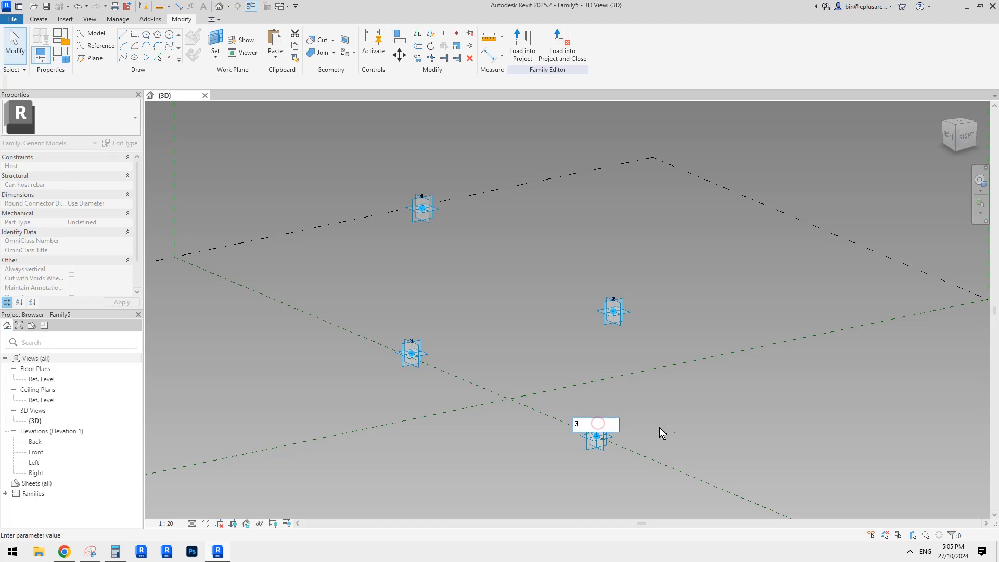
{"action": "key", "text": "Return"}
Step: Place a reference point hosted on the horizontal plane of adaptive point 4 and raise it vertically above that point
{"action": "middle_click_drag", "start_coordinate": [650, 345], "coordinate": [563, 307], "text": "shift"}
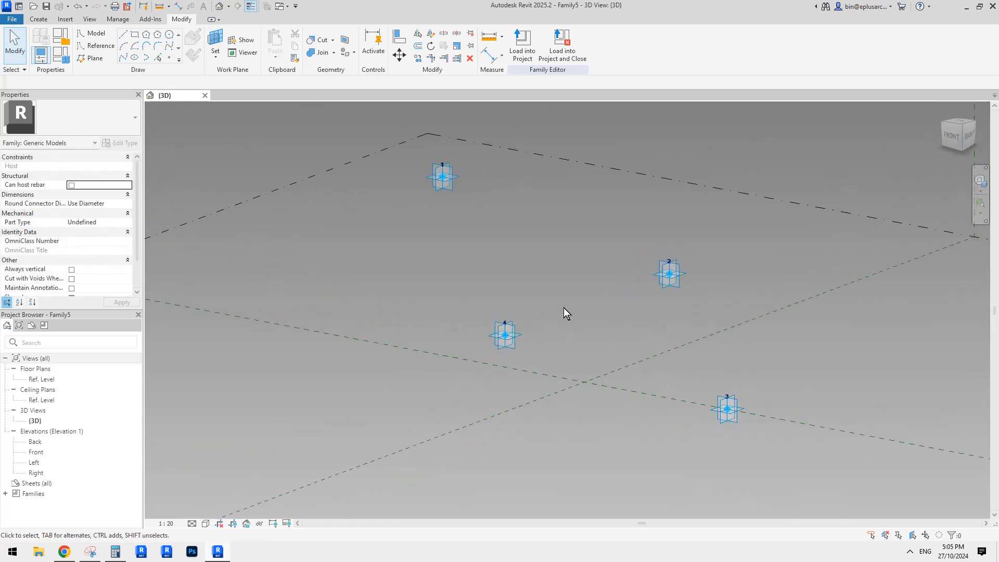
{"action": "left_click", "coordinate": [169, 57]}
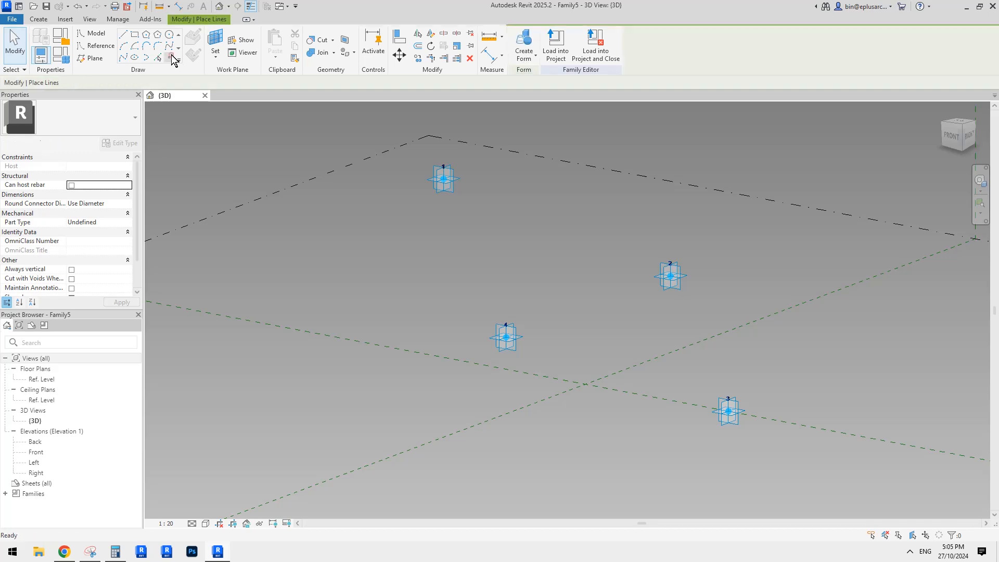
{"action": "middle_click_drag", "start_coordinate": [335, 169], "coordinate": [347, 158]}
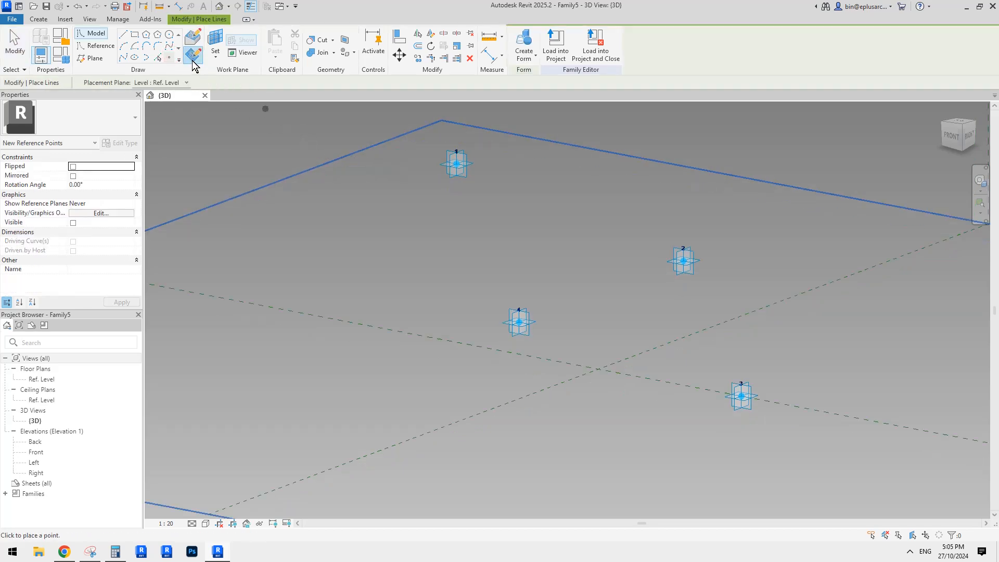
{"action": "key", "text": "Escape"}
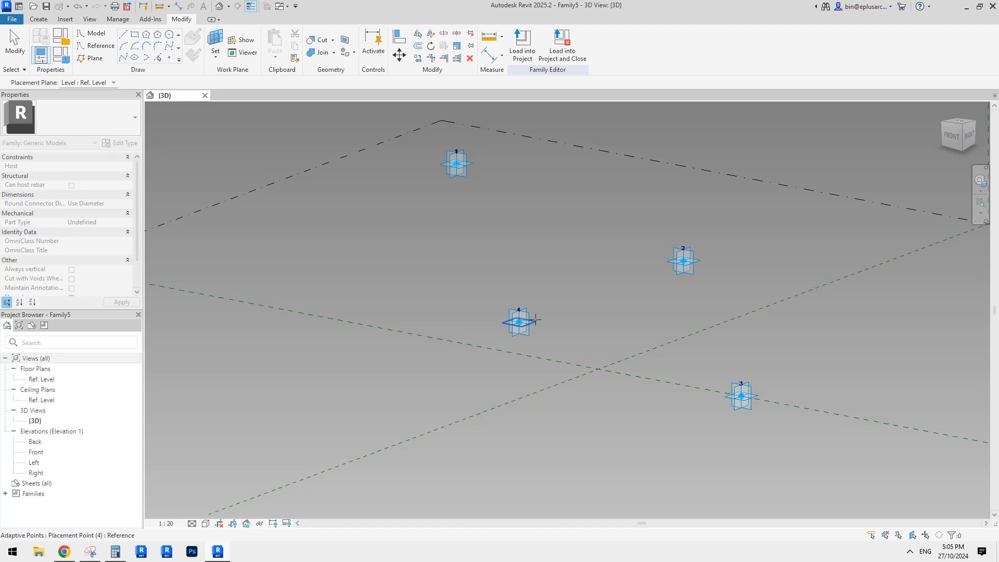
{"action": "left_click", "coordinate": [535, 320]}
{"action": "left_click", "coordinate": [519, 322]}
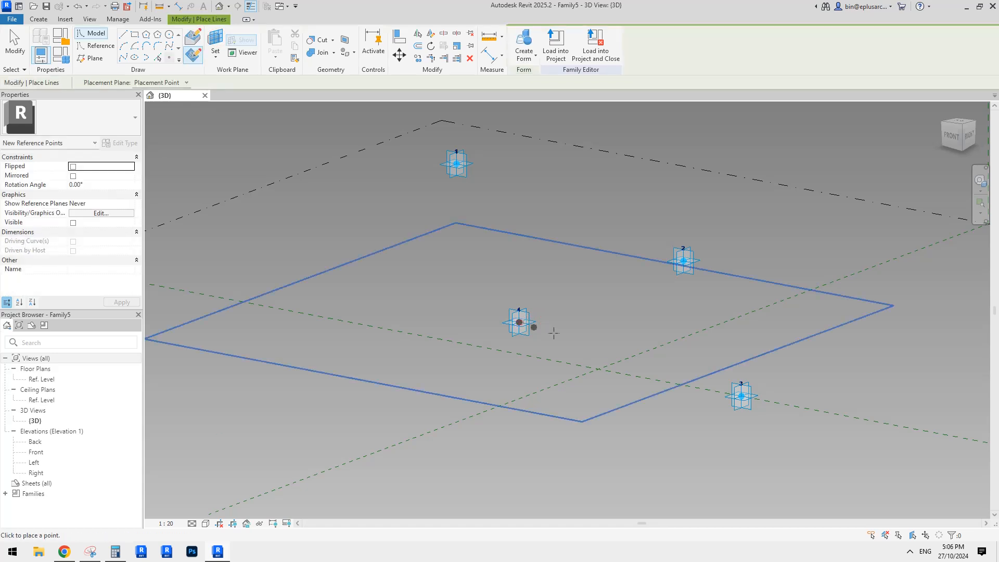
{"action": "key", "text": "Escape"}
{"action": "key", "text": "Escape"}
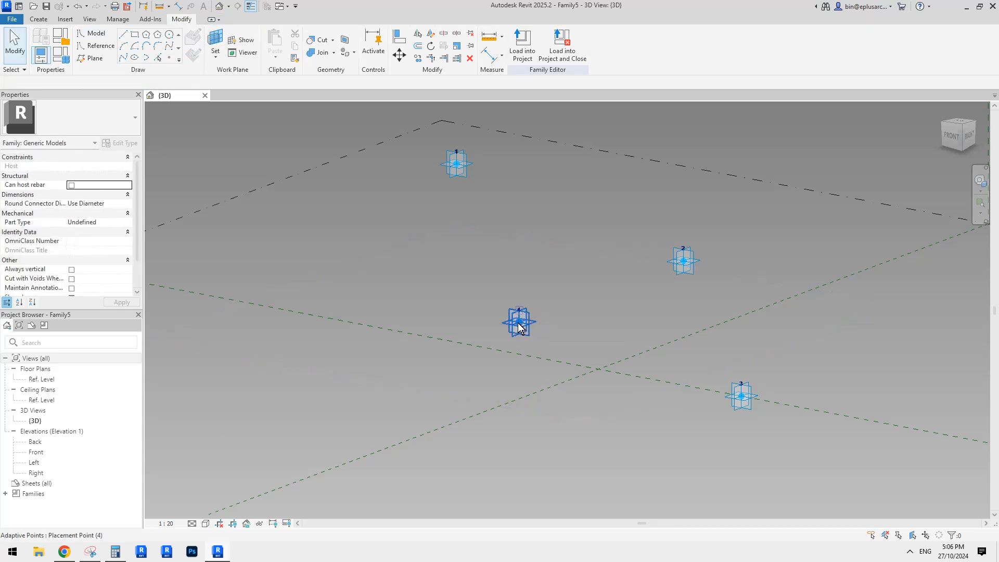
{"action": "left_click", "coordinate": [521, 317]}
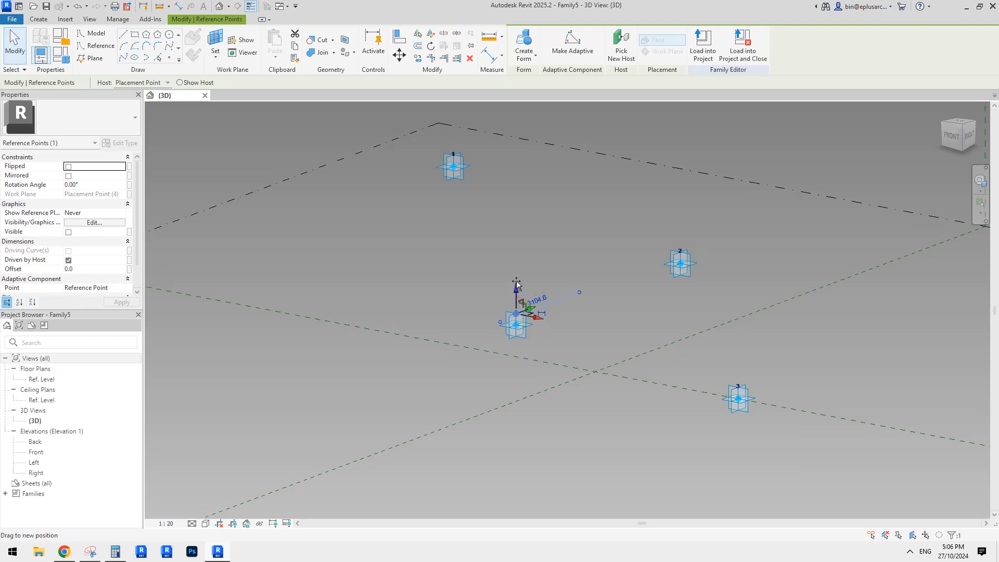
{"action": "left_click_drag", "start_coordinate": [516, 285], "coordinate": [515, 259]}
Step: Place a second reference point on adaptive point 4's horizontal plane and lower it to an offset of about -809
{"action": "left_click", "coordinate": [170, 58]}
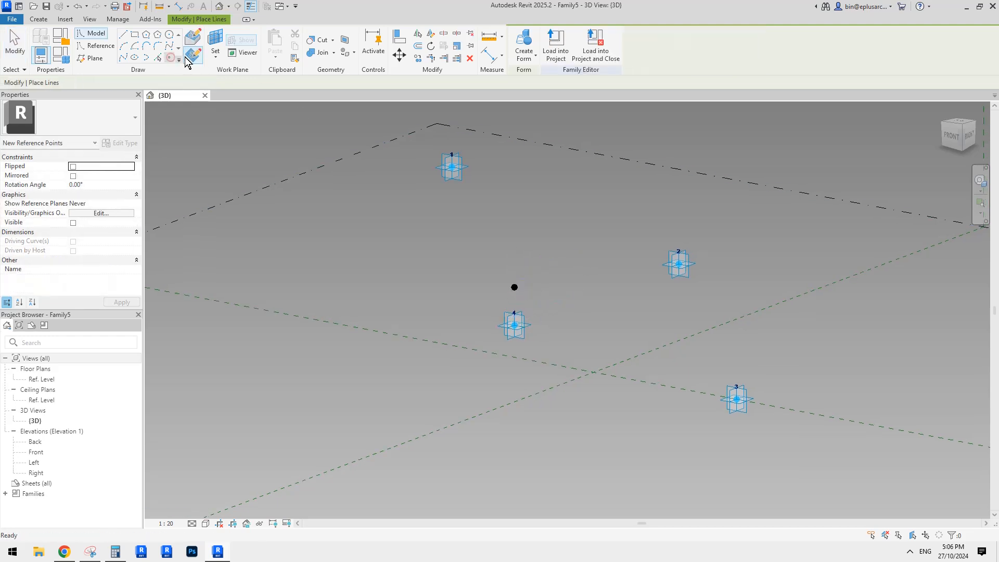
{"action": "left_click", "coordinate": [532, 324]}
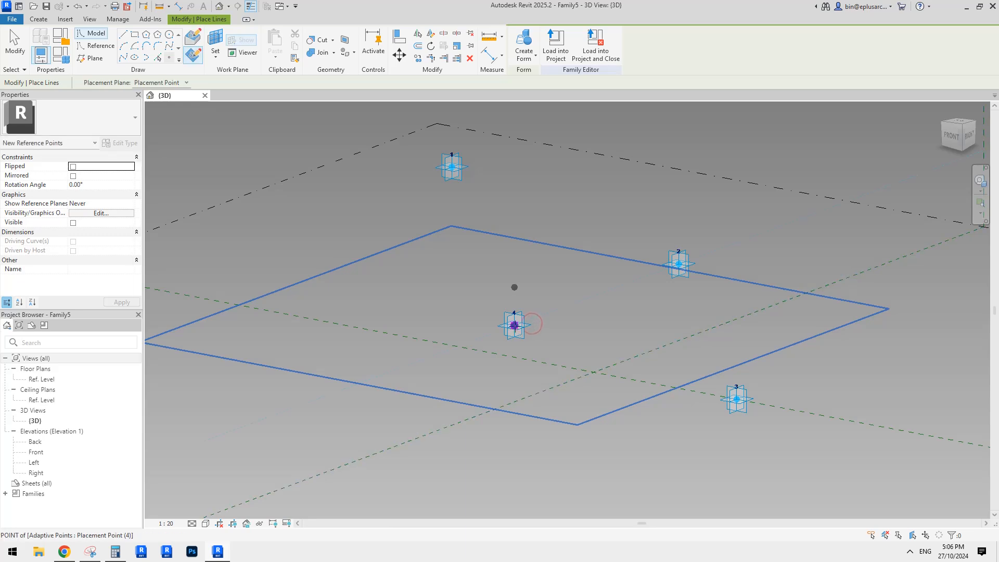
{"action": "left_click", "coordinate": [514, 326]}
{"action": "key", "text": "Escape"}
{"action": "left_click_drag", "start_coordinate": [476, 319], "coordinate": [549, 338]}
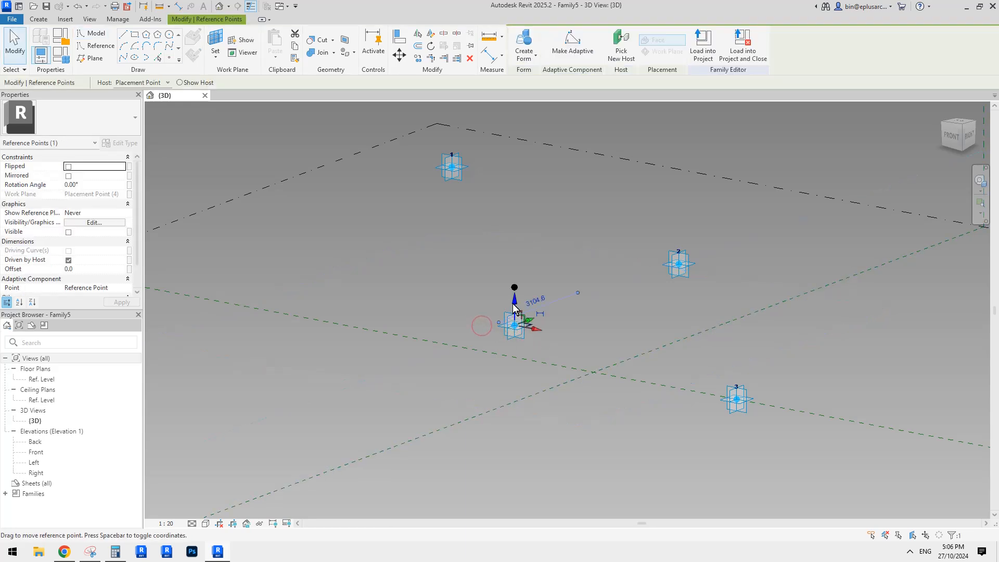
{"action": "left_click_drag", "start_coordinate": [513, 304], "coordinate": [516, 358]}
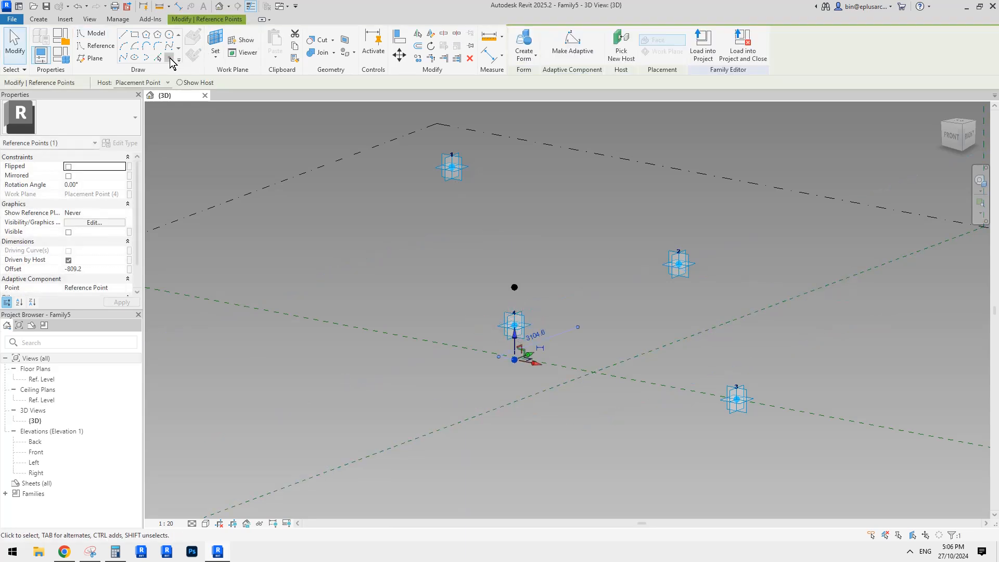
Step: Place a reference point hosted on the horizontal plane of adaptive point 2 and raise it vertically above that point
{"action": "left_click", "coordinate": [170, 58]}
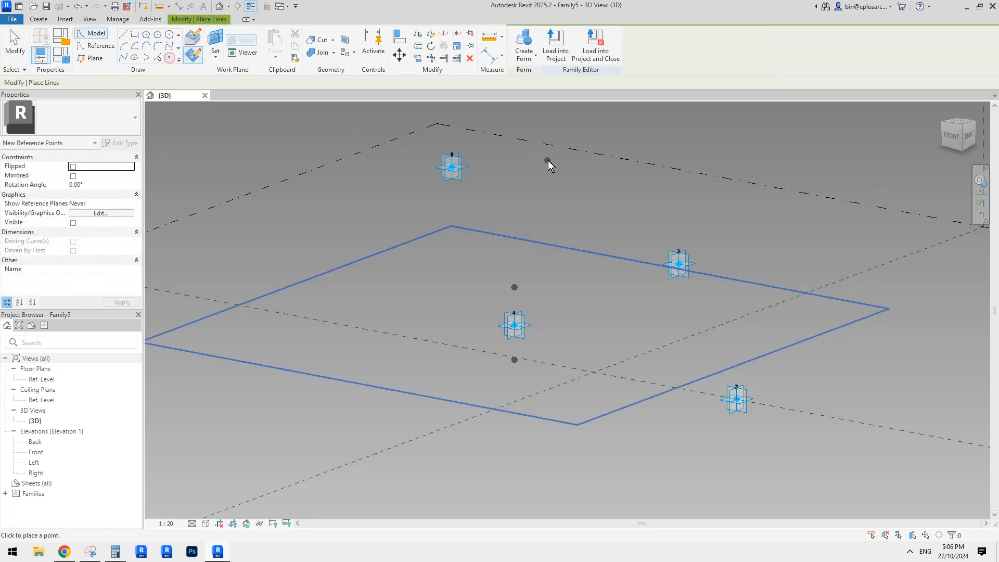
{"action": "left_click", "coordinate": [699, 267]}
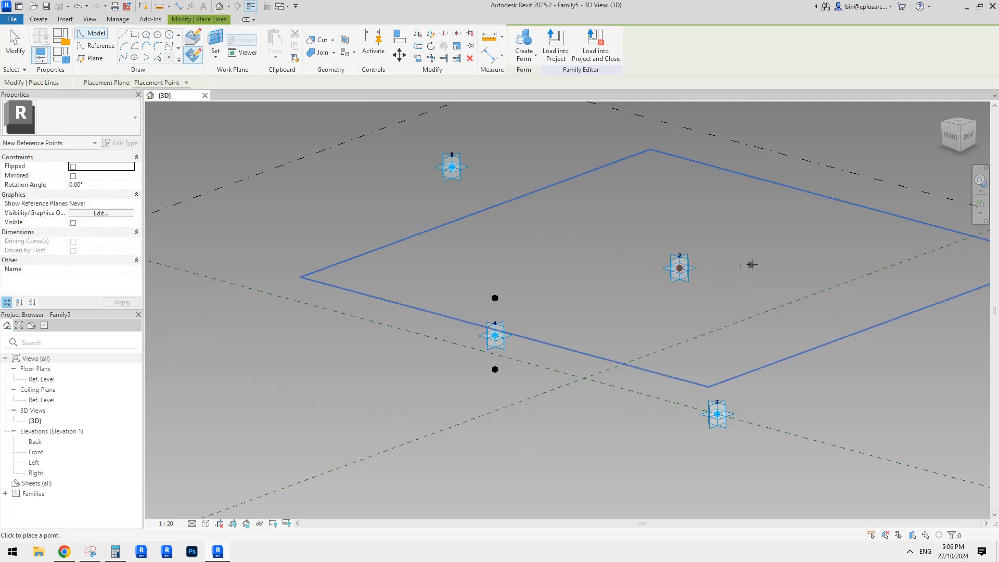
{"action": "key", "text": "Escape"}
{"action": "key", "text": "Escape"}
{"action": "left_click", "coordinate": [680, 268]}
{"action": "left_click_drag", "start_coordinate": [680, 243], "coordinate": [679, 200]}
Step: Place a second reference point on adaptive point 2's horizontal plane and lower it to an offset of about -816
{"action": "left_click", "coordinate": [171, 59]}
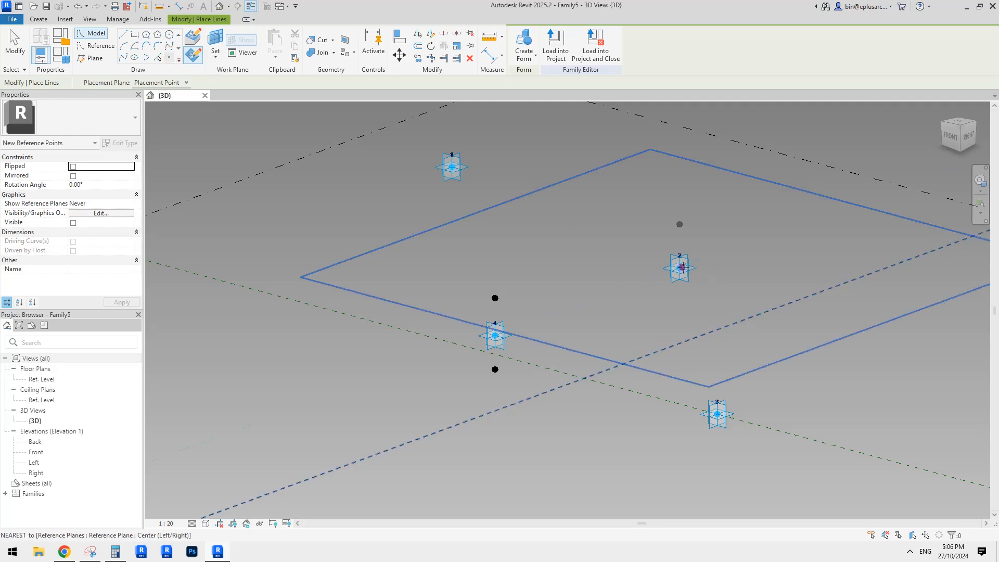
{"action": "key", "text": "Escape"}
{"action": "key", "text": "Escape"}
{"action": "left_click_drag", "start_coordinate": [642, 262], "coordinate": [679, 277]}
{"action": "middle_click_drag", "start_coordinate": [698, 285], "coordinate": [704, 272], "text": "shift"}
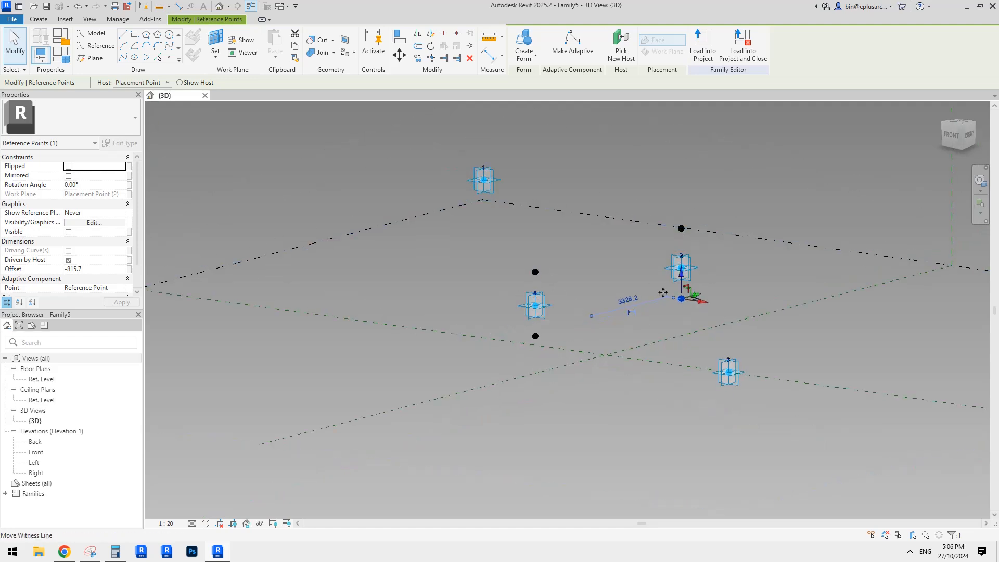
Step: Try to dimension between adaptive points 1 and 4 on point 1's side-facing vertical plane
{"action": "middle_click_drag", "start_coordinate": [588, 320], "coordinate": [588, 293], "text": "shift"}
{"action": "left_click", "coordinate": [546, 307]}
{"action": "middle_click_drag", "start_coordinate": [601, 373], "coordinate": [613, 391], "text": "shift"}
{"action": "middle_click_drag", "start_coordinate": [614, 391], "coordinate": [695, 339]}
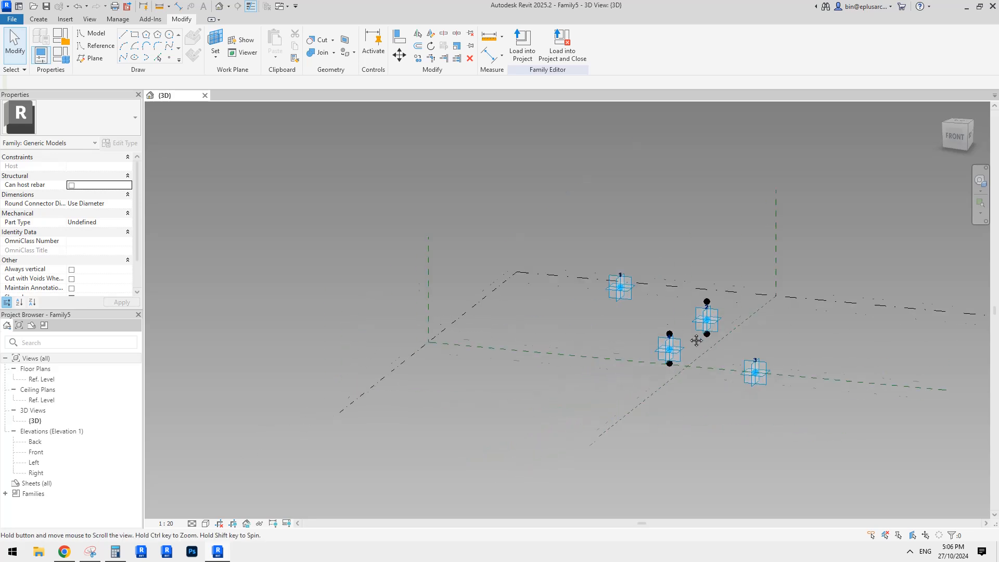
{"action": "scroll", "coordinate": [698, 338], "scroll_direction": "up", "scroll_amount": 2}
{"action": "key", "text": "d"}
{"action": "middle_click_drag", "start_coordinate": [634, 326], "coordinate": [591, 323], "text": "shift"}
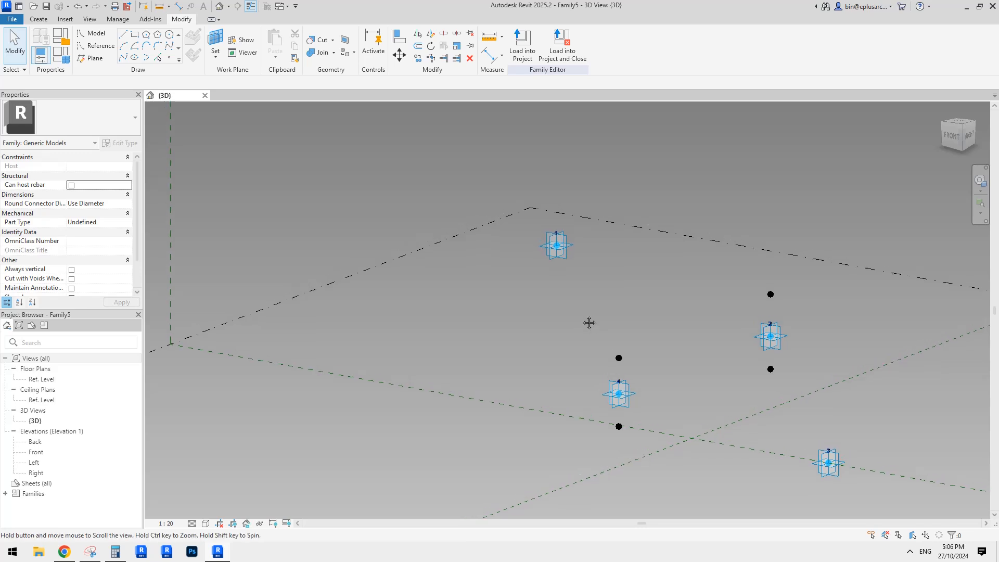
{"action": "left_click", "coordinate": [221, 37]}
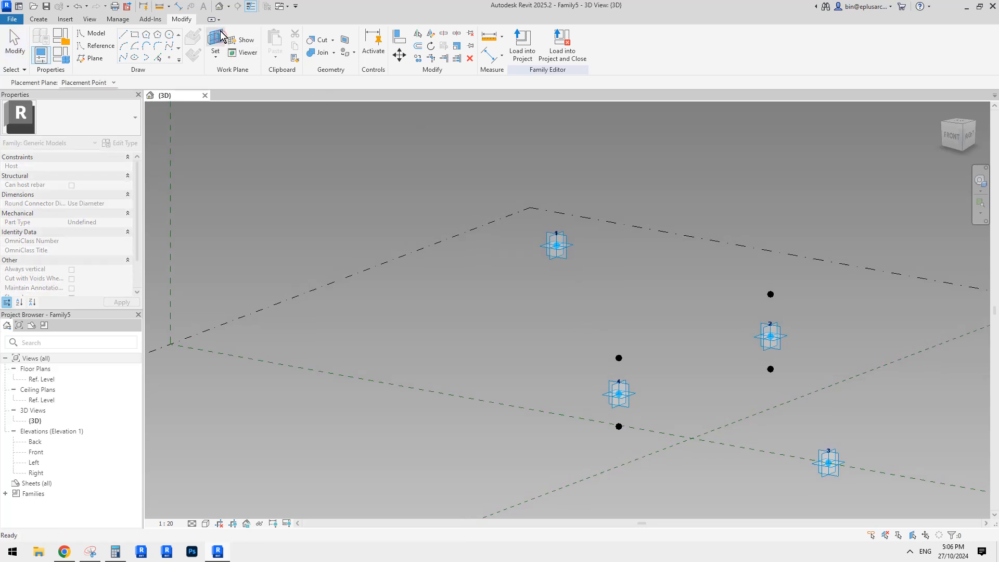
{"action": "left_click", "coordinate": [563, 227]}
{"action": "key", "text": "d"}
{"action": "key", "text": "i"}
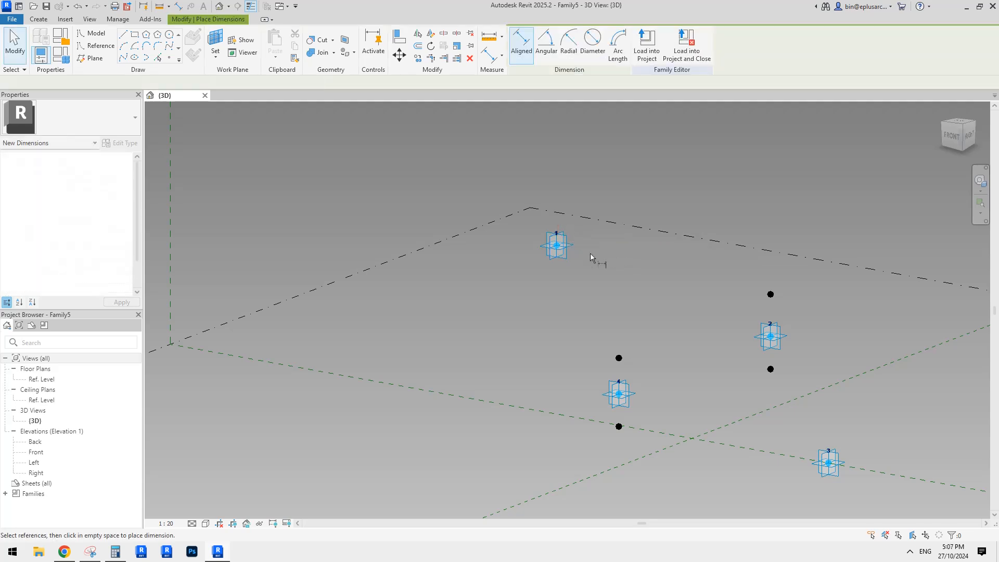
{"action": "middle_click_drag", "start_coordinate": [619, 396], "coordinate": [521, 302], "text": "shift"}
{"action": "scroll", "coordinate": [579, 359], "scroll_direction": "up", "scroll_amount": 1}
Step: Set adaptive point 1's front-facing vertical plane as the work plane and try to dimension from point 1 to point 4
{"action": "left_click", "coordinate": [214, 38]}
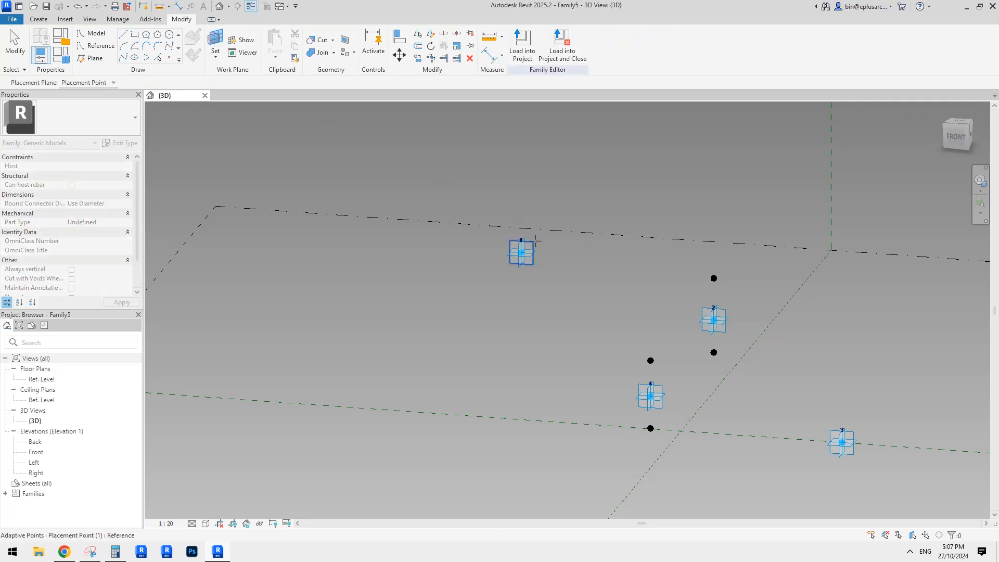
{"action": "left_click", "coordinate": [534, 244]}
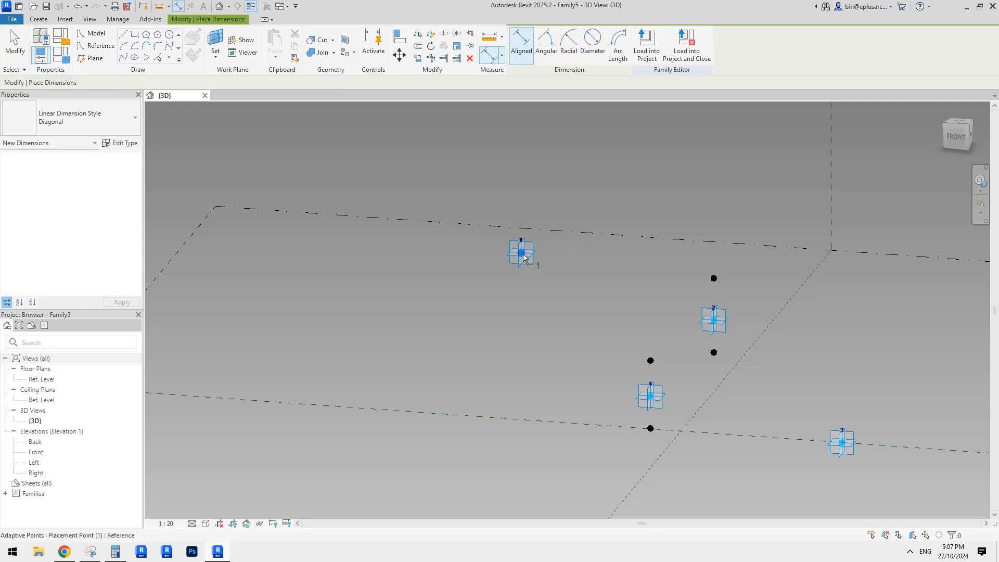
{"action": "left_click", "coordinate": [523, 257]}
{"action": "left_click", "coordinate": [650, 397]}
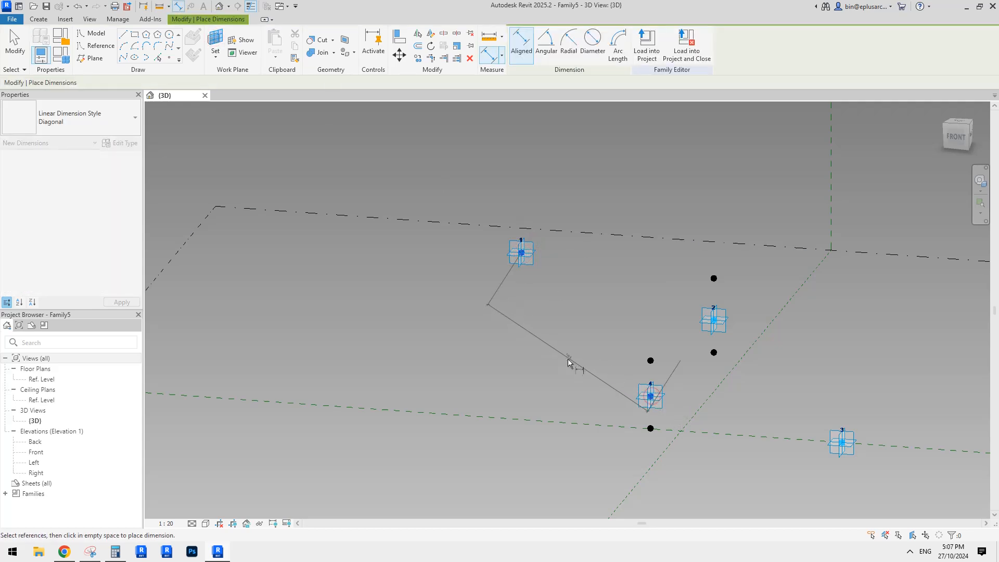
{"action": "key", "text": "Escape"}
{"action": "key", "text": "Escape"}
Step: Try to dimension from adaptive point 1 to point 4 with the Center (Left/Right) reference plane selected
{"action": "middle_click_drag", "start_coordinate": [572, 357], "coordinate": [624, 390], "text": "shift"}
{"action": "scroll", "coordinate": [577, 378], "scroll_direction": "down", "scroll_amount": 1}
{"action": "scroll", "coordinate": [578, 378], "scroll_direction": "up", "scroll_amount": 1}
{"action": "middle_click_drag", "start_coordinate": [625, 390], "coordinate": [610, 373], "text": "shift"}
{"action": "scroll", "coordinate": [626, 368], "scroll_direction": "down", "scroll_amount": 2}
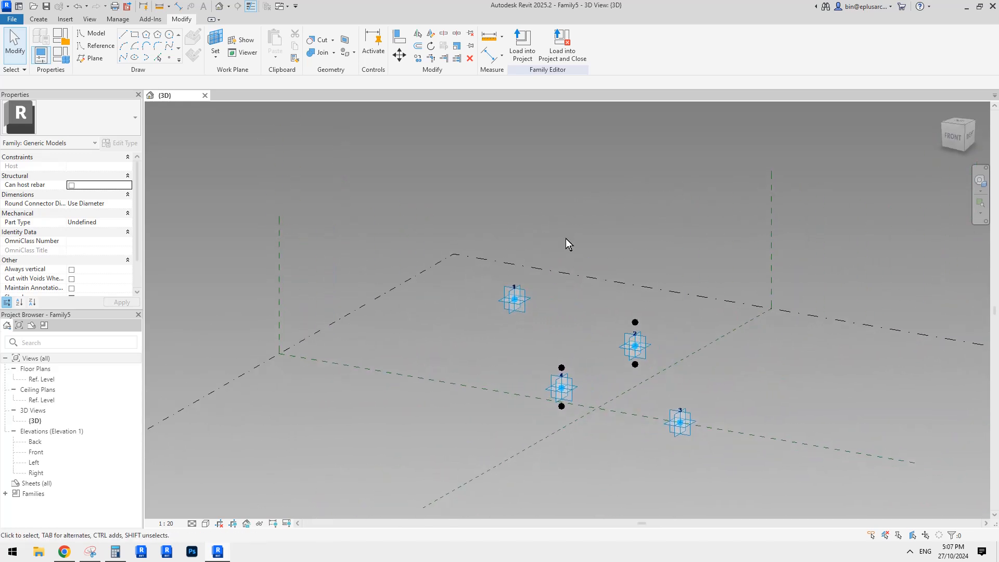
{"action": "left_click", "coordinate": [772, 207]}
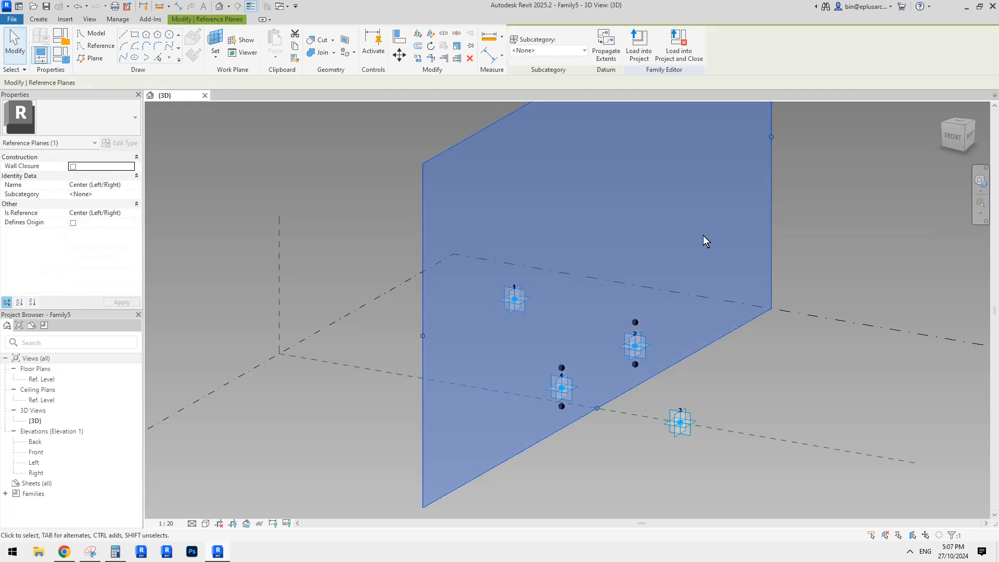
{"action": "key", "text": "d"}
{"action": "key", "text": "i"}
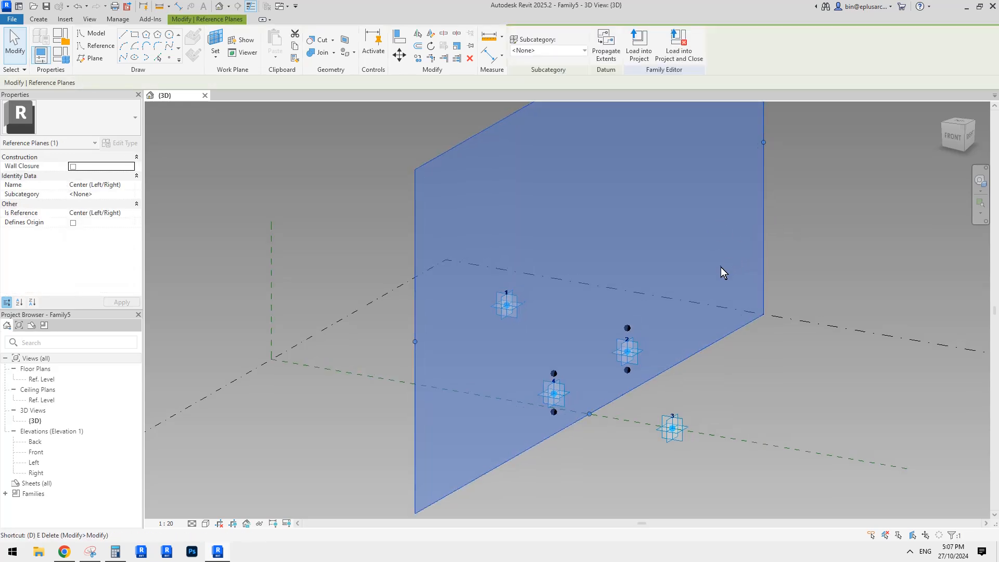
{"action": "left_click", "coordinate": [507, 306]}
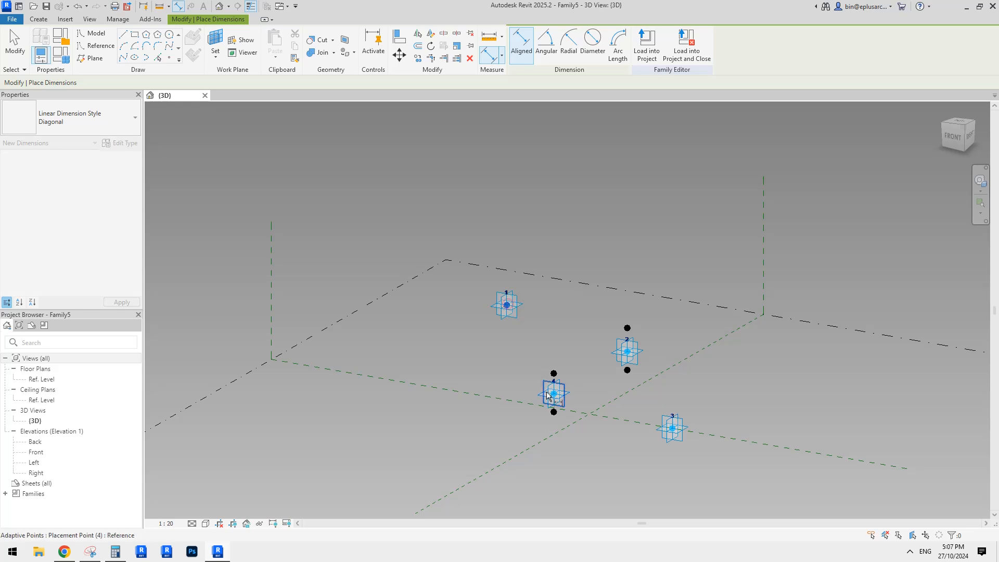
{"action": "left_click", "coordinate": [553, 394]}
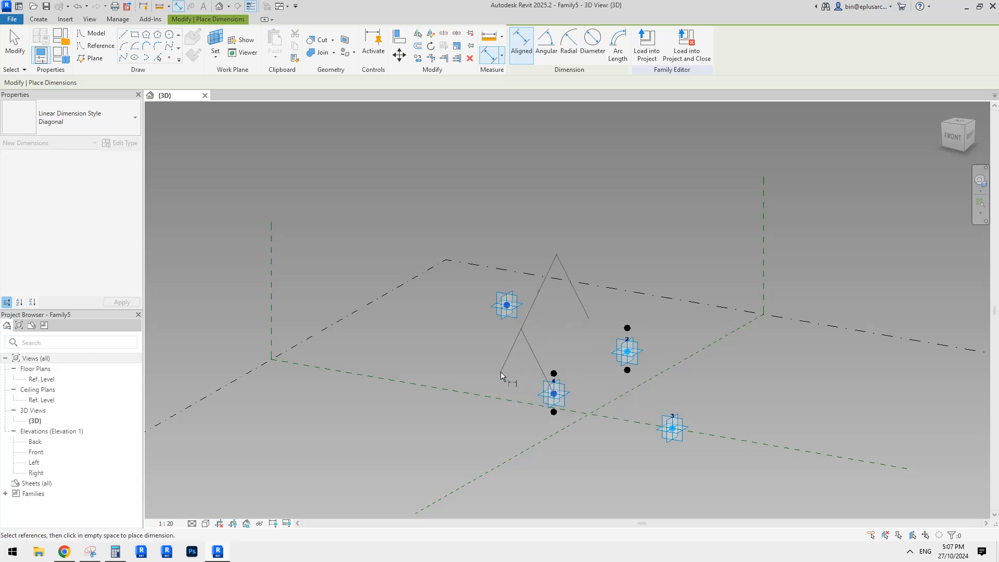
{"action": "key", "text": "Escape"}
{"action": "key", "text": "Escape"}
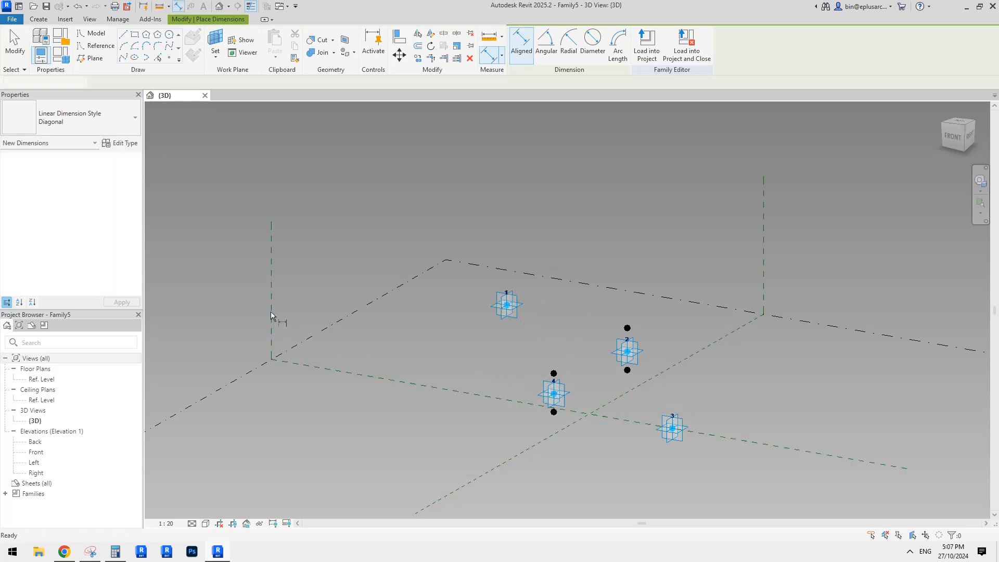
{"action": "scroll", "coordinate": [451, 338], "scroll_direction": "down", "scroll_amount": 3}
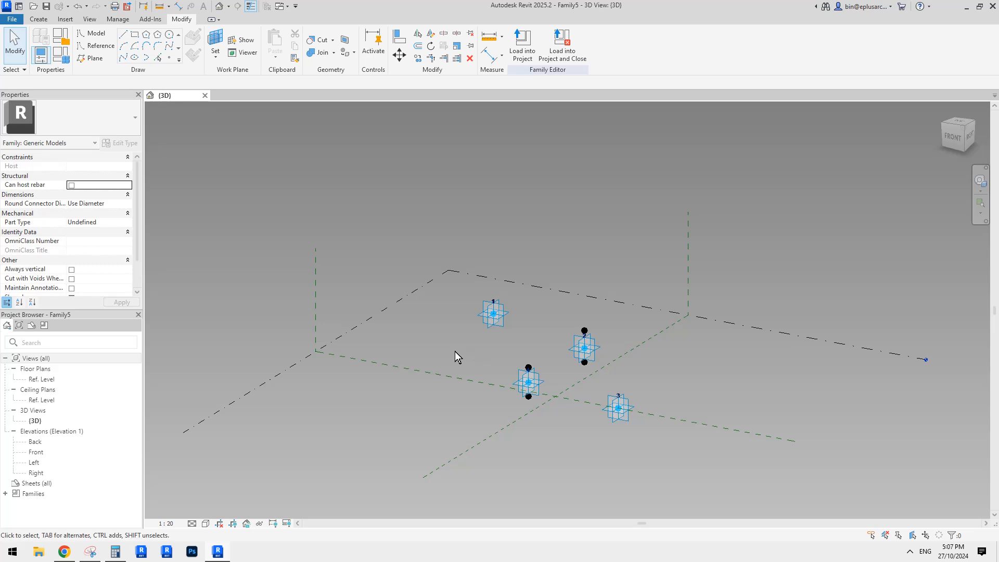
{"action": "middle_click_drag", "start_coordinate": [462, 362], "coordinate": [466, 348]}
{"action": "middle_click_drag", "start_coordinate": [531, 342], "coordinate": [522, 326], "text": "shift"}
{"action": "scroll", "coordinate": [525, 347], "scroll_direction": "up", "scroll_amount": 1}
{"action": "key", "text": "d"}
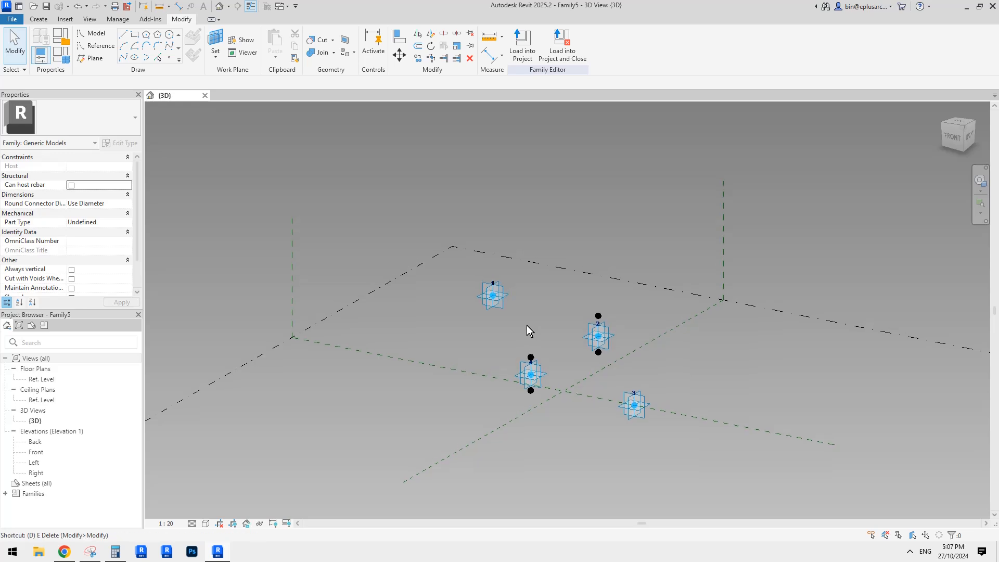
{"action": "key", "text": "i"}
{"action": "key", "text": "Escape"}
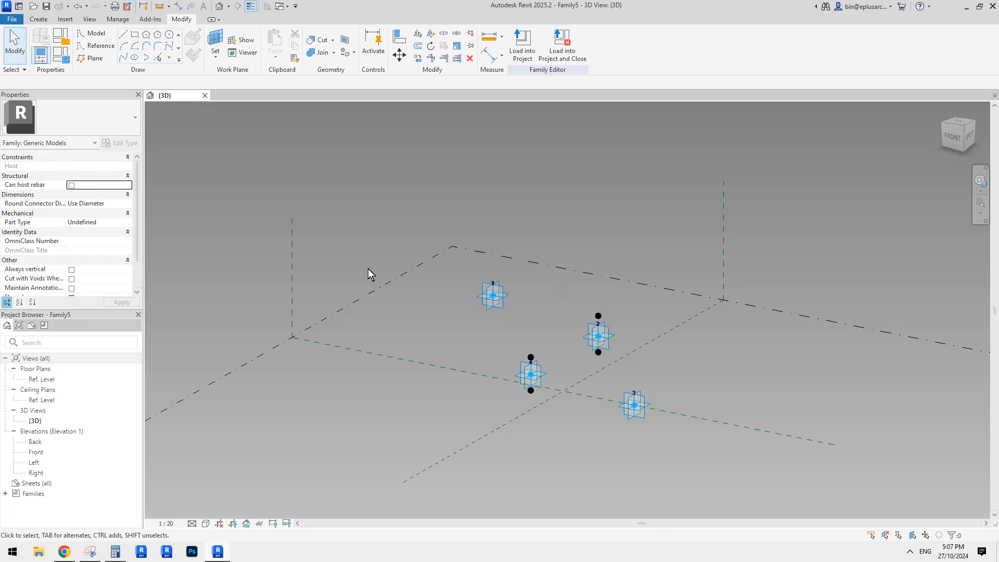
Step: Try to dimension from adaptive point 1 to point 4 with the Center (Front/Back) reference plane selected
{"action": "left_click", "coordinate": [292, 232]}
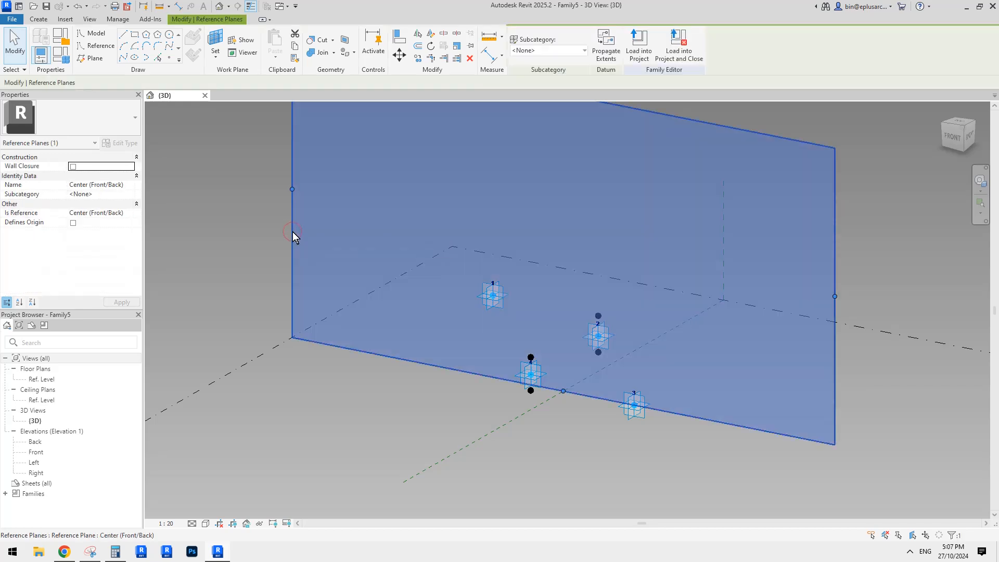
{"action": "key", "text": "d"}
{"action": "key", "text": "i"}
{"action": "left_click", "coordinate": [484, 294]}
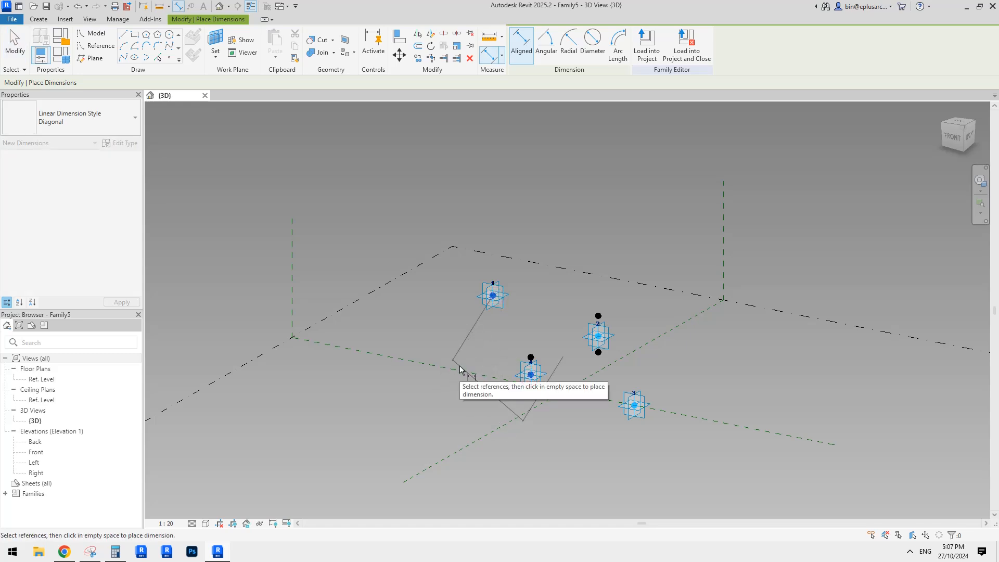
{"action": "key", "text": "Escape"}
{"action": "key", "text": "Escape"}
Step: With the Center (Front/Back) reference plane selected, place a vertical dimension from adaptive point 1 to the reference level
{"action": "left_click", "coordinate": [290, 252]}
{"action": "key", "text": "d"}
{"action": "key", "text": "i"}
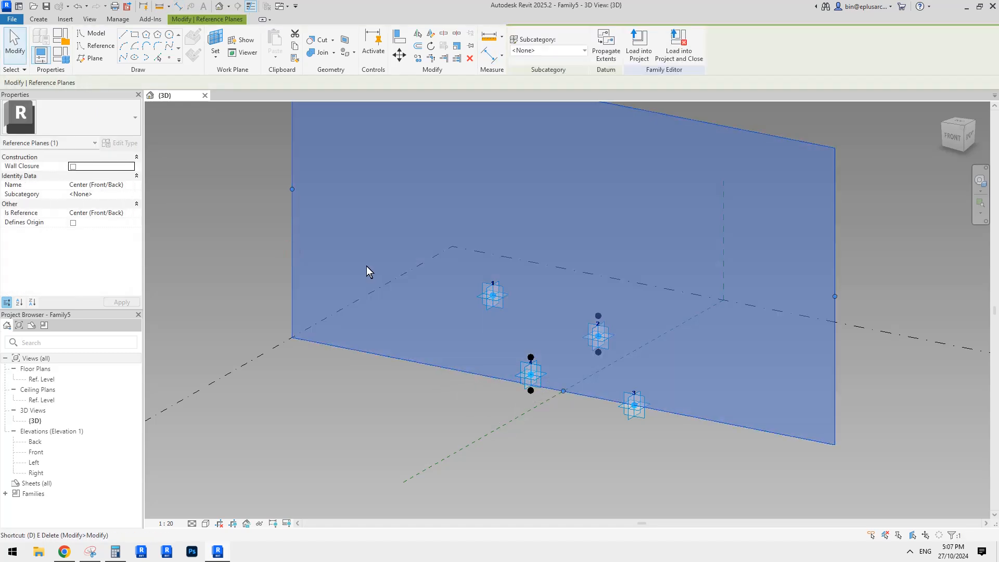
{"action": "left_click", "coordinate": [494, 300]}
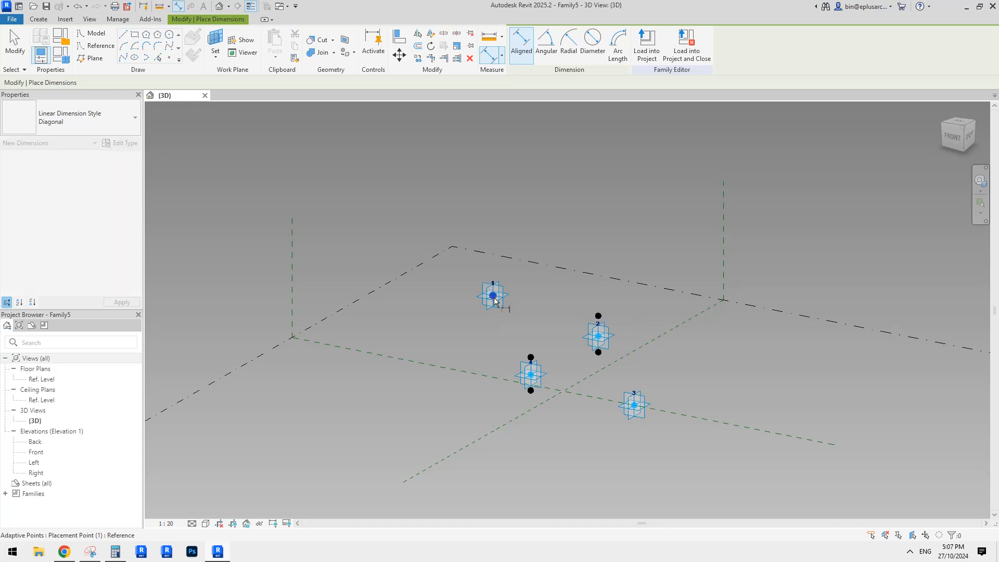
{"action": "left_click", "coordinate": [262, 358]}
{"action": "left_click", "coordinate": [442, 327]}
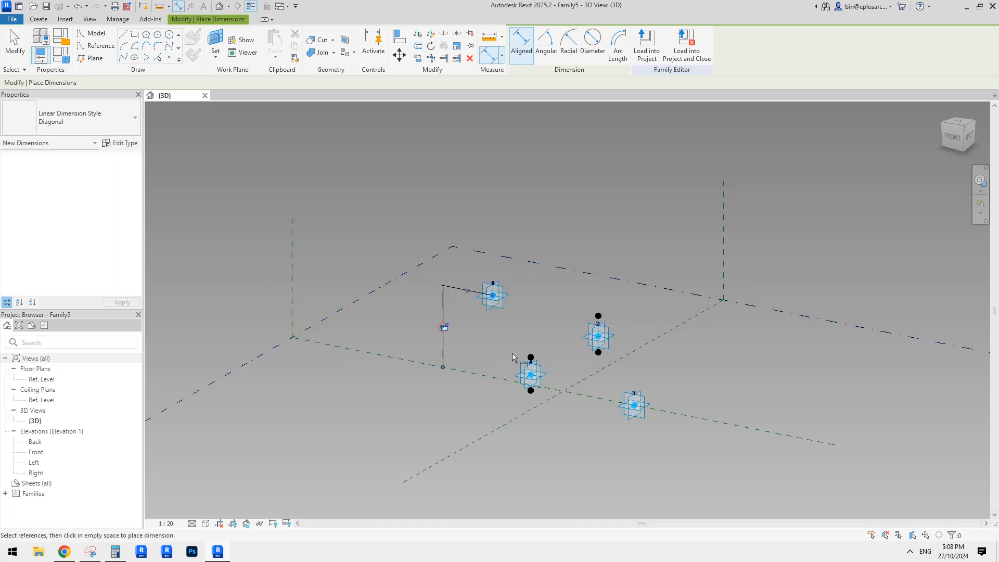
{"action": "key", "text": "Escape"}
Step: Move the vertical dimension's lower witness line from the reference level onto adaptive point 4
{"action": "left_click", "coordinate": [454, 288]}
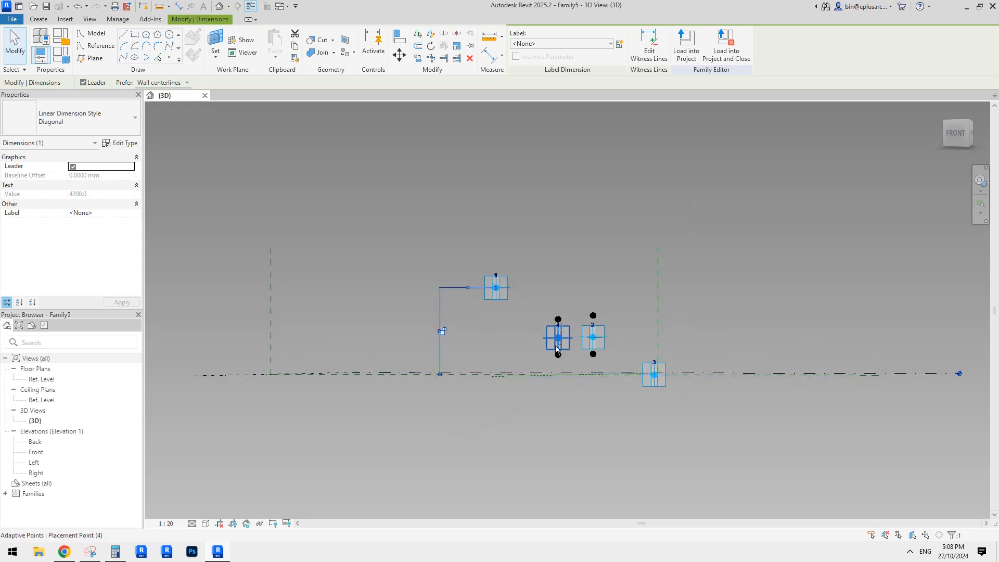
{"action": "middle_click_drag", "start_coordinate": [555, 348], "coordinate": [757, 354], "text": "shift"}
{"action": "scroll", "coordinate": [483, 332], "scroll_direction": "up", "scroll_amount": 3}
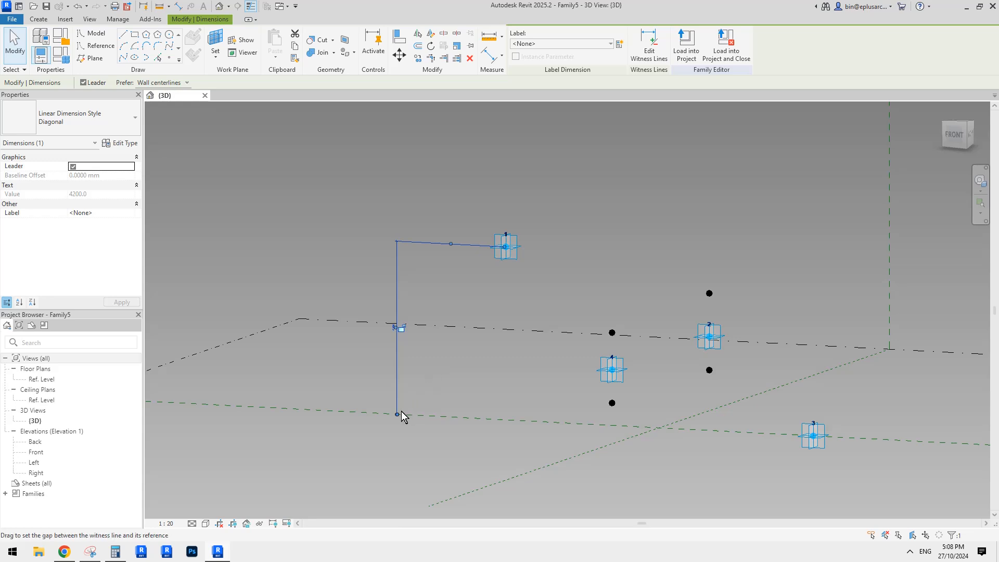
{"action": "left_click_drag", "start_coordinate": [426, 418], "coordinate": [475, 419]}
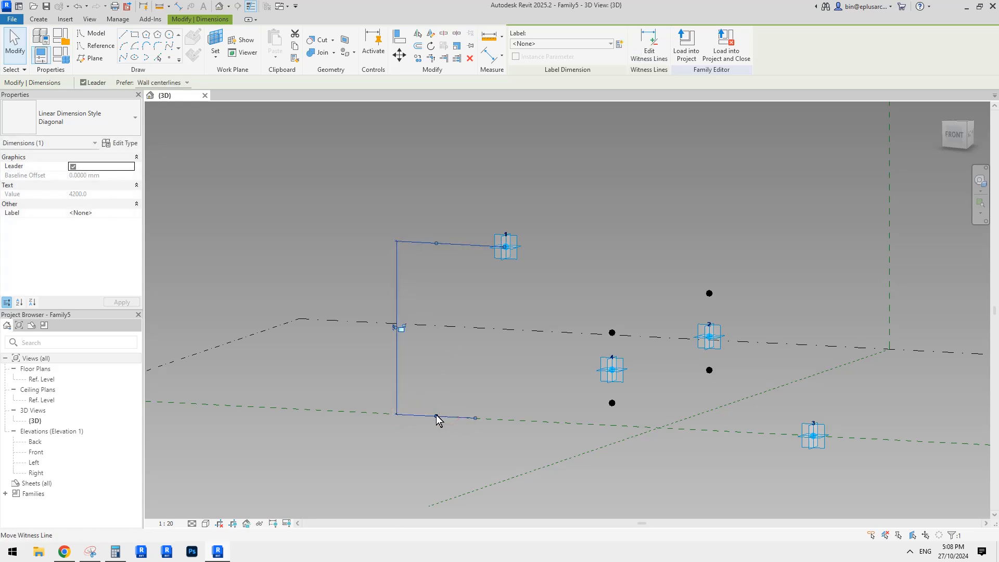
{"action": "left_click_drag", "start_coordinate": [560, 391], "coordinate": [613, 369]}
{"action": "middle_click_drag", "start_coordinate": [522, 351], "coordinate": [523, 355]}
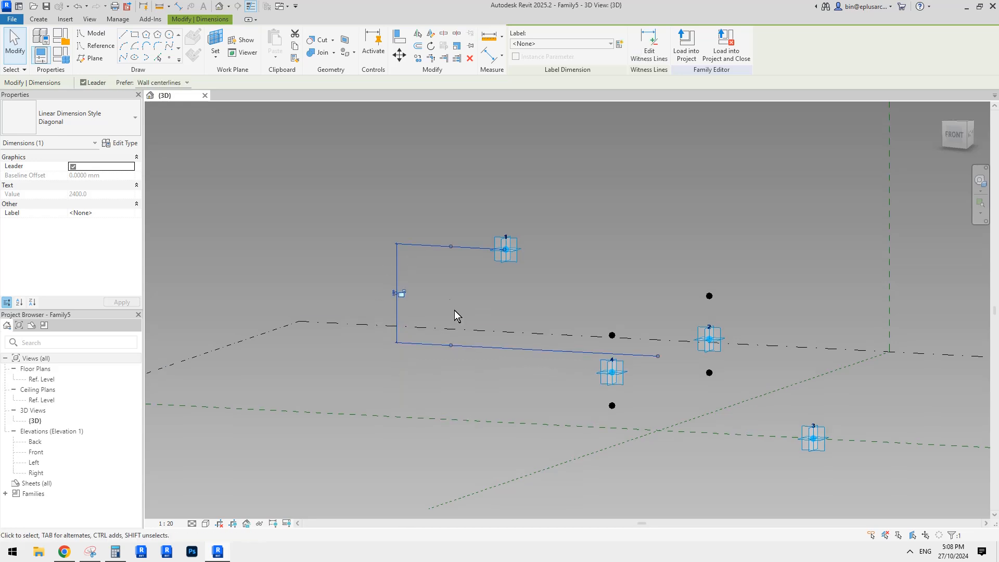
{"action": "scroll", "coordinate": [472, 336], "scroll_direction": "down", "scroll_amount": 2}
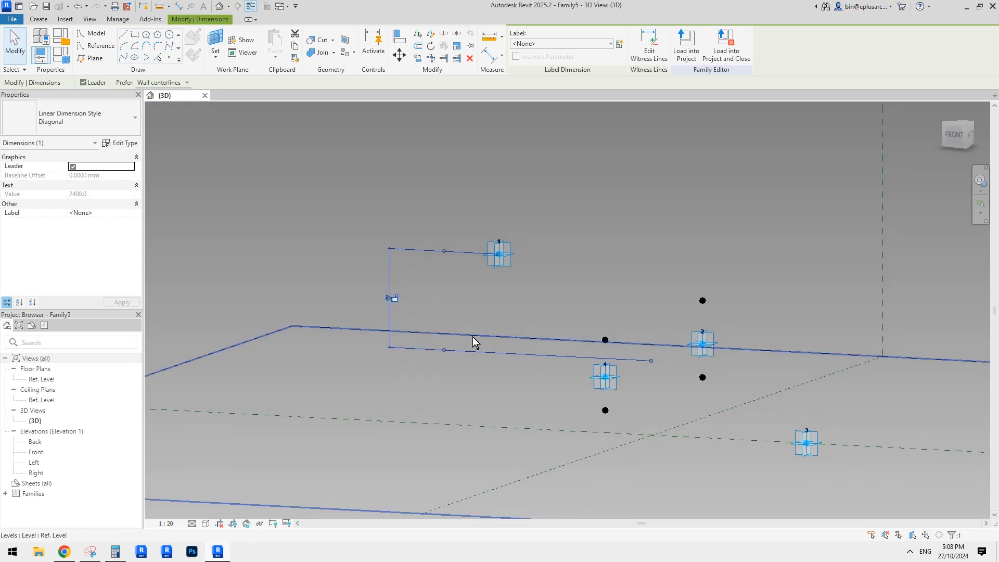
{"action": "key", "text": "Escape"}
Step: Raise adaptive point 1 vertically to about 3149 above adaptive point 4
{"action": "middle_click_drag", "start_coordinate": [469, 335], "coordinate": [482, 314], "text": "shift"}
{"action": "left_click", "coordinate": [476, 297]}
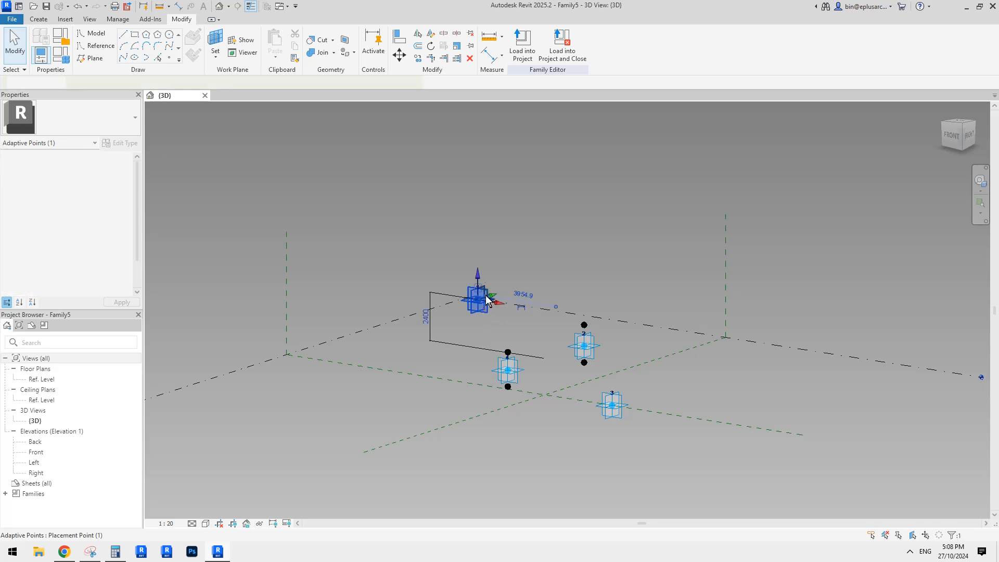
{"action": "mouse_move", "coordinate": [477, 253]}
{"action": "left_mouse_down"}
{"action": "mouse_move", "coordinate": [476, 243]}
{"action": "mouse_move", "coordinate": [477, 255]}
{"action": "left_mouse_up"}
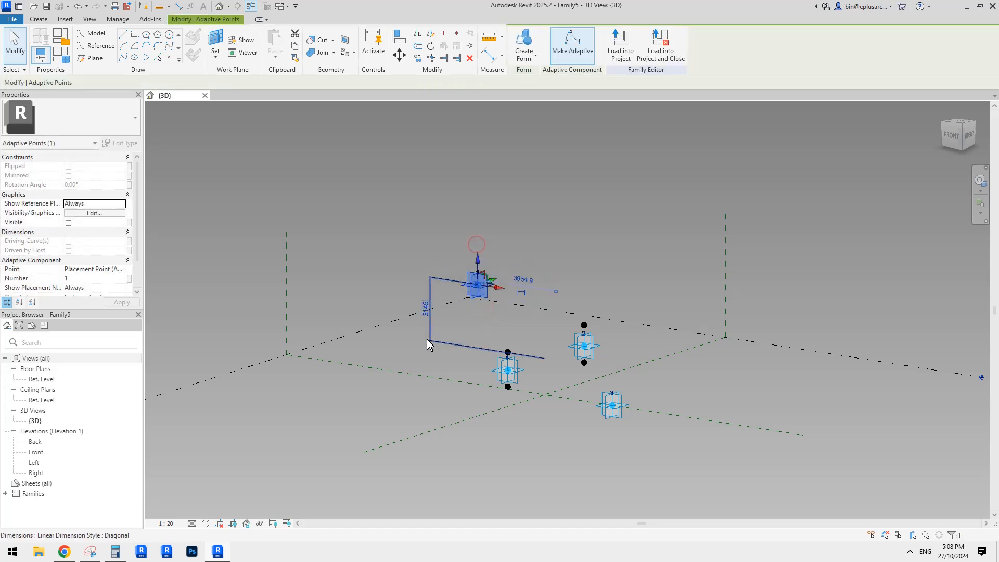
Step: Label the vertical dimension between adaptive points 1 and 4 with a new instance reporting parameter named rp1
{"action": "scroll", "coordinate": [467, 340], "scroll_direction": "up", "scroll_amount": 1}
{"action": "middle_click_drag", "start_coordinate": [467, 339], "coordinate": [537, 320], "text": "shift"}
{"action": "middle_click_drag", "start_coordinate": [423, 261], "coordinate": [413, 310], "text": "shift"}
{"action": "key", "text": "Escape"}
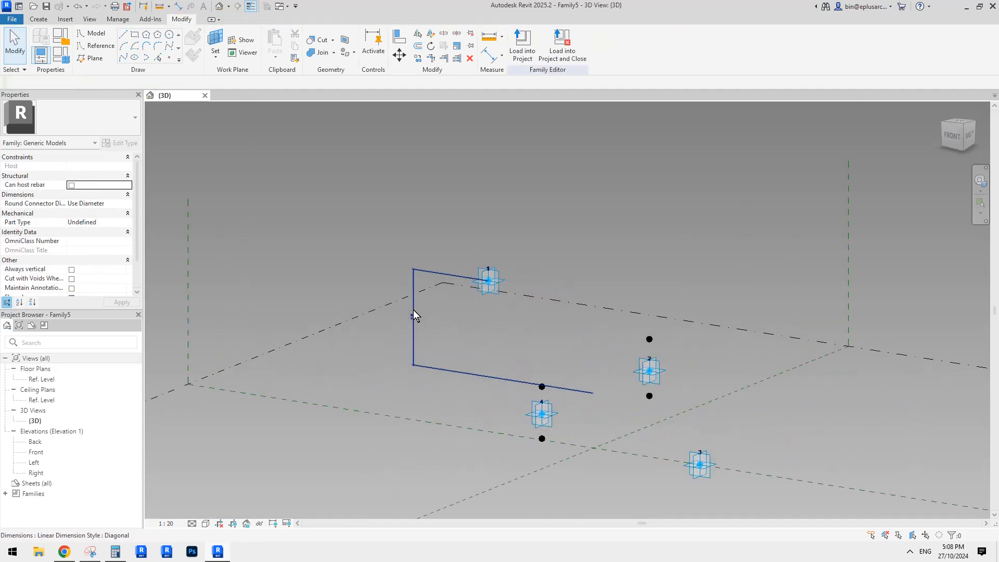
{"action": "left_click", "coordinate": [413, 310]}
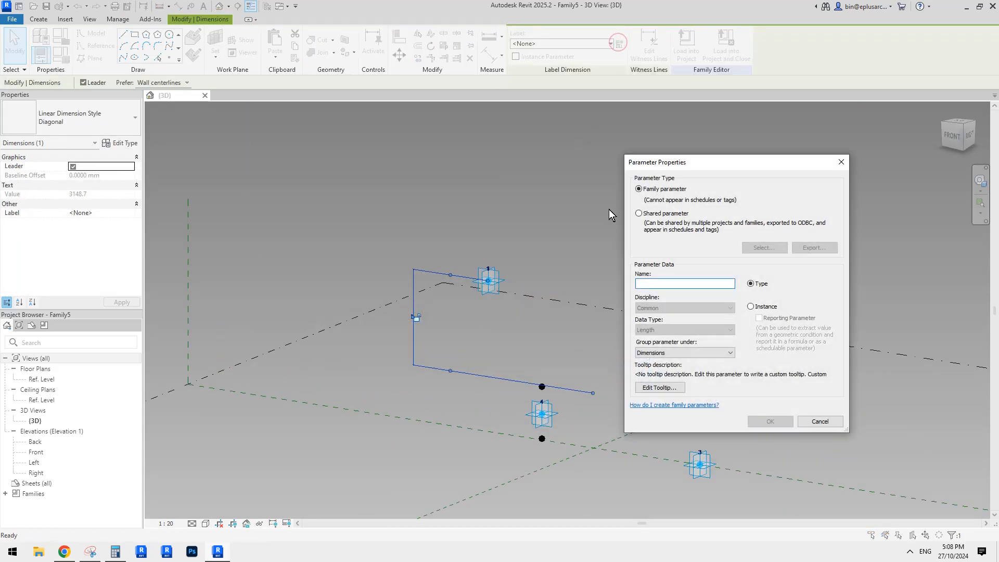
{"action": "type", "text": "rp1"}
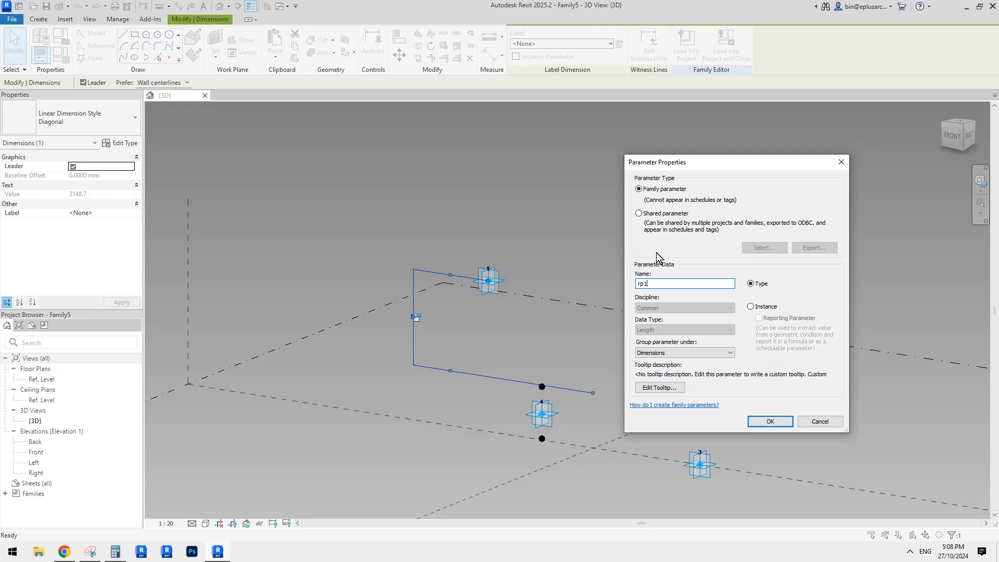
{"action": "left_click", "coordinate": [760, 307]}
{"action": "left_click", "coordinate": [758, 318]}
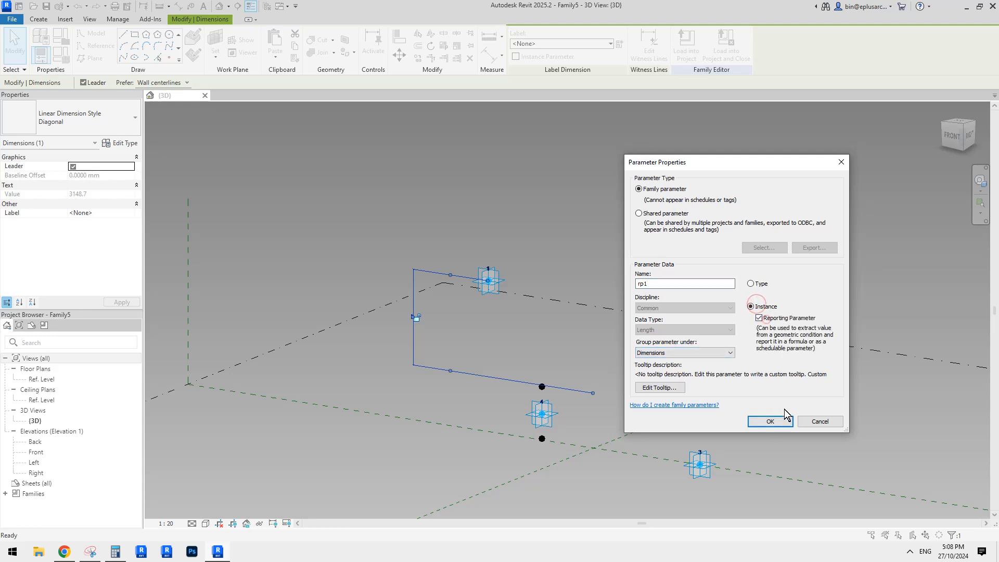
{"action": "left_click", "coordinate": [771, 421]}
{"action": "left_click", "coordinate": [601, 350]}
{"action": "middle_click_drag", "start_coordinate": [601, 351], "coordinate": [570, 312], "text": "shift"}
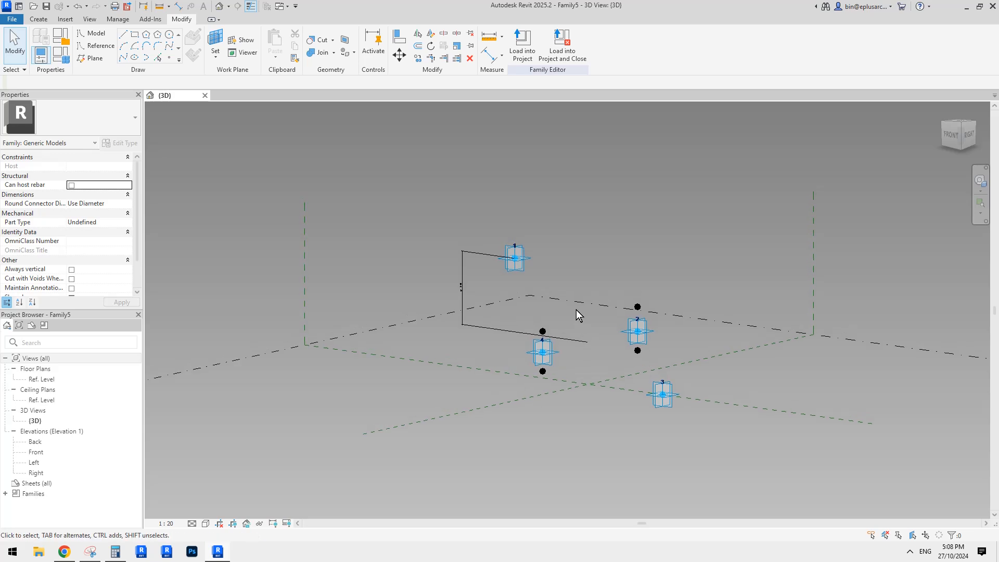
Step: Raise adaptive point 3 vertically off the reference level to about 1317 below adaptive point 4
{"action": "key", "text": "i"}
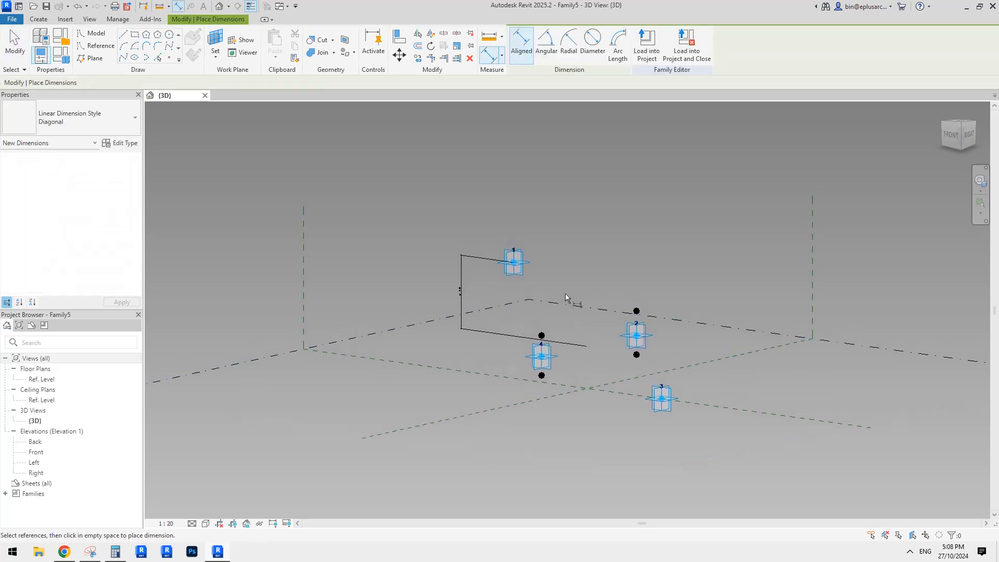
{"action": "key", "text": "Escape"}
{"action": "left_click", "coordinate": [661, 398]}
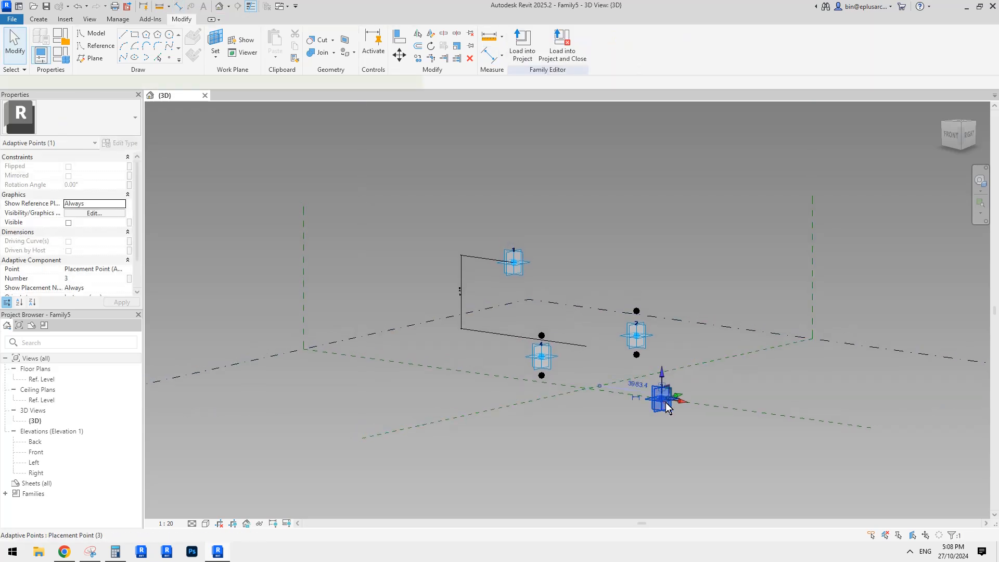
{"action": "middle_click_drag", "start_coordinate": [660, 399], "coordinate": [695, 397], "text": "shift"}
{"action": "left_click_drag", "start_coordinate": [661, 374], "coordinate": [662, 362]}
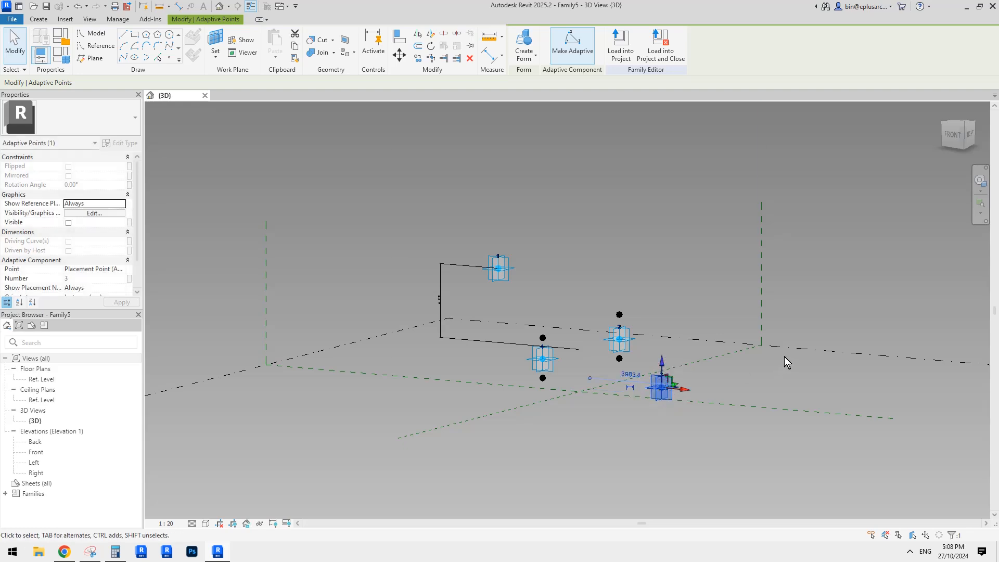
{"action": "middle_click_drag", "start_coordinate": [781, 354], "coordinate": [776, 357]}
Step: Place a vertical aligned dimension from adaptive point 4 to the reference level, in line with the rp1 dimension
{"action": "key", "text": "d"}
{"action": "key", "text": "i"}
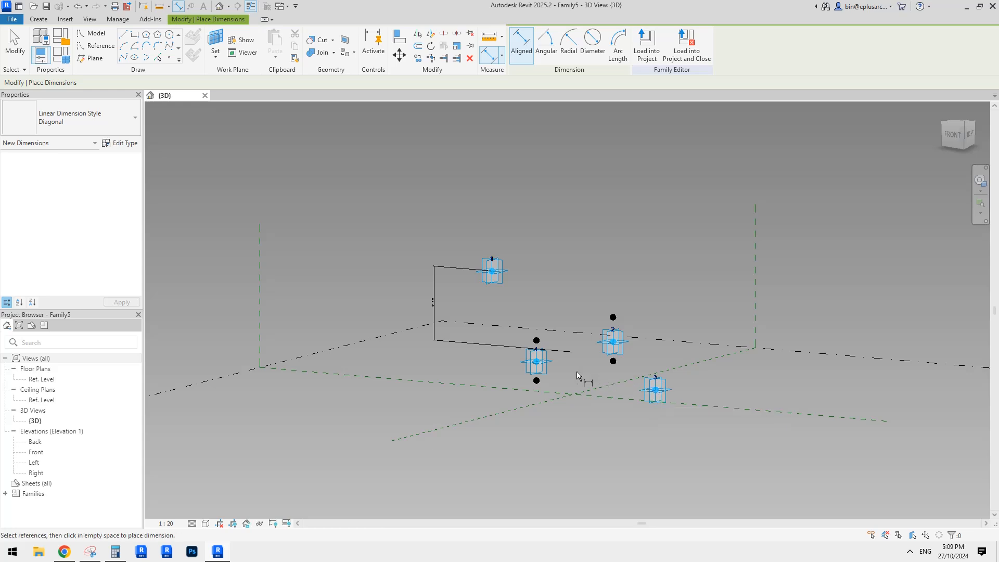
{"action": "mouse_move", "coordinate": [684, 363]}
{"action": "middle_mouse_down"}
{"action": "mouse_move", "coordinate": [729, 347]}
{"action": "mouse_move", "coordinate": [676, 363]}
{"action": "middle_mouse_up"}
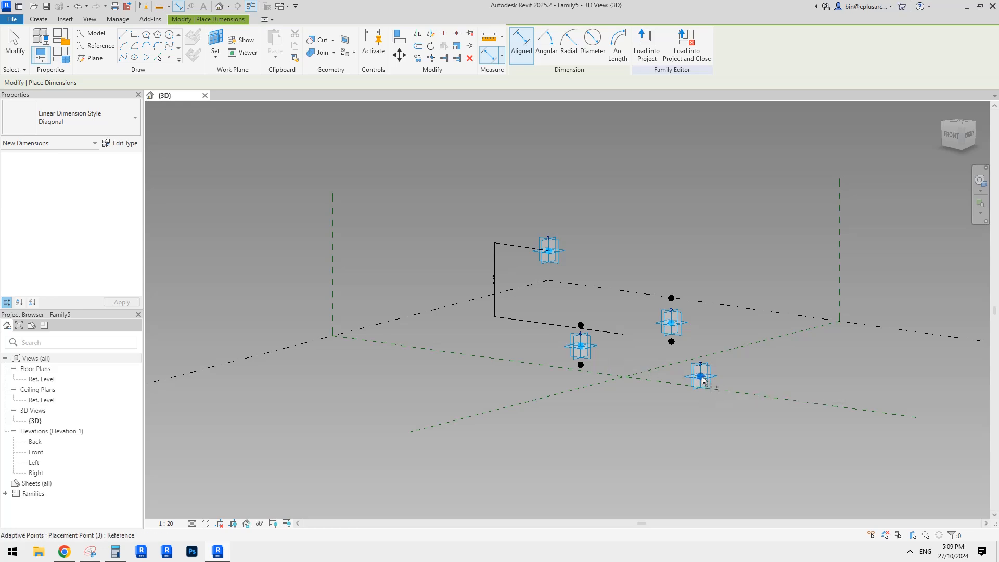
{"action": "middle_click_drag", "start_coordinate": [621, 361], "coordinate": [625, 346], "text": "shift"}
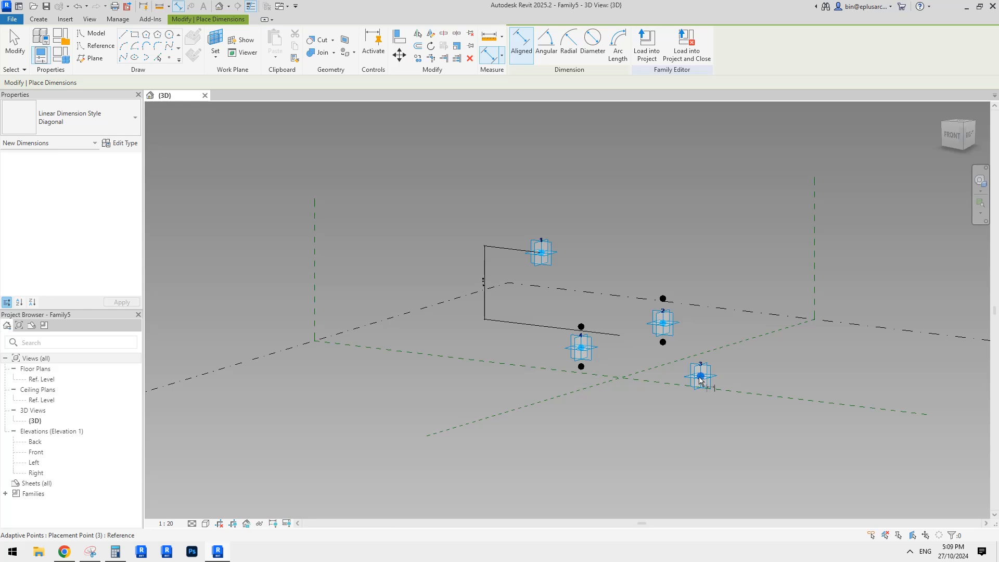
{"action": "left_click", "coordinate": [582, 349]}
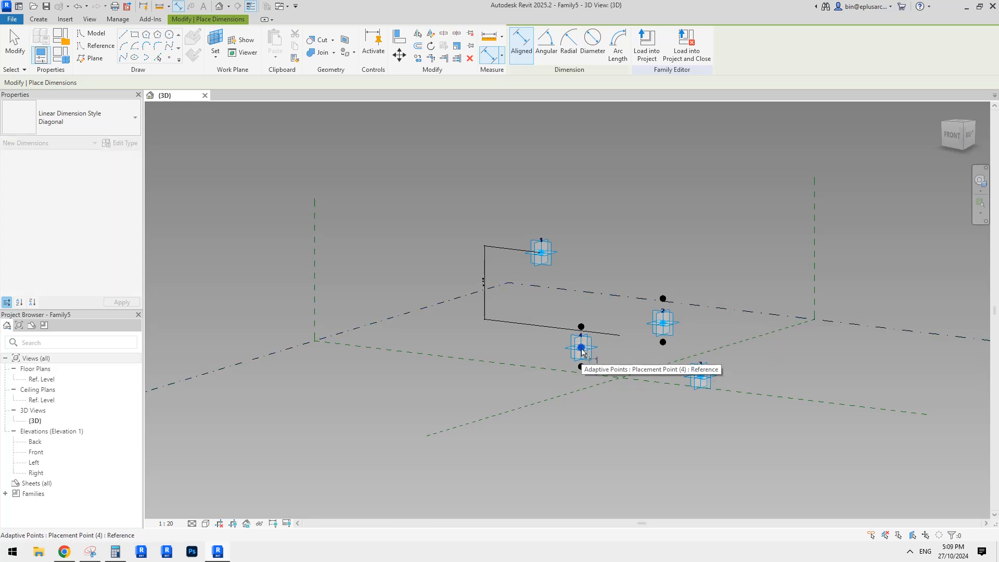
{"action": "left_click", "coordinate": [853, 326]}
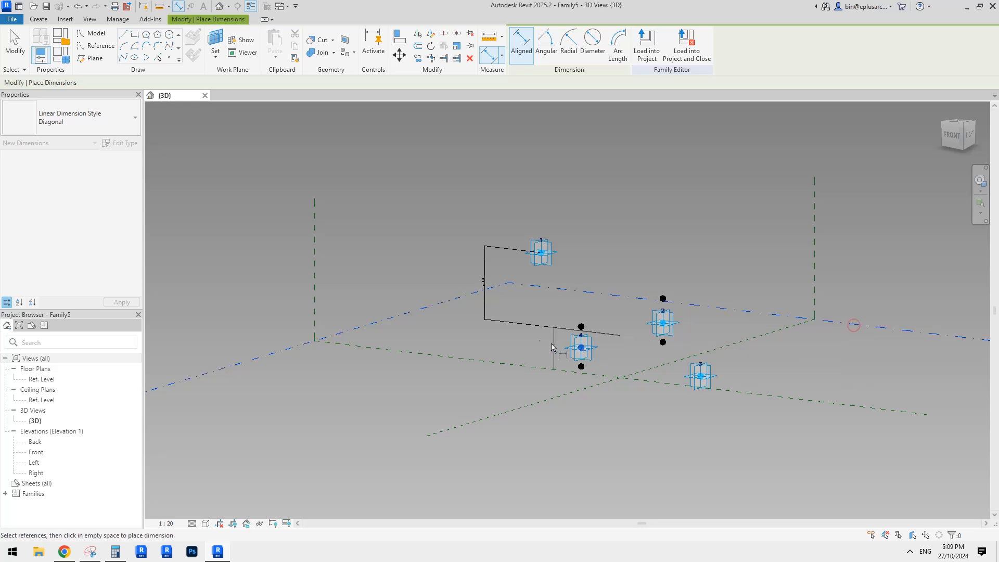
{"action": "left_click", "coordinate": [483, 337]}
{"action": "scroll", "coordinate": [498, 344], "scroll_direction": "up", "scroll_amount": 2}
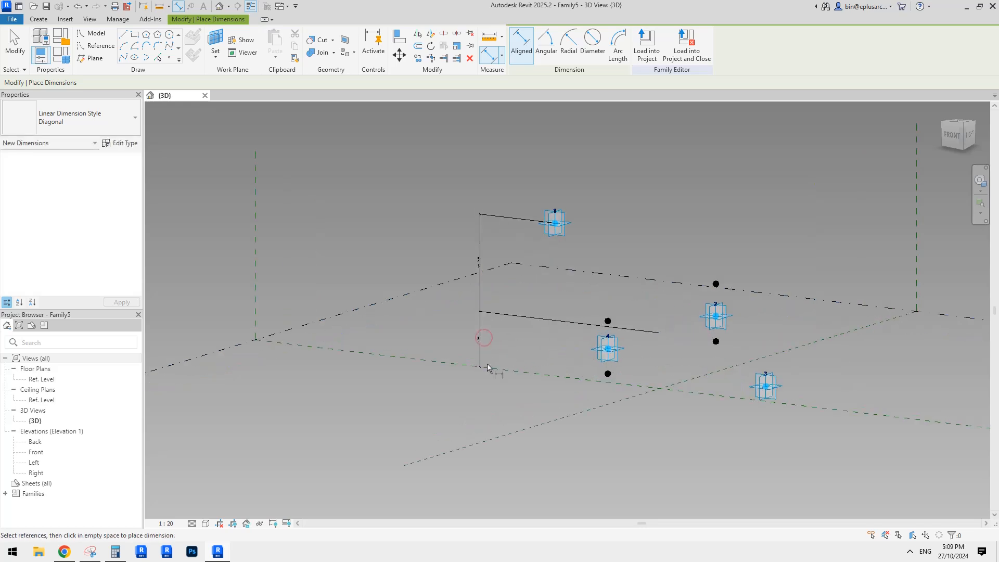
{"action": "key", "text": "Escape"}
{"action": "left_click", "coordinate": [478, 355]}
{"action": "key", "text": "Escape"}
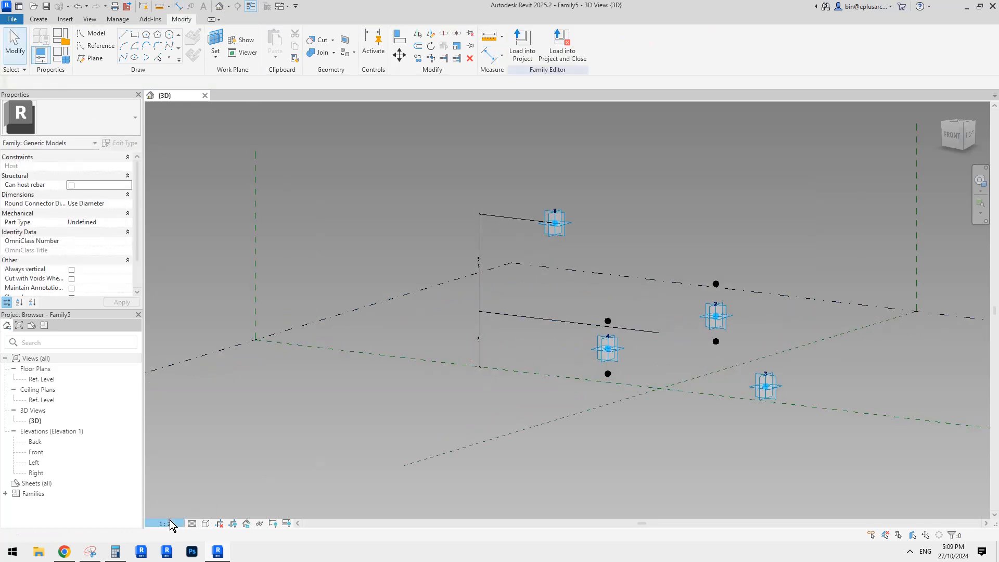
Step: Set the 3D view's scale to 1:50
{"action": "left_click", "coordinate": [166, 523]}
{"action": "left_click", "coordinate": [181, 443]}
{"action": "middle_click_drag", "start_coordinate": [439, 374], "coordinate": [415, 404]}
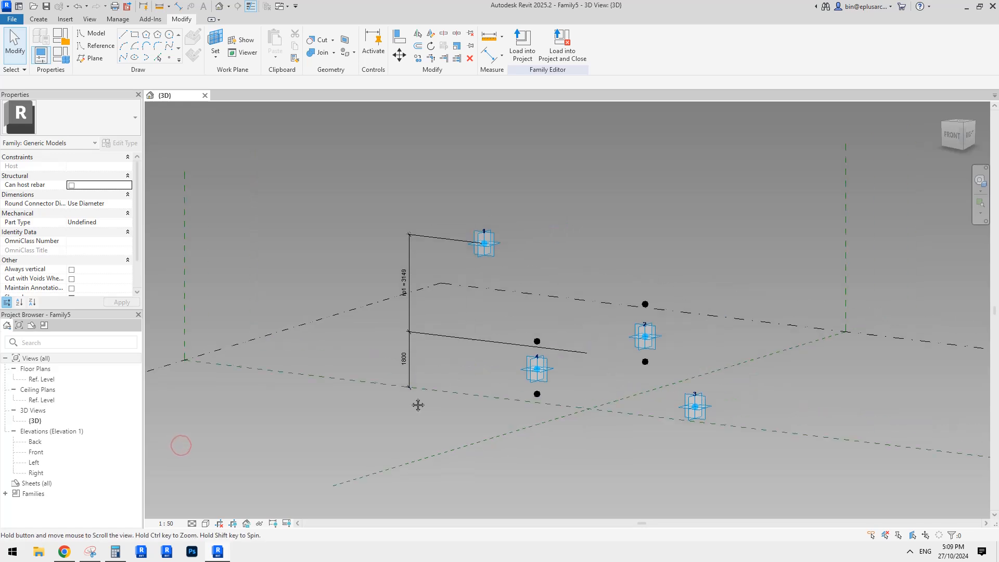
Step: Move the new dimension's lower witness line from the reference level onto adaptive point 3
{"action": "left_click", "coordinate": [406, 365]}
{"action": "left_click_drag", "start_coordinate": [411, 389], "coordinate": [465, 398]}
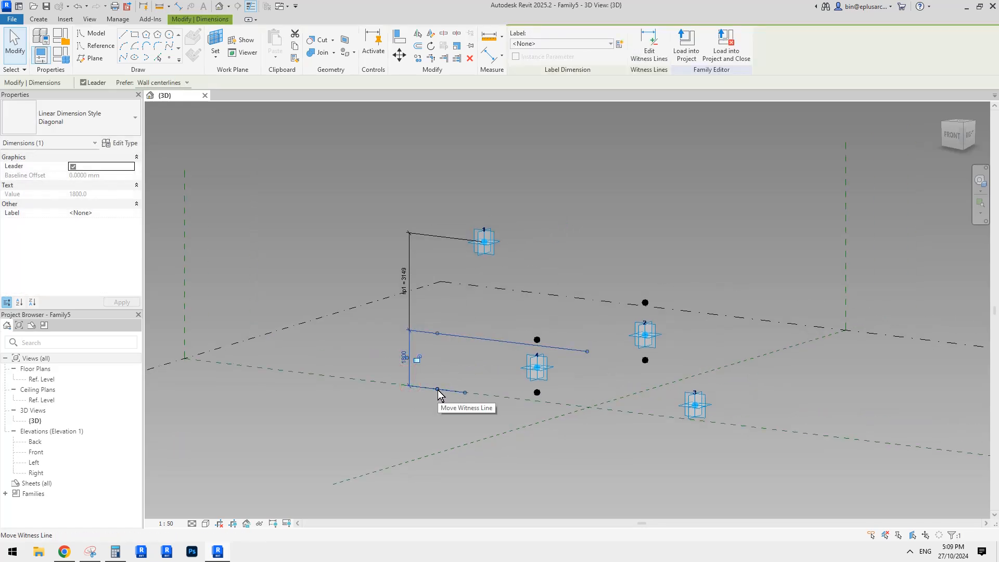
{"action": "left_click_drag", "start_coordinate": [437, 389], "coordinate": [620, 407]}
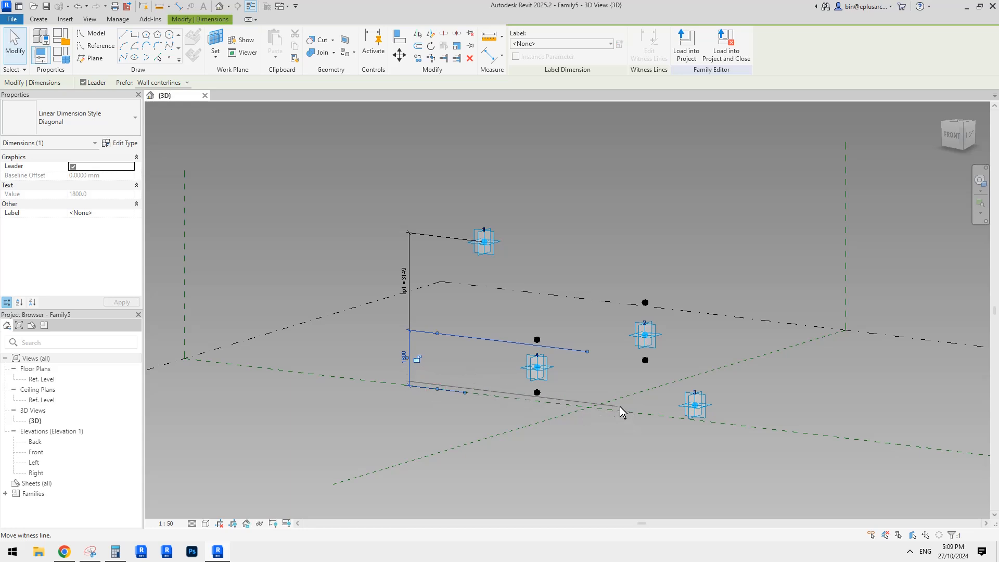
{"action": "left_click_drag", "start_coordinate": [437, 389], "coordinate": [694, 407]}
{"action": "left_click", "coordinate": [380, 340]}
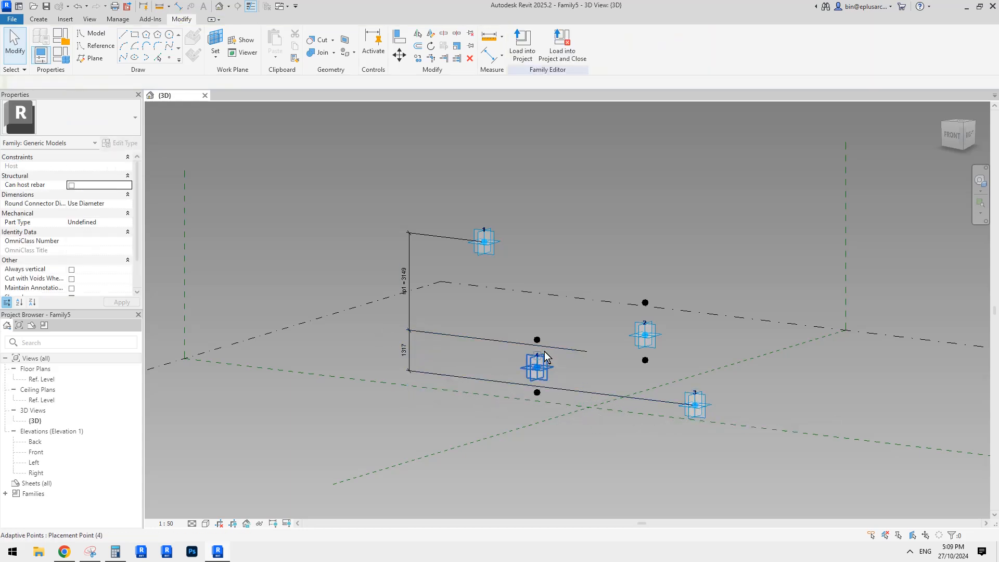
Step: Label the vertical dimension between adaptive points 4 and 3 with a new instance reporting parameter named rp2
{"action": "middle_click_drag", "start_coordinate": [596, 404], "coordinate": [542, 369], "text": "shift"}
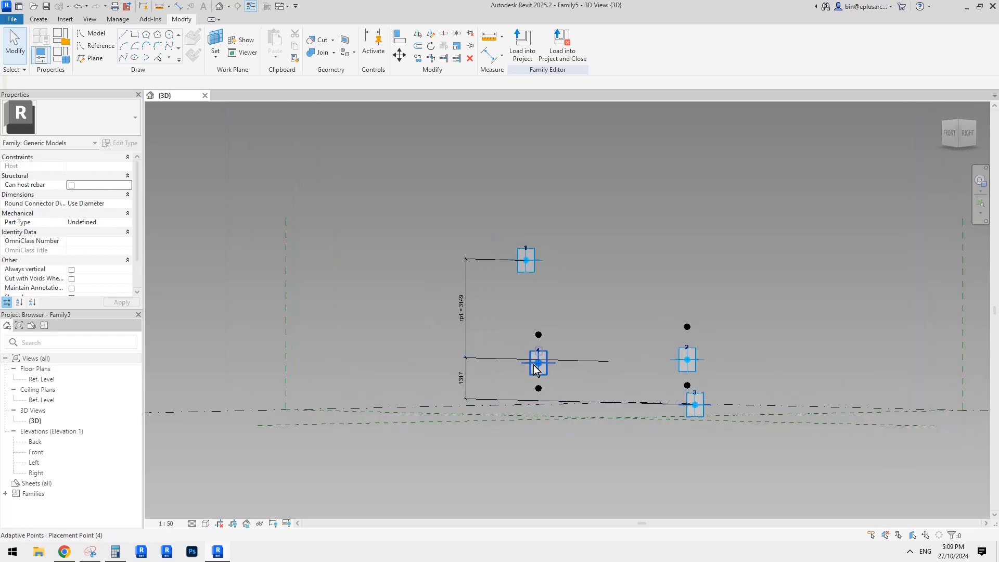
{"action": "middle_click_drag", "start_coordinate": [509, 378], "coordinate": [543, 410], "text": "shift"}
{"action": "left_click", "coordinate": [397, 341]}
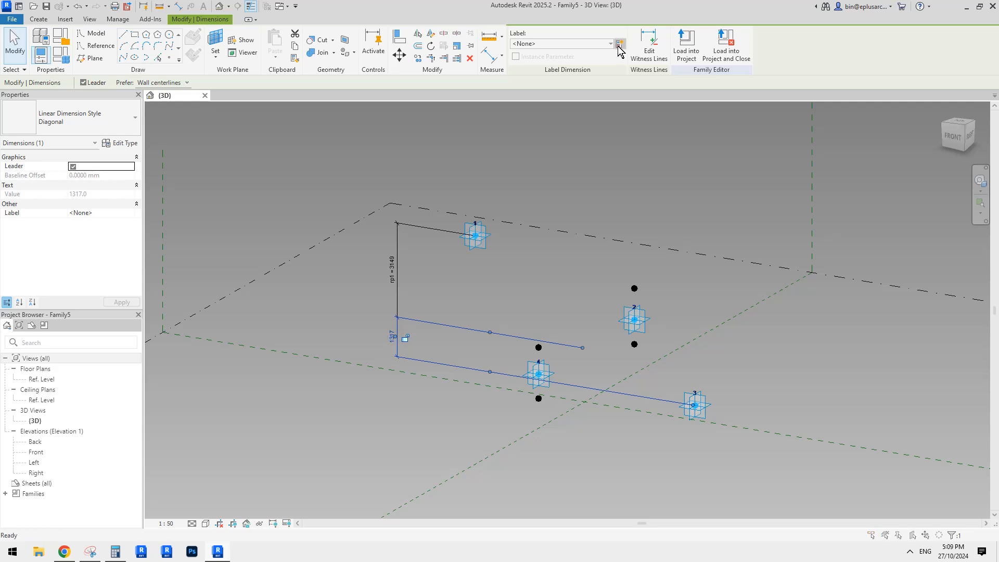
{"action": "left_click", "coordinate": [619, 43]}
{"action": "type", "text": "rp2"}
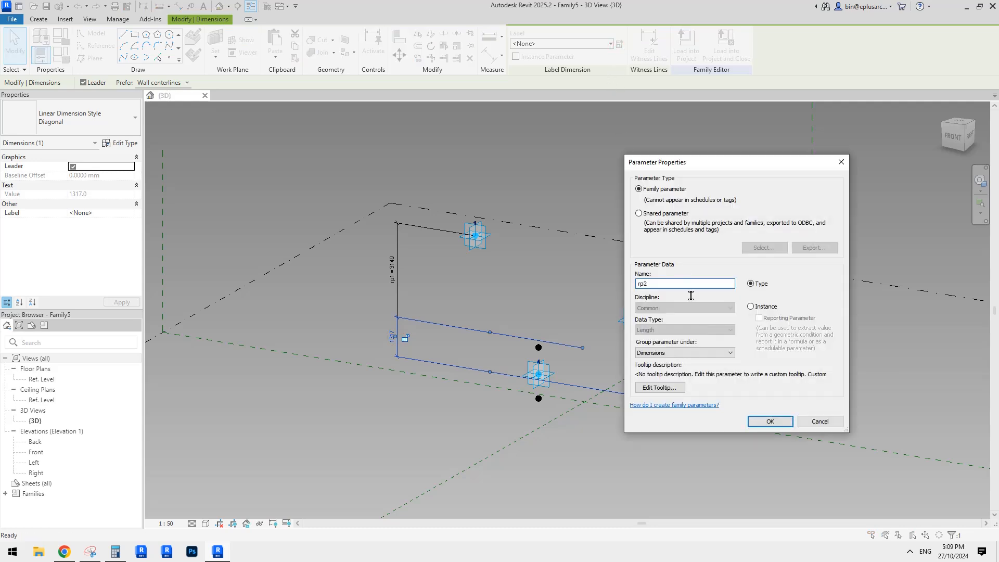
{"action": "left_click", "coordinate": [750, 306]}
{"action": "left_click", "coordinate": [759, 318]}
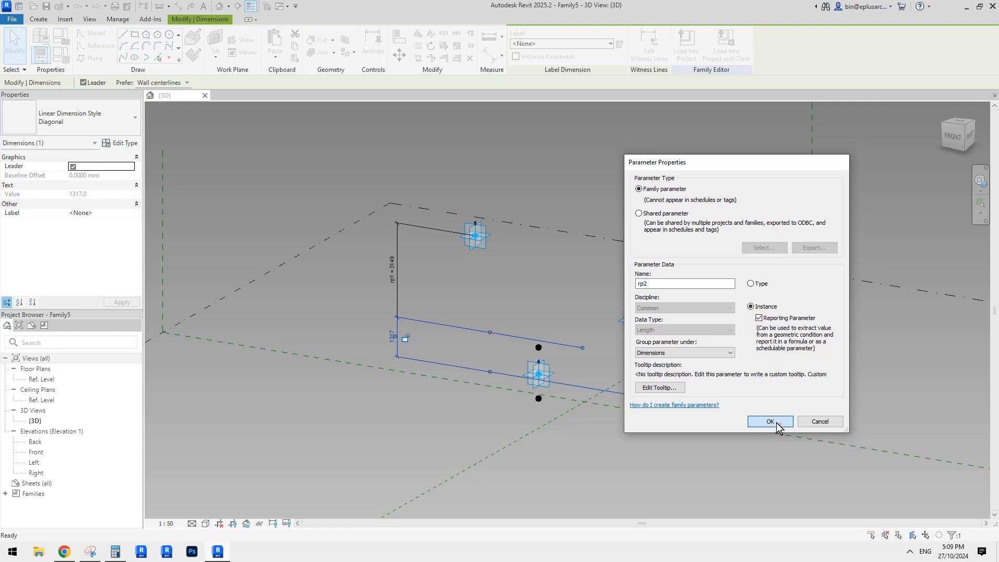
{"action": "left_click", "coordinate": [770, 421]}
{"action": "left_click", "coordinate": [696, 381]}
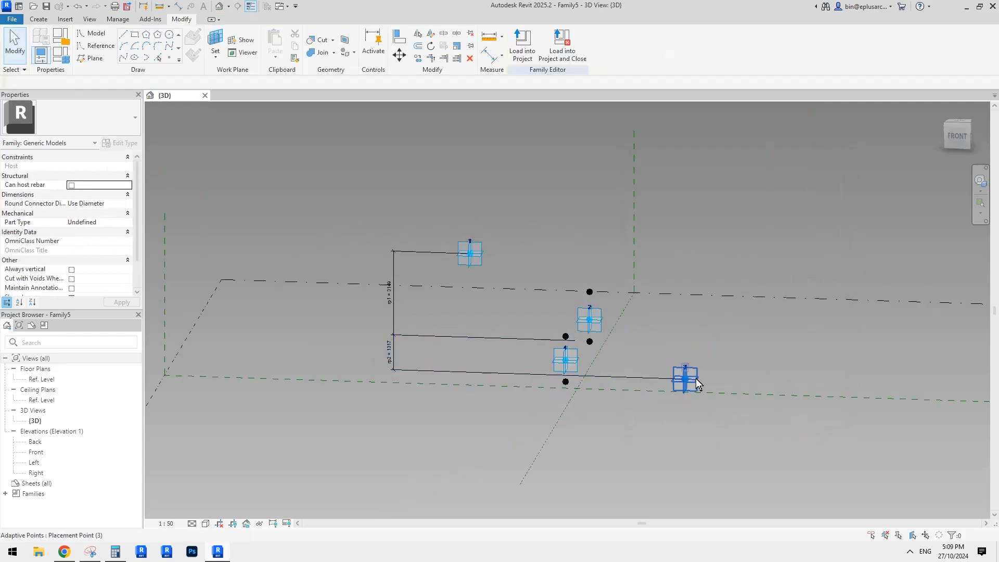
Step: Lower adaptive point 3 vertically to 1800 below adaptive point 4
{"action": "left_click", "coordinate": [696, 379]}
{"action": "left_click_drag", "start_coordinate": [685, 355], "coordinate": [688, 366]}
{"action": "middle_click_drag", "start_coordinate": [681, 364], "coordinate": [583, 333], "text": "shift"}
{"action": "left_click", "coordinate": [551, 286]}
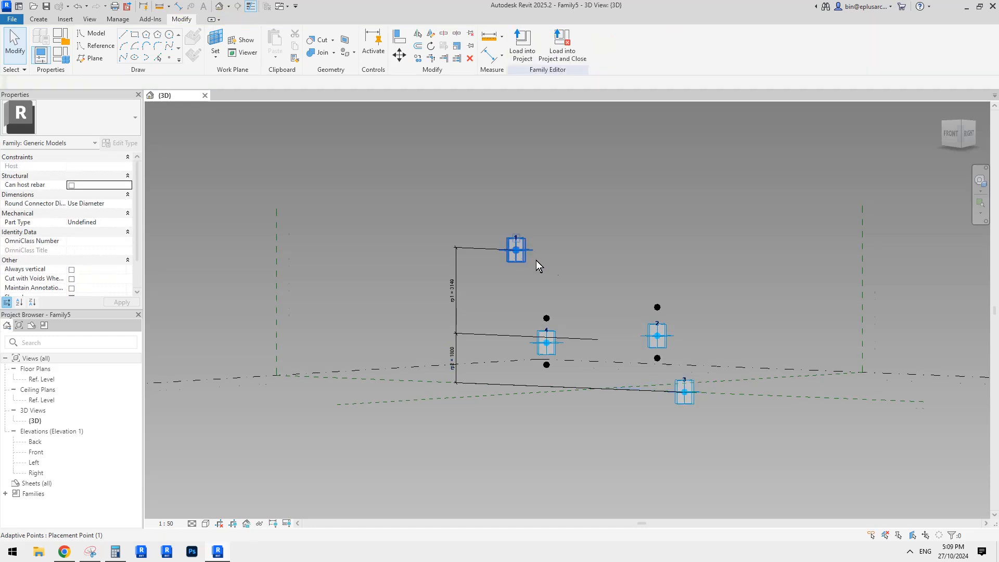
{"action": "middle_click_drag", "start_coordinate": [536, 260], "coordinate": [606, 289], "text": "shift"}
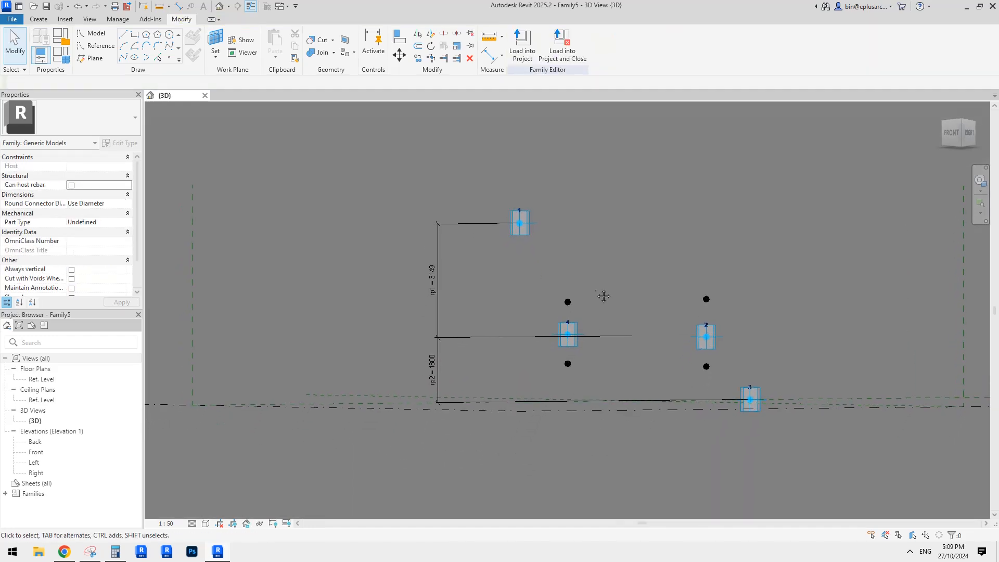
Step: Select the reference point above adaptive point 4 and examine its offset relative to the rp1 height
{"action": "left_click", "coordinate": [568, 303]}
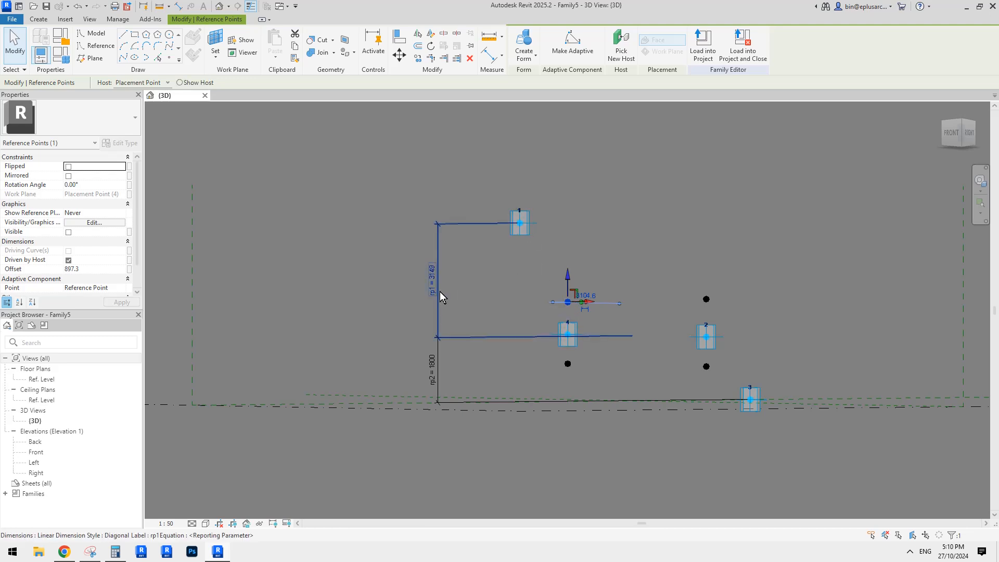
{"action": "middle_click_drag", "start_coordinate": [538, 314], "coordinate": [465, 295]}
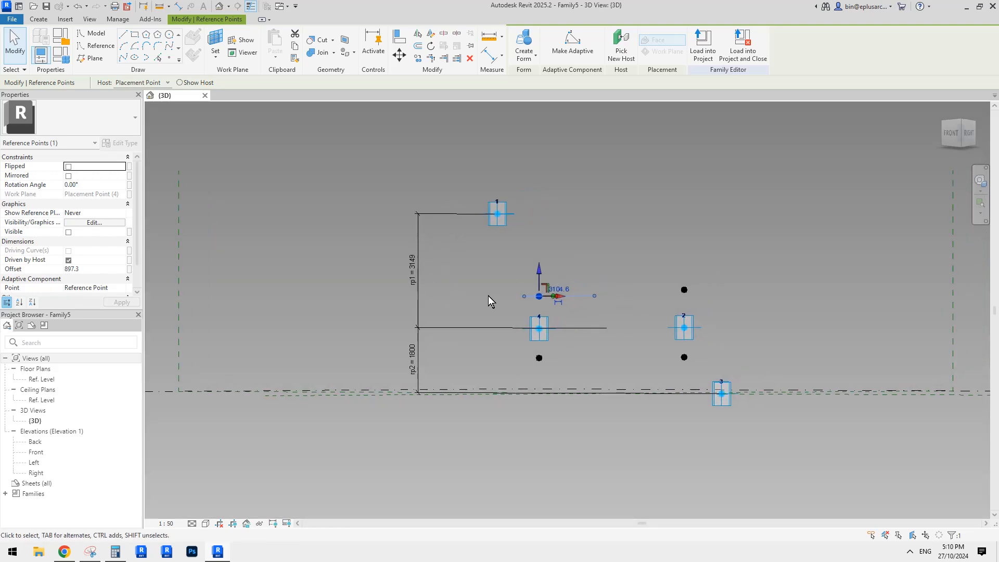
{"action": "middle_click_drag", "start_coordinate": [511, 301], "coordinate": [503, 300]}
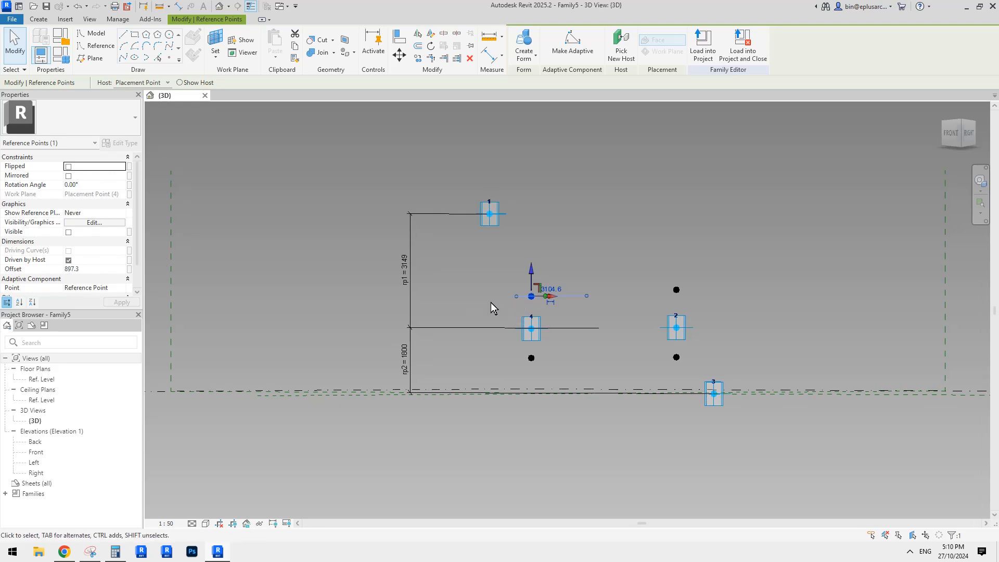
{"action": "middle_click_drag", "start_coordinate": [507, 310], "coordinate": [553, 310], "text": "shift"}
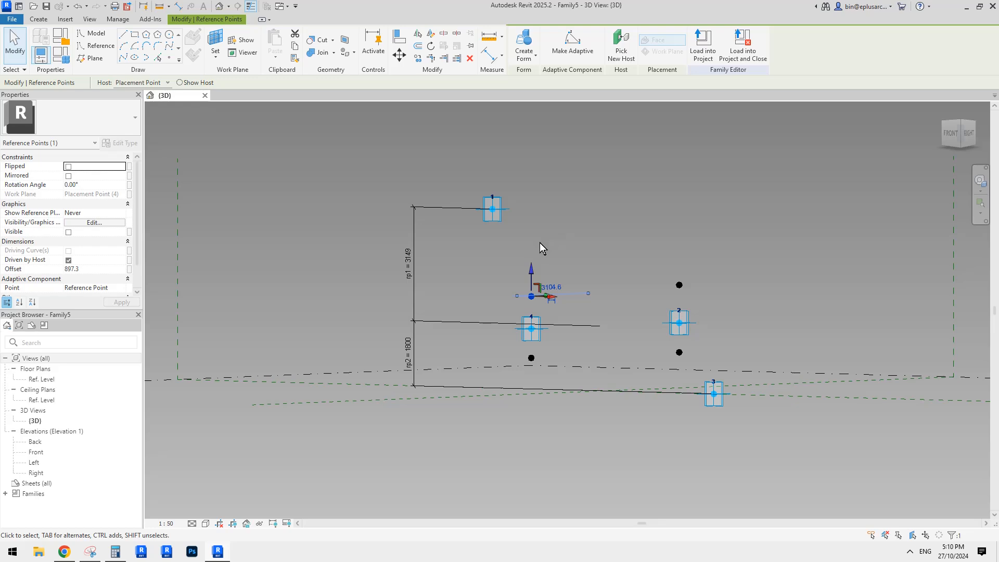
{"action": "middle_click_drag", "start_coordinate": [525, 283], "coordinate": [388, 235], "text": "shift"}
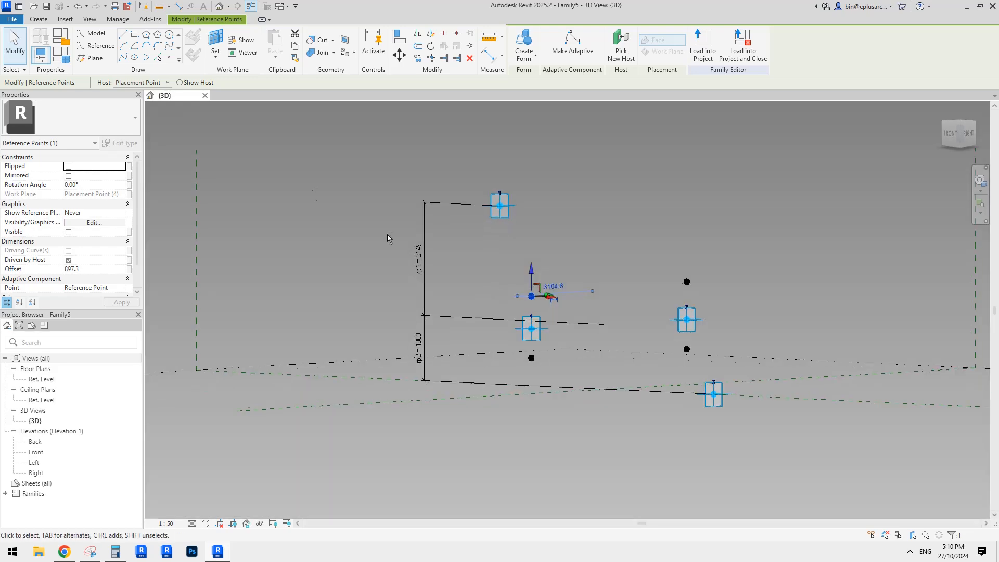
Step: Add a new family type parameter named n with the Number data type
{"action": "left_click", "coordinate": [61, 54]}
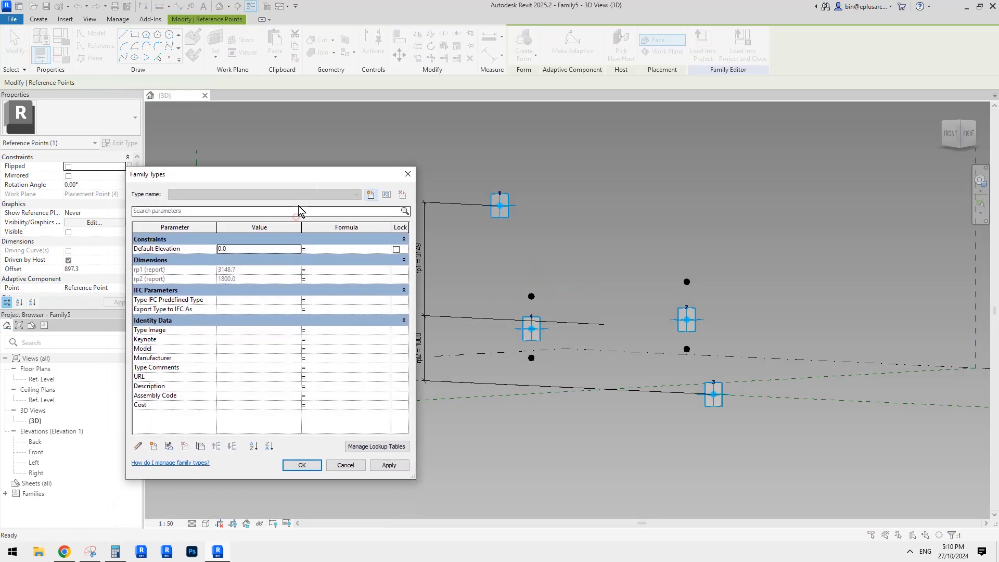
{"action": "left_click", "coordinate": [153, 446]}
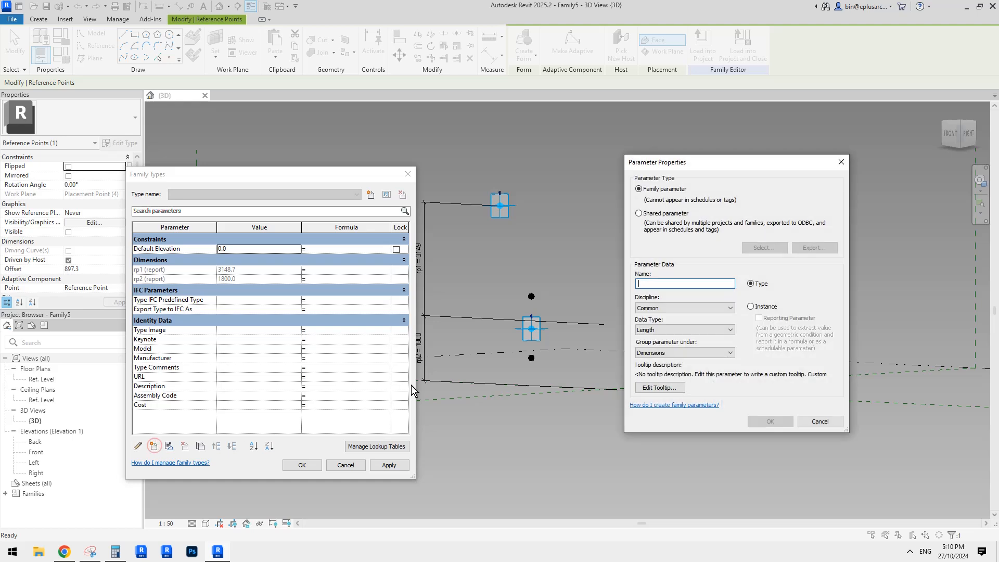
{"action": "left_click", "coordinate": [660, 329]}
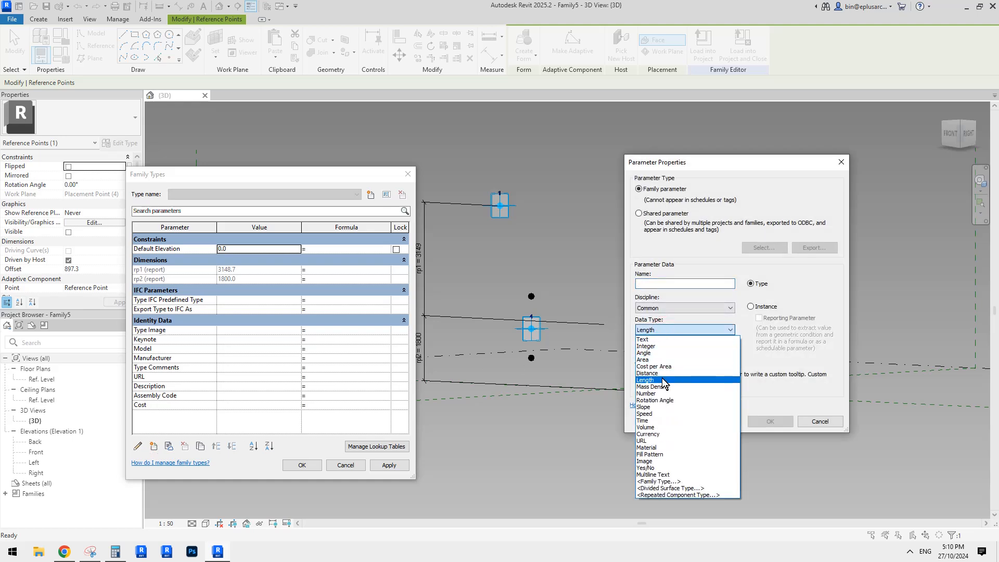
{"action": "left_click", "coordinate": [650, 393]}
{"action": "left_click", "coordinate": [655, 284]}
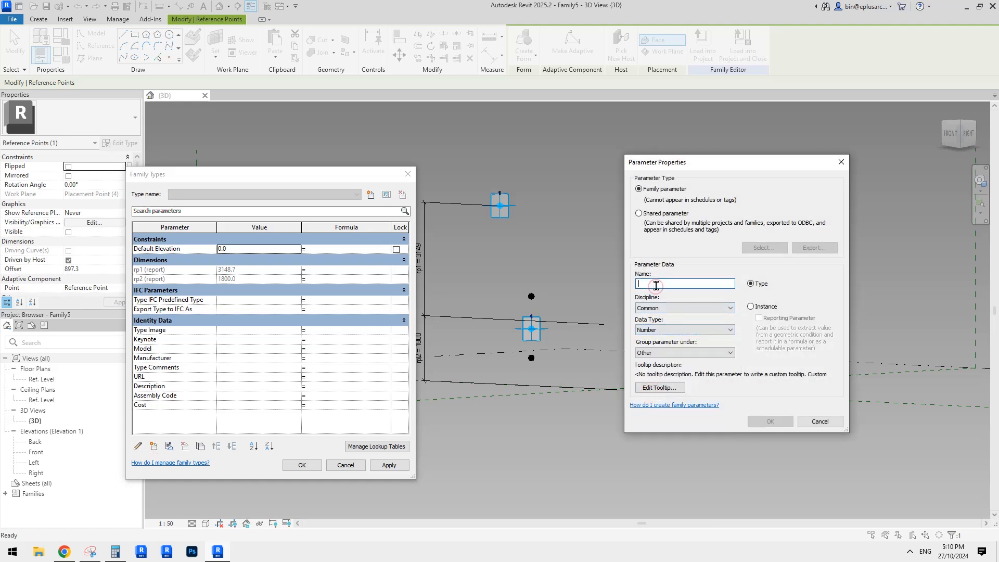
{"action": "type", "text": "n"}
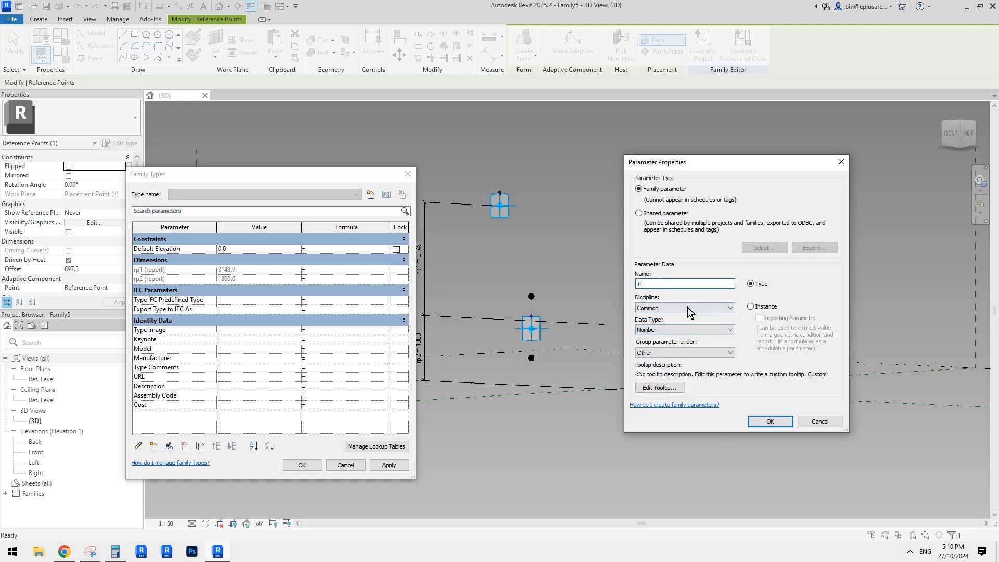
{"action": "left_click", "coordinate": [752, 307]}
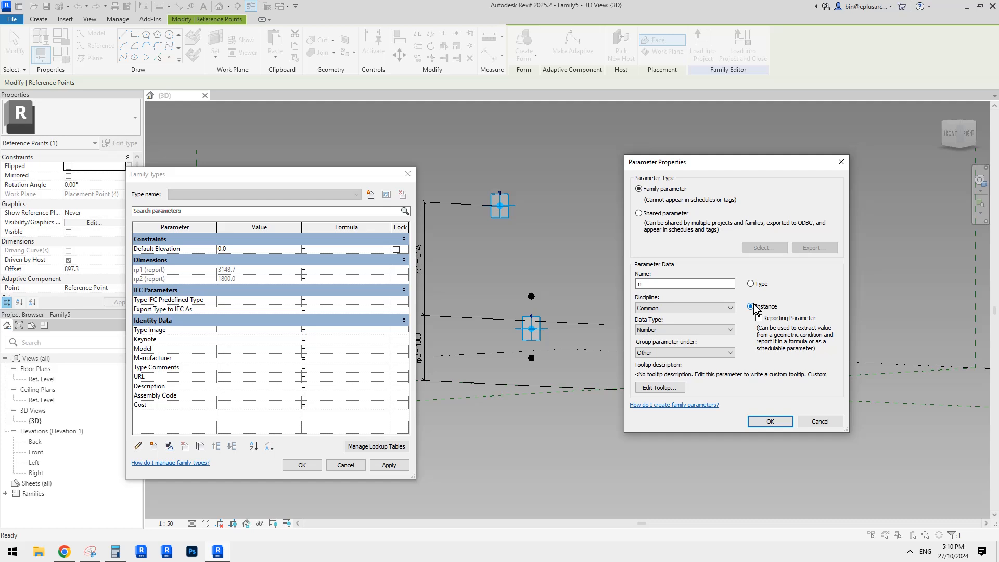
{"action": "left_click", "coordinate": [750, 283]}
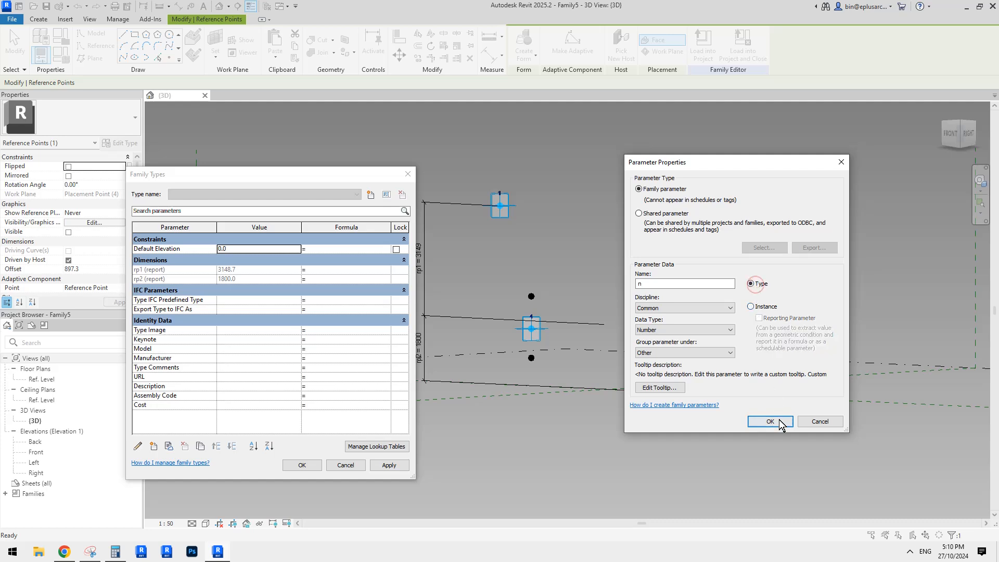
{"action": "left_click", "coordinate": [778, 420]}
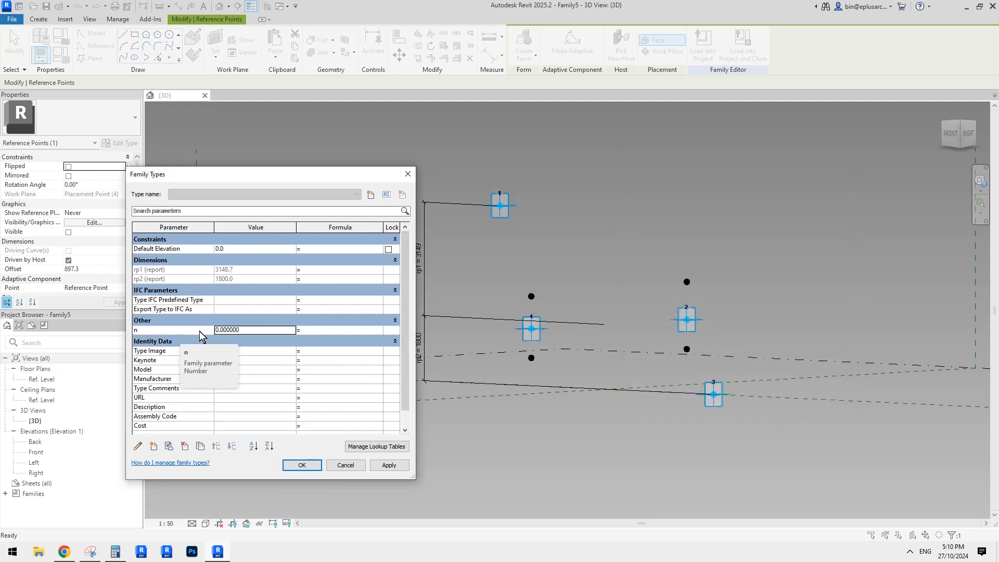
Step: Set the parameter n to 4 and apply it to the family
{"action": "type", "text": "4"}
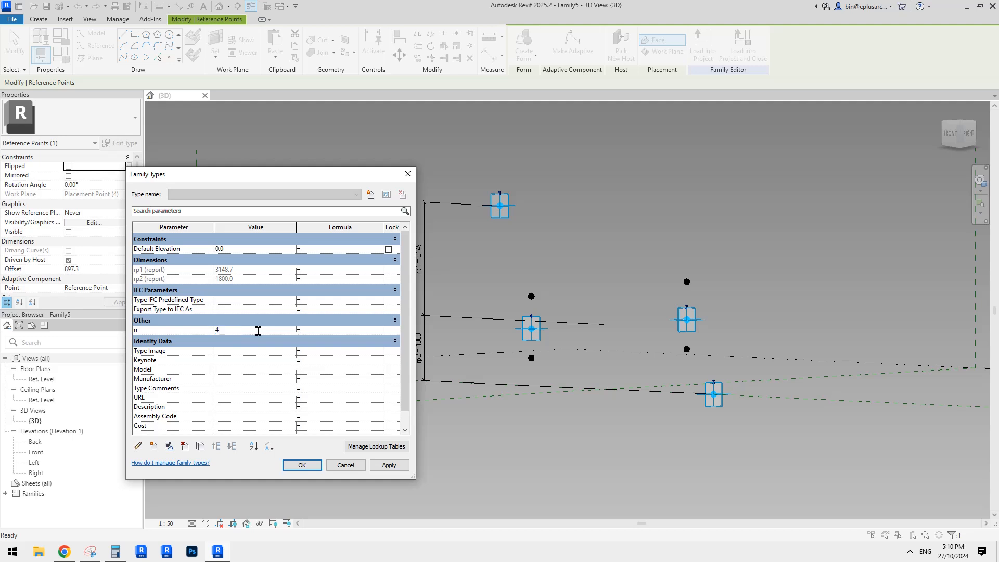
{"action": "left_click", "coordinate": [389, 465]}
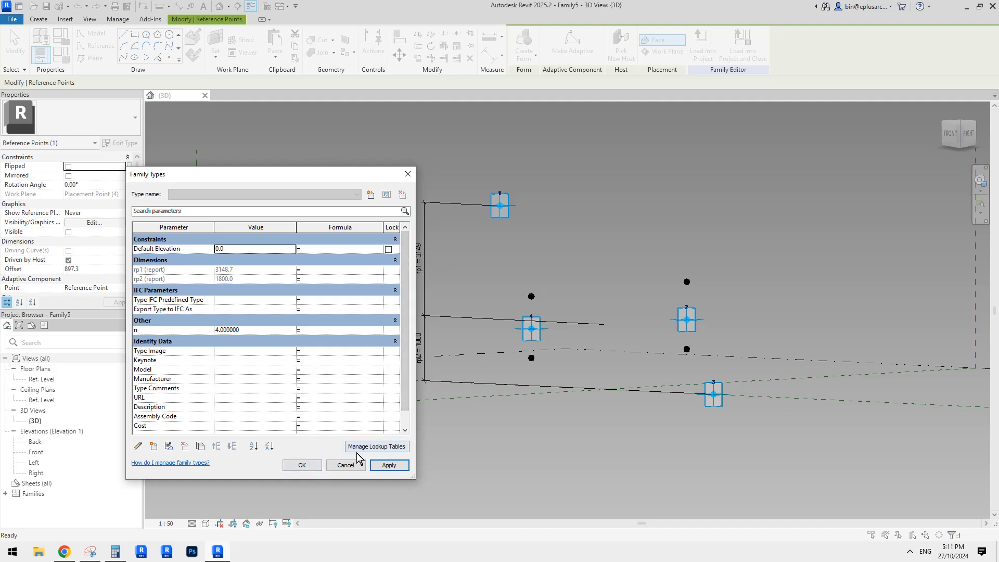
{"action": "left_click", "coordinate": [302, 465]}
Step: Associate the offset of the reference points above adaptive points 4 and 2 with a new instance length parameter named h1
{"action": "middle_click_drag", "start_coordinate": [559, 366], "coordinate": [569, 317], "text": "shift"}
{"action": "left_click", "coordinate": [531, 308]}
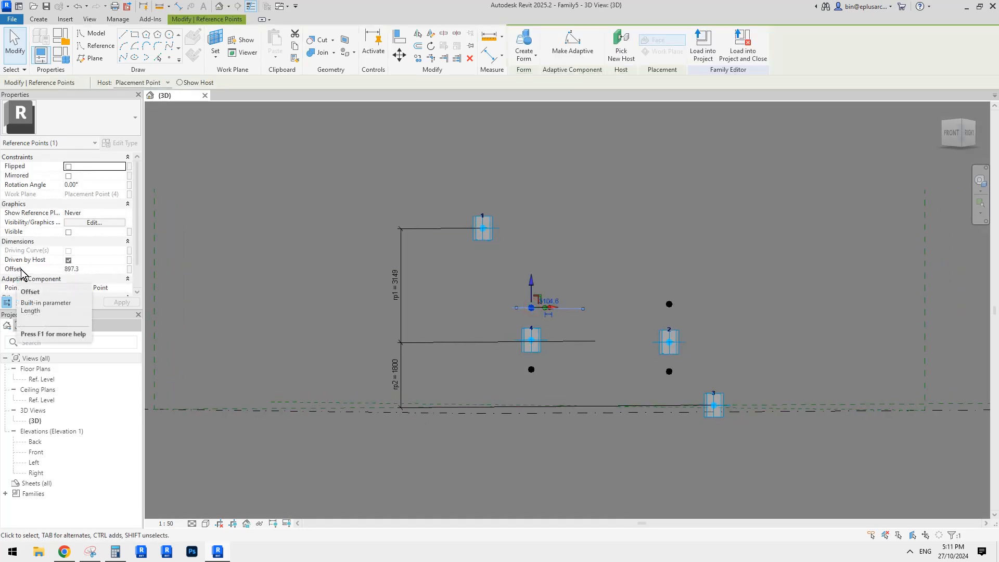
{"action": "left_click", "coordinate": [670, 308], "text": "ctrl"}
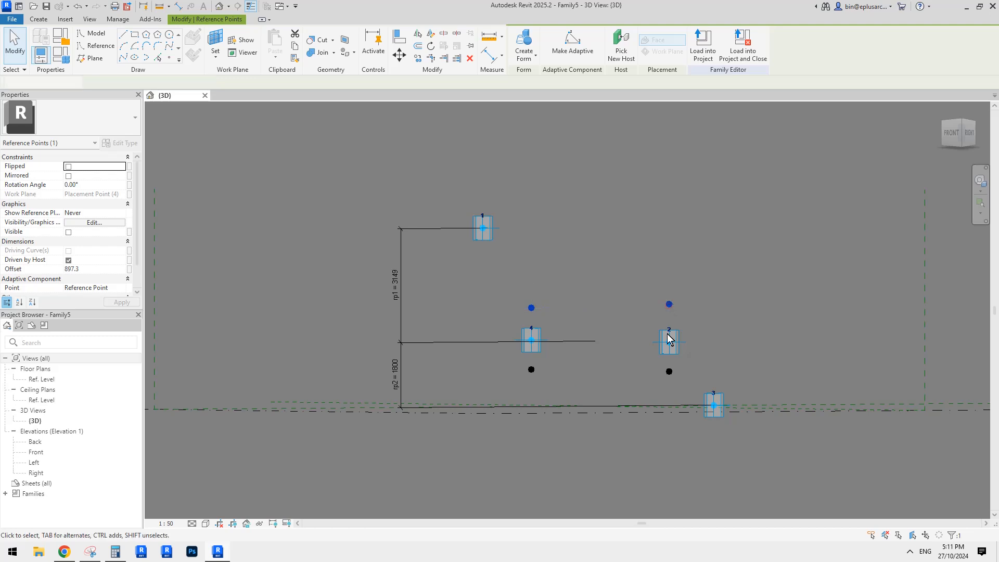
{"action": "middle_click_drag", "start_coordinate": [670, 309], "coordinate": [522, 381], "text": "shift"}
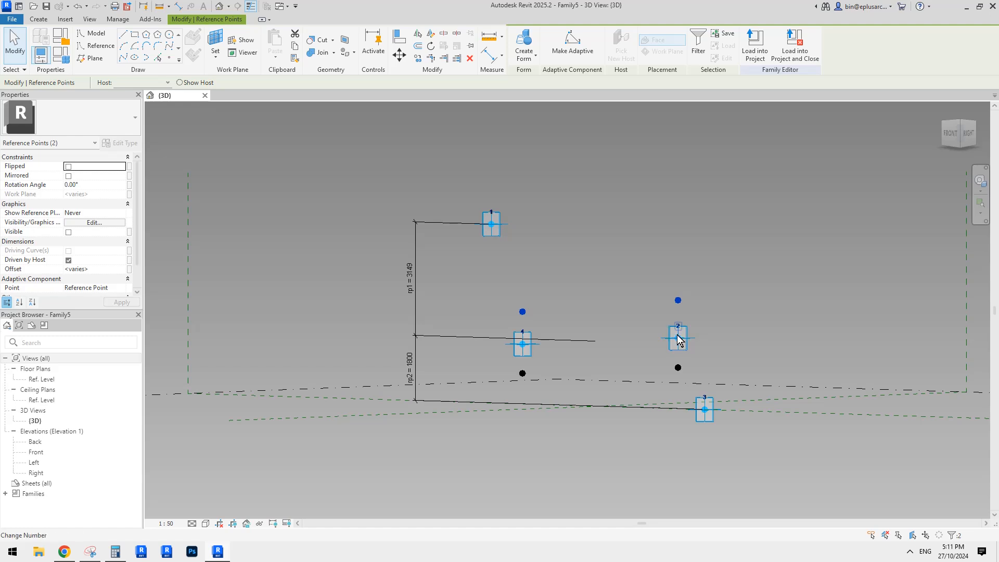
{"action": "middle_click_drag", "start_coordinate": [676, 335], "coordinate": [602, 313], "text": "shift"}
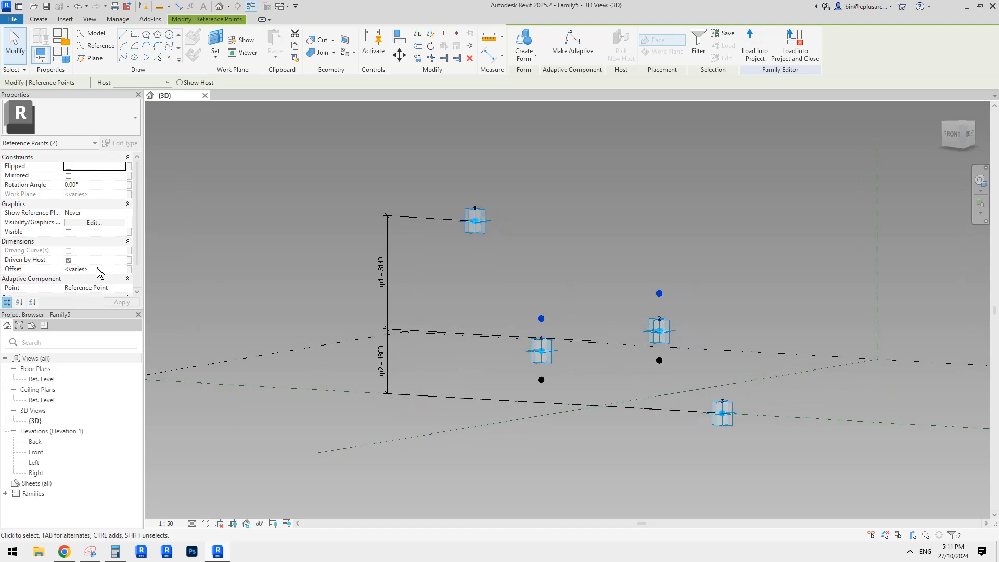
{"action": "left_click", "coordinate": [129, 269]}
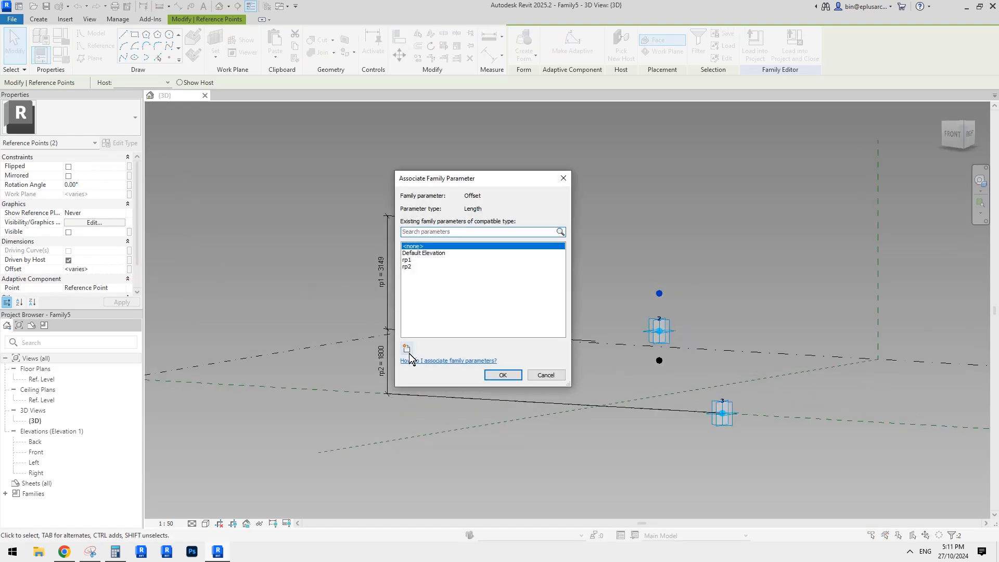
{"action": "left_click", "coordinate": [407, 348]}
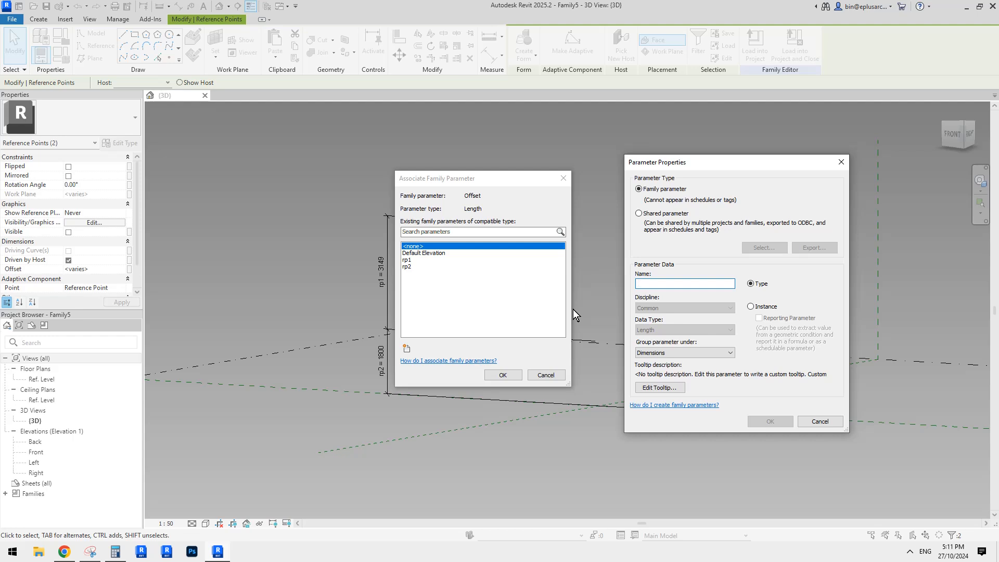
{"action": "type", "text": "h1"}
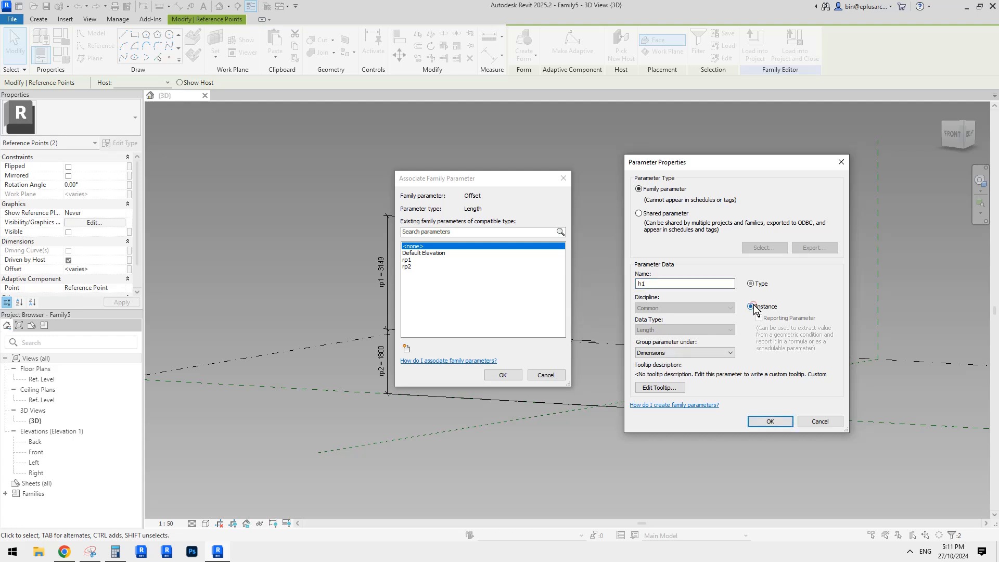
{"action": "left_click", "coordinate": [770, 421]}
{"action": "left_click", "coordinate": [515, 375]}
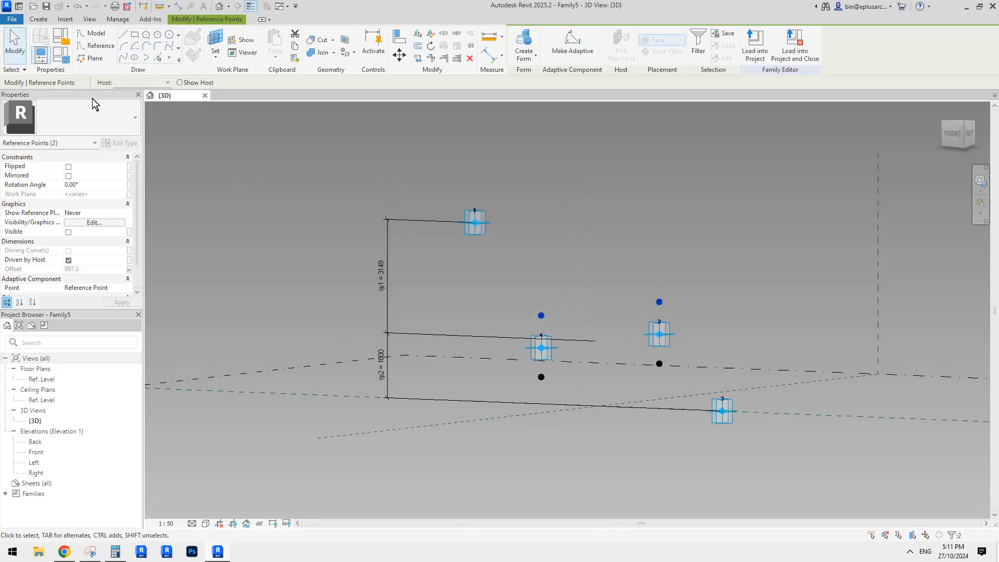
Step: Give the parameter h1 the formula rp1 / n and apply it
{"action": "left_click", "coordinate": [64, 57]}
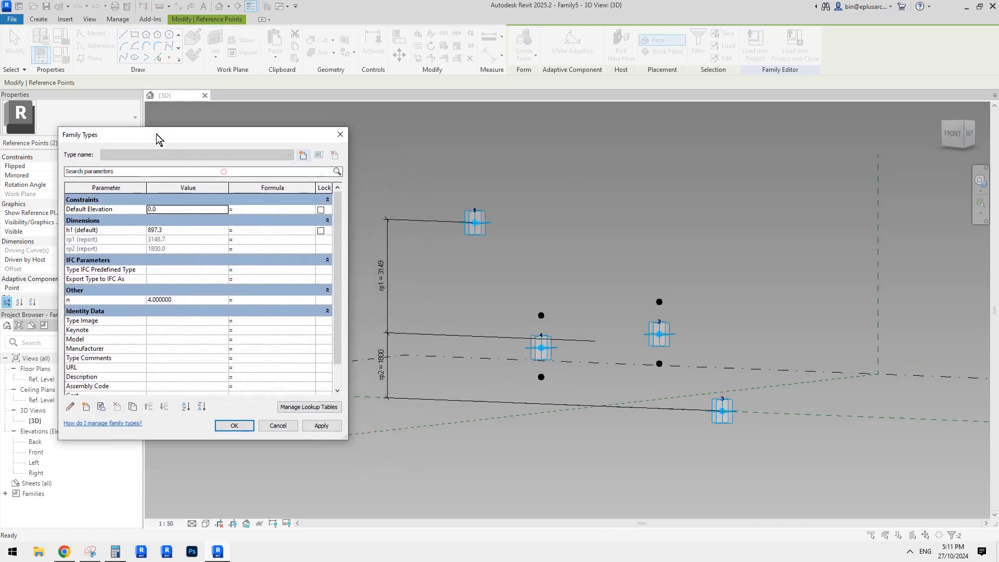
{"action": "left_click", "coordinate": [247, 233]}
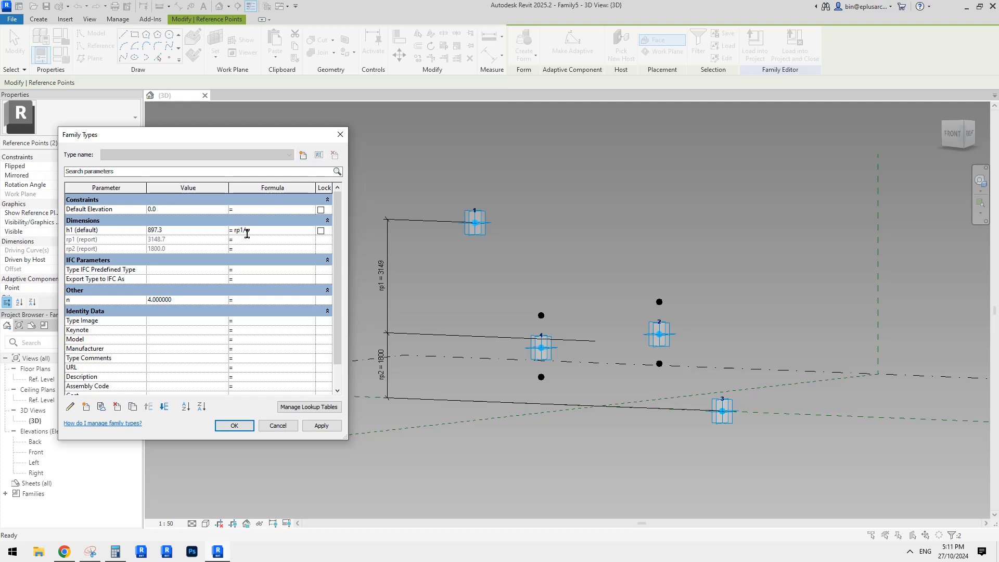
{"action": "type", "text": "n"}
{"action": "left_click", "coordinate": [321, 426]}
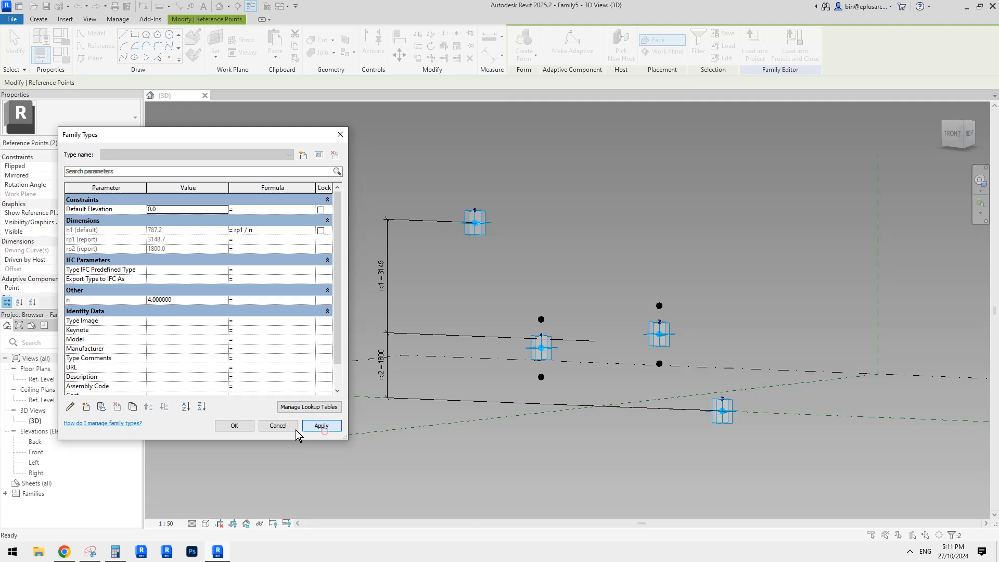
{"action": "left_click", "coordinate": [234, 426]}
Step: Try moving adaptive point 1 to test how the two upper reference points respond
{"action": "left_click", "coordinate": [475, 222]}
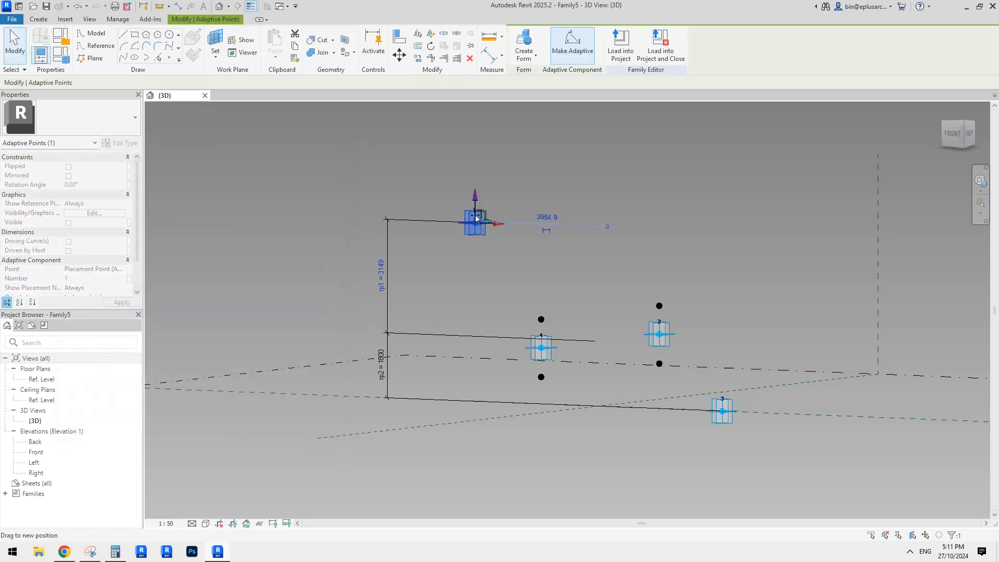
{"action": "left_click_drag", "start_coordinate": [475, 218], "coordinate": [503, 231]}
{"action": "key", "text": "Escape"}
{"action": "left_click", "coordinate": [508, 199]}
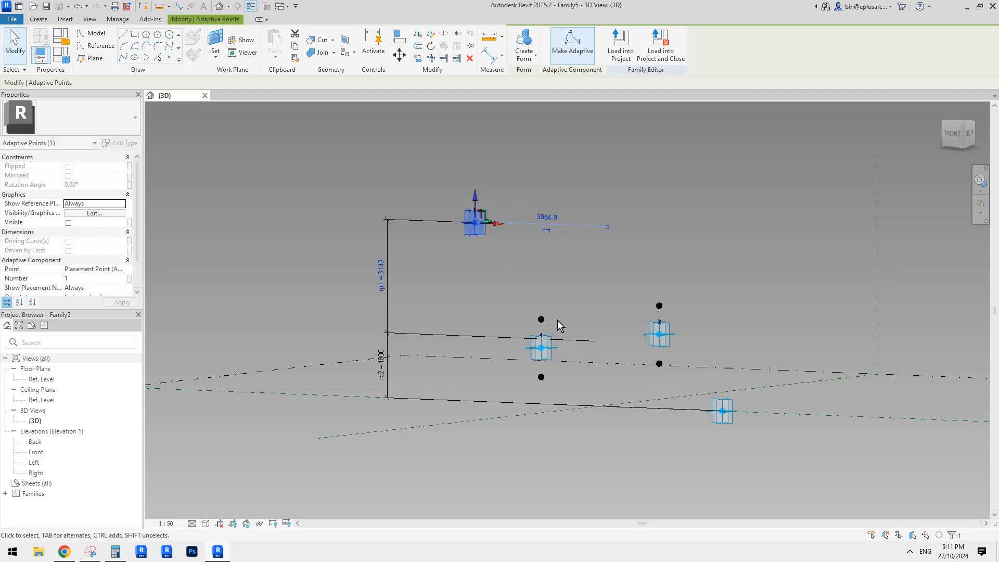
Step: Associate the offset of the reference points below adaptive points 4 and 2 with a new instance length parameter named h2
{"action": "middle_click_drag", "start_coordinate": [539, 320], "coordinate": [542, 289]}
{"action": "left_click", "coordinate": [573, 317]}
{"action": "middle_click_drag", "start_coordinate": [573, 318], "coordinate": [534, 338], "text": "shift"}
{"action": "left_click", "coordinate": [525, 337]}
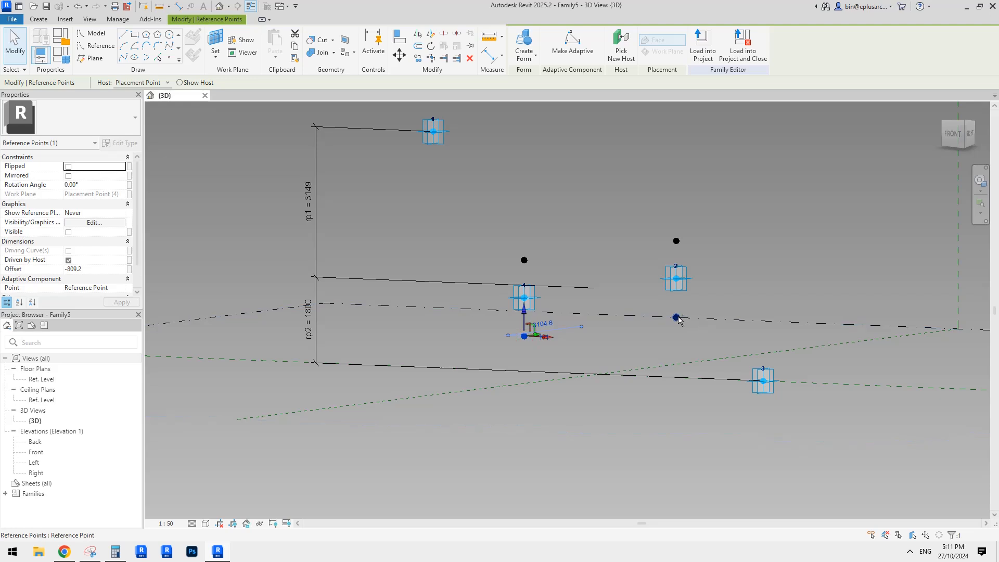
{"action": "left_click", "coordinate": [676, 318], "text": "ctrl"}
{"action": "middle_click_drag", "start_coordinate": [676, 318], "coordinate": [593, 341], "text": "shift"}
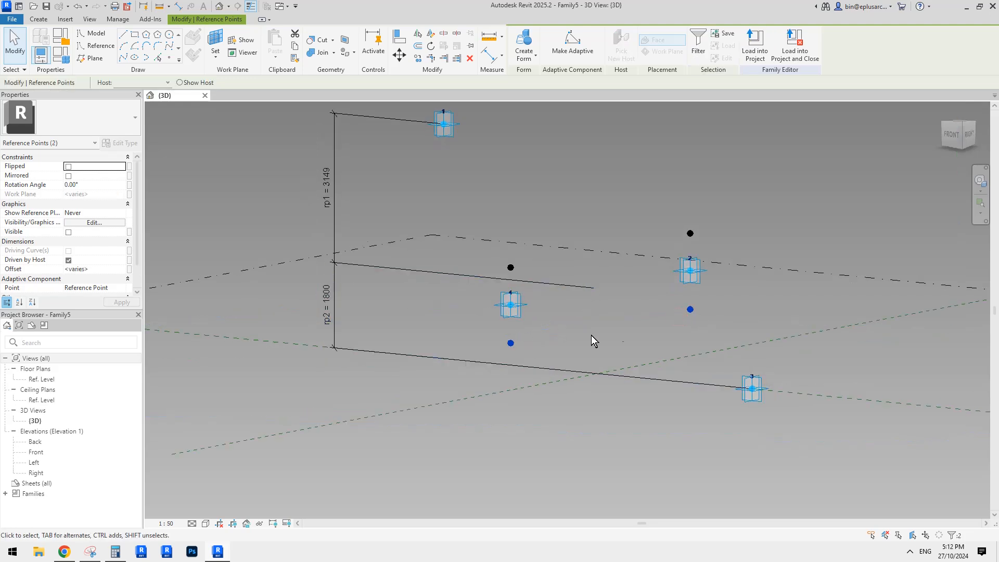
{"action": "left_click", "coordinate": [130, 269]}
{"action": "left_click", "coordinate": [408, 348]}
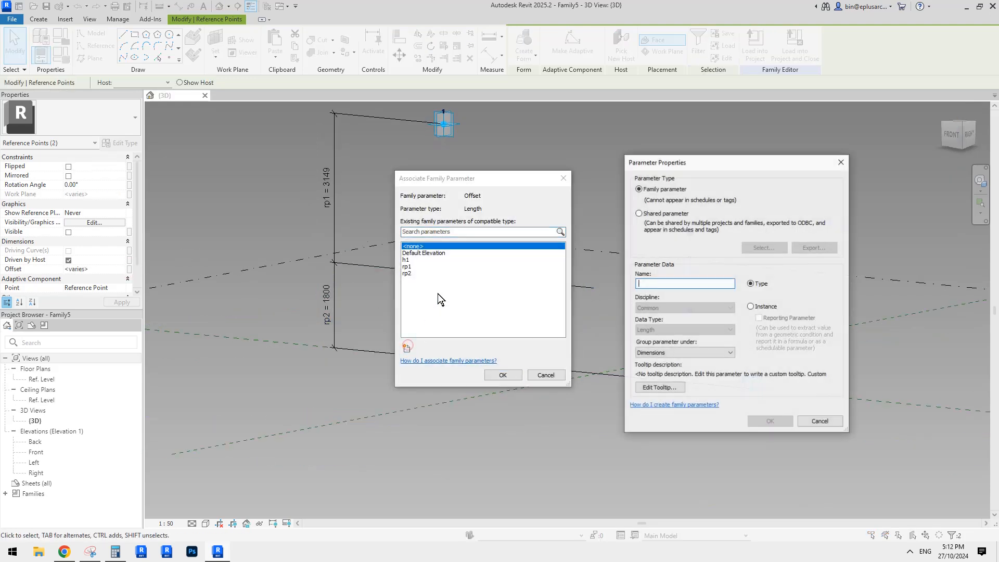
{"action": "type", "text": "h2"}
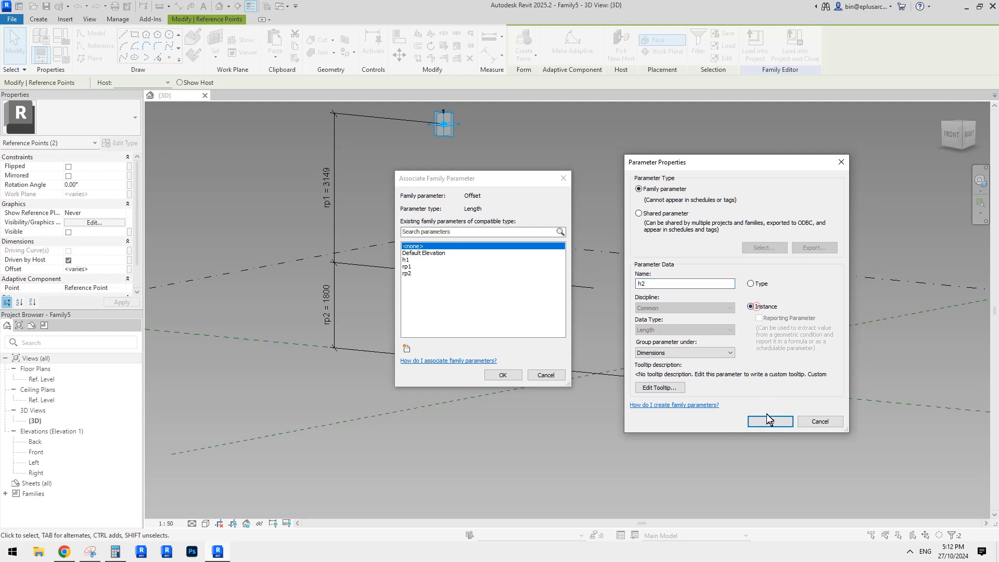
{"action": "left_click", "coordinate": [769, 421]}
{"action": "left_click", "coordinate": [504, 374]}
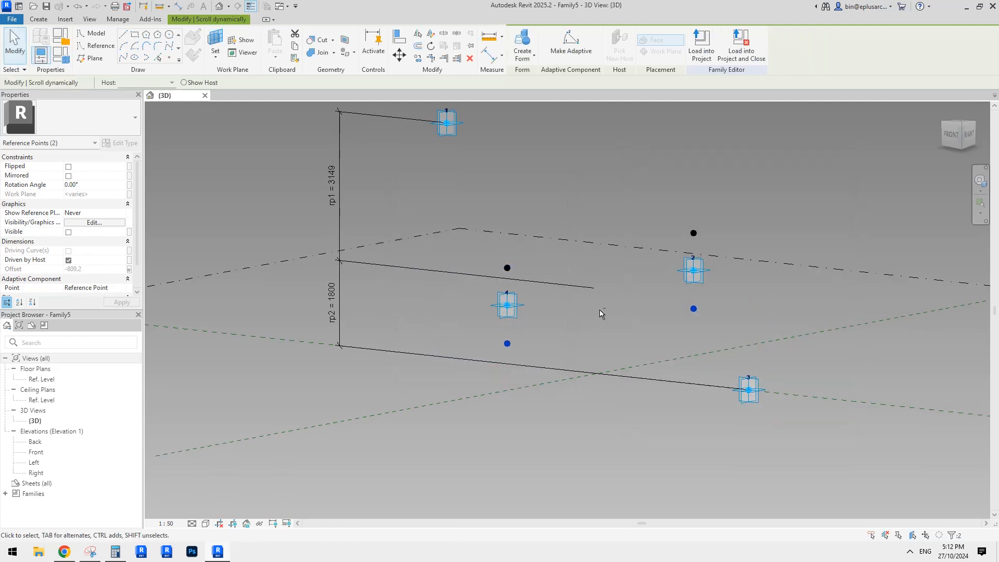
Step: Give the parameter h2 the formula -rp2 / n and apply it
{"action": "middle_click_drag", "start_coordinate": [539, 341], "coordinate": [551, 292], "text": "shift"}
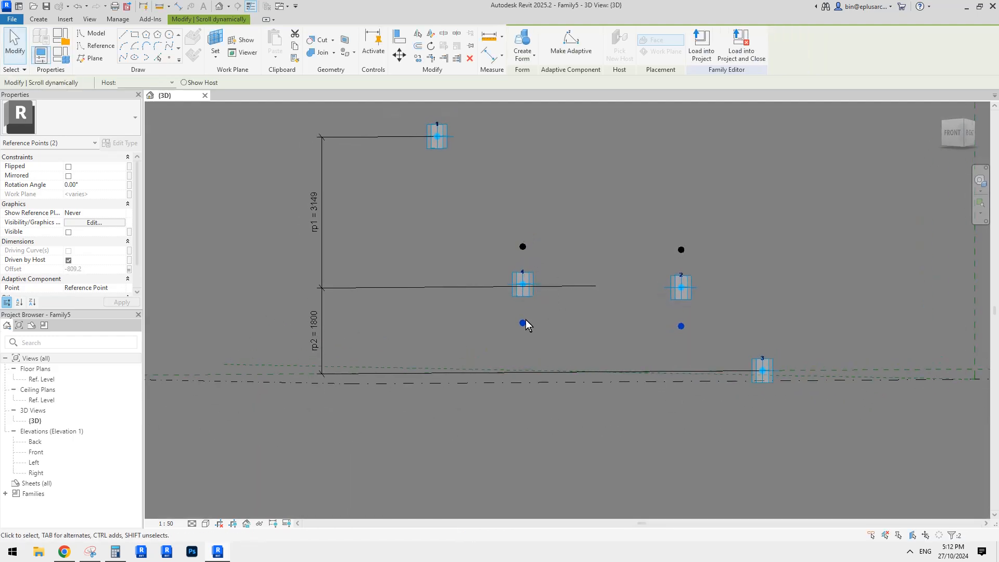
{"action": "left_click", "coordinate": [62, 65]}
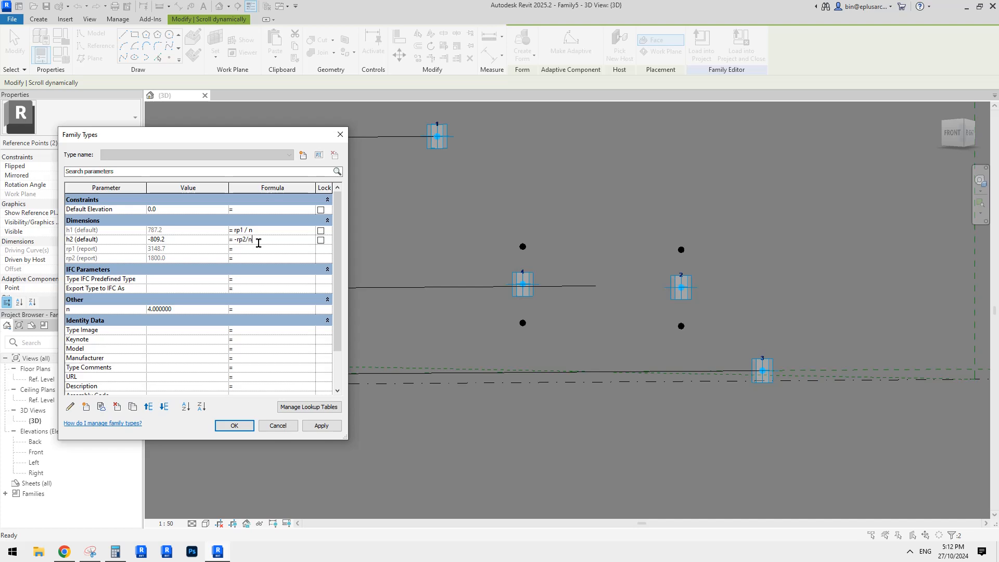
{"action": "left_click", "coordinate": [328, 427]}
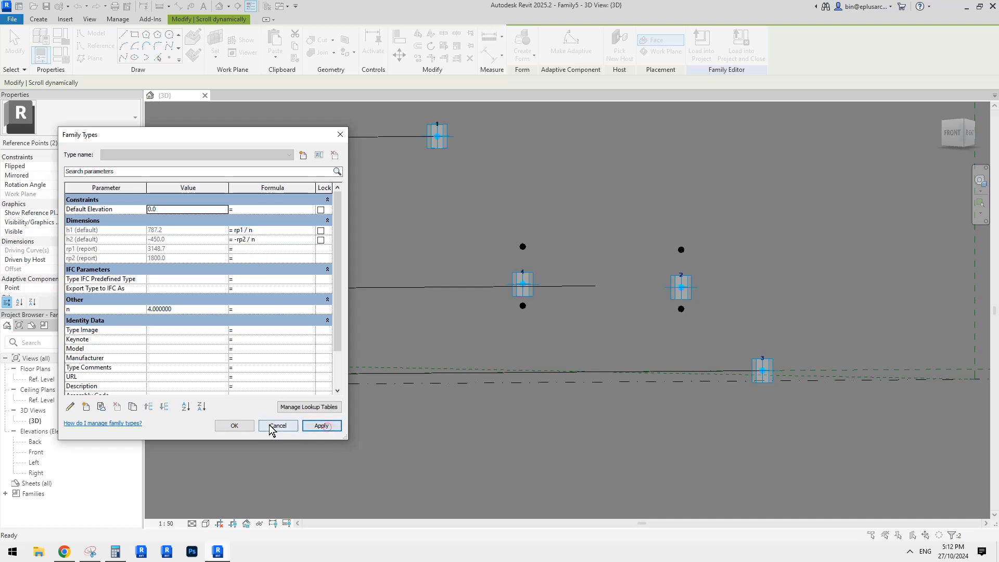
{"action": "left_click", "coordinate": [245, 424]}
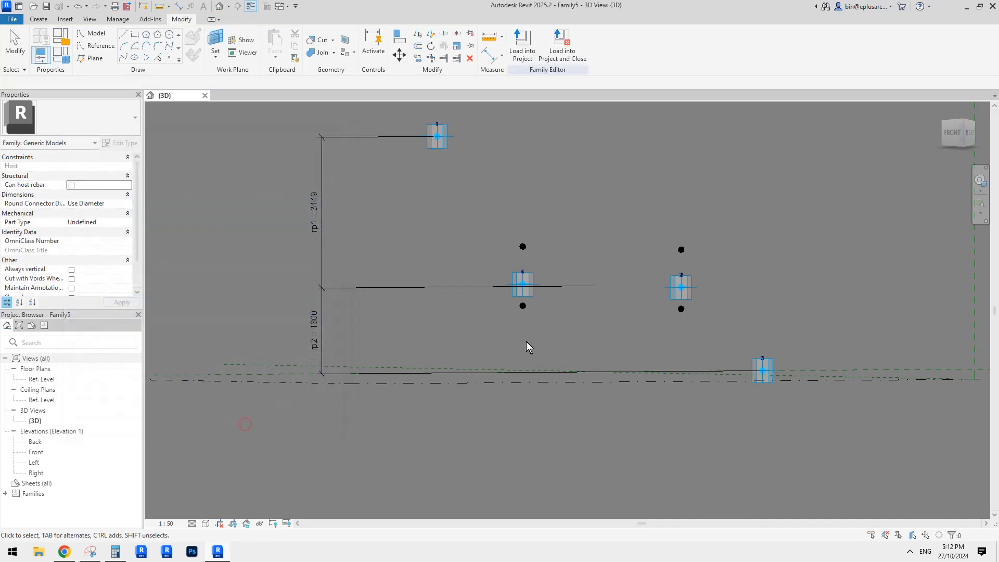
Step: Try moving adaptive point 3 upward to test how the two lower reference points respond, and undo the move
{"action": "left_click", "coordinate": [762, 372]}
{"action": "mouse_move", "coordinate": [763, 355]}
{"action": "left_mouse_down"}
{"action": "mouse_move", "coordinate": [762, 406]}
{"action": "mouse_move", "coordinate": [762, 330]}
{"action": "mouse_move", "coordinate": [766, 337]}
{"action": "left_mouse_up"}
{"action": "key", "text": "ctrl+z"}
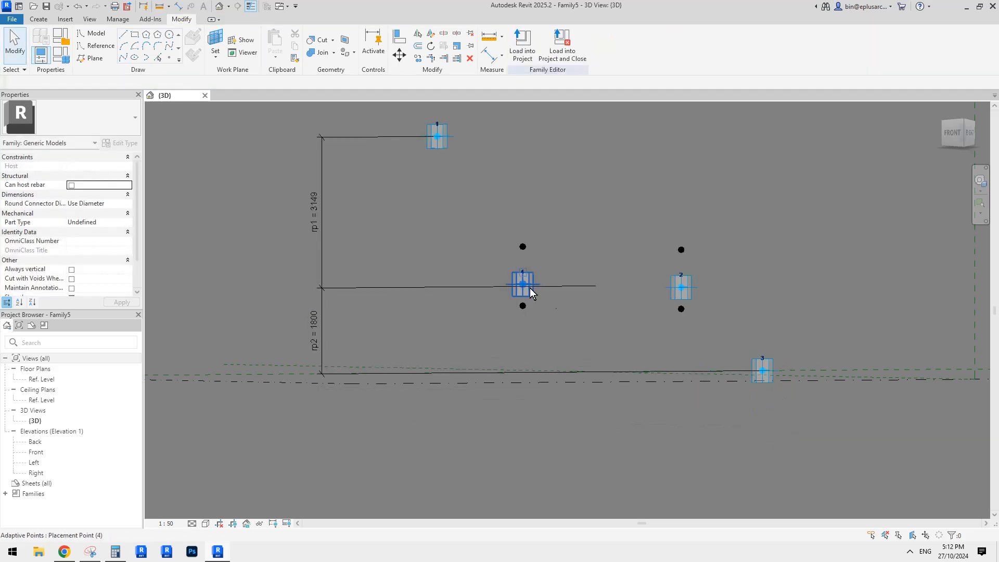
Step: Move adaptive point 3 inward along the horizontal axis to a distance of about 2667.8
{"action": "middle_click_drag", "start_coordinate": [547, 300], "coordinate": [528, 313], "text": "shift"}
{"action": "middle_click_drag", "start_coordinate": [677, 317], "coordinate": [524, 312], "text": "shift"}
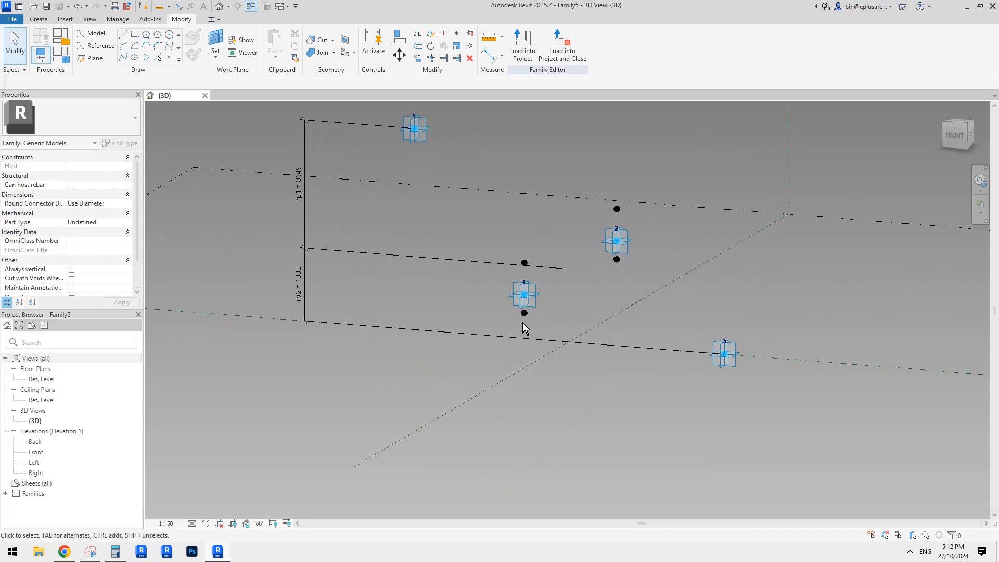
{"action": "middle_click_drag", "start_coordinate": [647, 272], "coordinate": [671, 312], "text": "shift"}
{"action": "left_click", "coordinate": [725, 362]}
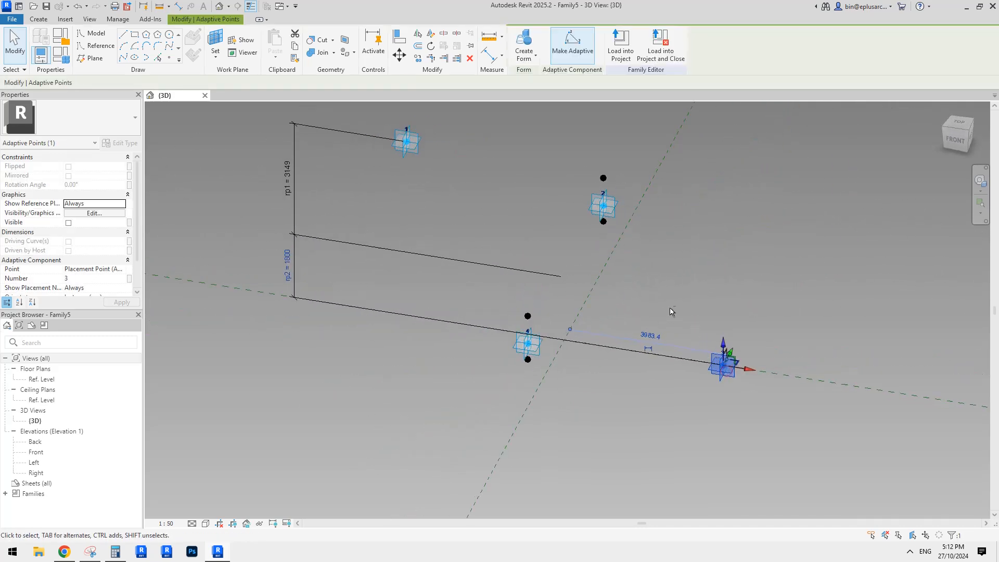
{"action": "left_click_drag", "start_coordinate": [752, 369], "coordinate": [699, 361]}
{"action": "middle_click_drag", "start_coordinate": [698, 382], "coordinate": [656, 398], "text": "shift"}
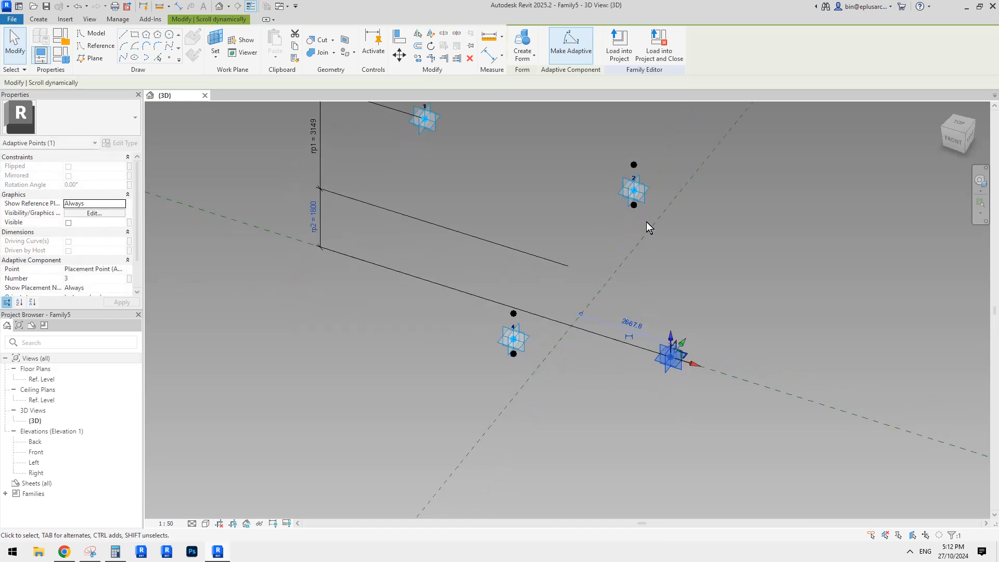
{"action": "middle_click_drag", "start_coordinate": [646, 222], "coordinate": [634, 209], "text": "shift"}
{"action": "middle_click_drag", "start_coordinate": [674, 270], "coordinate": [673, 306], "text": "shift"}
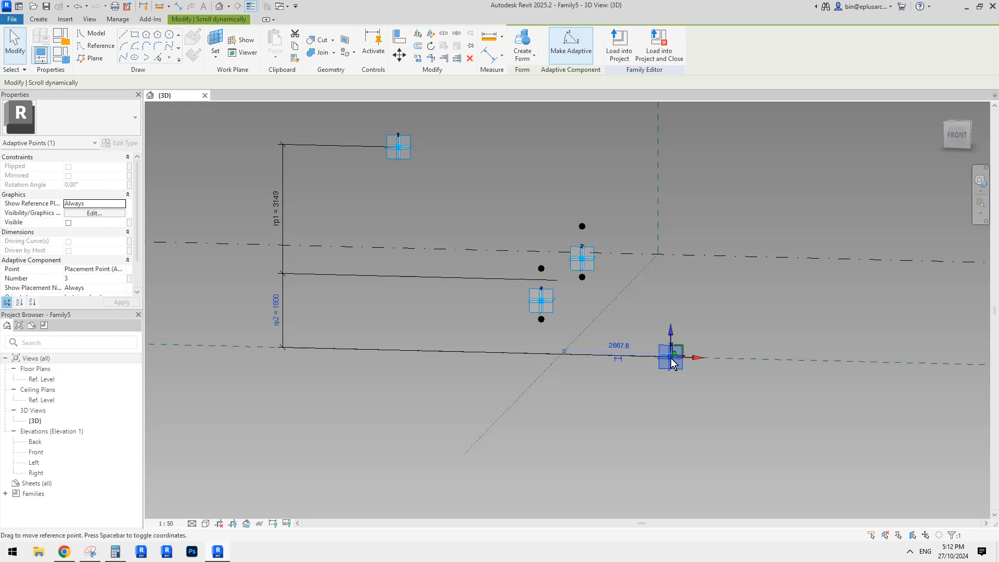
Step: Place a reference point hosted on adaptive point 3's horizontal plane and raise it to an offset of about 903.1
{"action": "middle_click_drag", "start_coordinate": [670, 367], "coordinate": [640, 380], "text": "shift"}
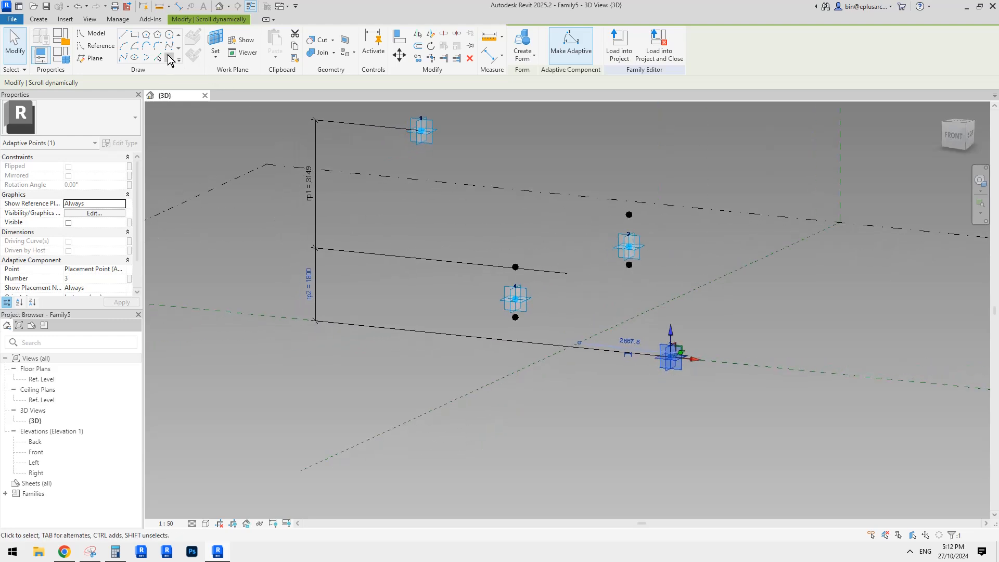
{"action": "left_click", "coordinate": [168, 58]}
{"action": "key", "text": "Escape"}
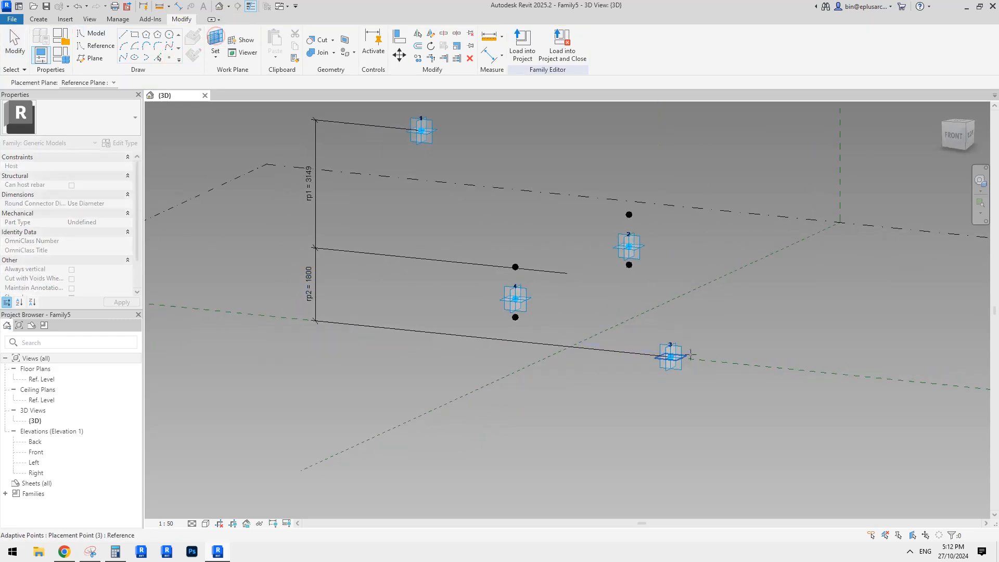
{"action": "key", "text": "Return"}
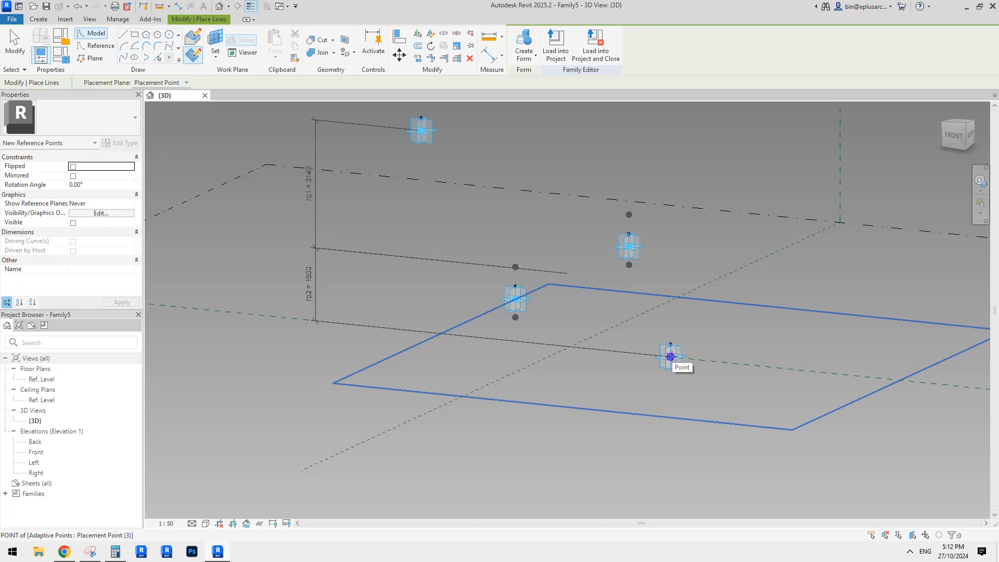
{"action": "key", "text": "Escape"}
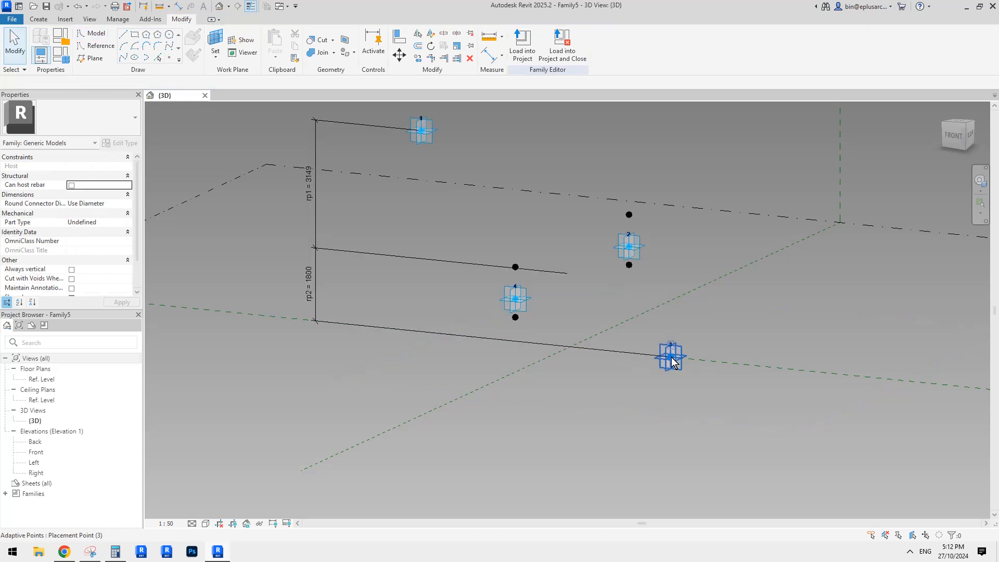
{"action": "left_click_drag", "start_coordinate": [685, 361], "coordinate": [672, 295]}
Step: Place a second reference point on adaptive point 3's horizontal plane and raise it to an offset of 1800
{"action": "left_click", "coordinate": [169, 58]}
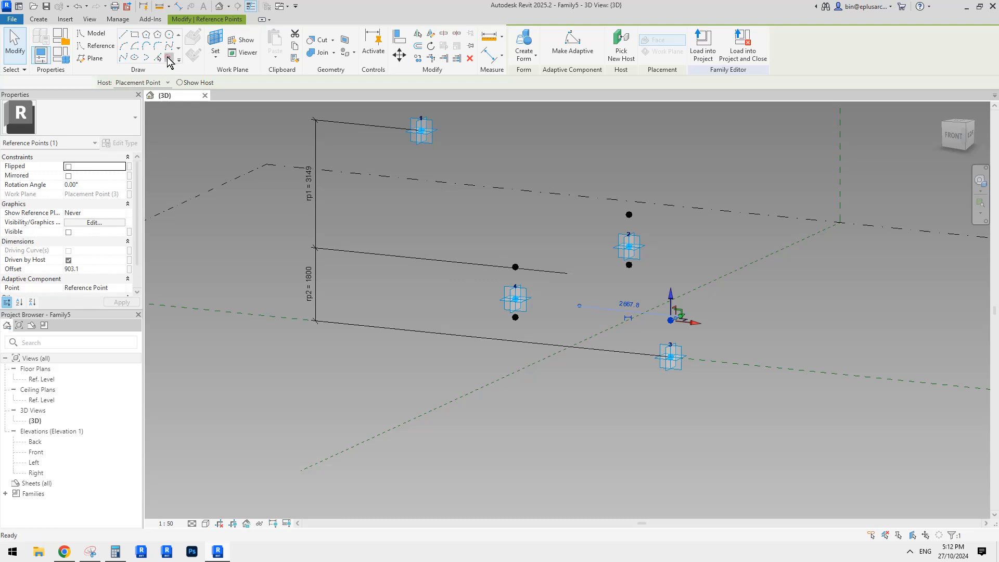
{"action": "left_click", "coordinate": [213, 44]}
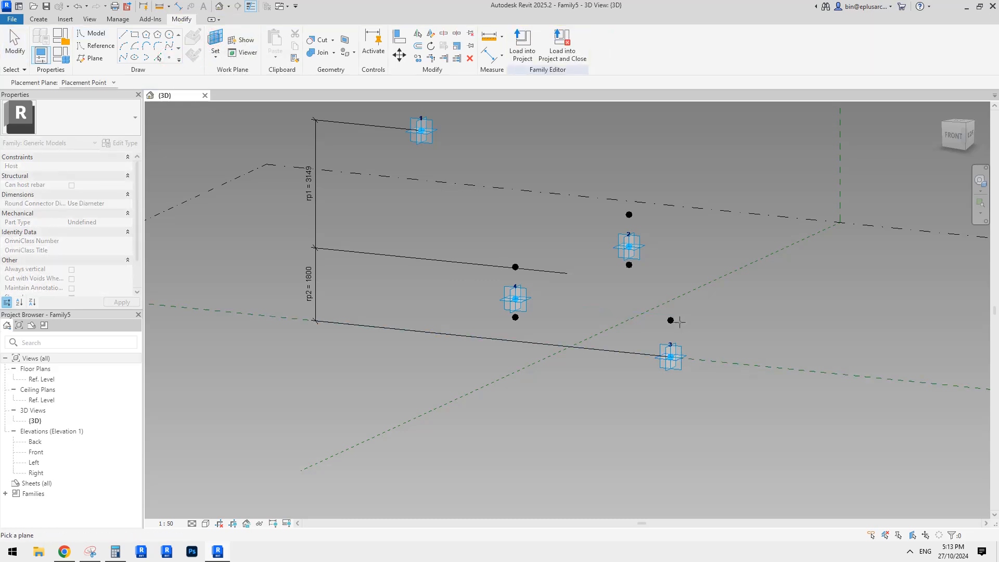
{"action": "left_click", "coordinate": [670, 356]}
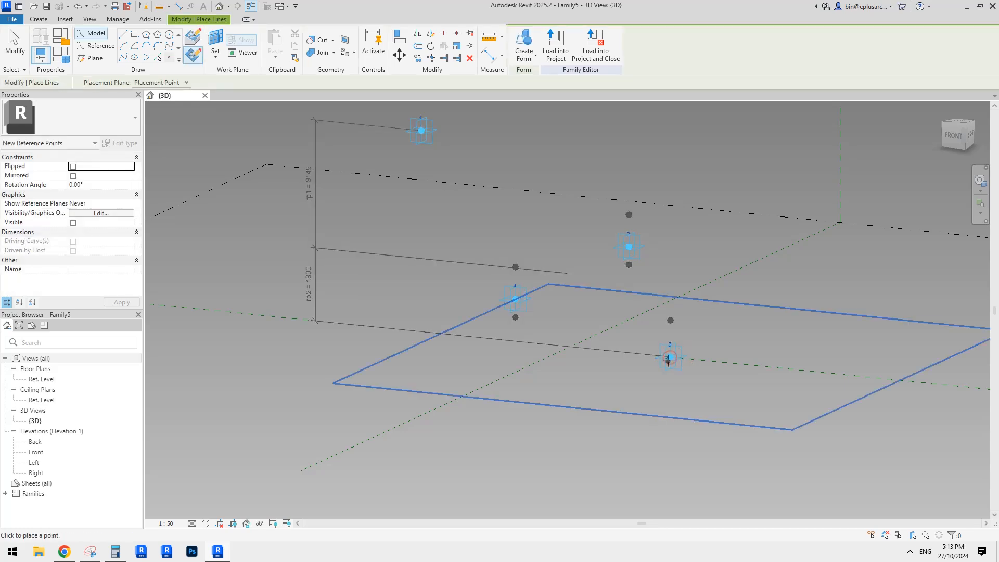
{"action": "key", "text": "Escape"}
{"action": "key", "text": "Escape"}
{"action": "left_click_drag", "start_coordinate": [687, 363], "coordinate": [691, 364]}
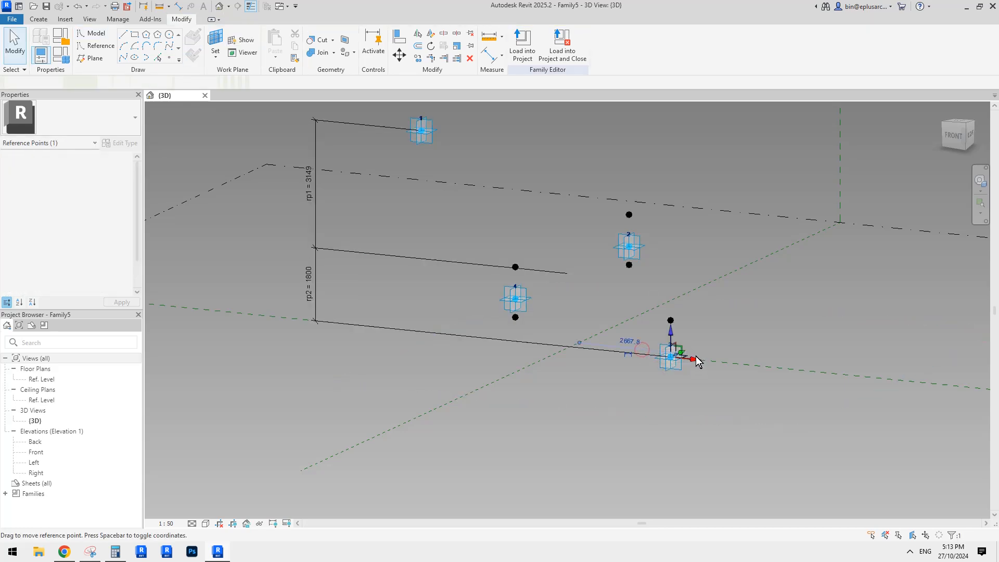
{"action": "left_click_drag", "start_coordinate": [670, 329], "coordinate": [678, 260]}
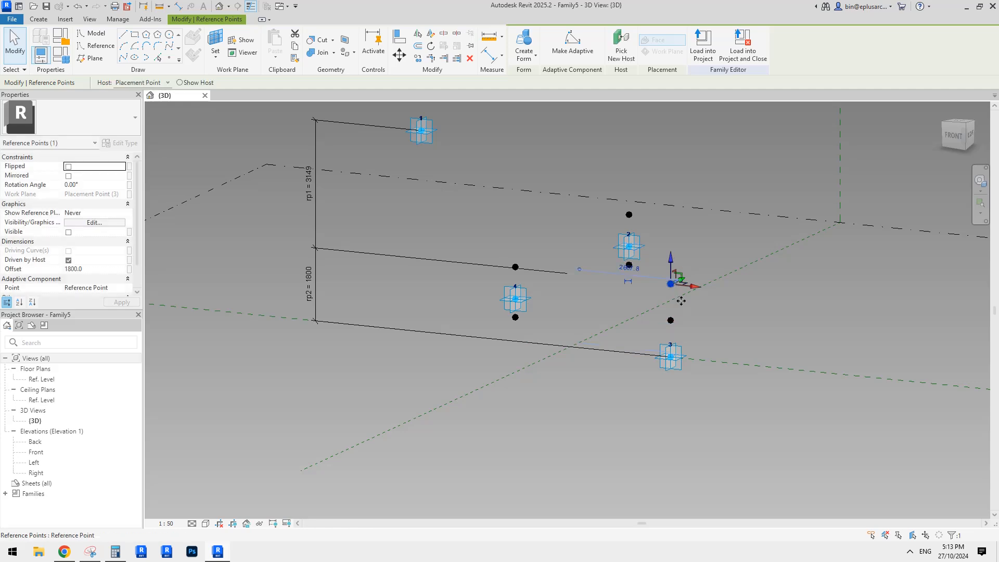
Step: Raise the lower reference point above adaptive point 3 to an offset of about 1225.3
{"action": "scroll", "coordinate": [681, 300], "scroll_direction": "up", "scroll_amount": 3}
{"action": "middle_click_drag", "start_coordinate": [682, 301], "coordinate": [759, 292], "text": "shift"}
{"action": "middle_click_drag", "start_coordinate": [759, 292], "coordinate": [723, 321], "text": "shift"}
{"action": "left_click", "coordinate": [683, 280]}
{"action": "left_click", "coordinate": [725, 327]}
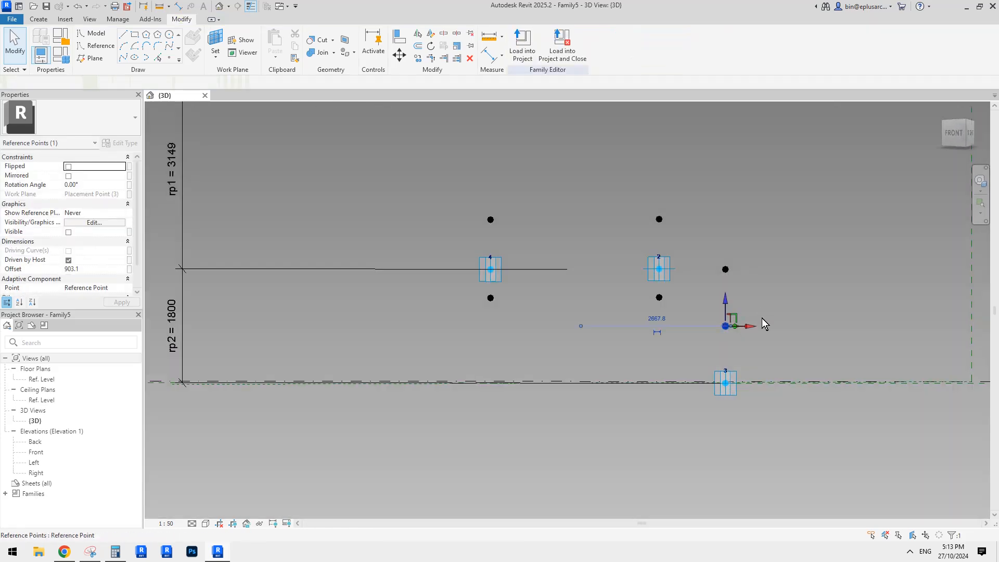
{"action": "mouse_move", "coordinate": [726, 299]}
{"action": "left_mouse_down"}
{"action": "mouse_move", "coordinate": [728, 270]}
{"action": "mouse_move", "coordinate": [728, 288]}
{"action": "left_mouse_up"}
{"action": "middle_click_drag", "start_coordinate": [767, 310], "coordinate": [749, 307], "text": "shift"}
{"action": "left_click_drag", "start_coordinate": [728, 294], "coordinate": [728, 286]}
{"action": "middle_click_drag", "start_coordinate": [740, 348], "coordinate": [781, 348], "text": "shift"}
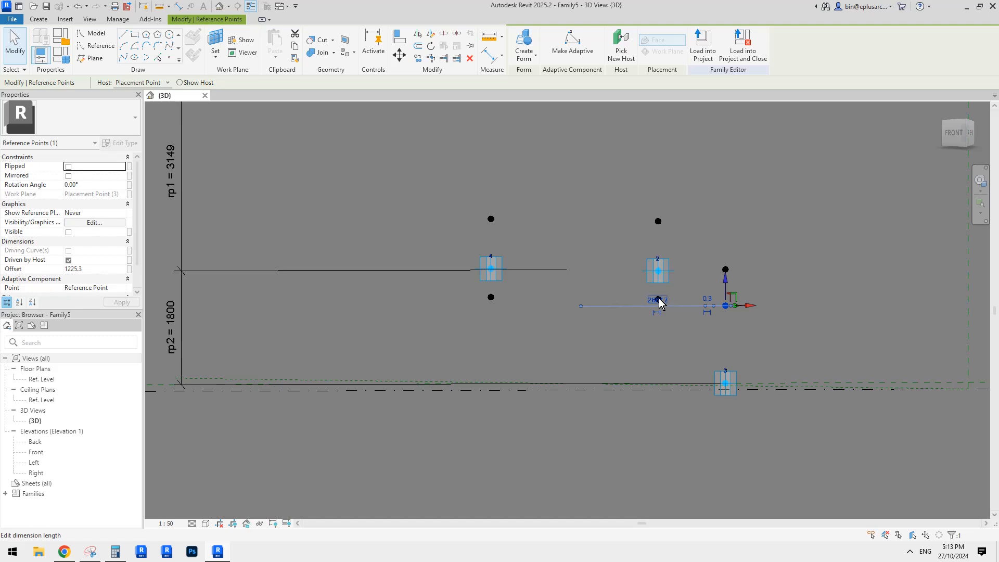
Step: Associate the offset of the lower reference point above adaptive point 3 with a new instance length parameter named h3
{"action": "middle_click_drag", "start_coordinate": [647, 327], "coordinate": [689, 330]}
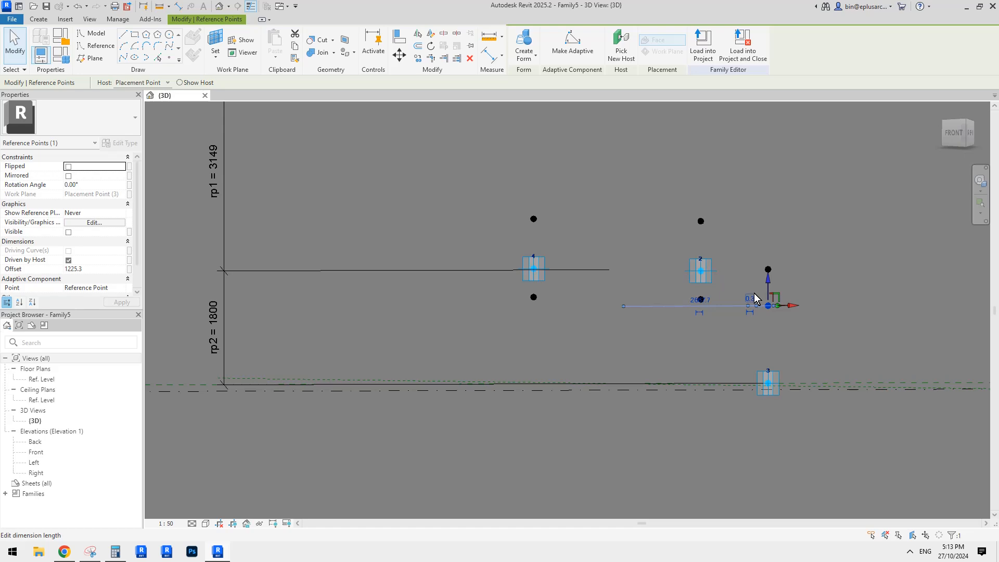
{"action": "left_click", "coordinate": [65, 58]}
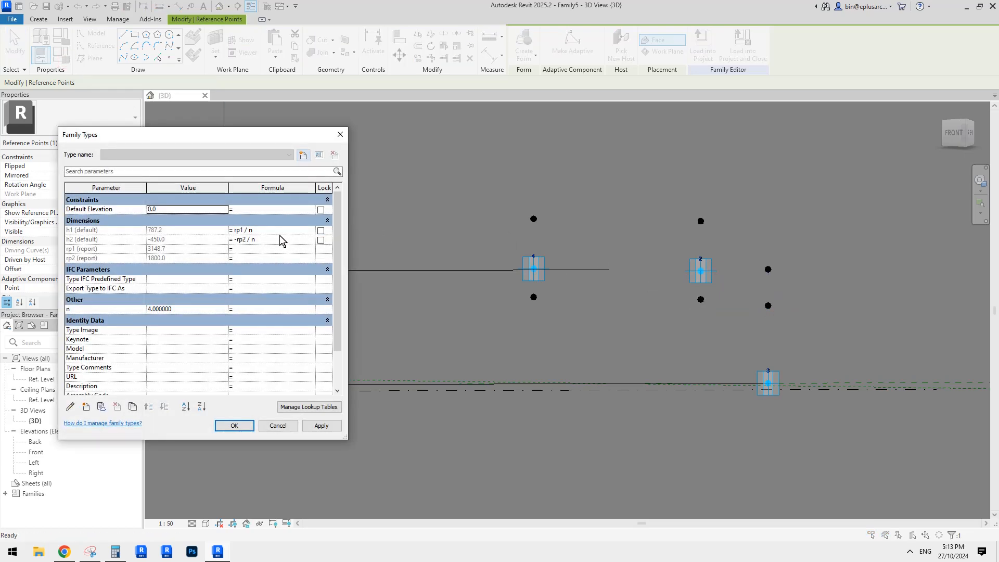
{"action": "left_click", "coordinate": [339, 134]}
{"action": "left_click", "coordinate": [768, 305]}
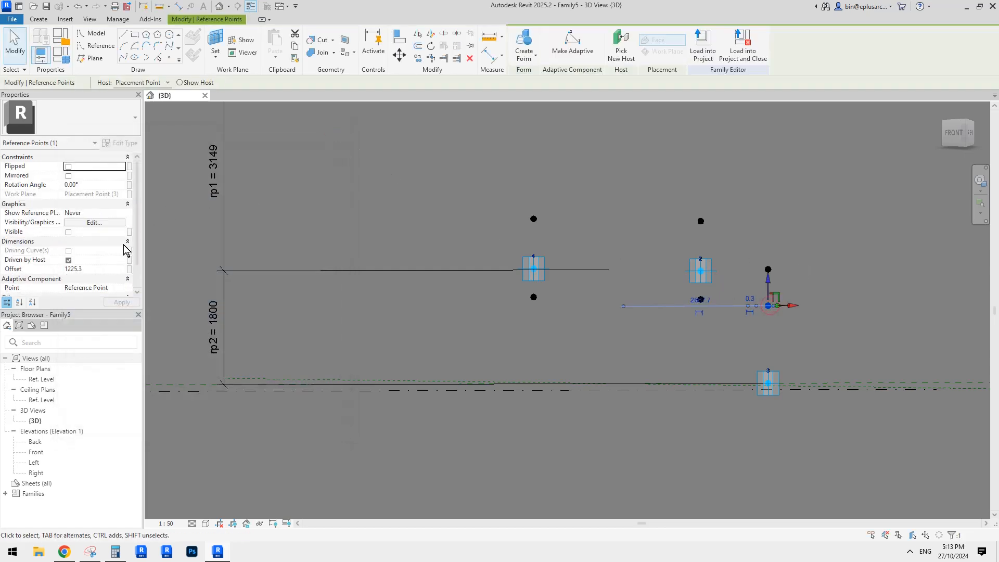
{"action": "left_click", "coordinate": [129, 269]}
{"action": "left_click", "coordinate": [408, 347]}
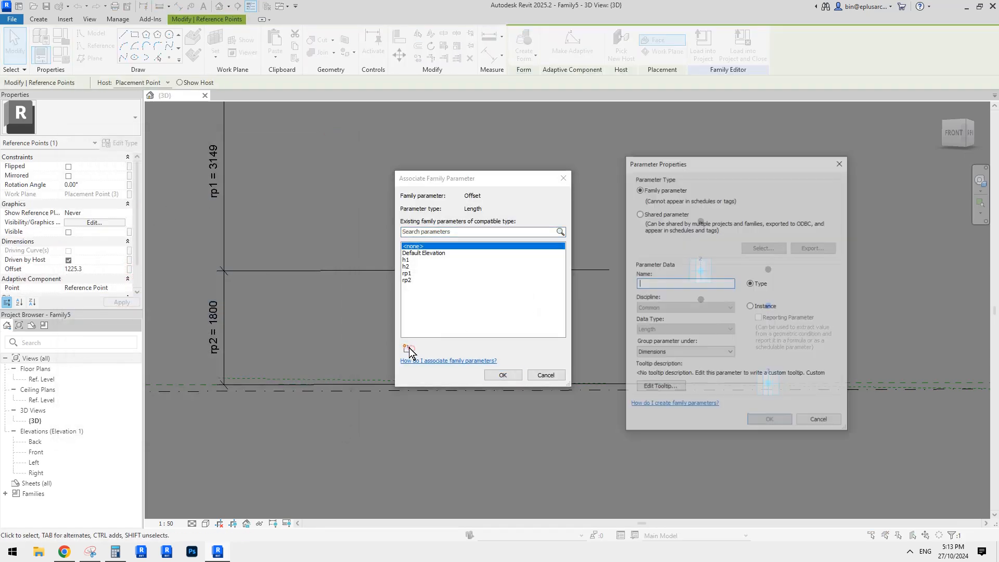
{"action": "type", "text": "h3"}
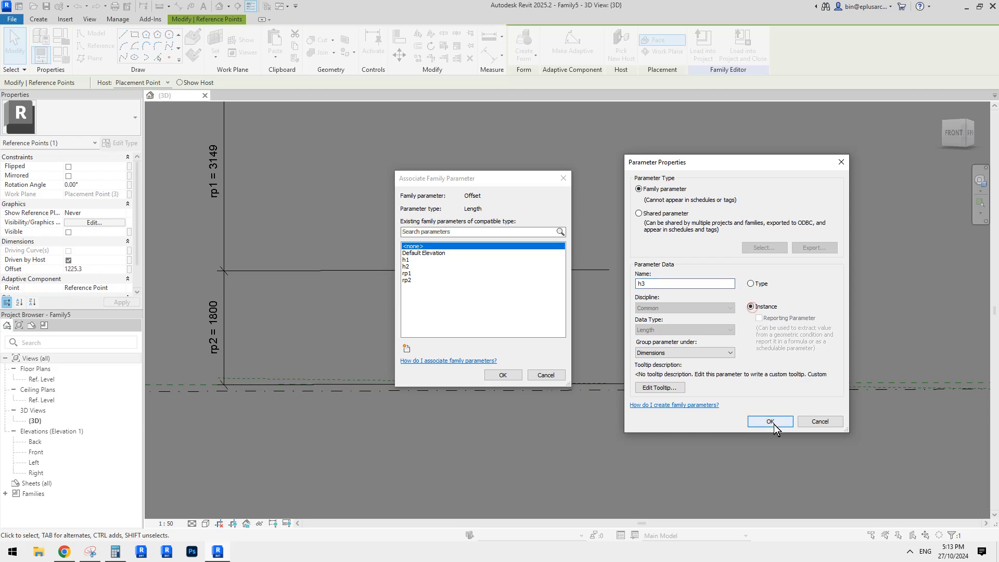
{"action": "left_click", "coordinate": [770, 421]}
{"action": "left_click", "coordinate": [502, 375]}
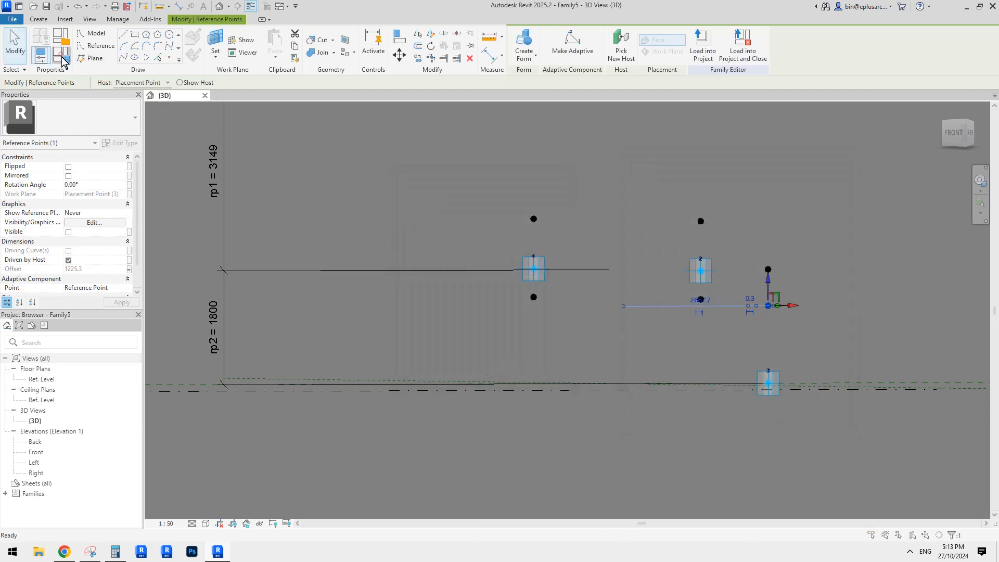
Step: Give the parameter h3 the formula rp2 * 3 / 4 and apply it
{"action": "left_click", "coordinate": [62, 58]}
{"action": "left_click", "coordinate": [243, 251]}
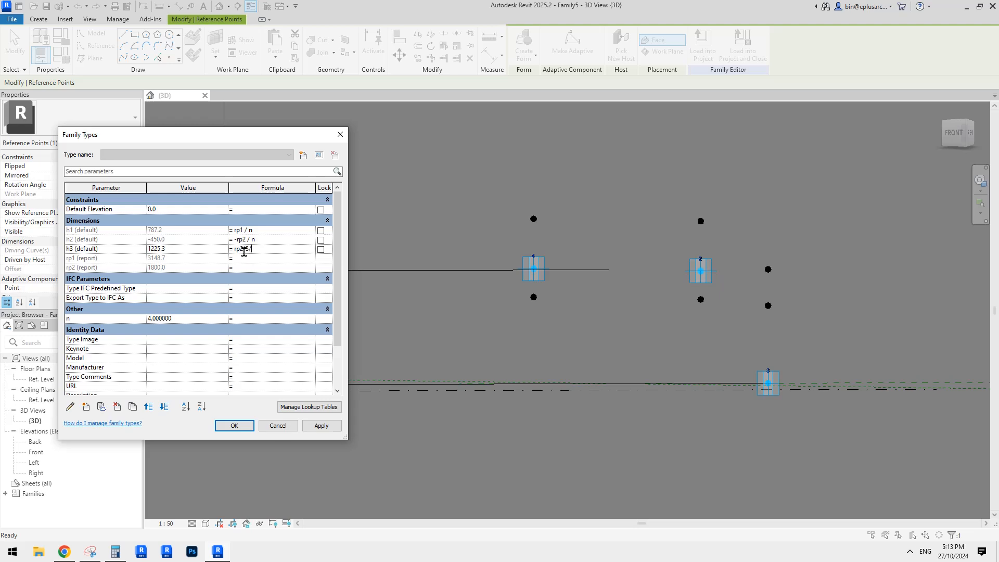
{"action": "left_click", "coordinate": [320, 427]}
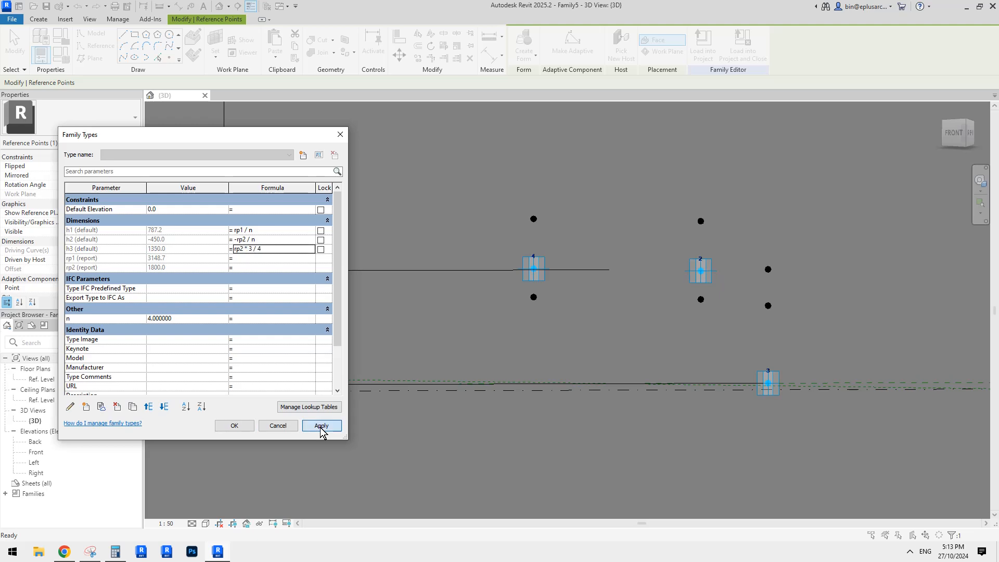
{"action": "left_click", "coordinate": [233, 425]}
Step: Move adaptive point 3 upward in the front view to an rp2 of about 1482, testing how its lower reference point responds
{"action": "middle_click_drag", "start_coordinate": [698, 364], "coordinate": [764, 298], "text": "shift"}
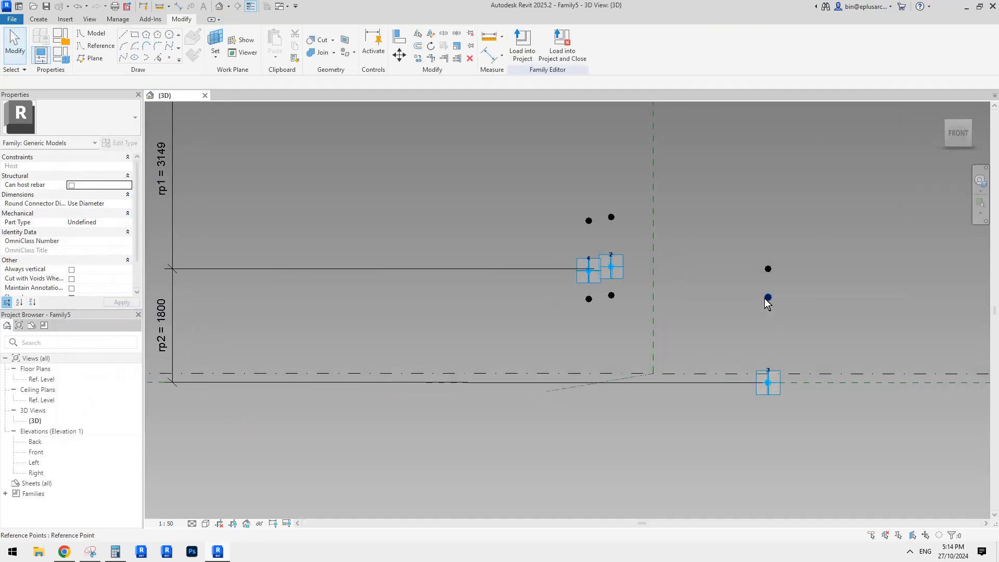
{"action": "left_click", "coordinate": [769, 383]}
{"action": "left_click", "coordinate": [962, 138]}
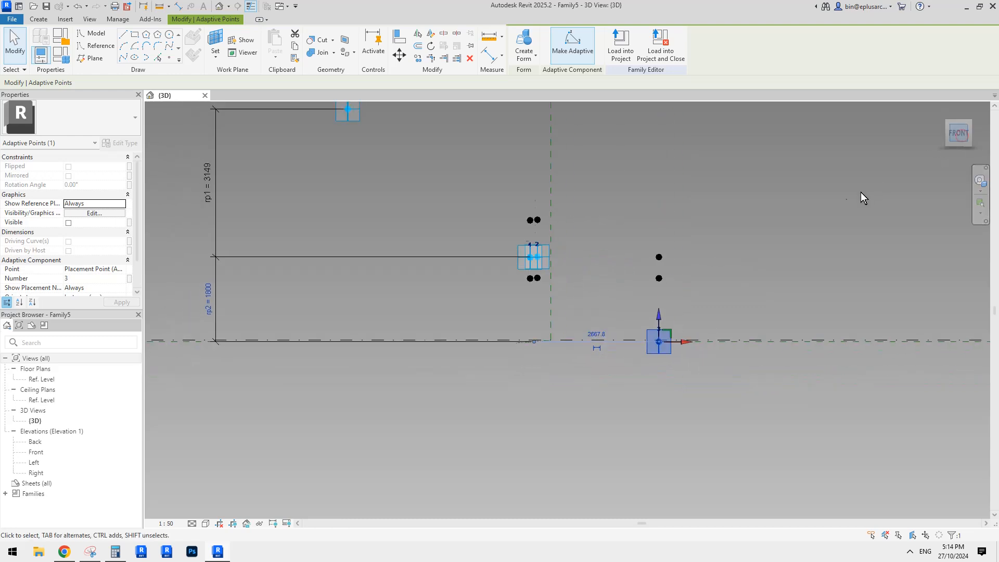
{"action": "mouse_move", "coordinate": [566, 282]}
{"action": "left_mouse_down"}
{"action": "mouse_move", "coordinate": [564, 216]}
{"action": "mouse_move", "coordinate": [570, 270]}
{"action": "mouse_move", "coordinate": [575, 225]}
{"action": "mouse_move", "coordinate": [572, 290]}
{"action": "left_mouse_up"}
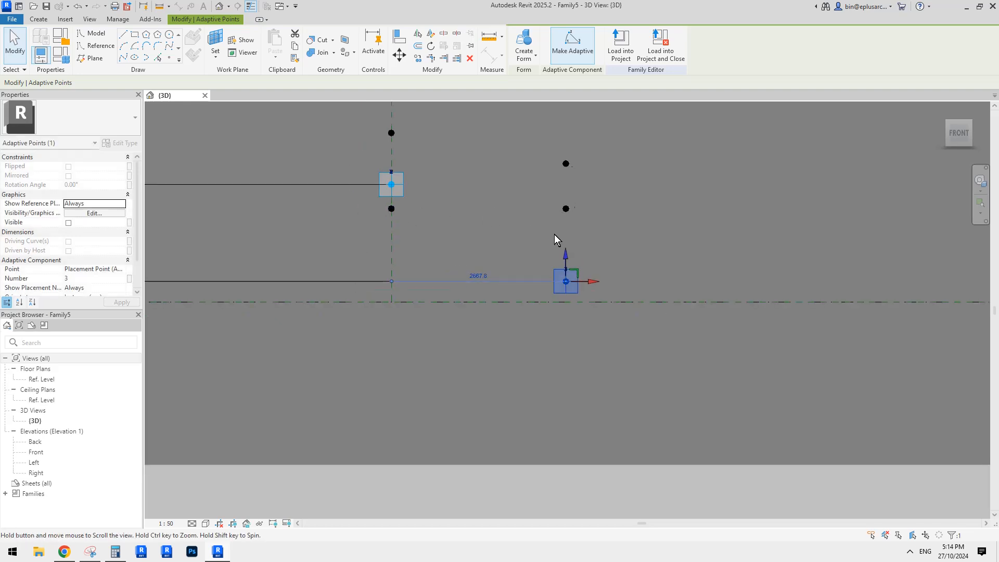
{"action": "middle_click_drag", "start_coordinate": [557, 239], "coordinate": [744, 285], "text": "shift"}
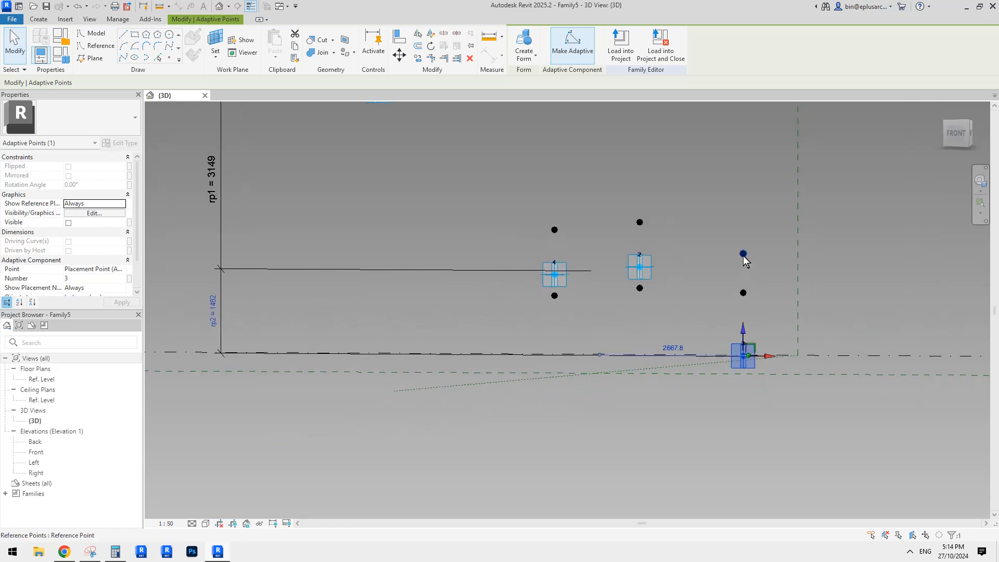
{"action": "middle_click_drag", "start_coordinate": [669, 263], "coordinate": [514, 281], "text": "shift"}
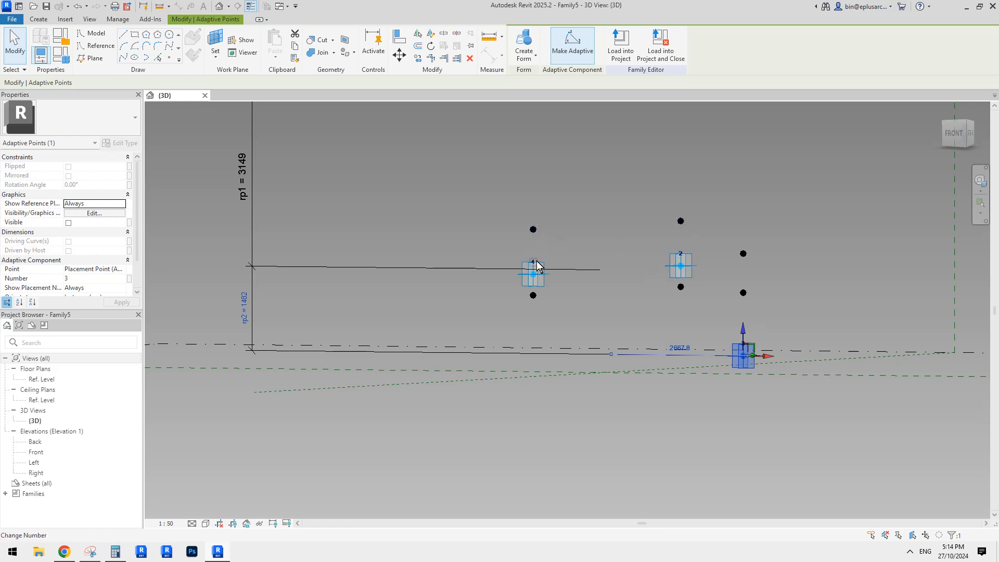
Step: Associate the offset of the upper reference point above adaptive point 3 with a new instance length parameter named h4
{"action": "left_click", "coordinate": [743, 253]}
{"action": "left_click", "coordinate": [130, 269]}
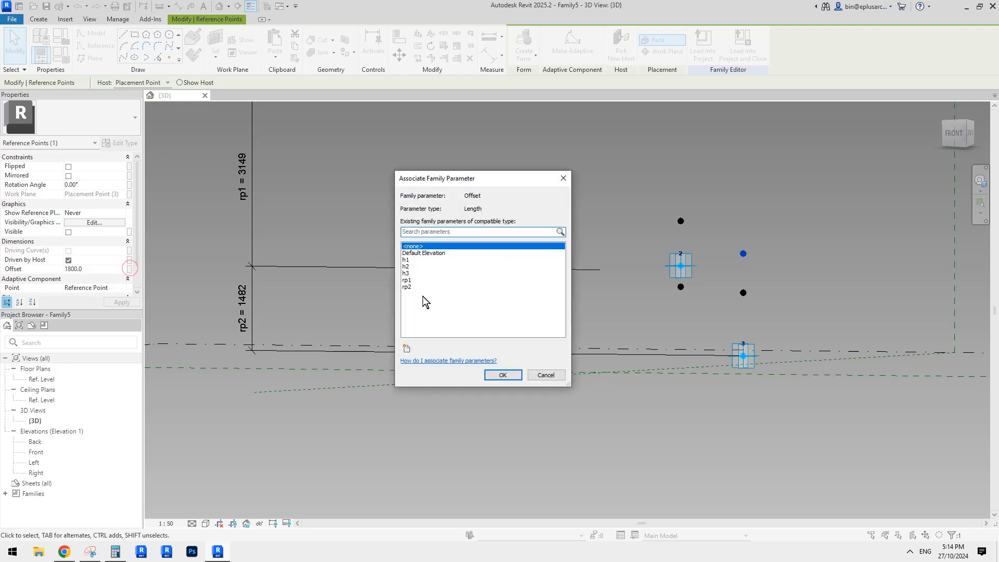
{"action": "left_click", "coordinate": [406, 349]}
{"action": "type", "text": "h4"}
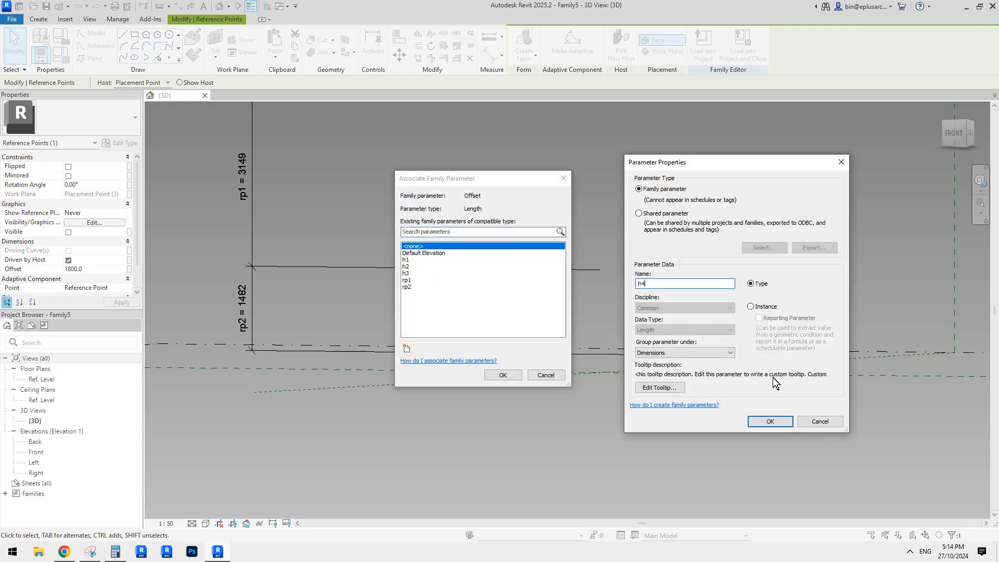
{"action": "left_click", "coordinate": [775, 419]}
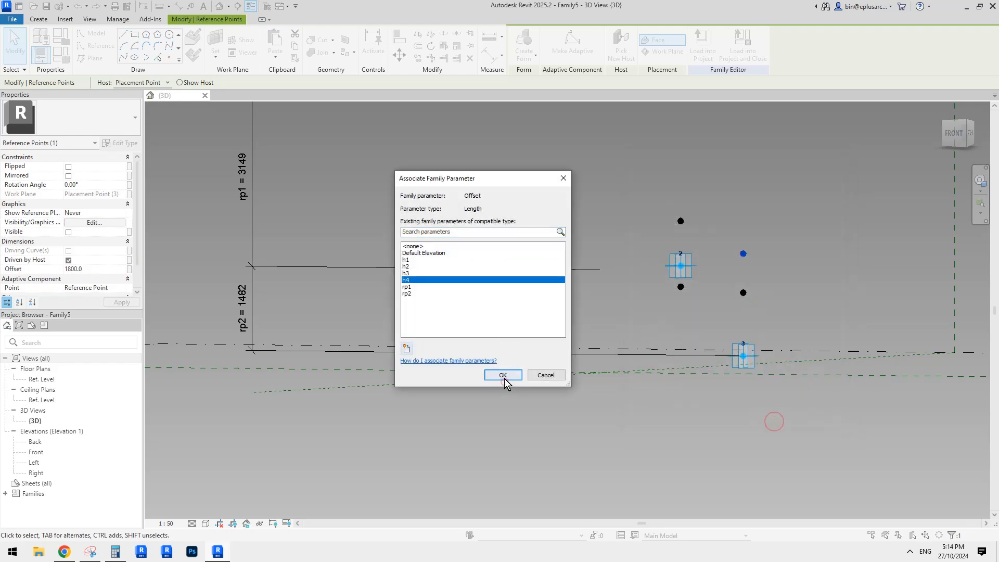
{"action": "left_click", "coordinate": [503, 374]}
Step: Give the parameter h4 the formula rp2 + h1 and apply it
{"action": "left_click", "coordinate": [60, 54]}
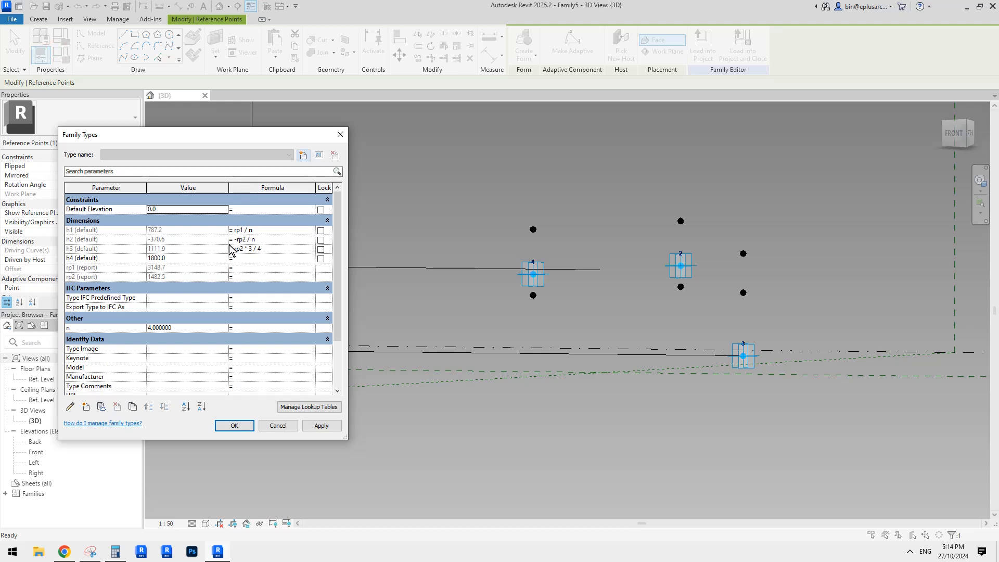
{"action": "left_click", "coordinate": [242, 259]}
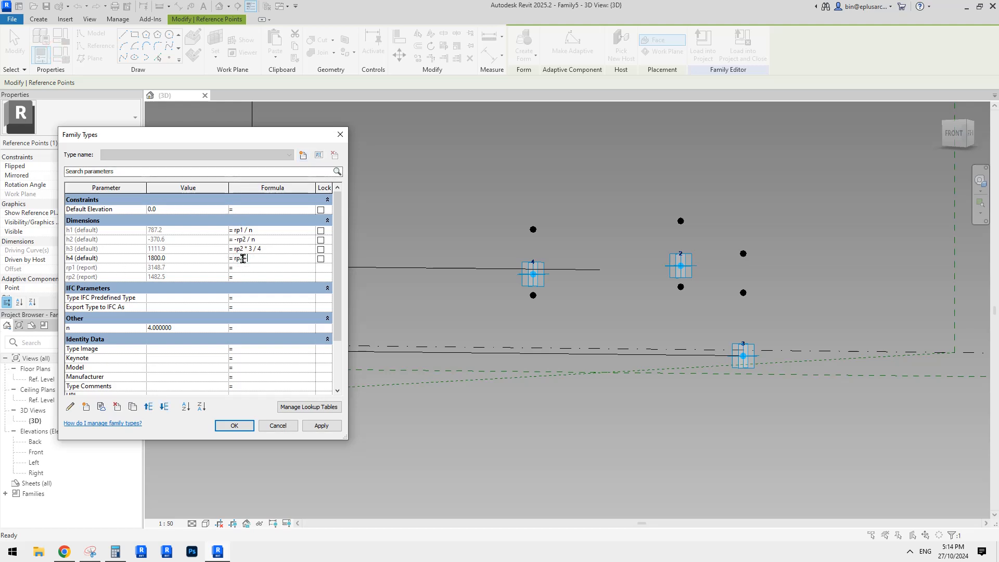
{"action": "key", "text": "Return"}
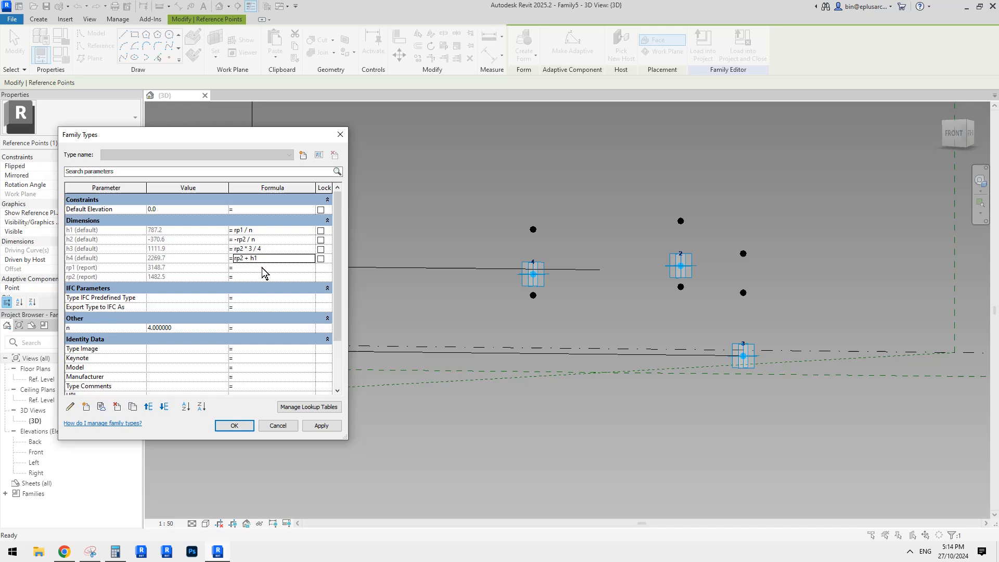
{"action": "left_click", "coordinate": [322, 425]}
{"action": "left_click", "coordinate": [242, 424]}
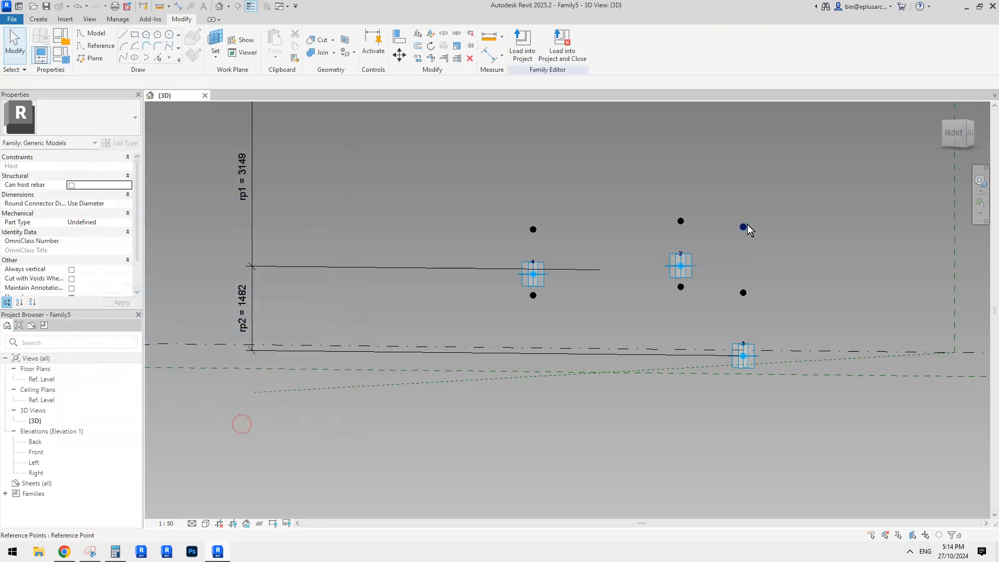
Step: Draw a spline through the lower reference points of adaptive points 4, 3 and 2 and make it a reference line
{"action": "middle_click_drag", "start_coordinate": [536, 231], "coordinate": [659, 399], "text": "shift"}
{"action": "middle_click_drag", "start_coordinate": [571, 348], "coordinate": [531, 346], "text": "shift"}
{"action": "left_click", "coordinate": [536, 319]}
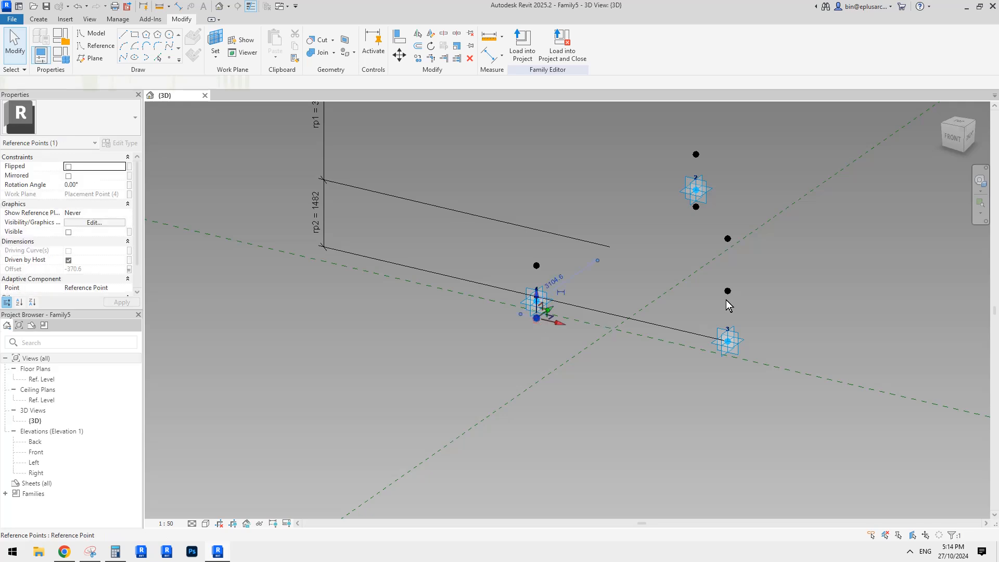
{"action": "left_click", "coordinate": [727, 290], "text": "ctrl"}
{"action": "left_click", "coordinate": [695, 206], "text": "ctrl"}
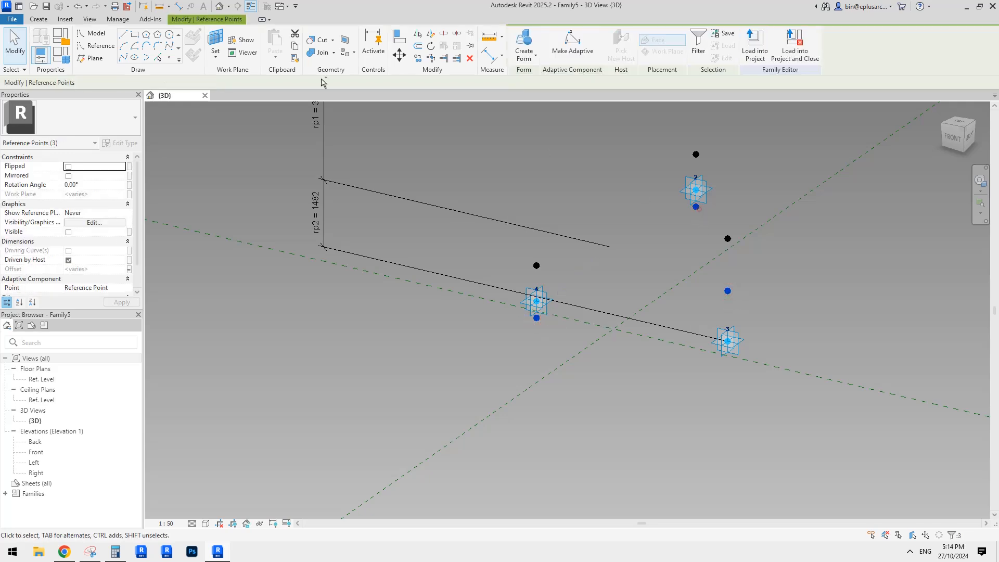
{"action": "left_click", "coordinate": [124, 58]}
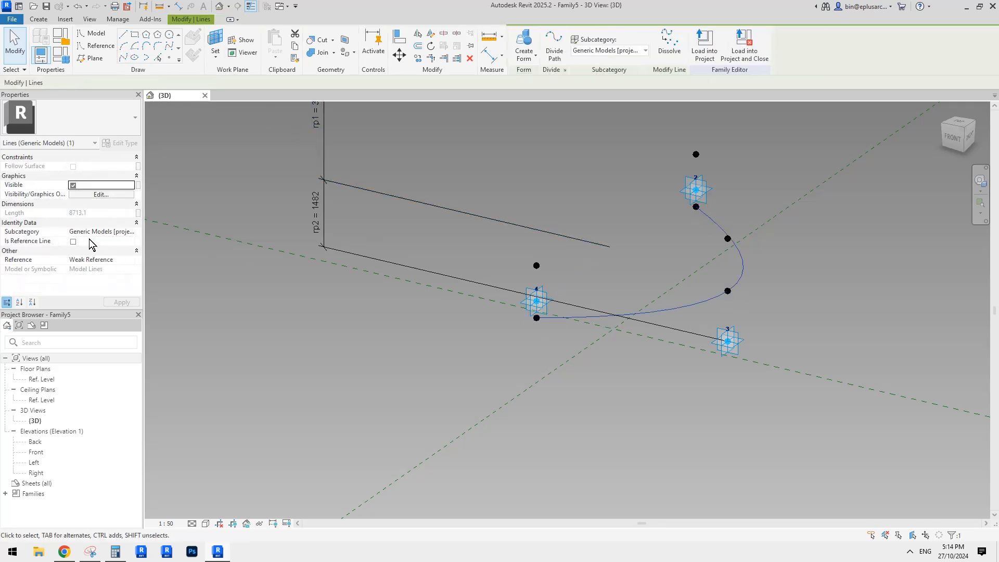
{"action": "left_click", "coordinate": [74, 241]}
Step: Draw a spline through the upper reference points of adaptive points 4, 3 and 2 and make it a reference line
{"action": "middle_click_drag", "start_coordinate": [546, 264], "coordinate": [543, 284]}
{"action": "left_click", "coordinate": [531, 280]}
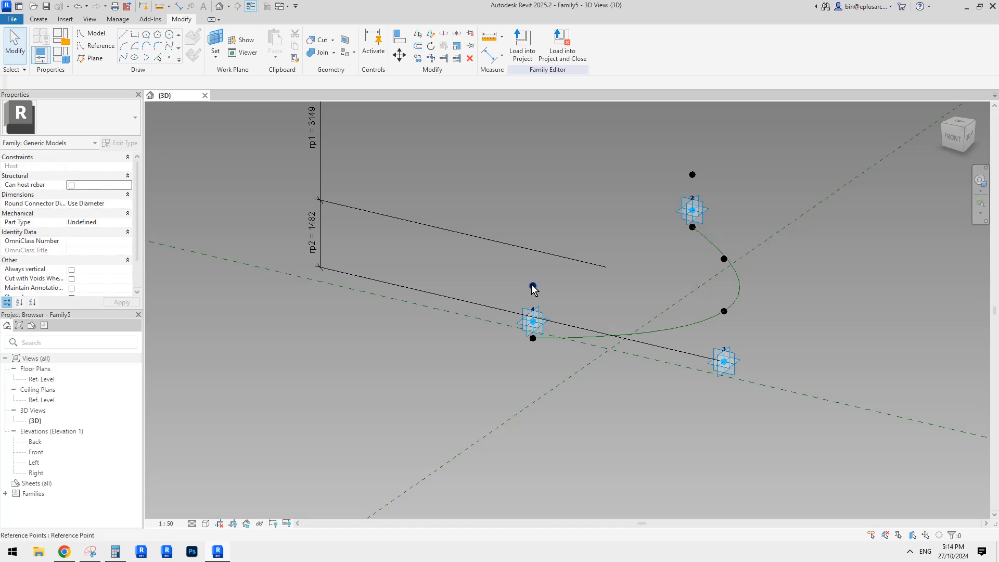
{"action": "left_click", "coordinate": [531, 285]}
{"action": "middle_click_drag", "start_coordinate": [721, 263], "coordinate": [732, 262], "text": "shift"}
{"action": "left_click", "coordinate": [718, 257], "text": "ctrl"}
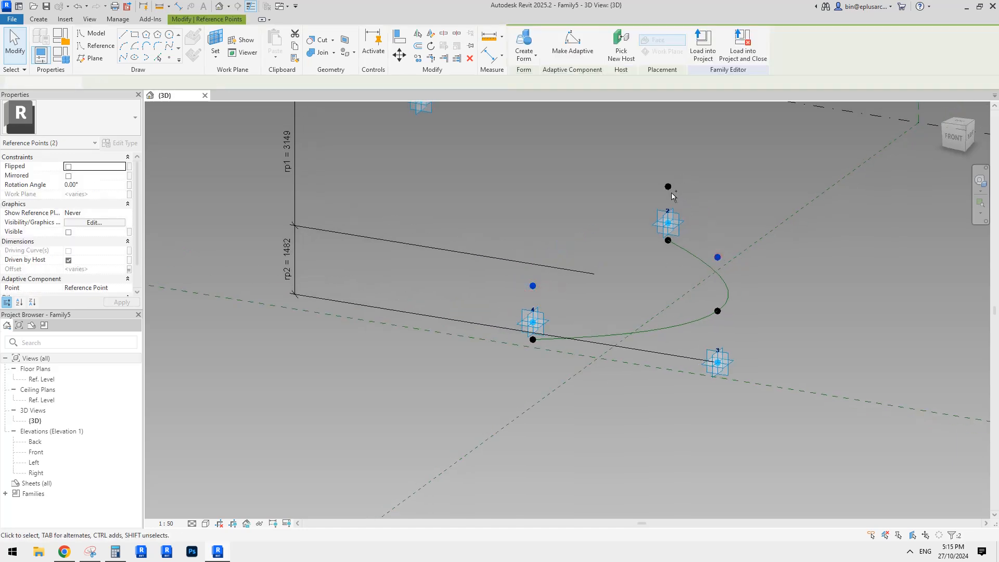
{"action": "left_click", "coordinate": [667, 187], "text": "ctrl"}
{"action": "left_click", "coordinate": [124, 58]}
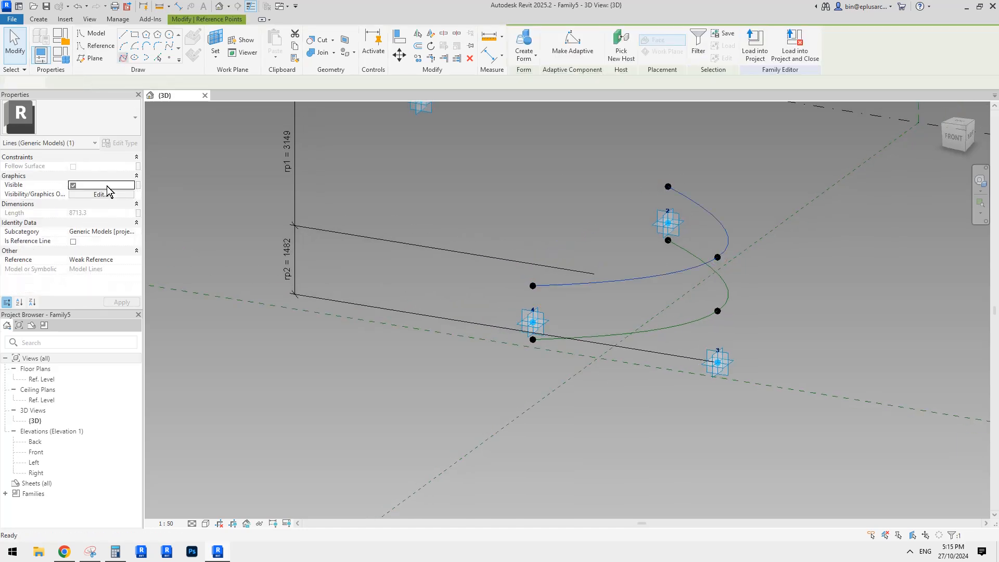
{"action": "left_click", "coordinate": [75, 242]}
{"action": "left_click", "coordinate": [537, 240]}
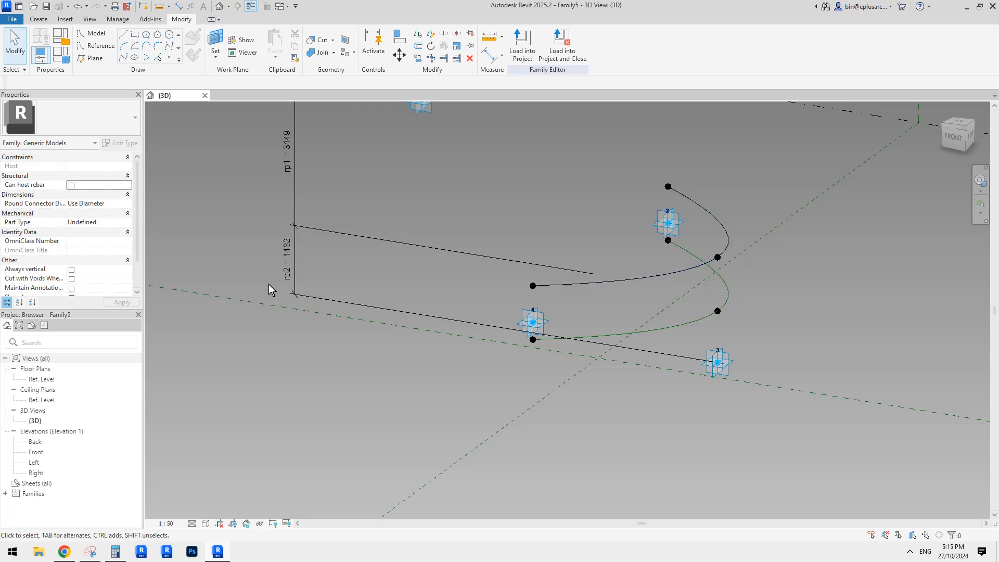
{"action": "left_click", "coordinate": [606, 282]}
{"action": "left_click", "coordinate": [74, 241]}
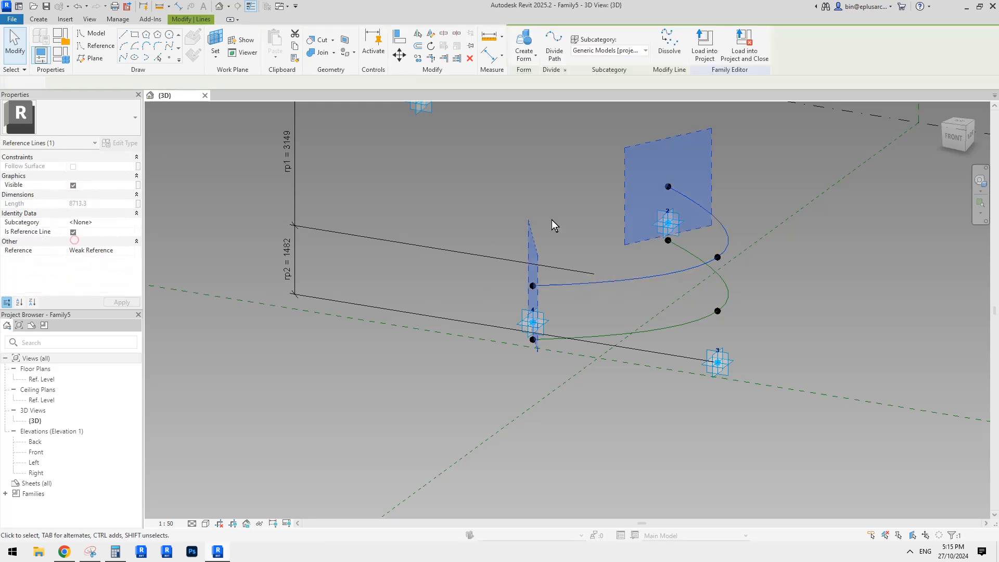
{"action": "left_click", "coordinate": [557, 223]}
Step: Create a surface form between the upper and lower curved reference lines
{"action": "scroll", "coordinate": [565, 229], "scroll_direction": "down", "scroll_amount": 1}
{"action": "middle_click_drag", "start_coordinate": [569, 239], "coordinate": [611, 310], "text": "shift"}
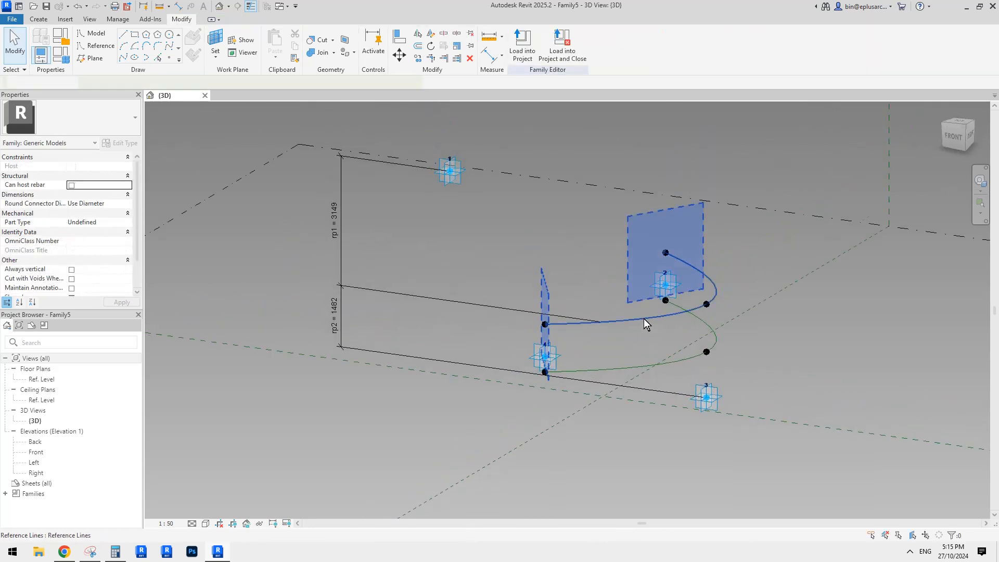
{"action": "left_click", "coordinate": [643, 318]}
{"action": "left_click", "coordinate": [645, 364], "text": "ctrl"}
{"action": "left_click", "coordinate": [524, 40]}
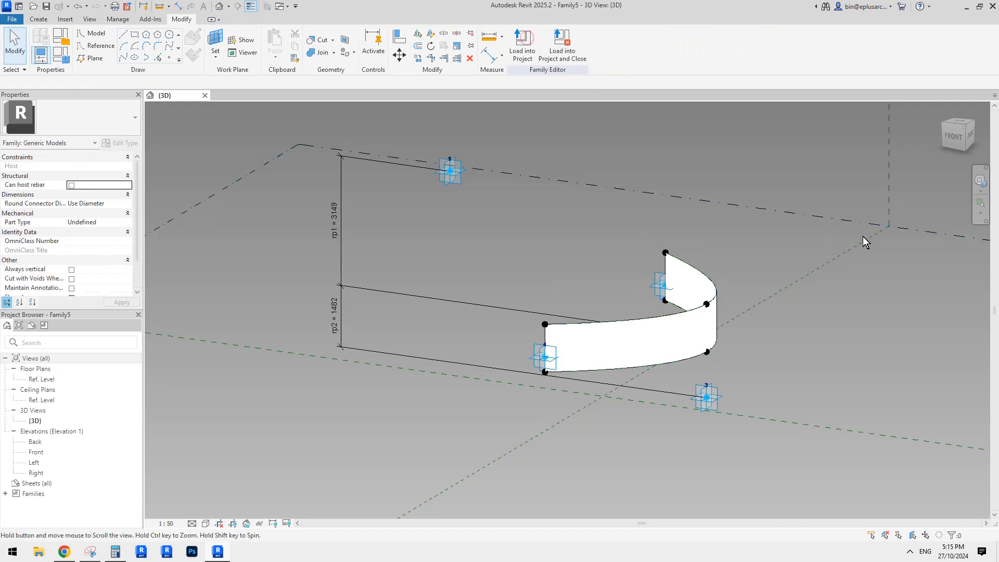
Step: Draw two lines through points, connecting adaptive point 1 to the upper reference points above adaptive points 4 and 2
{"action": "left_click", "coordinate": [445, 177]}
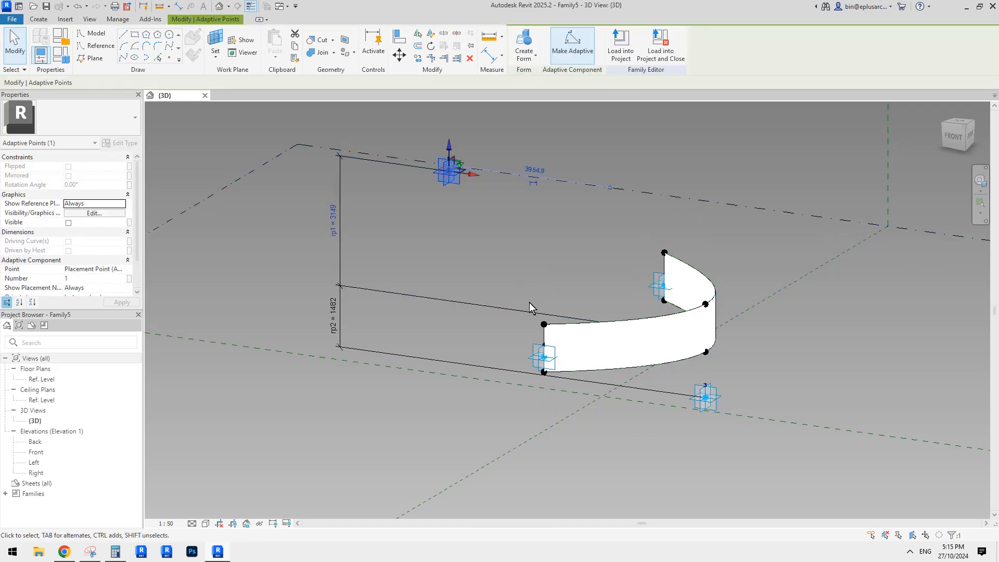
{"action": "left_click", "coordinate": [544, 326], "text": "ctrl"}
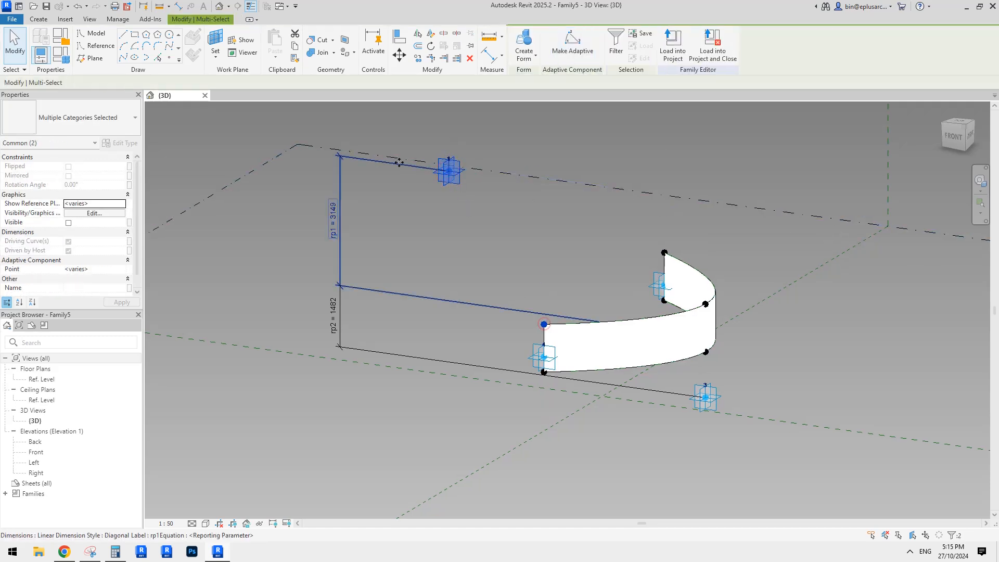
{"action": "left_click", "coordinate": [118, 57]}
{"action": "left_click", "coordinate": [464, 141]}
{"action": "left_click_drag", "start_coordinate": [423, 141], "coordinate": [526, 218]}
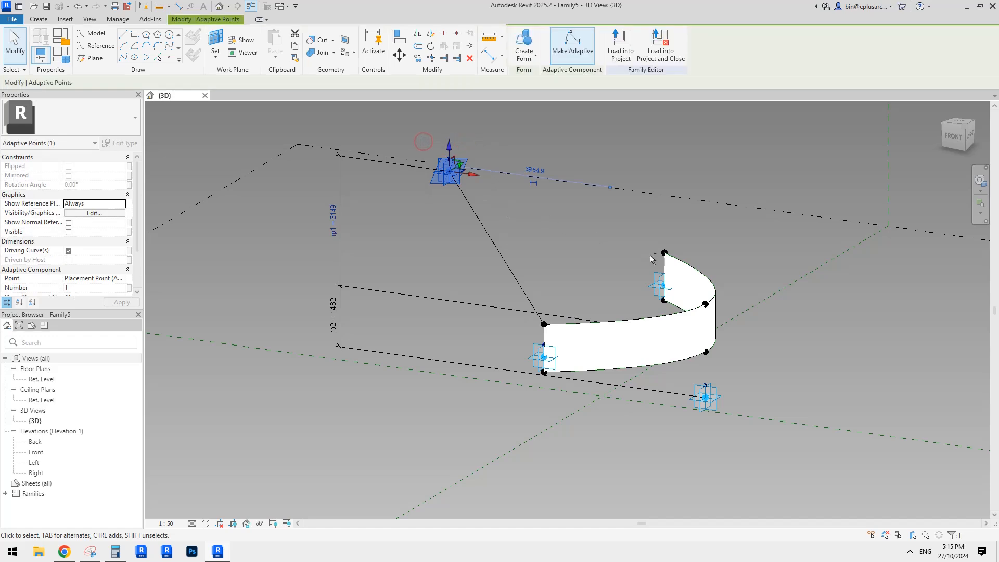
{"action": "left_click", "coordinate": [673, 257], "text": "ctrl"}
{"action": "left_click", "coordinate": [124, 59]}
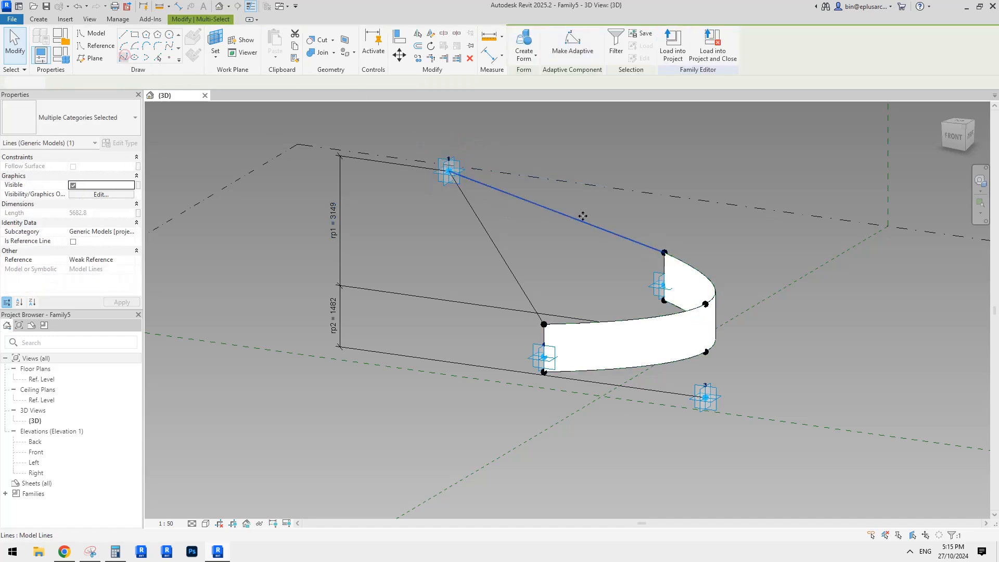
Step: Connect adaptive point 3 with lines to the lower reference points of adaptive points 4 and 2
{"action": "left_click", "coordinate": [705, 398]}
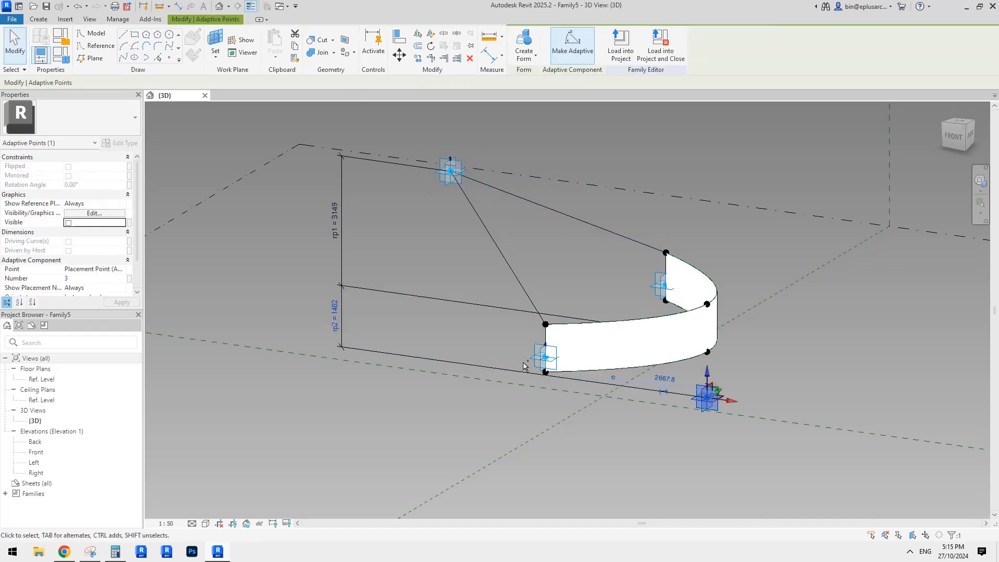
{"action": "left_click", "coordinate": [545, 371], "text": "ctrl"}
{"action": "left_click", "coordinate": [124, 58]}
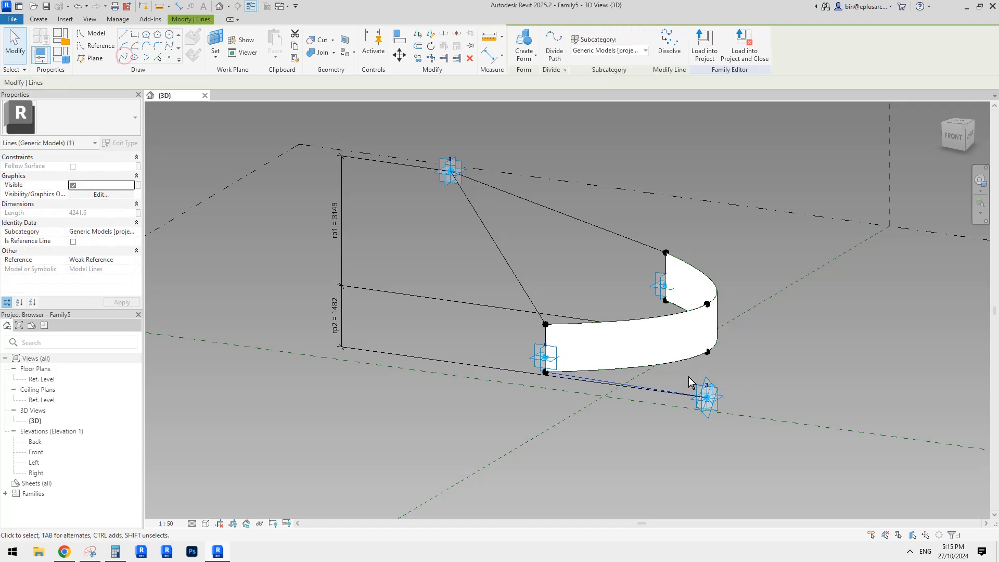
{"action": "left_click", "coordinate": [706, 398]}
{"action": "left_click", "coordinate": [670, 314], "text": "ctrl"}
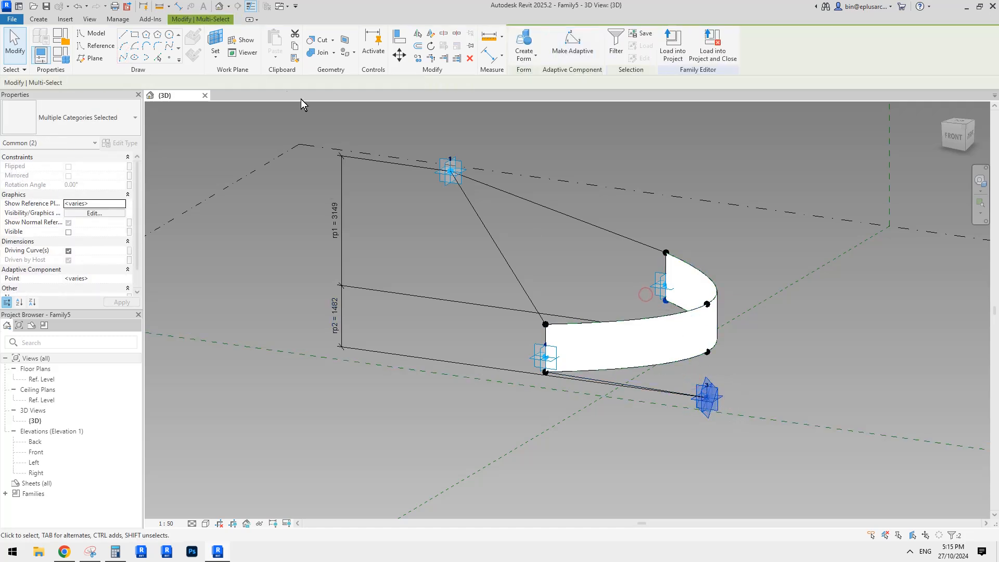
{"action": "left_click", "coordinate": [123, 58]}
Step: Convert the four straight lines from adaptive points 1 and 3 into reference lines by selecting both chains
{"action": "left_click", "coordinate": [581, 232]}
{"action": "key", "text": "Tab"}
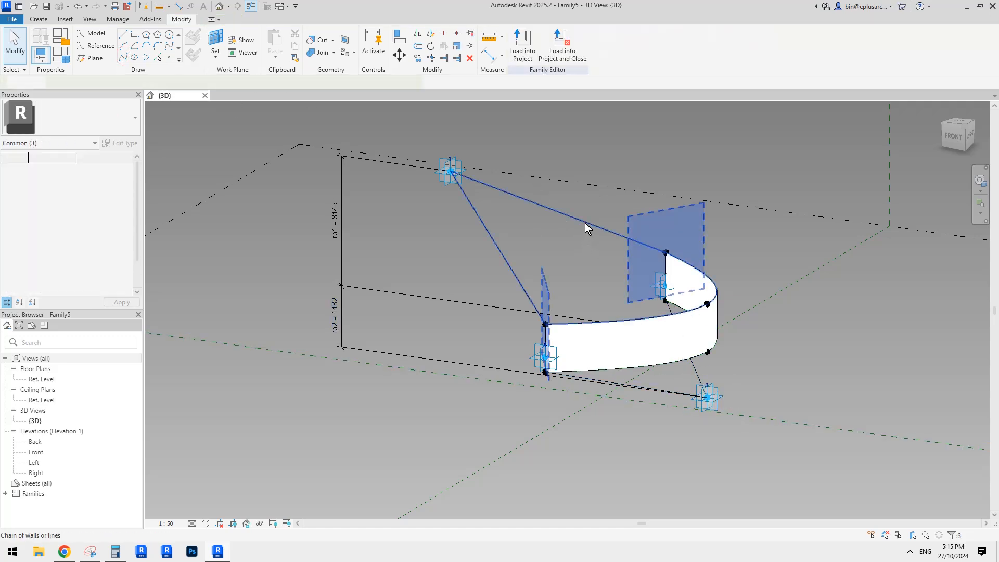
{"action": "left_click", "coordinate": [585, 223]}
{"action": "left_click", "coordinate": [695, 371], "text": "ctrl"}
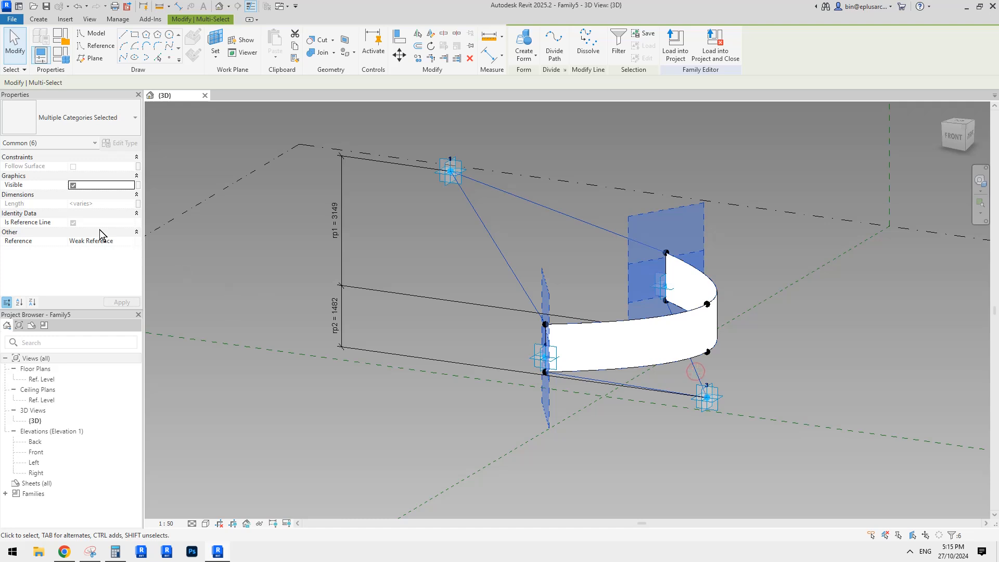
{"action": "left_click", "coordinate": [72, 222]}
{"action": "left_click", "coordinate": [416, 202]}
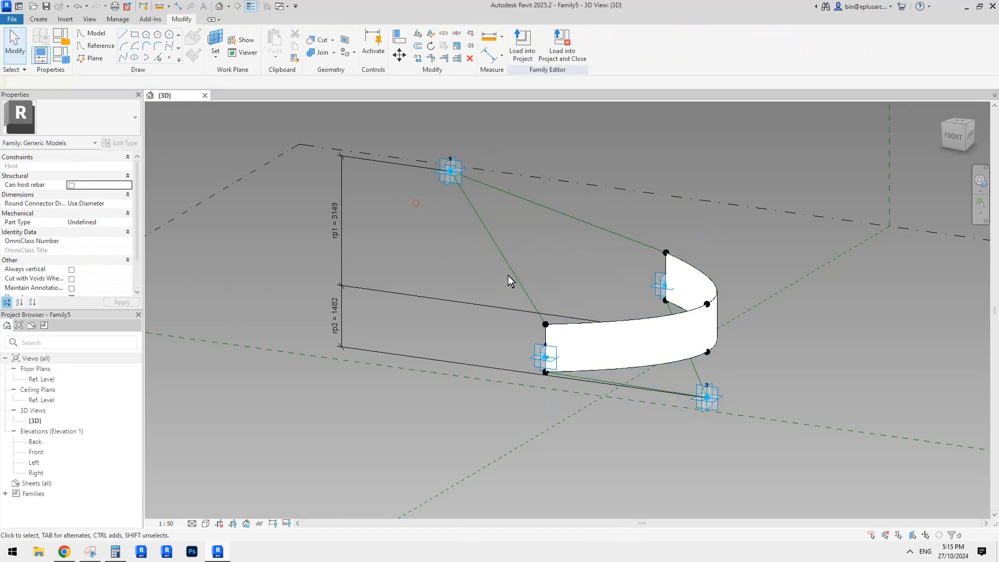
Step: Select the closed chain of reference lines formed by adaptive point 1's two lines and the upper curve
{"action": "key", "text": "Tab"}
{"action": "left_click", "coordinate": [585, 220]}
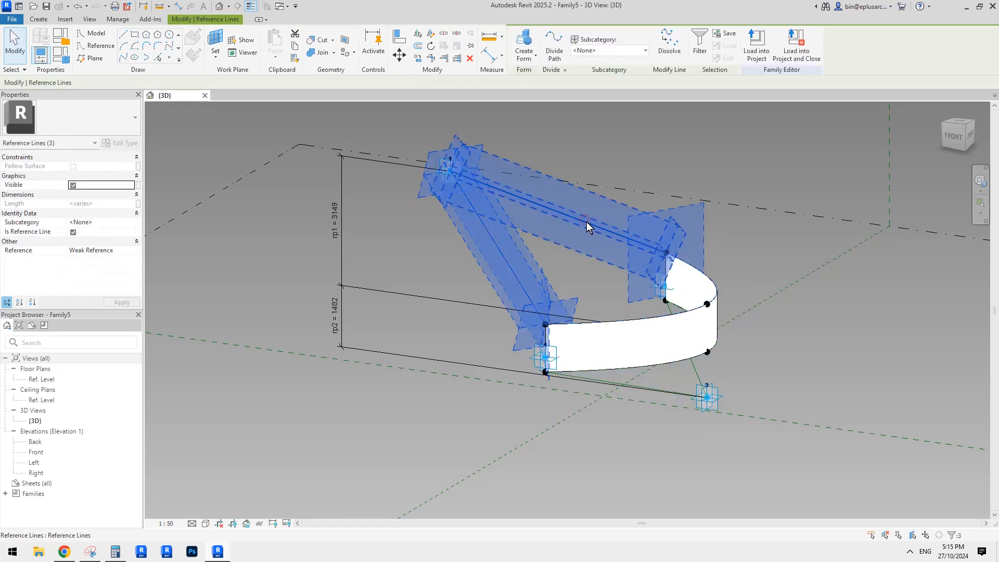
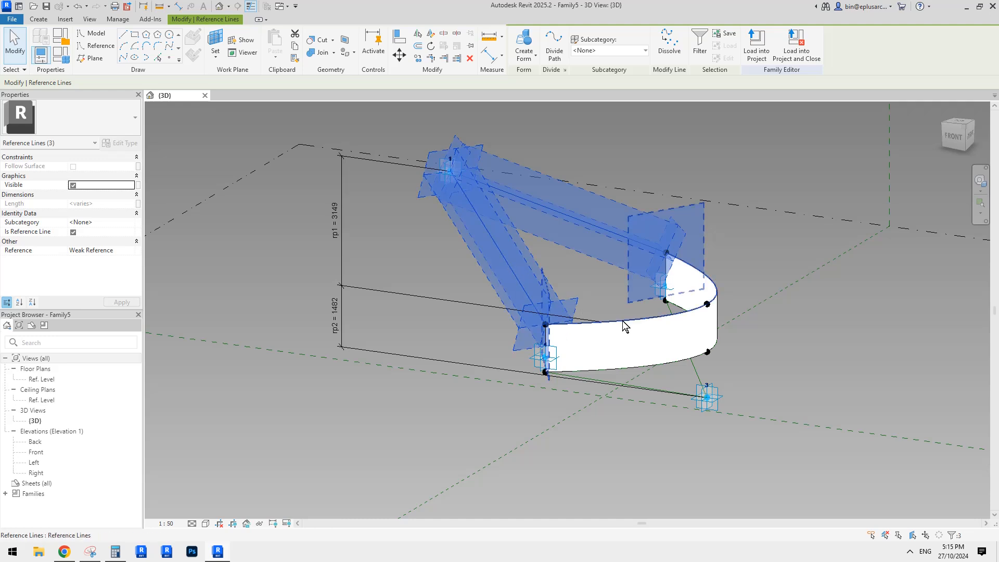
Step: Create a form from the selected upper reference line chain, cycling through the possible forms to choose the flat surface
{"action": "left_click", "coordinate": [524, 45]}
{"action": "middle_click_drag", "start_coordinate": [779, 209], "coordinate": [722, 271]}
{"action": "scroll", "coordinate": [730, 267], "scroll_direction": "down", "scroll_amount": 1}
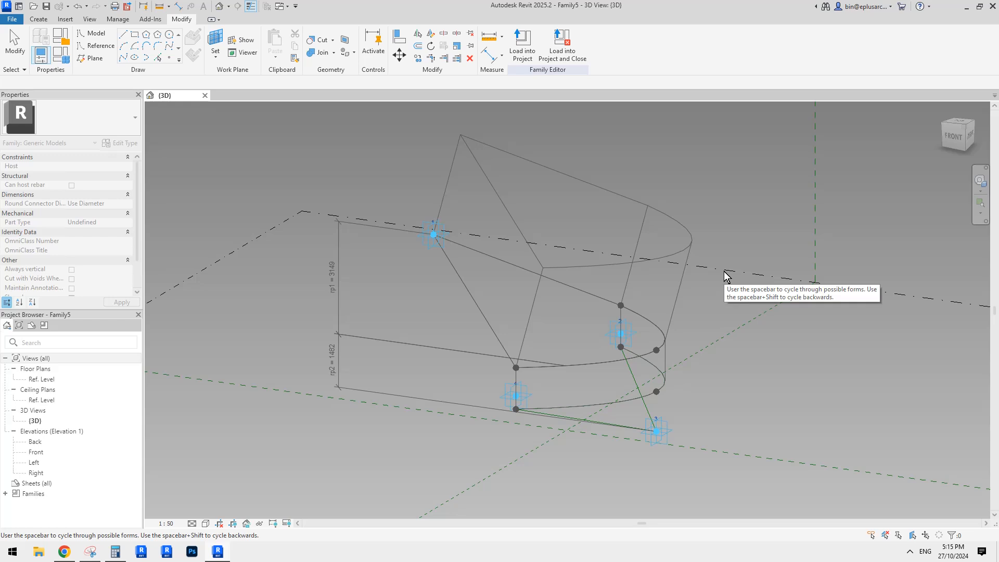
{"action": "key", "text": "space"}
{"action": "key", "text": "space"}
{"action": "key", "text": "space"}
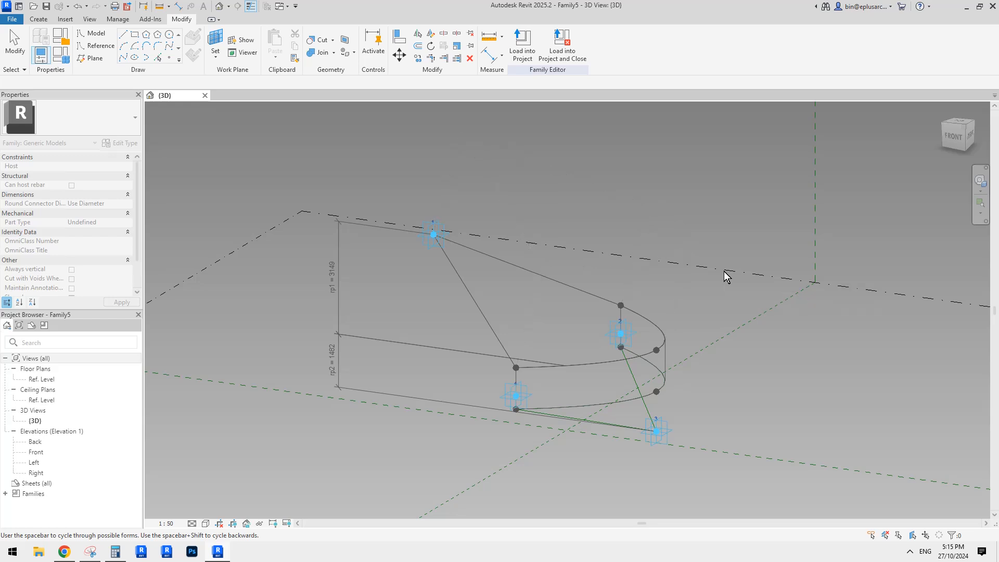
{"action": "key", "text": "space"}
{"action": "key", "text": "space"}
{"action": "key", "text": "space"}
{"action": "key", "text": "space"}
{"action": "key", "text": "space"}
{"action": "key", "text": "space"}
{"action": "key", "text": "space"}
{"action": "key", "text": "space"}
{"action": "key", "text": "space"}
{"action": "key", "text": "space"}
{"action": "key", "text": "space"}
{"action": "key", "text": "space"}
{"action": "left_click", "coordinate": [688, 204]}
{"action": "scroll", "coordinate": [626, 411], "scroll_direction": "up", "scroll_amount": 3}
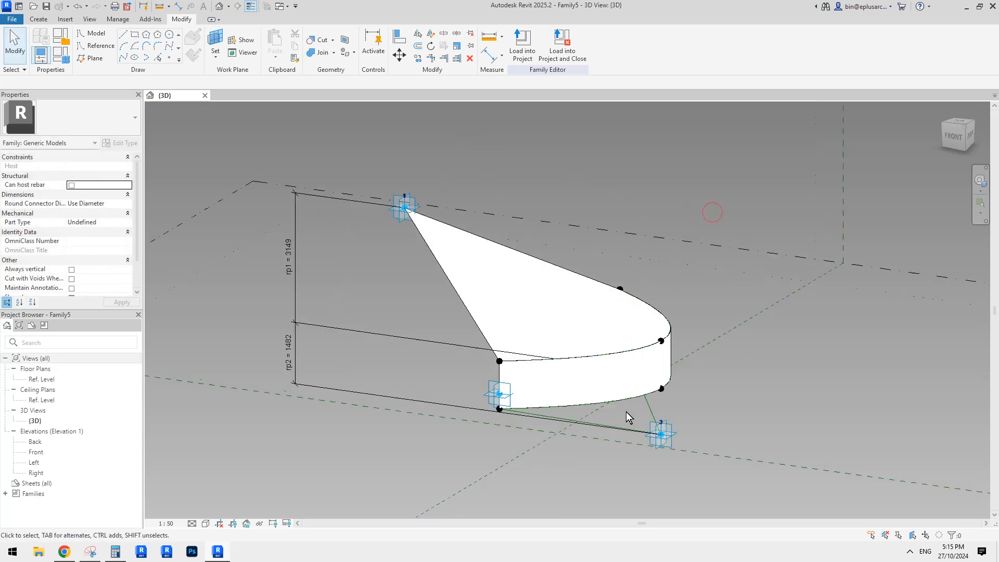
Step: Create a surface from the closed chain of adaptive point 3's two reference lines and the lower curve
{"action": "scroll", "coordinate": [671, 382], "scroll_direction": "down", "scroll_amount": 1}
{"action": "left_click", "coordinate": [686, 419]}
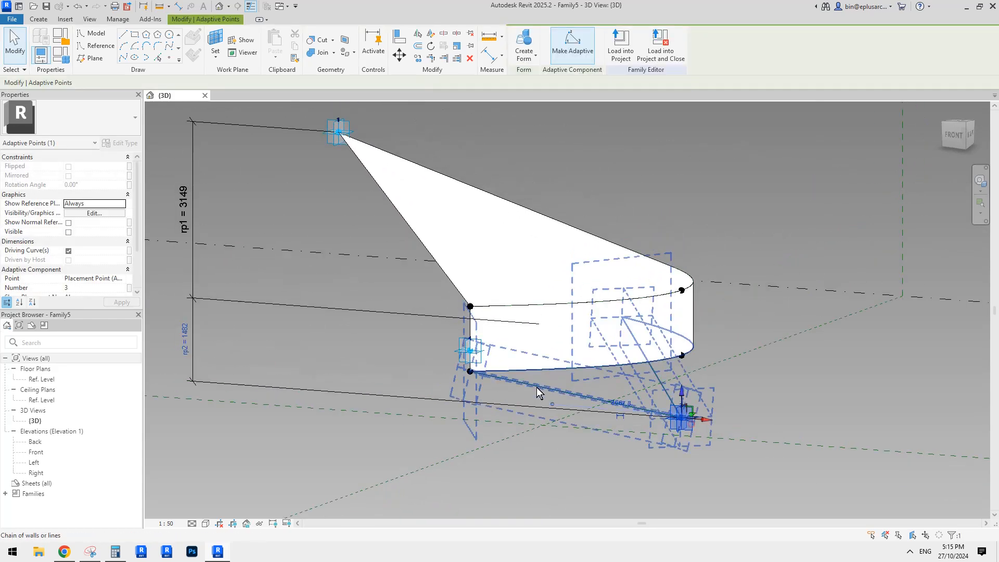
{"action": "key", "text": "Escape"}
{"action": "left_click", "coordinate": [563, 388]}
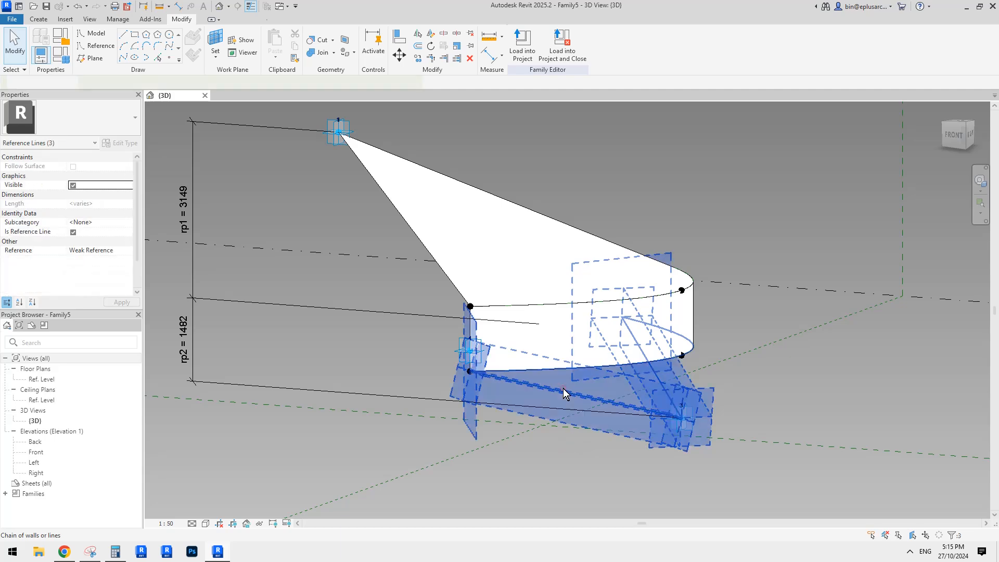
{"action": "left_click", "coordinate": [523, 42]}
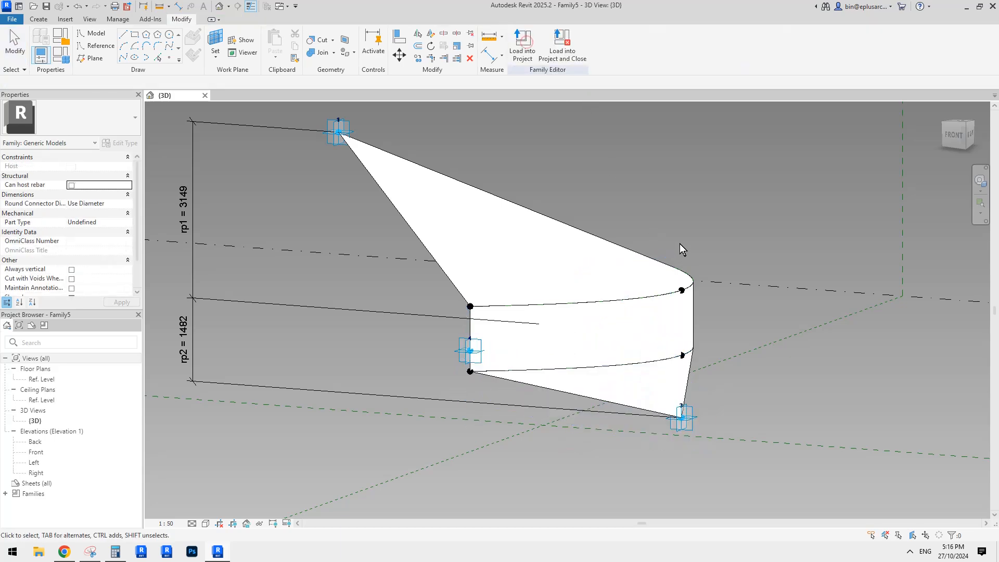
{"action": "middle_click_drag", "start_coordinate": [766, 202], "coordinate": [583, 274], "text": "shift"}
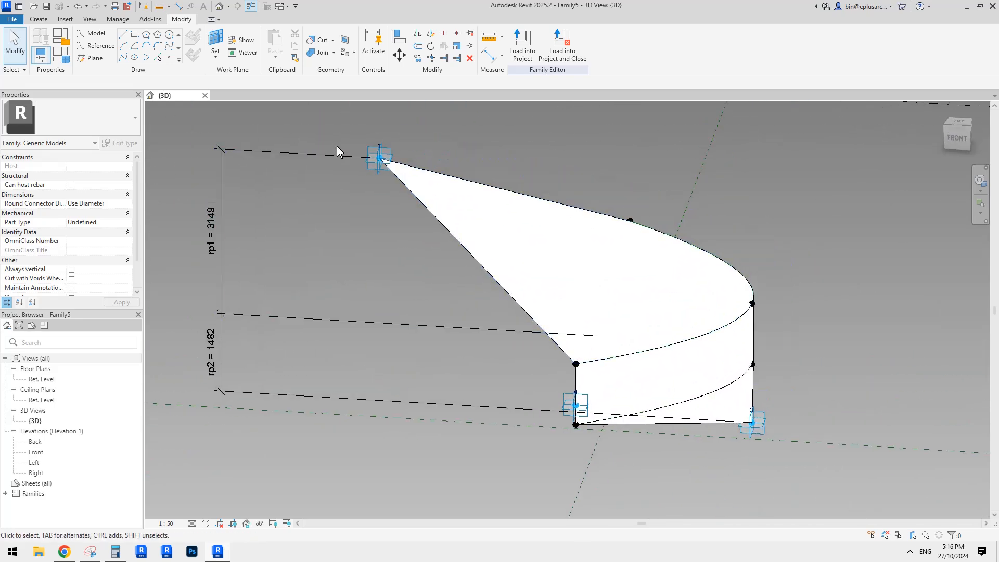
{"action": "middle_click_drag", "start_coordinate": [291, 202], "coordinate": [339, 201]}
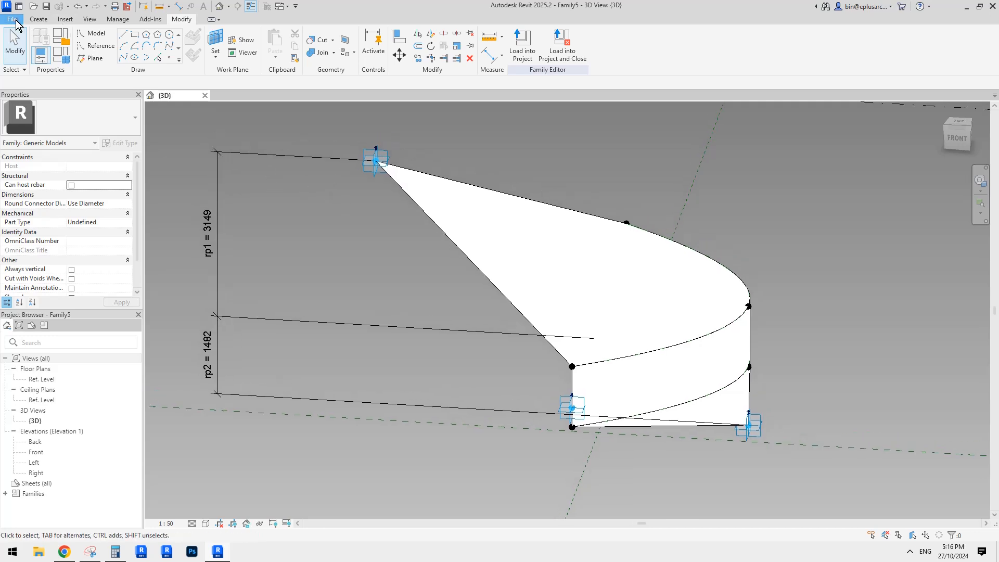
Step: Create a new family from the Metric Generic Model Pattern Based.rft template
{"action": "left_click", "coordinate": [14, 19]}
{"action": "left_click", "coordinate": [64, 58]}
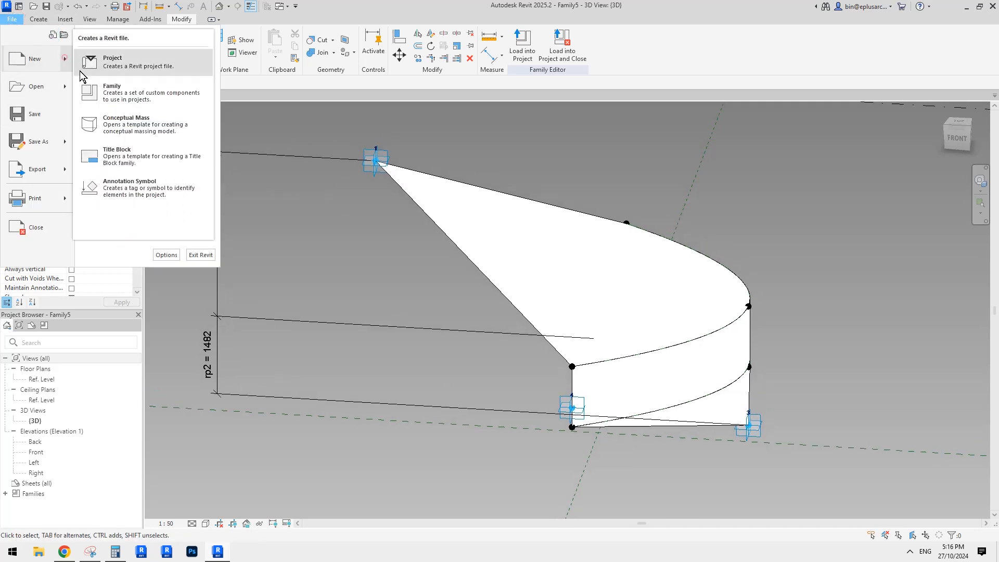
{"action": "left_click", "coordinate": [149, 97]}
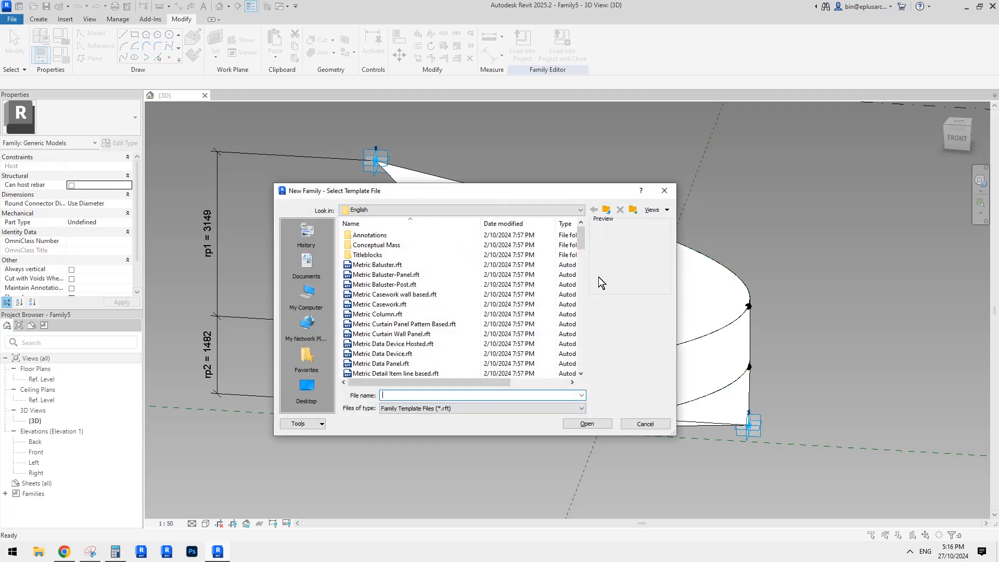
{"action": "left_click", "coordinate": [580, 277]}
{"action": "left_click", "coordinate": [581, 298]}
{"action": "left_click", "coordinate": [580, 306]}
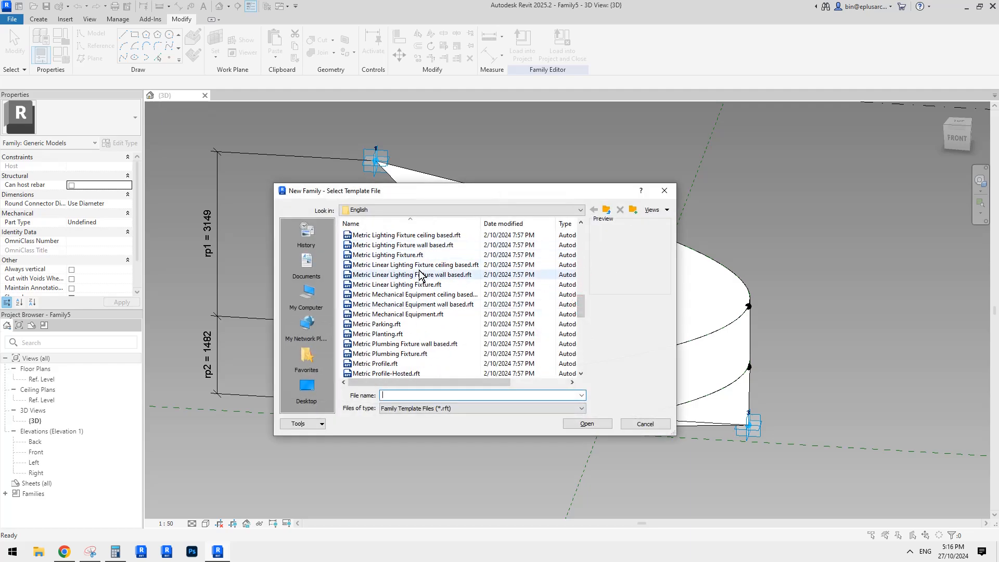
{"action": "left_click", "coordinate": [581, 270]}
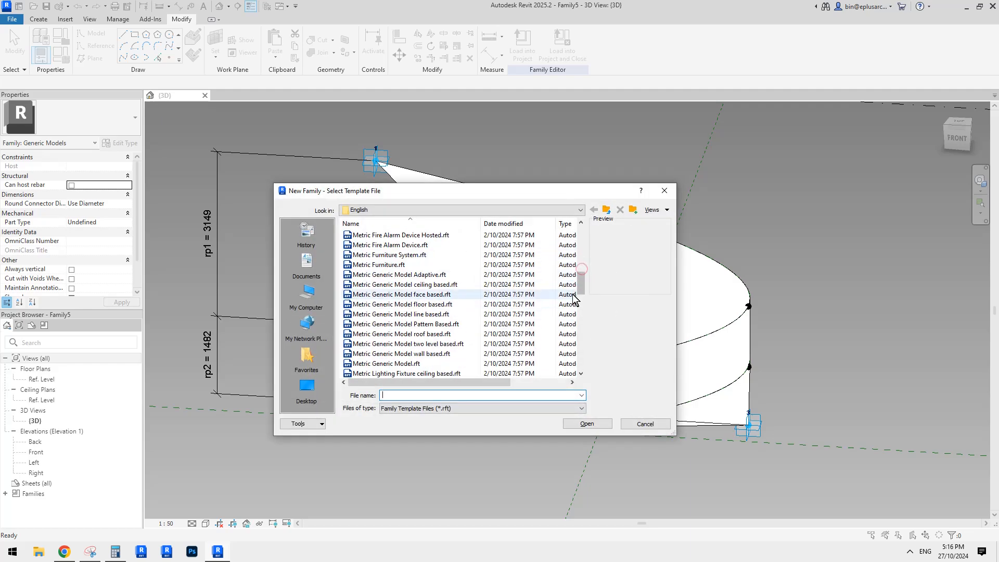
{"action": "left_click", "coordinate": [431, 324]}
{"action": "double_click", "coordinate": [431, 324]}
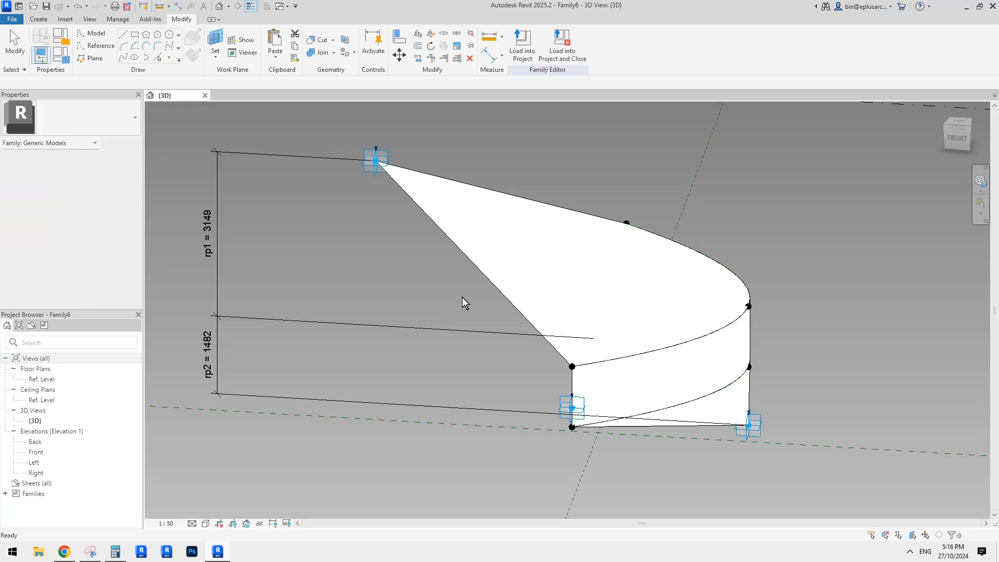
Step: Change the new family's tile pattern grid from Rectangle to Rhomboid
{"action": "left_click", "coordinate": [469, 218]}
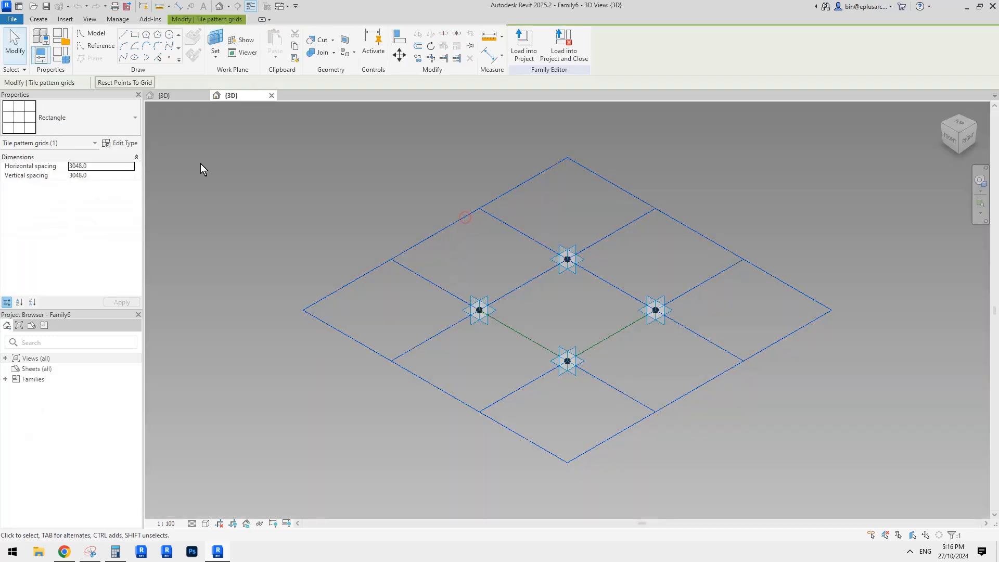
{"action": "left_click", "coordinate": [94, 119]}
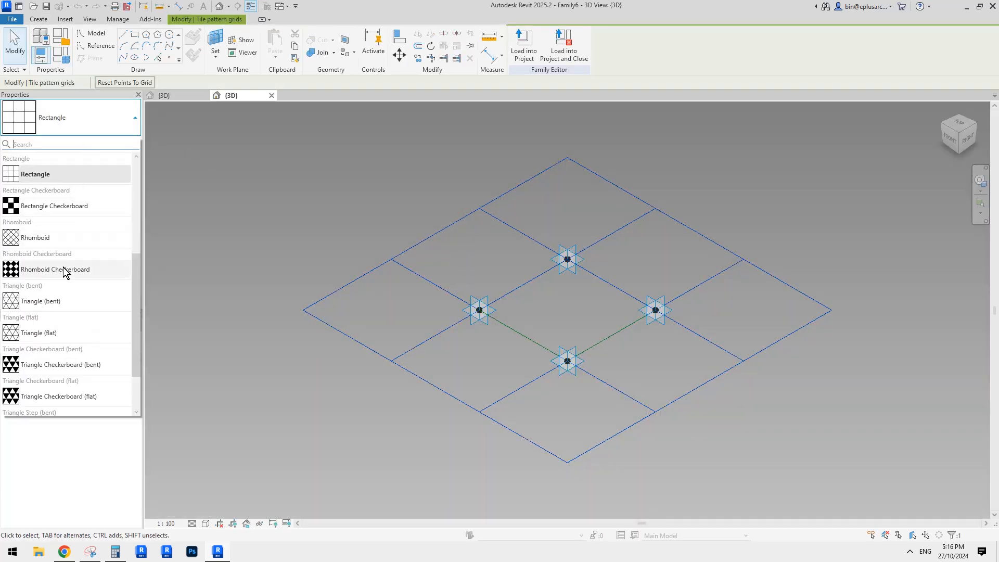
{"action": "left_click", "coordinate": [51, 240]}
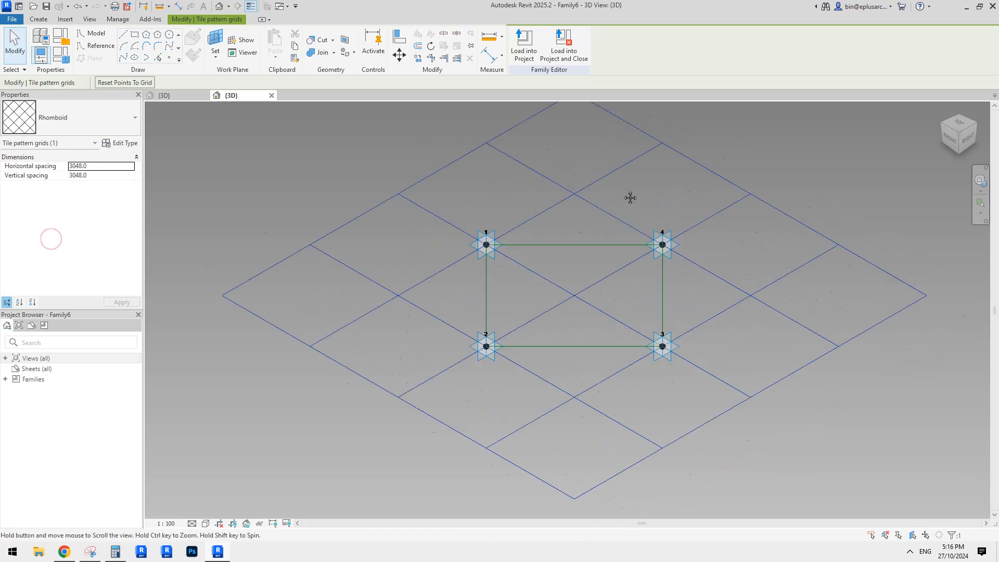
Step: Return to the adaptive family Family5 and turn on its Always vertical option
{"action": "left_click", "coordinate": [182, 95]}
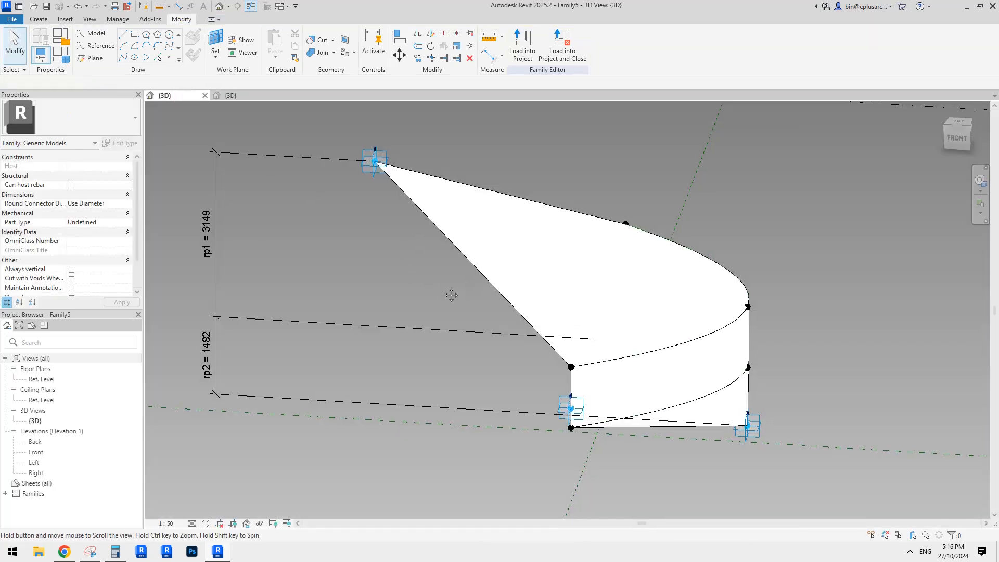
{"action": "left_click", "coordinate": [72, 270]}
{"action": "middle_click_drag", "start_coordinate": [386, 317], "coordinate": [653, 199], "text": "shift"}
{"action": "middle_click_drag", "start_coordinate": [553, 279], "coordinate": [494, 272], "text": "shift"}
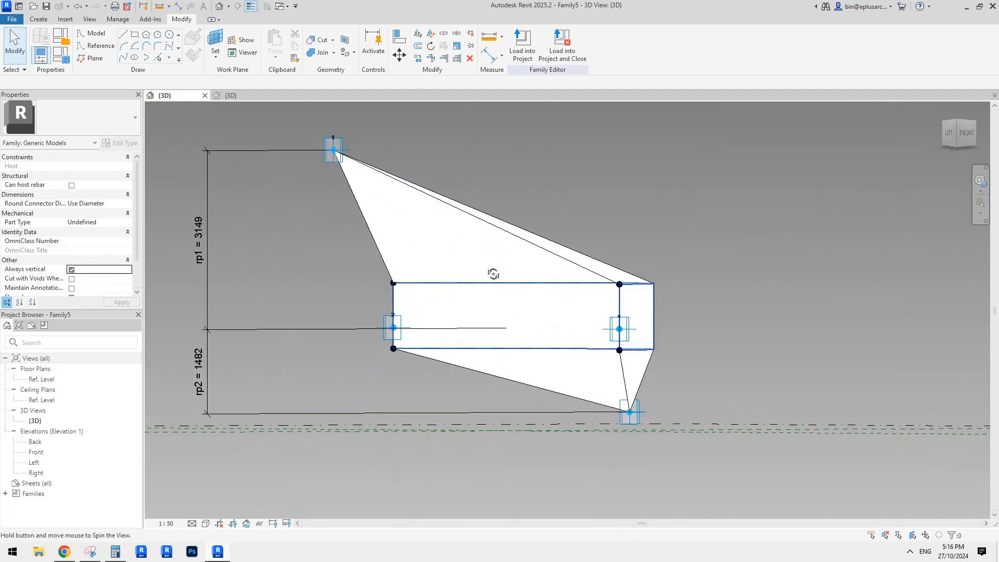
{"action": "left_click", "coordinate": [547, 302]}
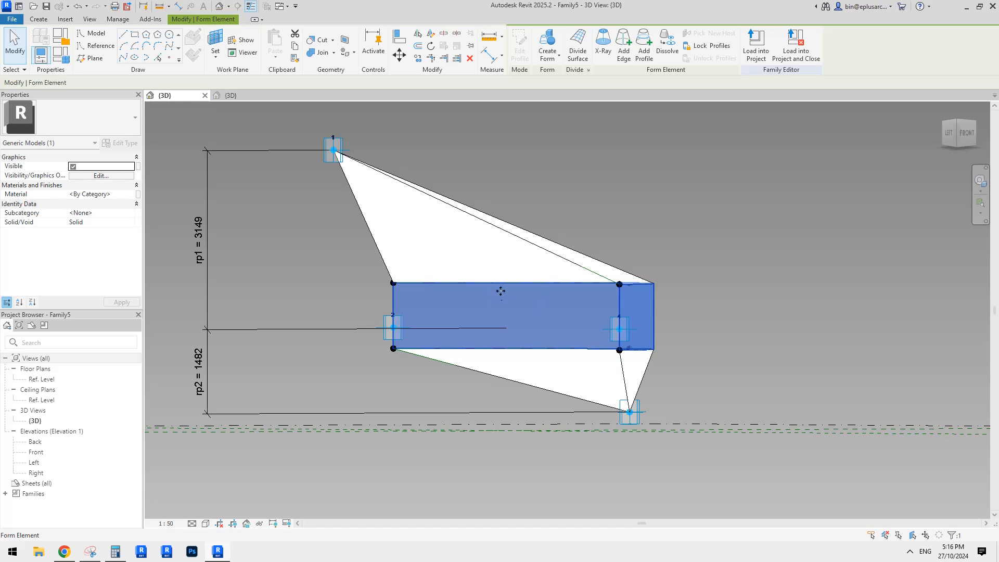
{"action": "middle_click_drag", "start_coordinate": [553, 326], "coordinate": [614, 218], "text": "shift"}
{"action": "left_click", "coordinate": [658, 128]}
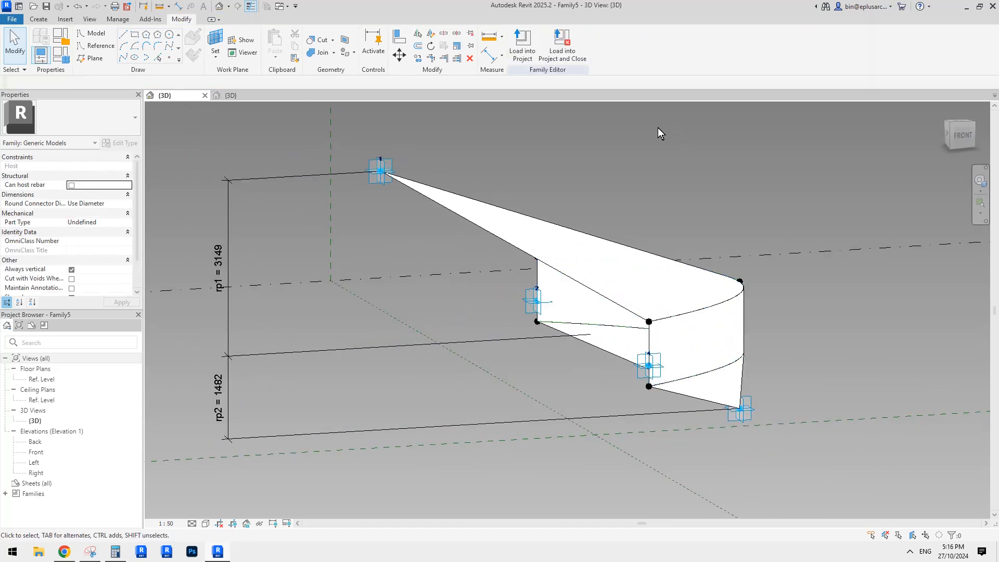
Step: Load Family5 into the pattern-based family and try to place it on the grid's four adaptive points
{"action": "left_click", "coordinate": [528, 56]}
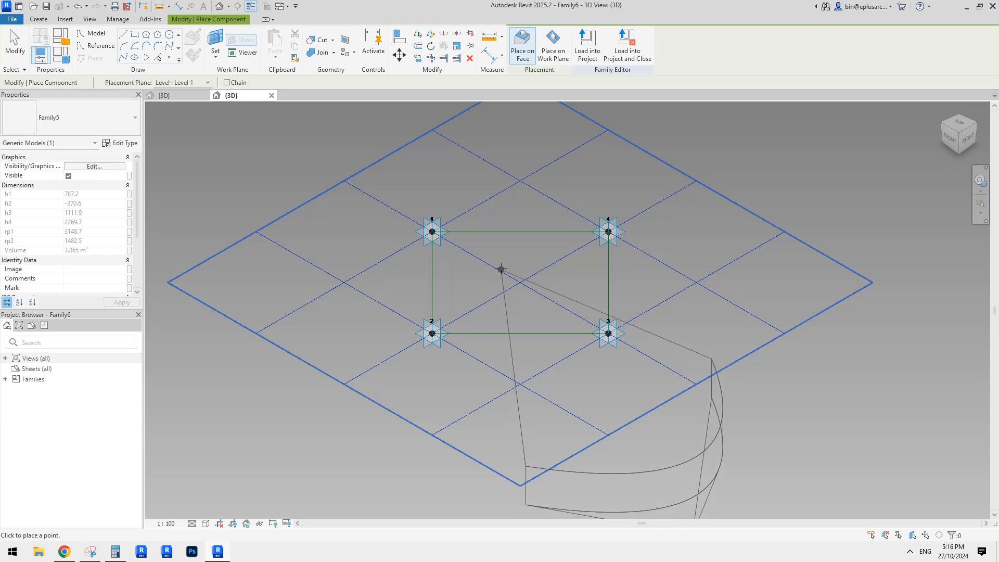
{"action": "middle_click_drag", "start_coordinate": [502, 270], "coordinate": [527, 245], "text": "shift"}
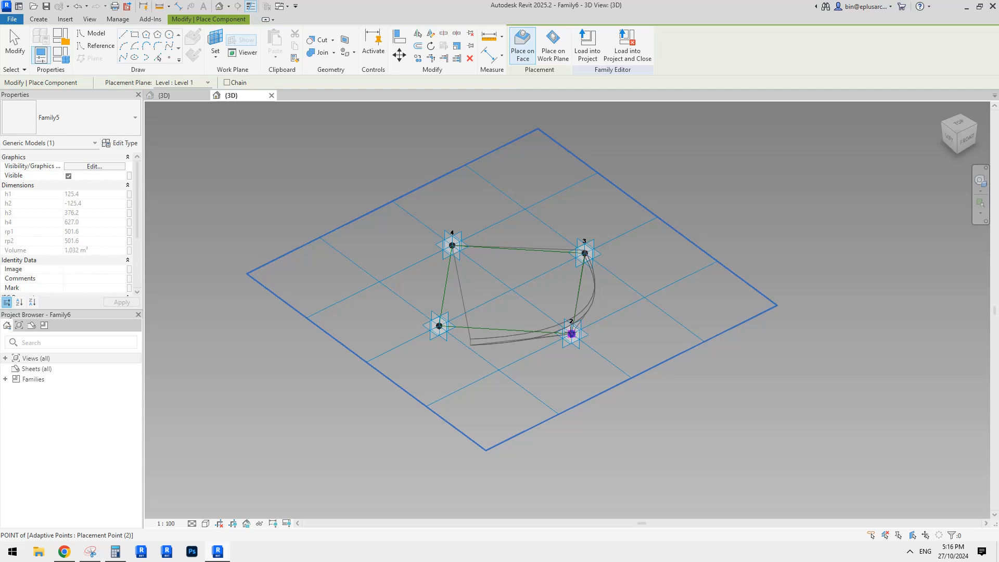
{"action": "left_click", "coordinate": [438, 326]}
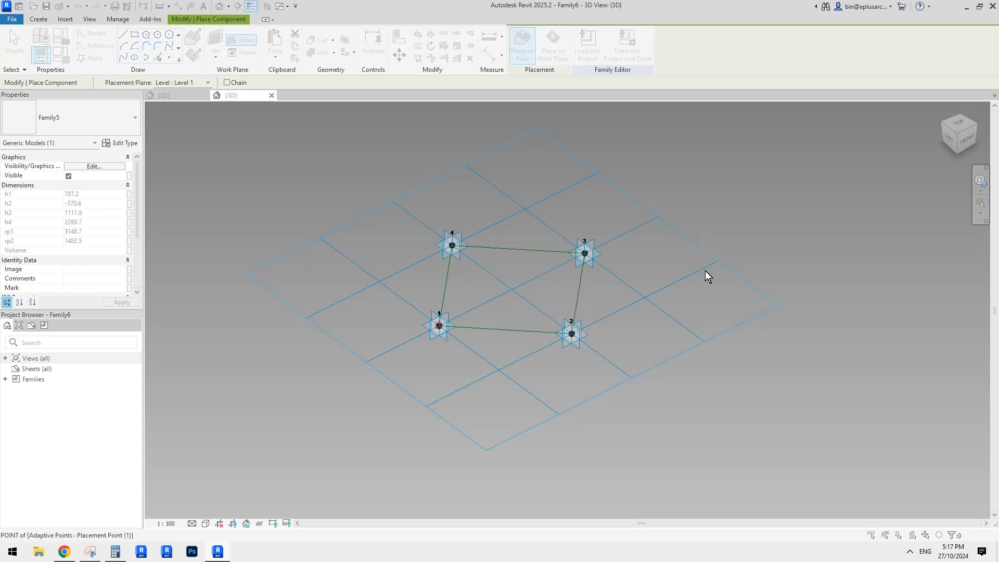
{"action": "left_click", "coordinate": [442, 311]}
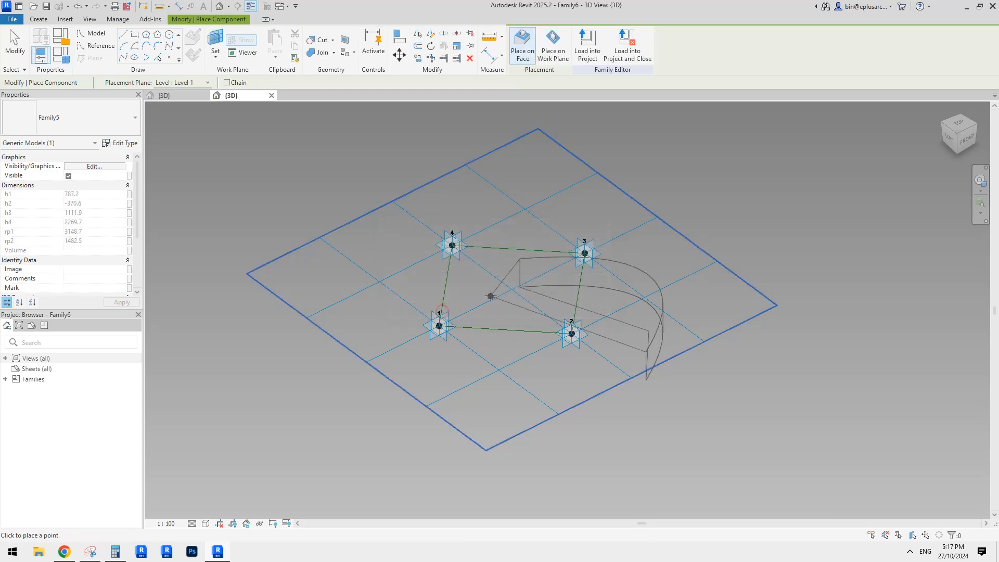
{"action": "key", "text": "Escape"}
{"action": "middle_click_drag", "start_coordinate": [605, 258], "coordinate": [468, 287], "text": "shift"}
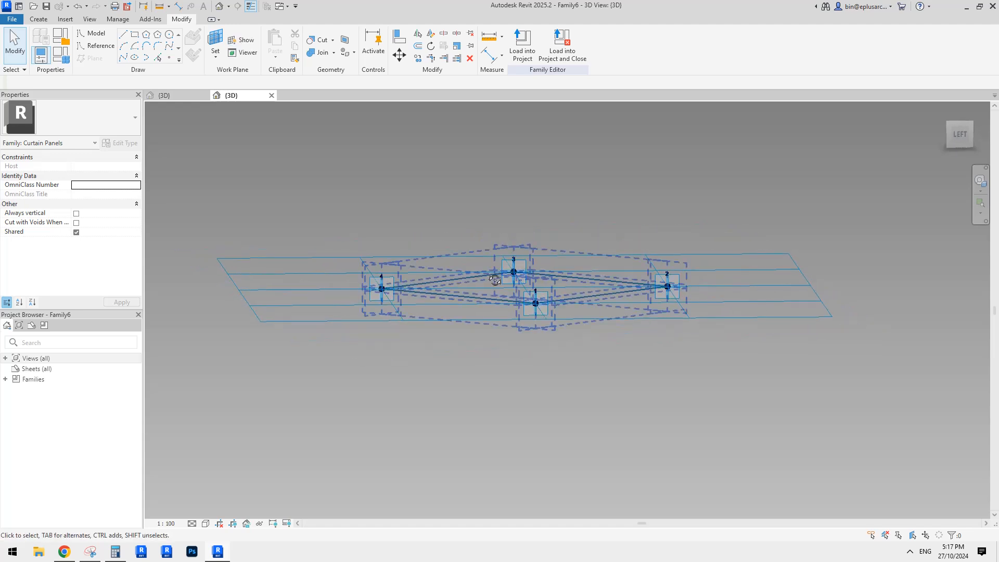
{"action": "middle_click_drag", "start_coordinate": [383, 270], "coordinate": [474, 268], "text": "shift"}
{"action": "left_click_drag", "start_coordinate": [487, 239], "coordinate": [546, 307]}
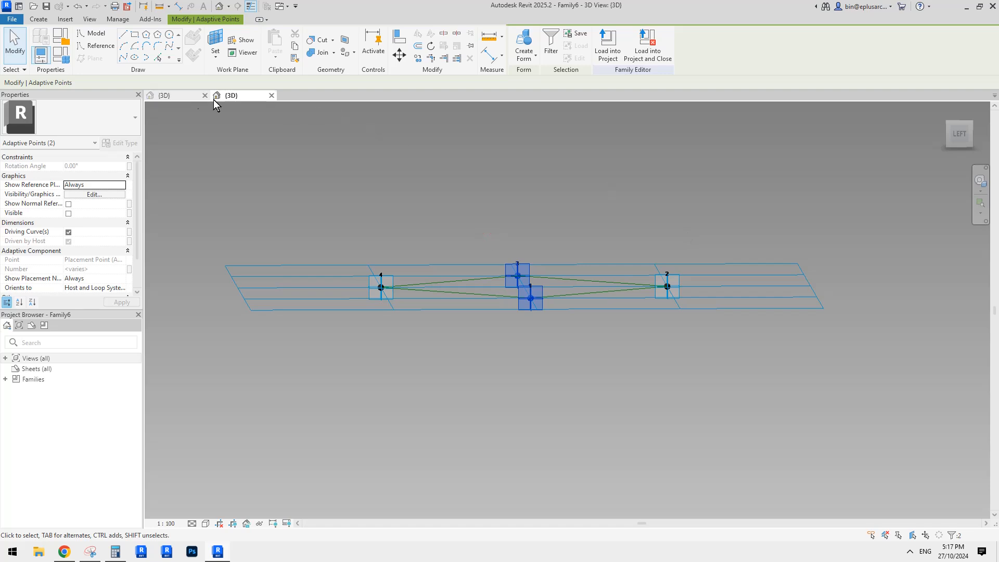
{"action": "left_click", "coordinate": [178, 97]}
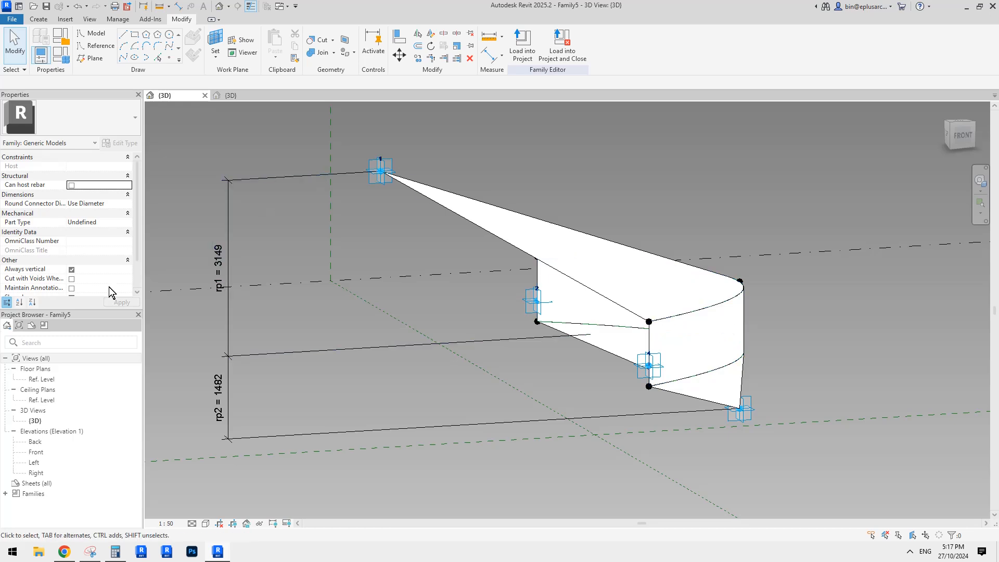
{"action": "left_click", "coordinate": [242, 95]}
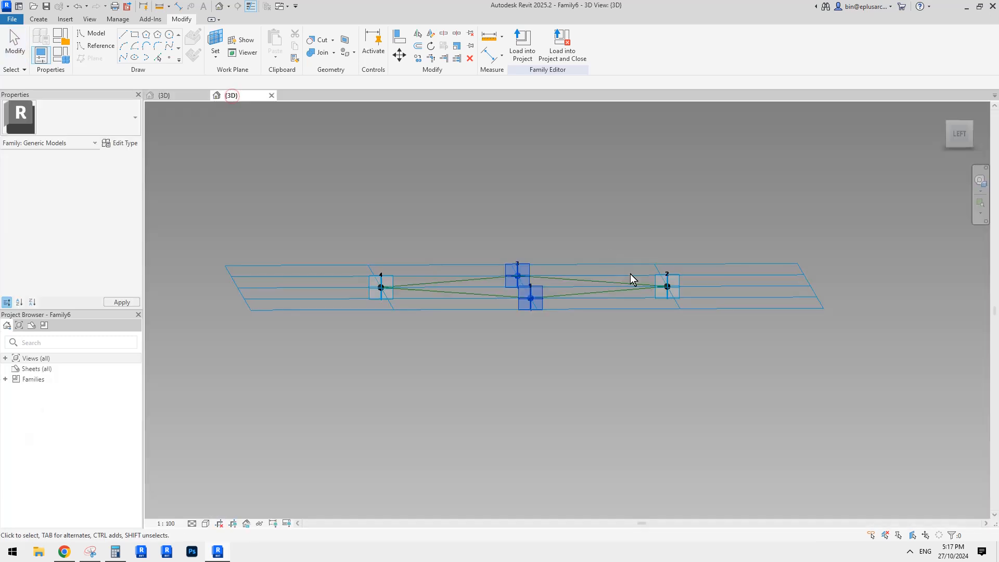
Step: In the left view, nudge adaptive points 1 and 3 above the grid plane and raise point 4 twice as high
{"action": "left_click", "coordinate": [961, 135]}
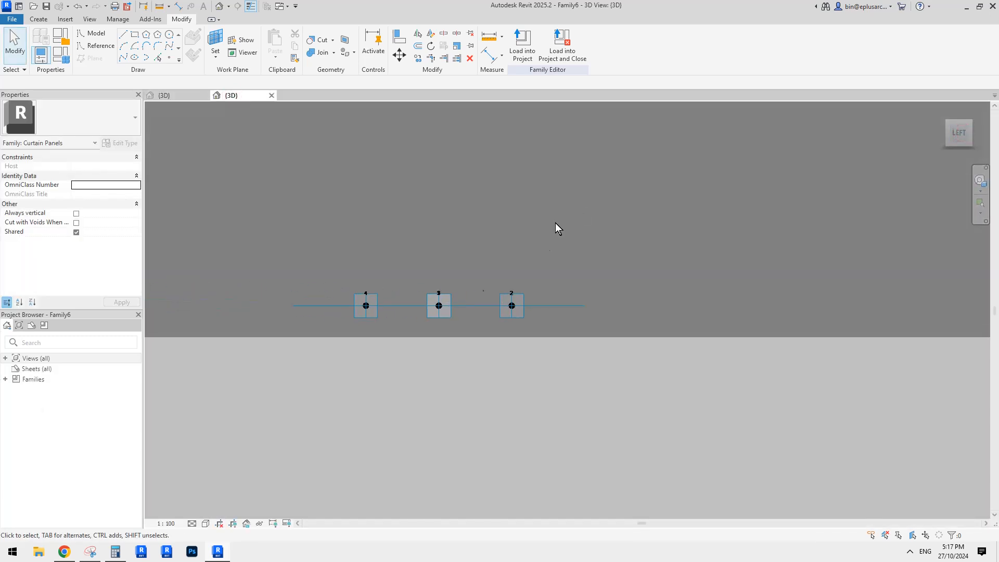
{"action": "left_click_drag", "start_coordinate": [461, 275], "coordinate": [540, 349]}
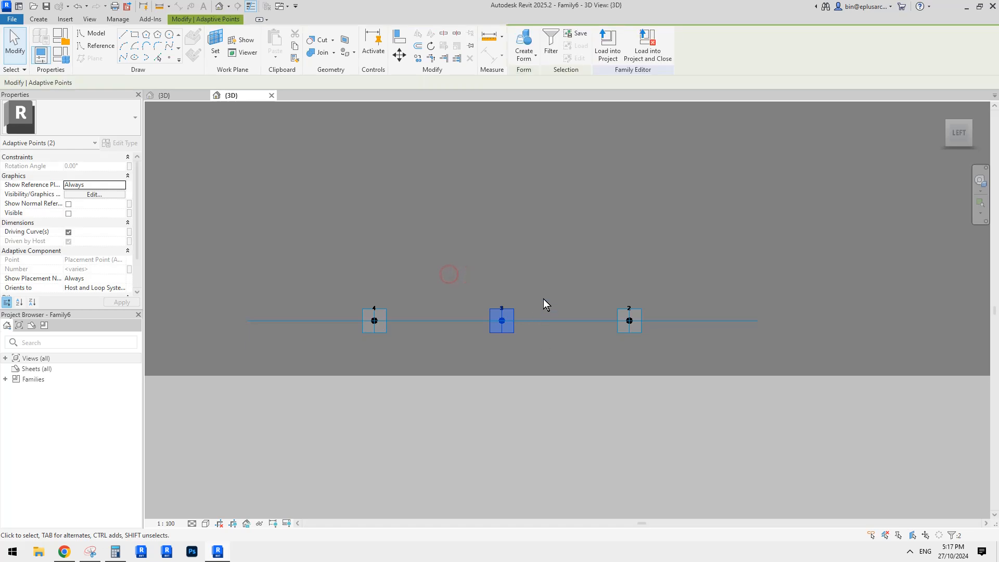
{"action": "key", "text": "Up"}
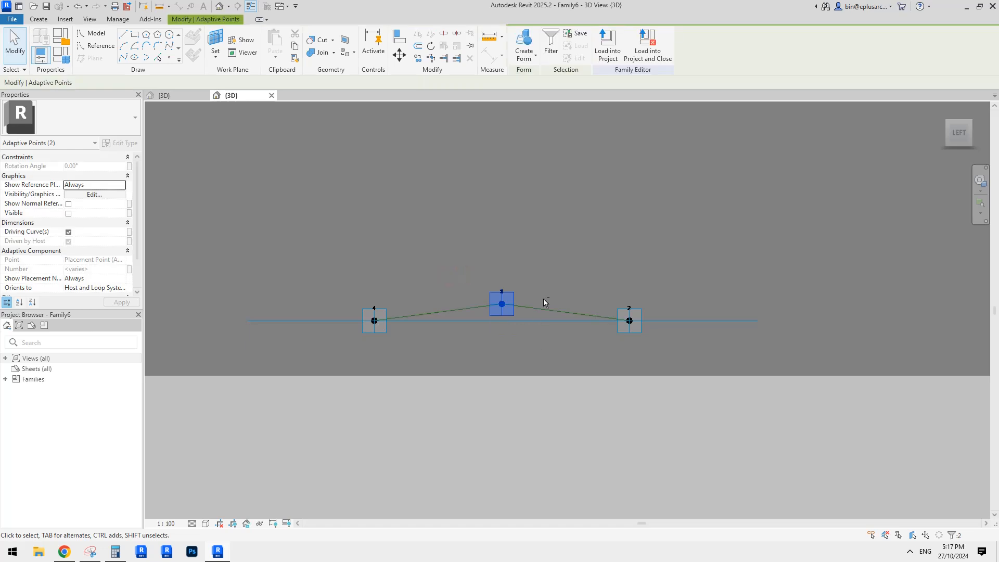
{"action": "left_click_drag", "start_coordinate": [331, 262], "coordinate": [409, 355]}
{"action": "key", "text": "Up"}
{"action": "key", "text": "Up"}
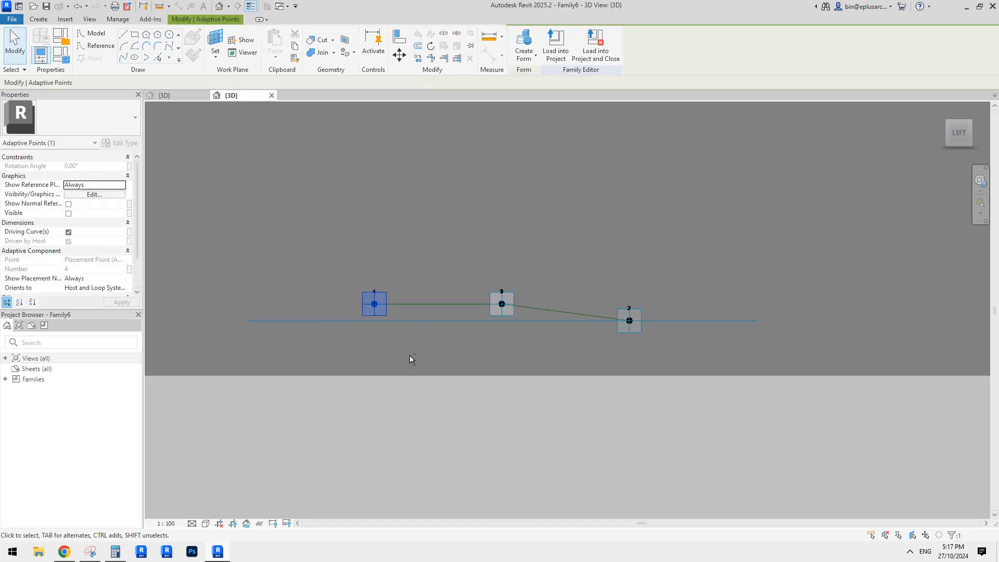
{"action": "left_click", "coordinate": [489, 224]}
Step: Place the Family5 component on the raised adaptive points of the rhomboid grid in the order 4, 3, 2, 1
{"action": "middle_click_drag", "start_coordinate": [494, 241], "coordinate": [552, 291], "text": "shift"}
{"action": "scroll", "coordinate": [526, 358], "scroll_direction": "down", "scroll_amount": 1}
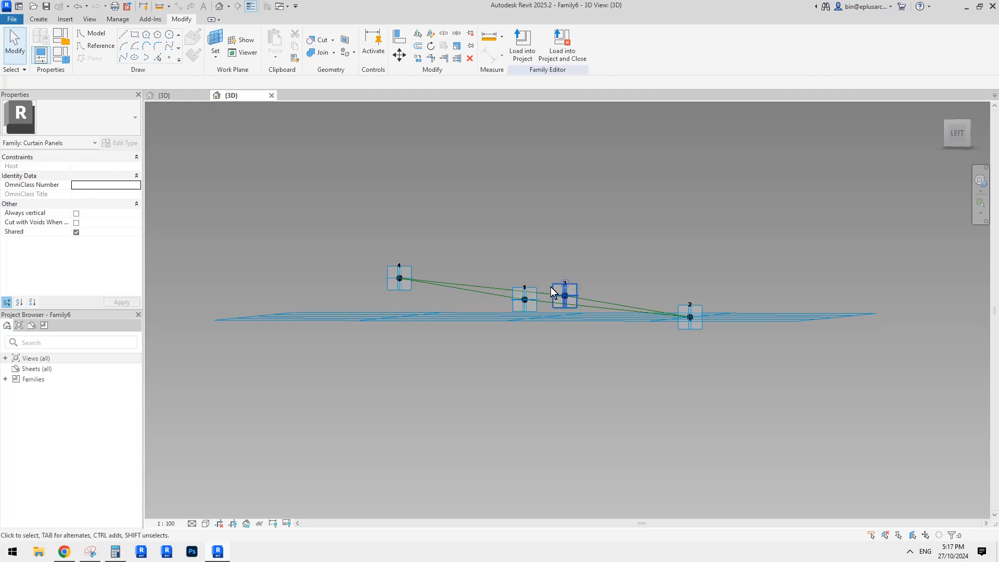
{"action": "middle_click_drag", "start_coordinate": [402, 277], "coordinate": [443, 283], "text": "shift"}
{"action": "left_click", "coordinate": [38, 19]}
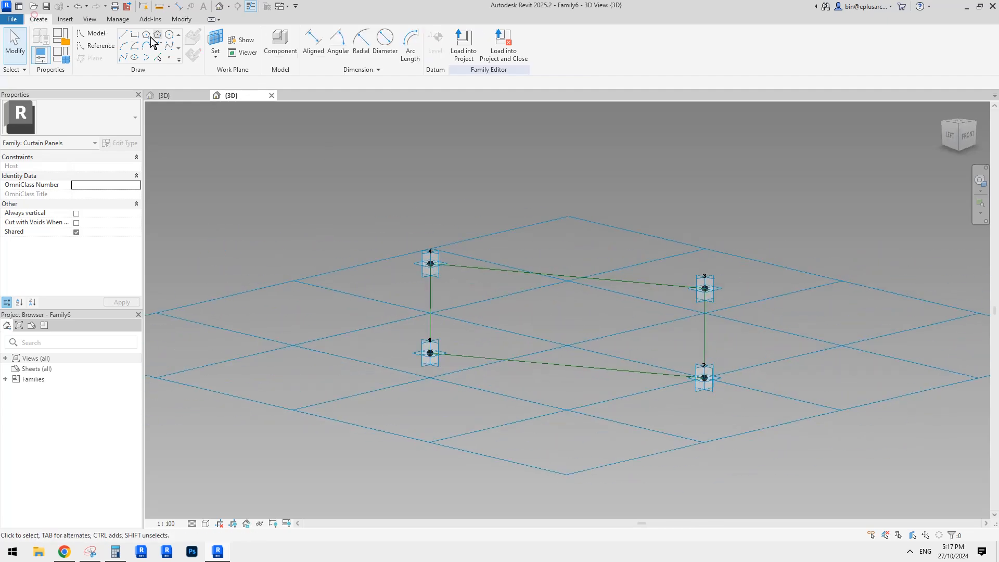
{"action": "left_click", "coordinate": [279, 43]}
{"action": "left_click", "coordinate": [431, 264]}
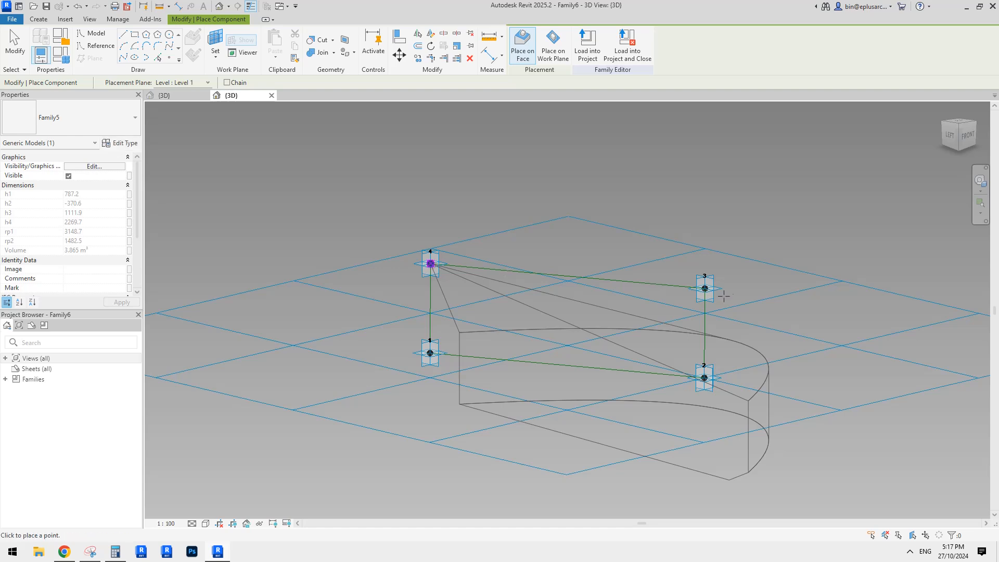
{"action": "left_click", "coordinate": [705, 288]}
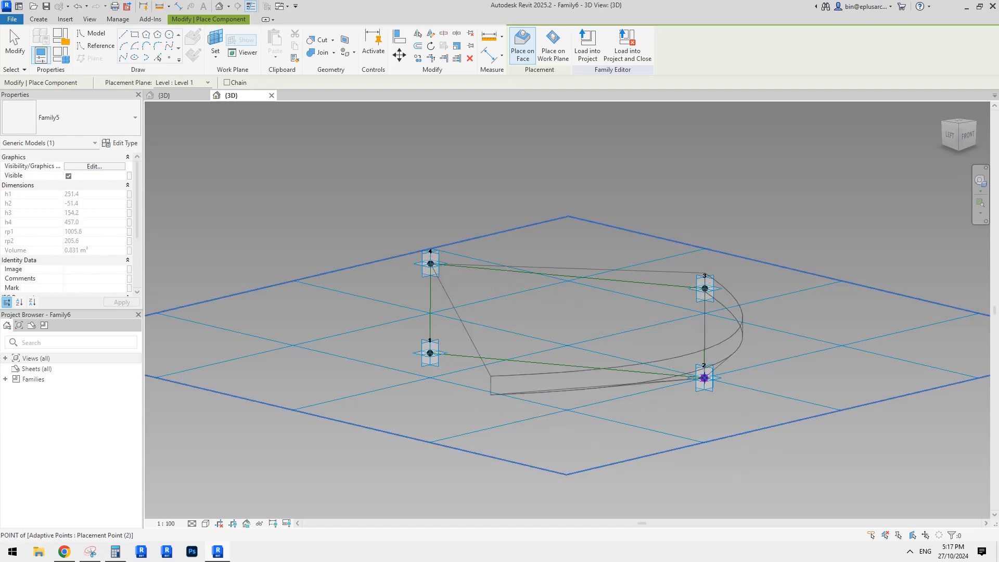
{"action": "left_click", "coordinate": [704, 378]}
{"action": "left_click", "coordinate": [429, 353]}
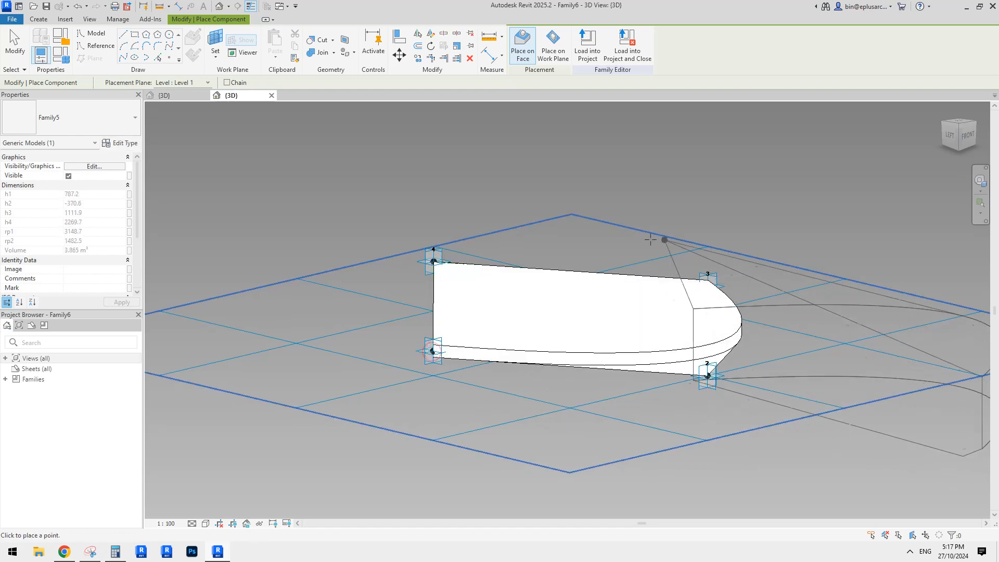
{"action": "middle_click_drag", "start_coordinate": [729, 300], "coordinate": [527, 251], "text": "shift"}
{"action": "left_click", "coordinate": [19, 50]}
Step: Create a new conceptual mass family from the Metric Mass.rft template
{"action": "left_click", "coordinate": [13, 19]}
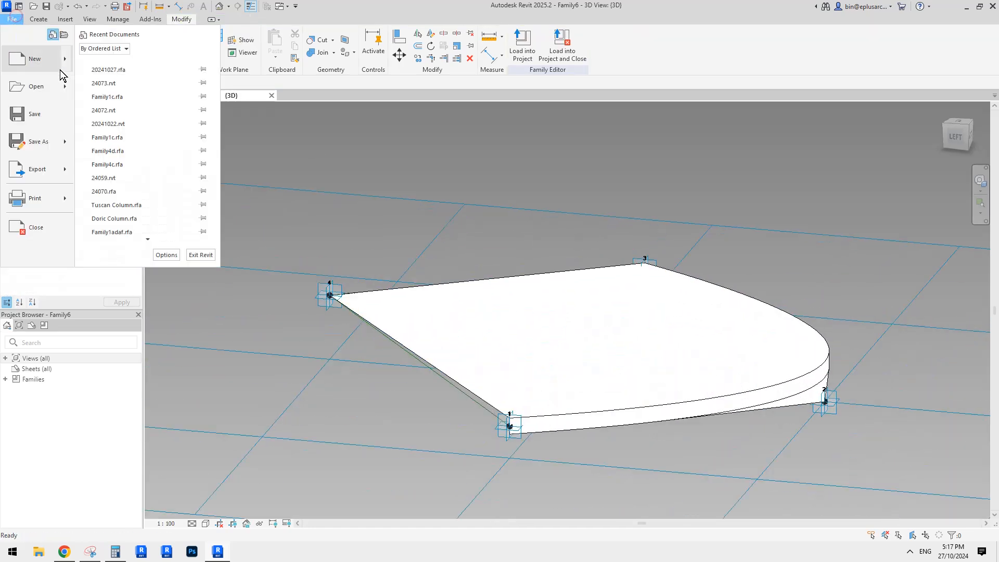
{"action": "left_click", "coordinate": [66, 61]}
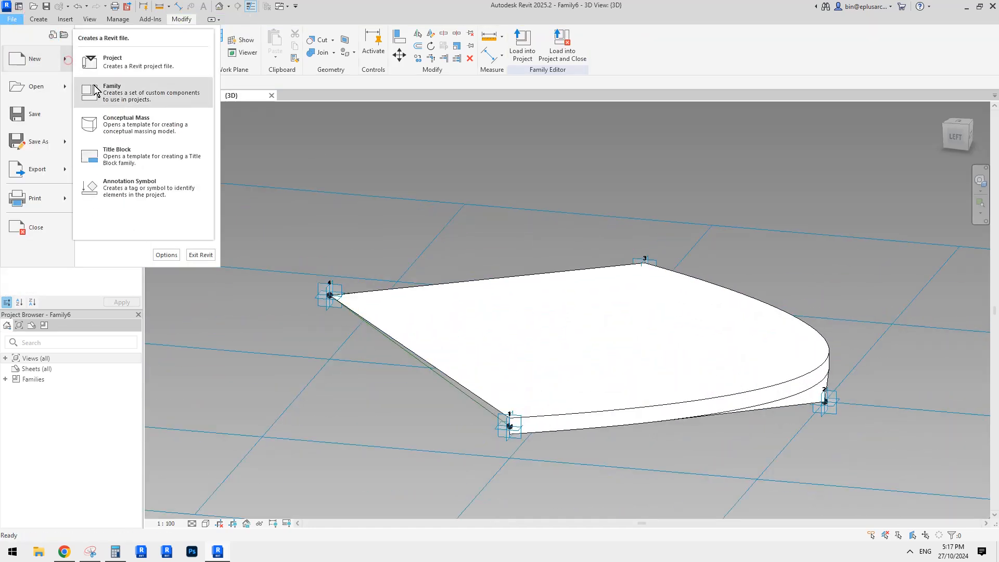
{"action": "left_click", "coordinate": [144, 130]}
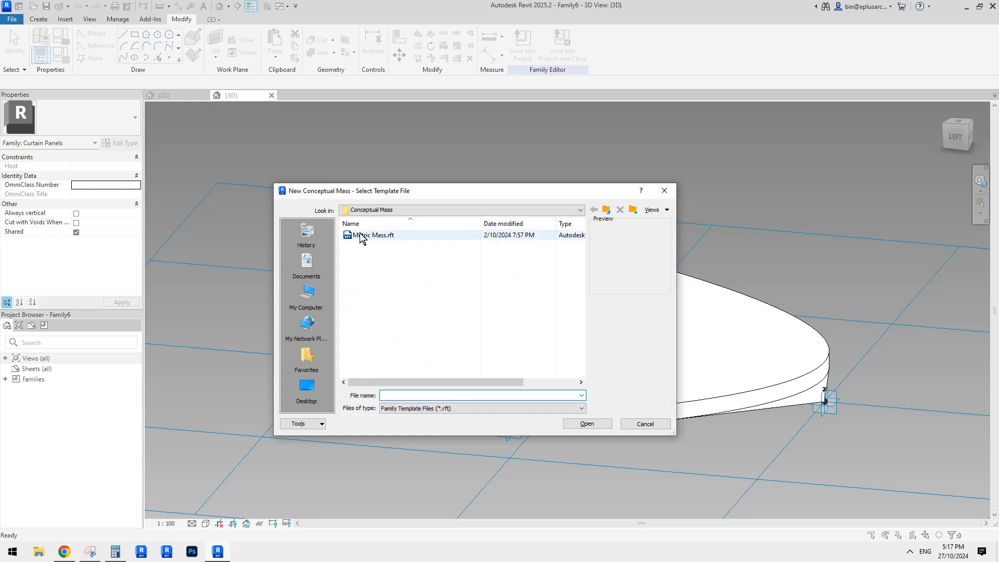
{"action": "double_click", "coordinate": [359, 232]}
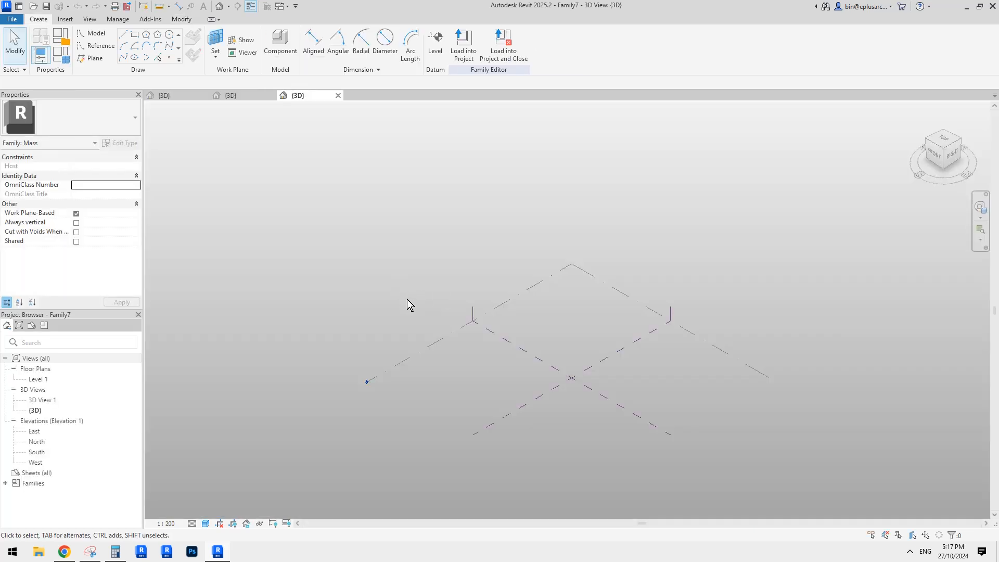
Step: Draw a vertical reference line on the Center (Left/Right) plane, rising from the intersection of the two centre reference planes
{"action": "scroll", "coordinate": [565, 379], "scroll_direction": "up", "scroll_amount": 2}
{"action": "middle_click_drag", "start_coordinate": [566, 366], "coordinate": [468, 339], "text": "shift"}
{"action": "scroll", "coordinate": [537, 349], "scroll_direction": "up", "scroll_amount": 1}
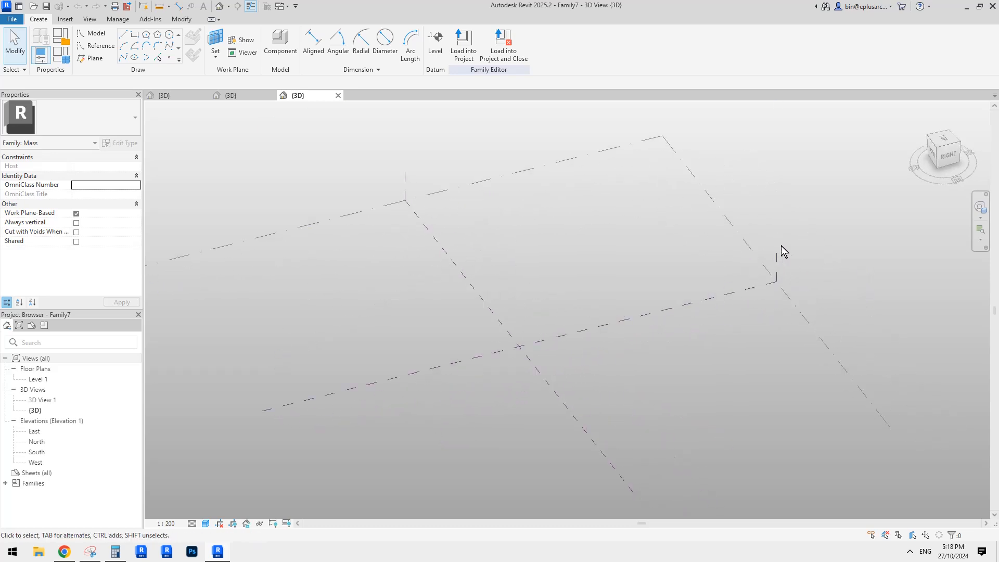
{"action": "scroll", "coordinate": [572, 255], "scroll_direction": "down", "scroll_amount": 1}
{"action": "left_click", "coordinate": [707, 255]}
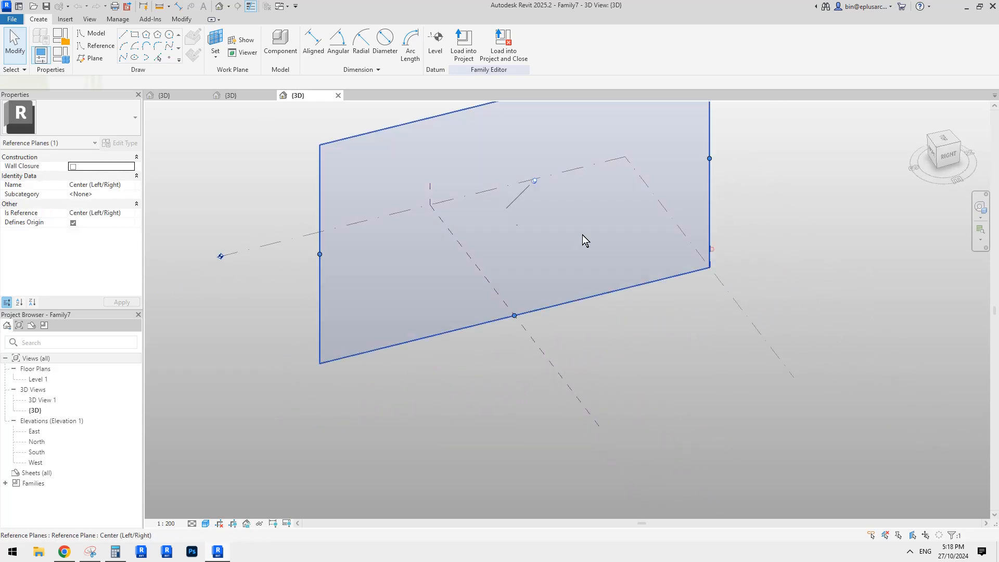
{"action": "scroll", "coordinate": [437, 211], "scroll_direction": "up", "scroll_amount": 1}
{"action": "middle_click_drag", "start_coordinate": [495, 231], "coordinate": [477, 227]}
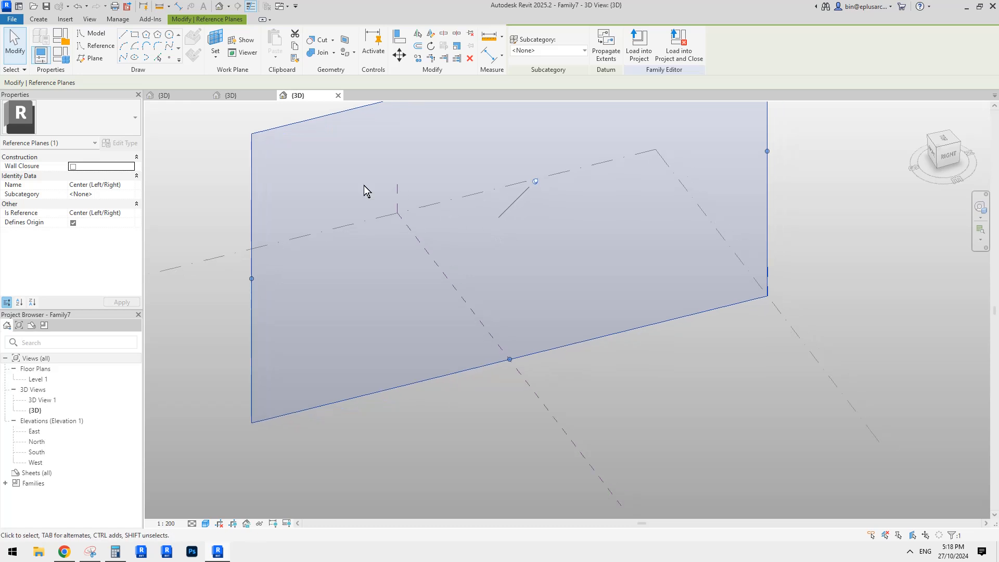
{"action": "left_click", "coordinate": [98, 45]}
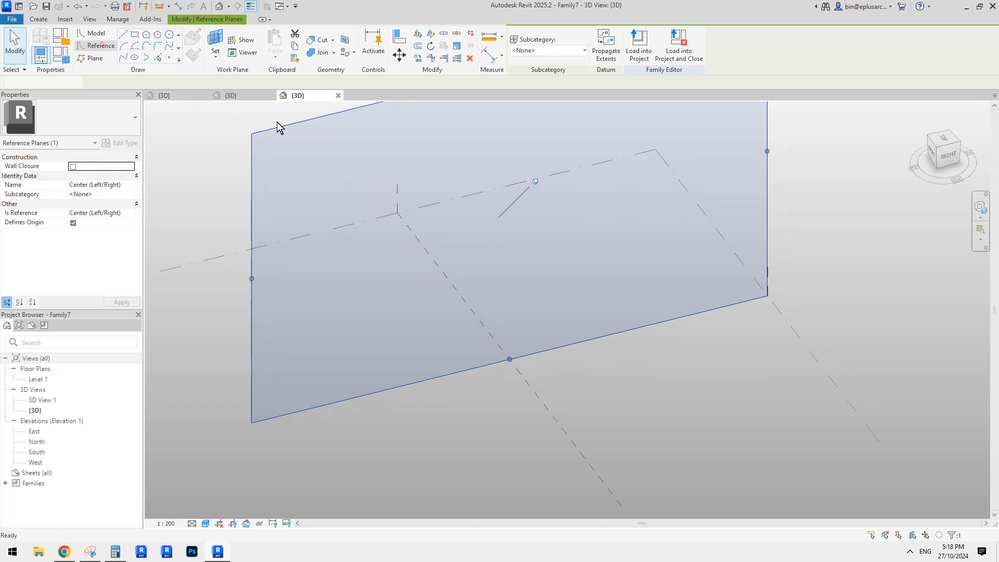
{"action": "left_click", "coordinate": [509, 359]}
{"action": "left_click", "coordinate": [509, 256]}
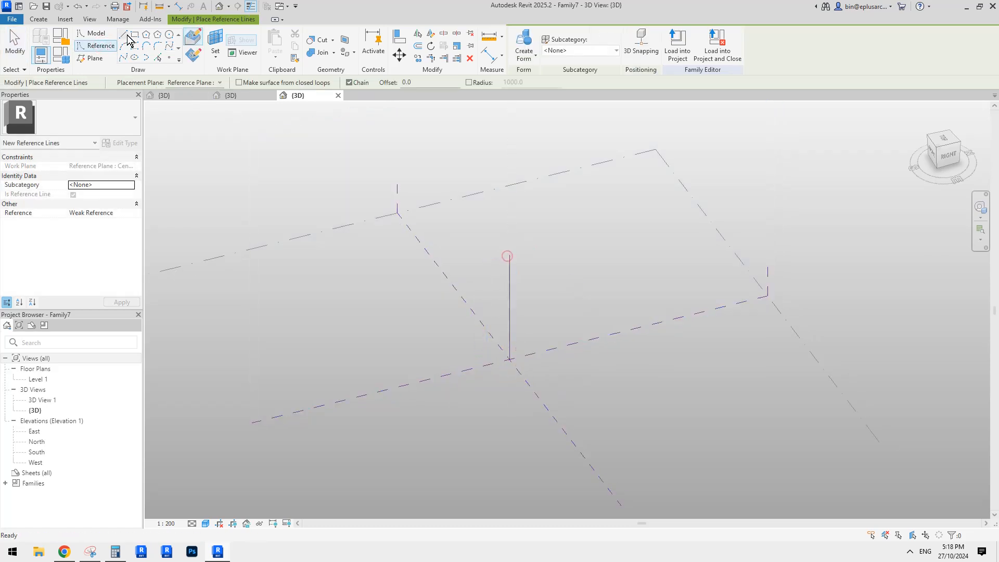
{"action": "key", "text": "Escape"}
Step: Draw a short reference line beside the vertical one on the same plane and adjust its ends to slope down and outward, about 10200 long
{"action": "left_click", "coordinate": [584, 270]}
{"action": "left_click", "coordinate": [546, 319]}
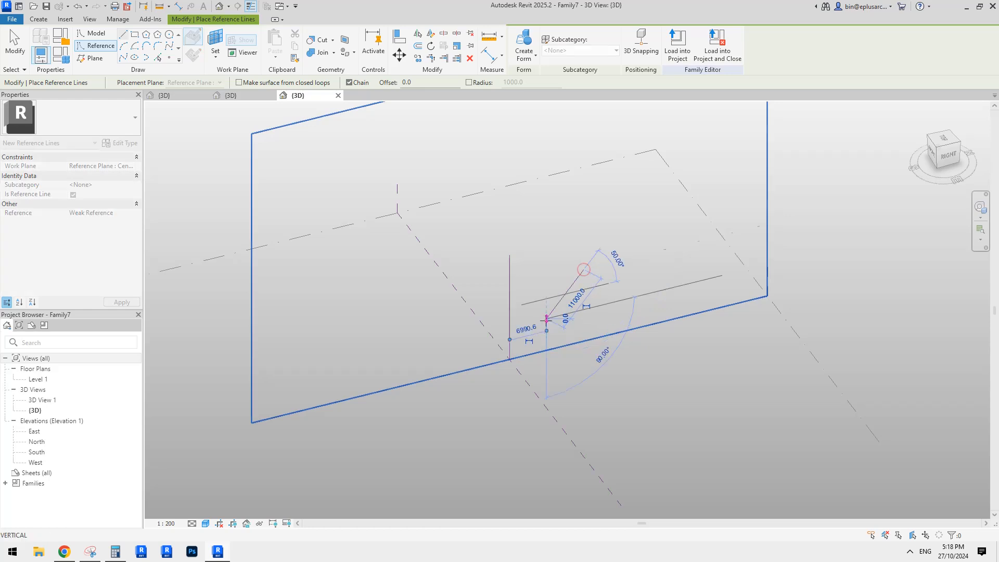
{"action": "key", "text": "Escape"}
{"action": "scroll", "coordinate": [587, 278], "scroll_direction": "up", "scroll_amount": 3}
{"action": "key", "text": "Escape"}
{"action": "left_click", "coordinate": [557, 299]}
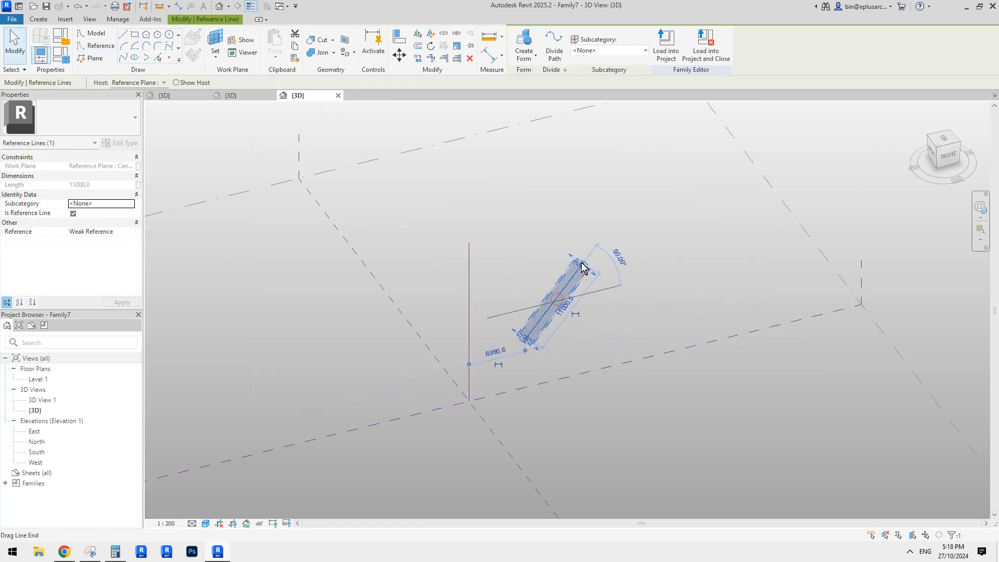
{"action": "left_click_drag", "start_coordinate": [581, 265], "coordinate": [496, 276]}
{"action": "left_click_drag", "start_coordinate": [525, 339], "coordinate": [555, 315]}
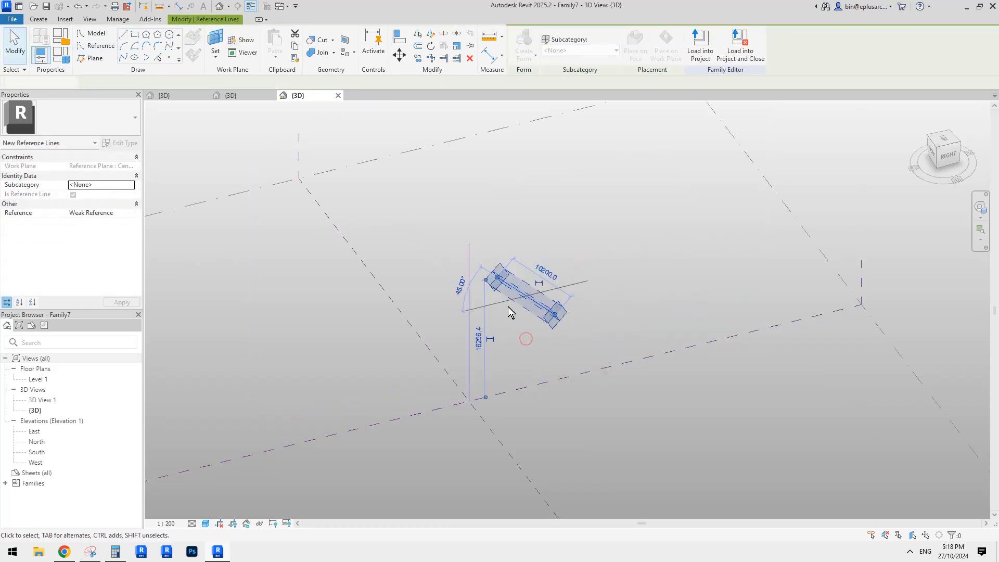
{"action": "left_click", "coordinate": [464, 300], "text": "ctrl"}
{"action": "left_click", "coordinate": [530, 48]}
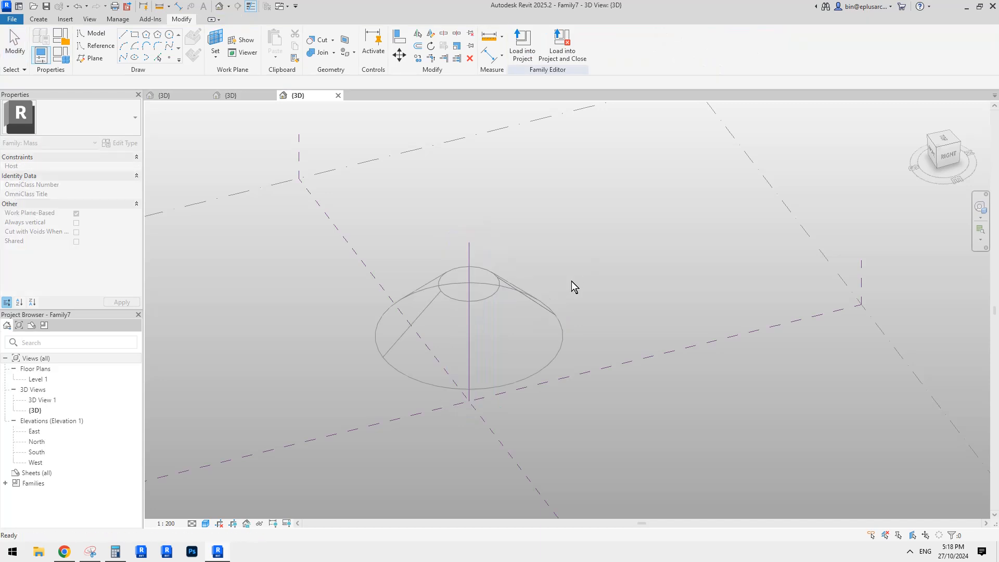
{"action": "key", "text": "ctrl+z"}
Step: Create a revolved conical surface form from the sloping reference line around the vertical reference line
{"action": "scroll", "coordinate": [571, 279], "scroll_direction": "up", "scroll_amount": 1}
{"action": "left_click", "coordinate": [531, 308]}
{"action": "left_click", "coordinate": [448, 293], "text": "ctrl"}
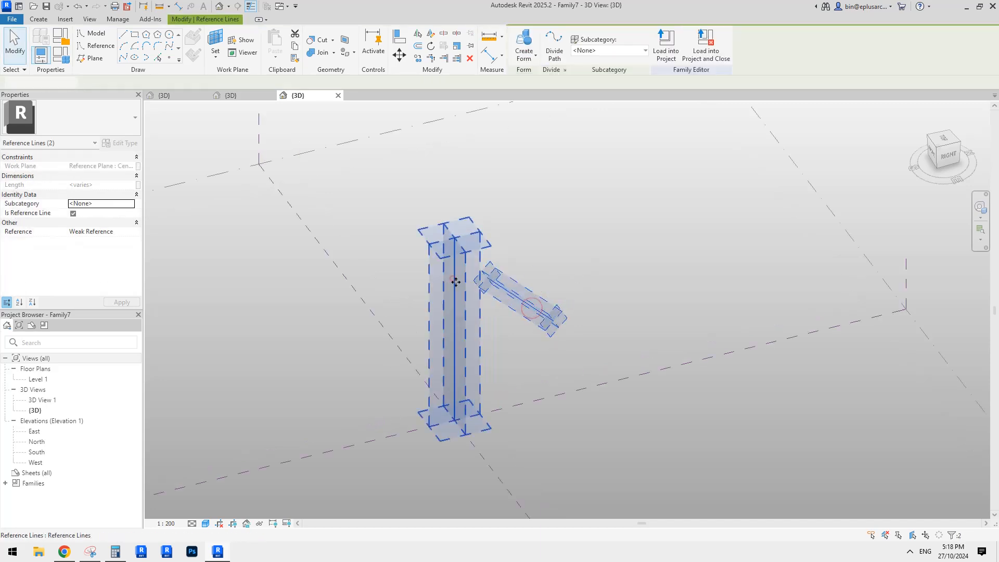
{"action": "left_click", "coordinate": [524, 42]}
{"action": "left_click", "coordinate": [691, 248]}
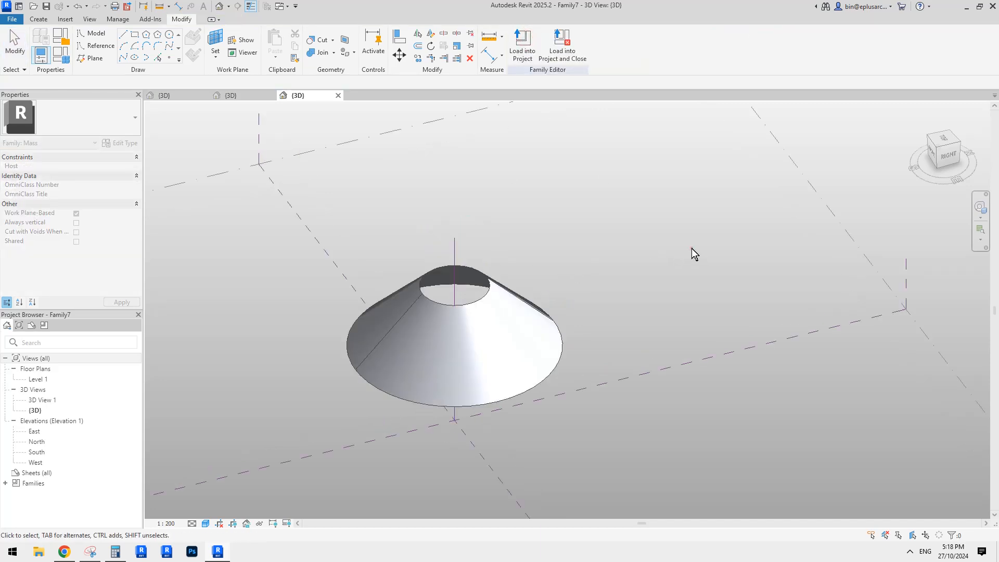
Step: Divide the surfaces of the full conical form into a UV grid
{"action": "scroll", "coordinate": [531, 312], "scroll_direction": "up", "scroll_amount": 1}
{"action": "mouse_move", "coordinate": [530, 314]}
{"action": "middle_mouse_down", "text": "shift"}
{"action": "mouse_move", "coordinate": [537, 303]}
{"action": "mouse_move", "coordinate": [553, 328]}
{"action": "middle_mouse_up", "text": "shift"}
{"action": "middle_click_drag", "start_coordinate": [553, 328], "coordinate": [646, 287]}
{"action": "left_click", "coordinate": [558, 327]}
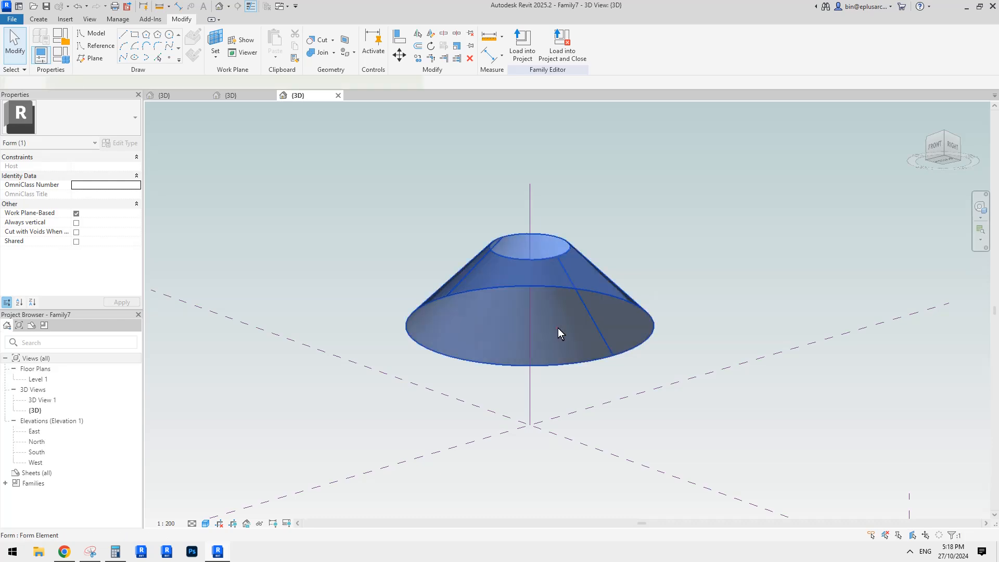
{"action": "left_click", "coordinate": [578, 47]}
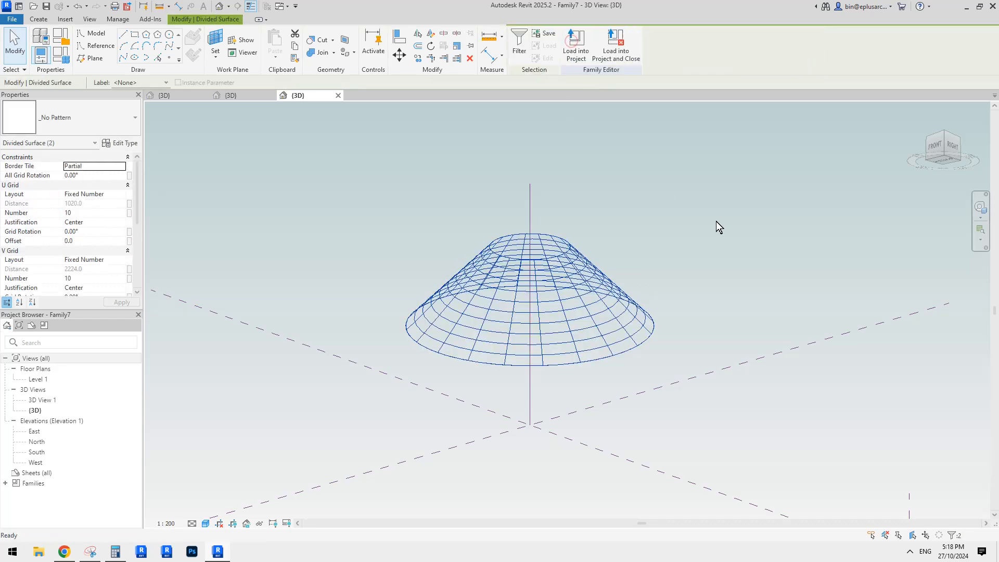
{"action": "left_click", "coordinate": [563, 310]}
{"action": "left_click", "coordinate": [612, 277]}
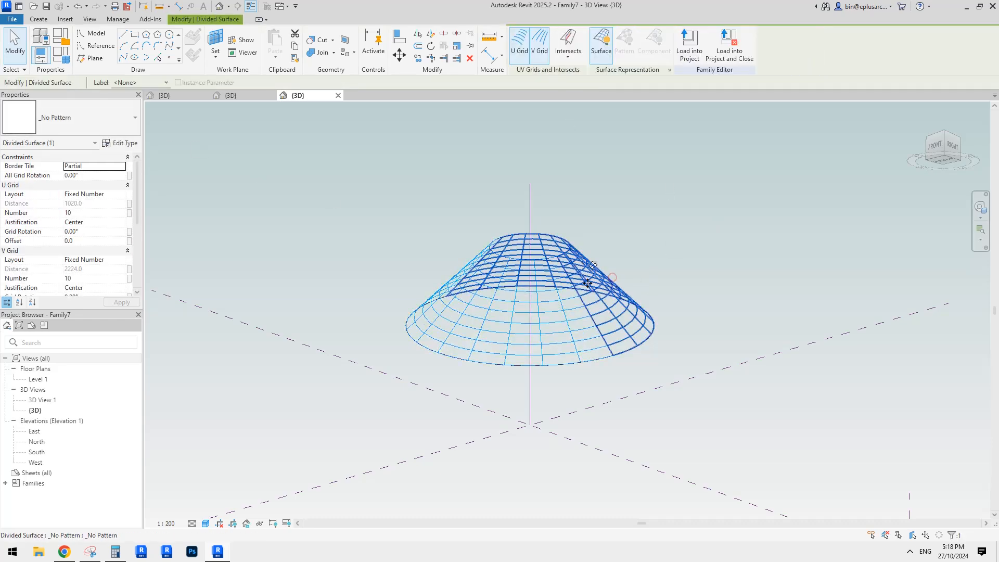
Step: Reduce the revolved form's End Angle so the cone covers only part of a full circle
{"action": "left_click", "coordinate": [654, 261]}
{"action": "key", "text": "Tab"}
{"action": "left_click", "coordinate": [623, 293]}
{"action": "left_click", "coordinate": [113, 177]}
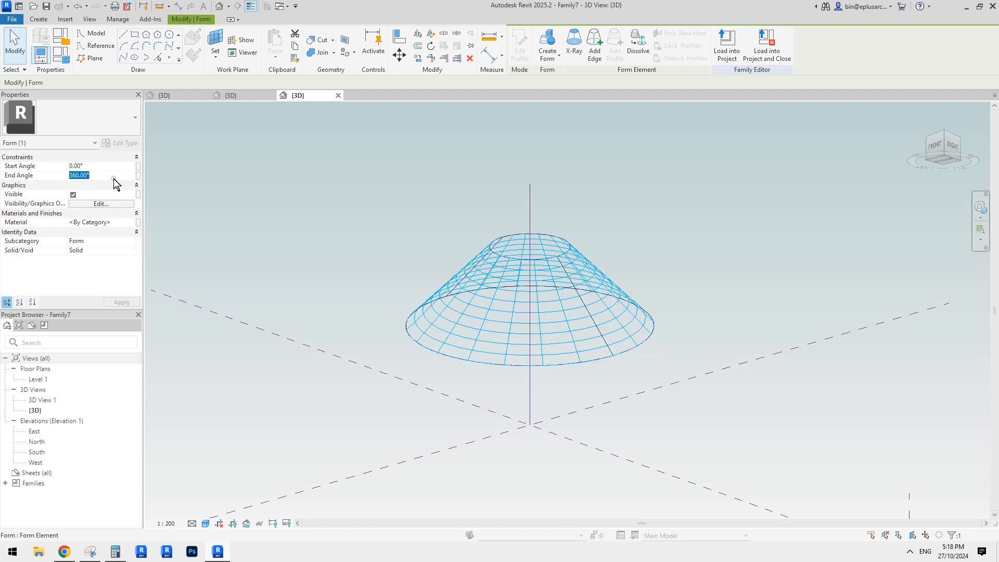
{"action": "middle_click_drag", "start_coordinate": [586, 227], "coordinate": [590, 238]}
{"action": "scroll", "coordinate": [590, 238], "scroll_direction": "up", "scroll_amount": 1}
{"action": "left_click", "coordinate": [589, 238]}
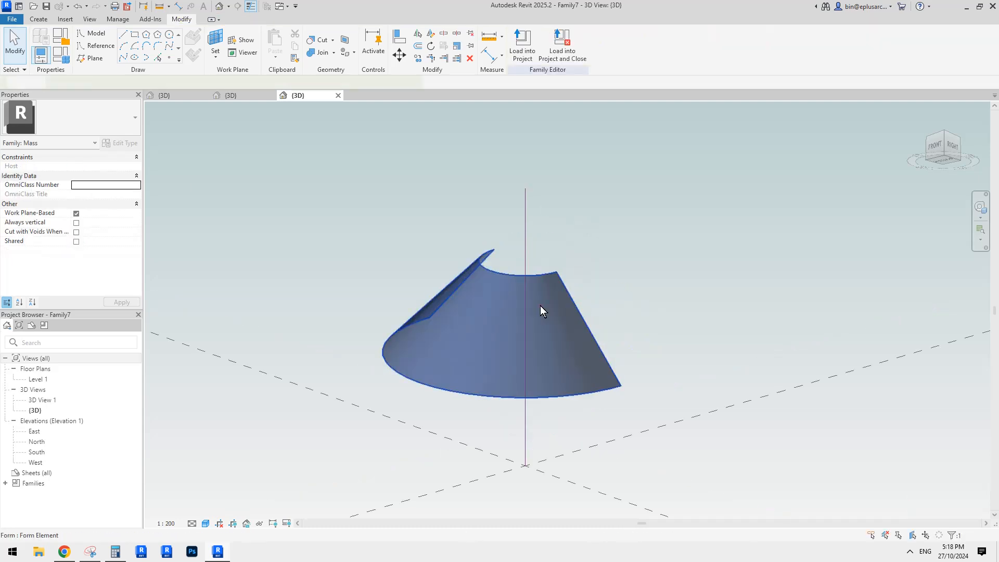
Step: Divide the partial cone's surface and apply the Rhomboid pattern to it
{"action": "left_click", "coordinate": [540, 306]}
{"action": "left_click", "coordinate": [72, 108]}
{"action": "left_click", "coordinate": [586, 38]}
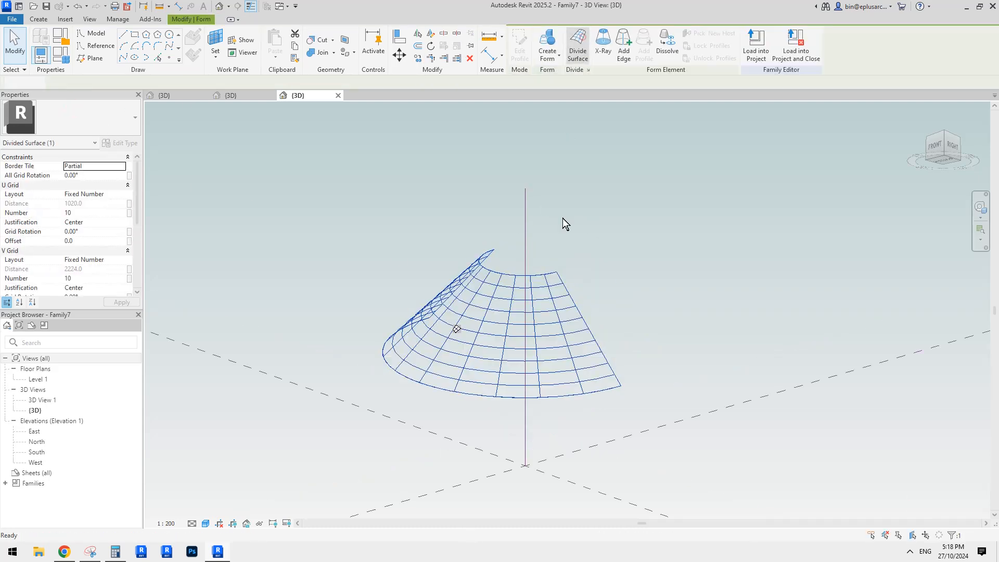
{"action": "left_click", "coordinate": [125, 119]}
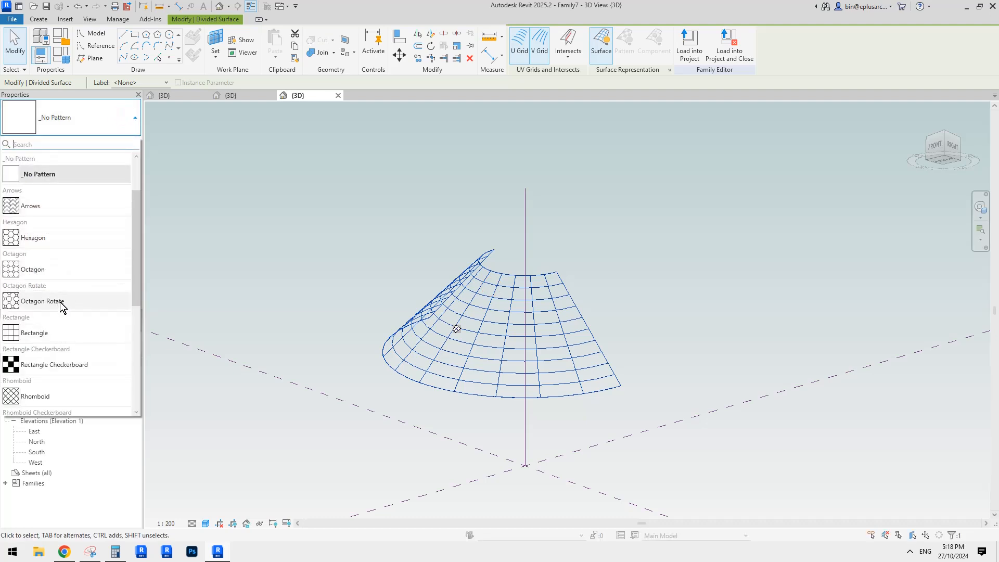
{"action": "scroll", "coordinate": [63, 375], "scroll_direction": "down", "scroll_amount": 1}
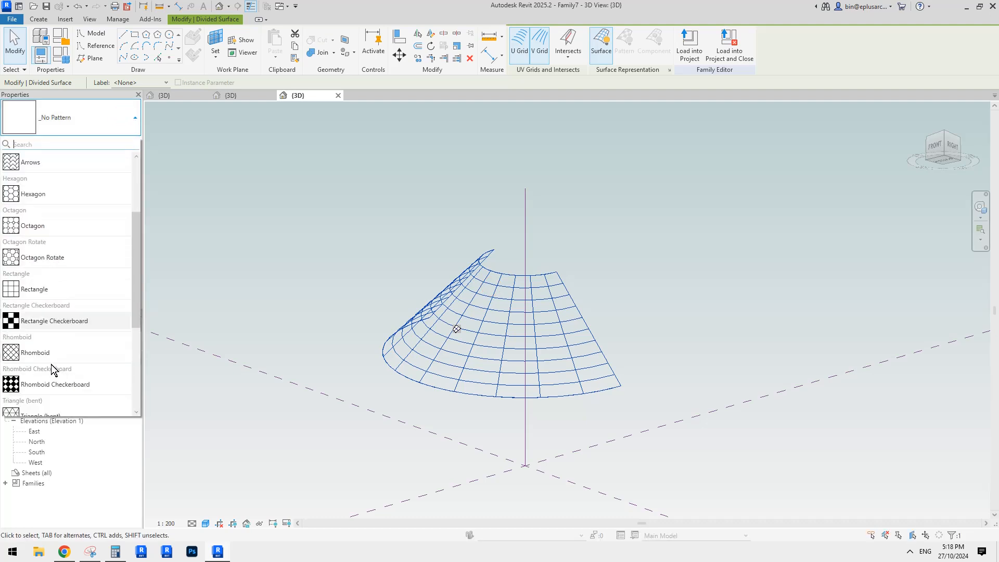
{"action": "left_click", "coordinate": [58, 354]}
Step: Set the divided surface's V Grid number to 20
{"action": "middle_click_drag", "start_coordinate": [659, 283], "coordinate": [540, 311], "text": "shift"}
{"action": "scroll", "coordinate": [494, 325], "scroll_direction": "up", "scroll_amount": 3}
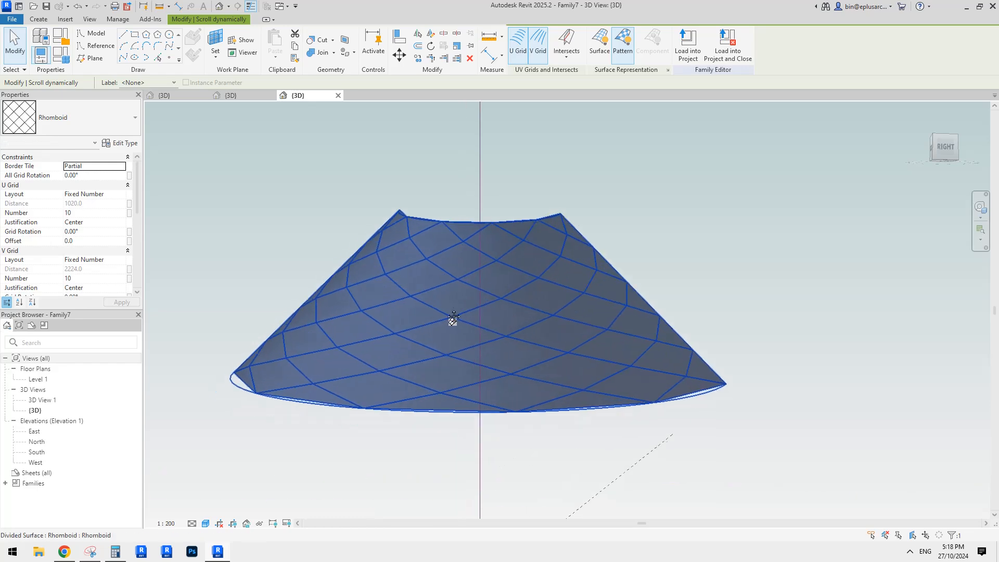
{"action": "left_click", "coordinate": [99, 278]}
{"action": "type", "text": "20"}
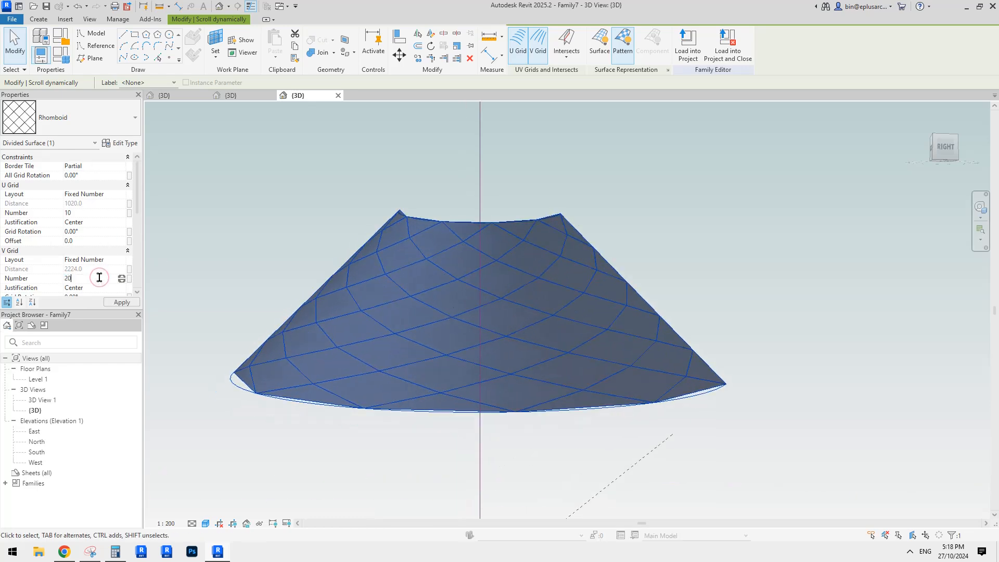
{"action": "middle_click_drag", "start_coordinate": [615, 145], "coordinate": [500, 145], "text": "shift"}
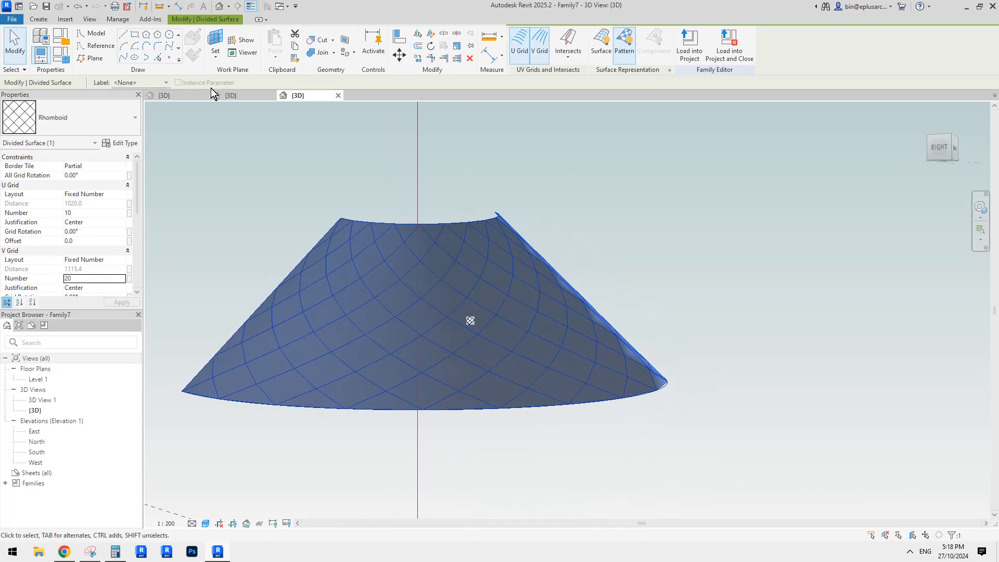
Step: Load the pattern-based panel family Family6 into the mass family Family7 and select the divided surface there
{"action": "left_click", "coordinate": [185, 95]}
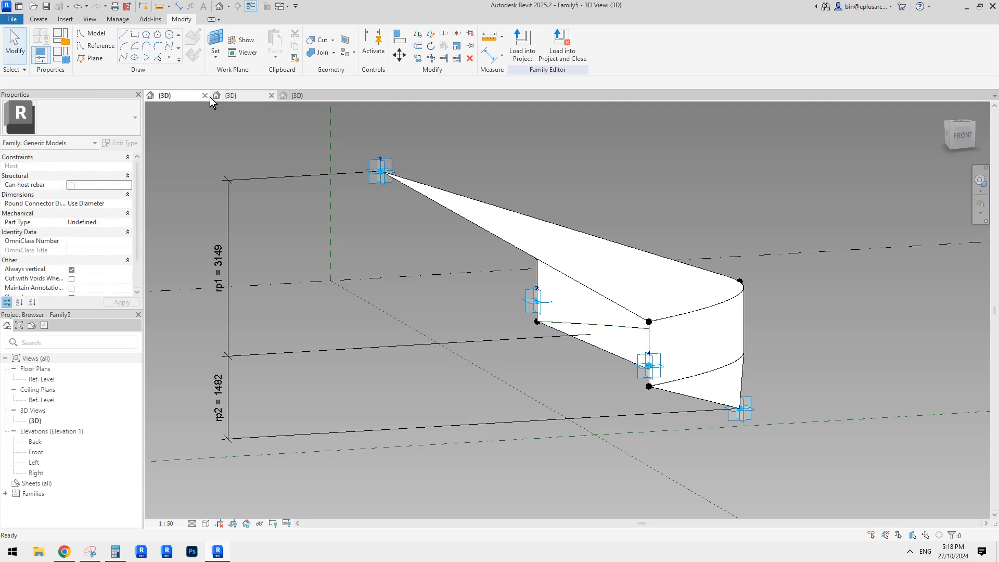
{"action": "left_click", "coordinate": [252, 97]}
{"action": "left_click", "coordinate": [524, 49]}
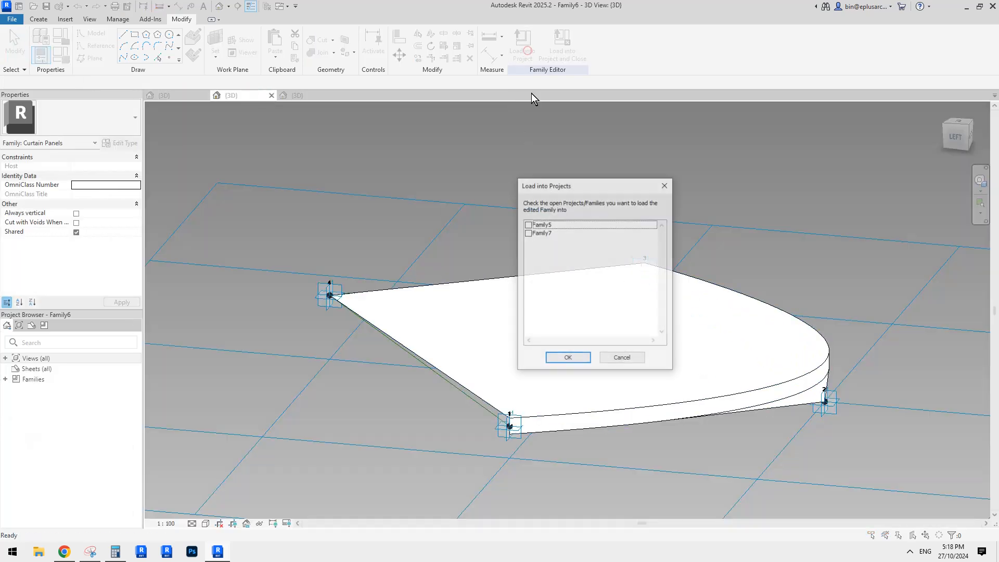
{"action": "left_click", "coordinate": [568, 358]}
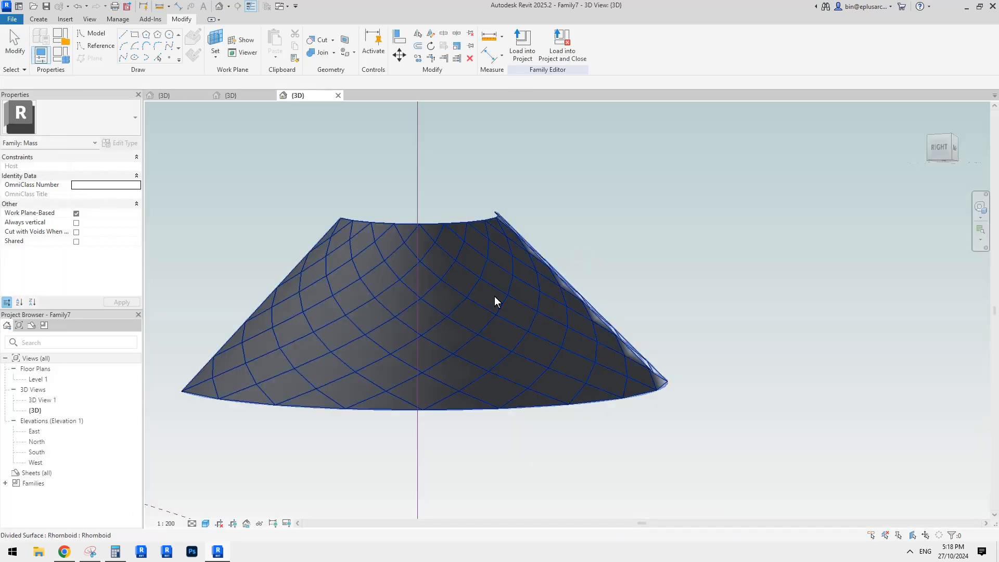
{"action": "left_click", "coordinate": [486, 291]}
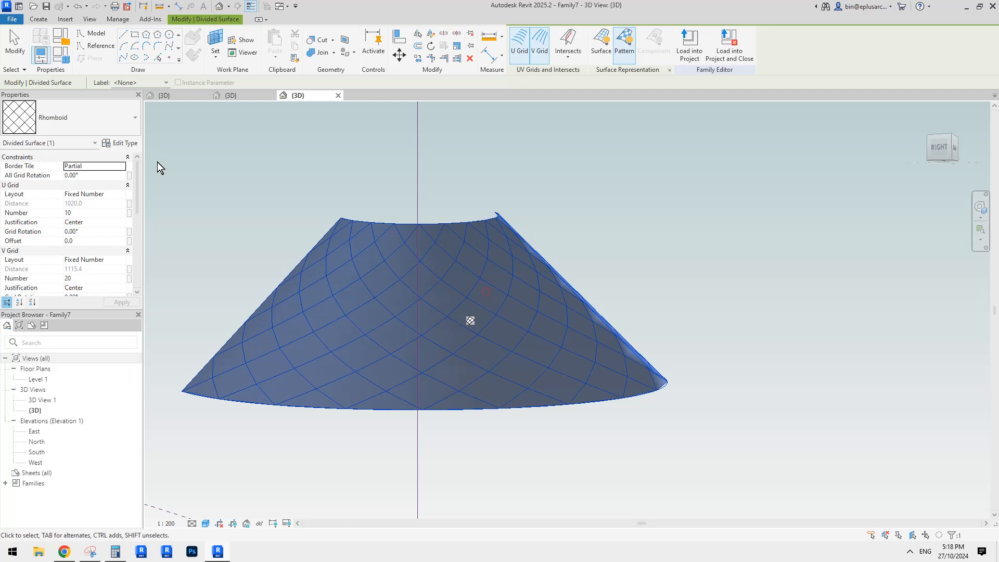
Step: Apply the Rhomboid Family6 panel component to the divided surface of the partial cone
{"action": "left_click", "coordinate": [73, 128]}
{"action": "scroll", "coordinate": [66, 364], "scroll_direction": "down", "scroll_amount": 1}
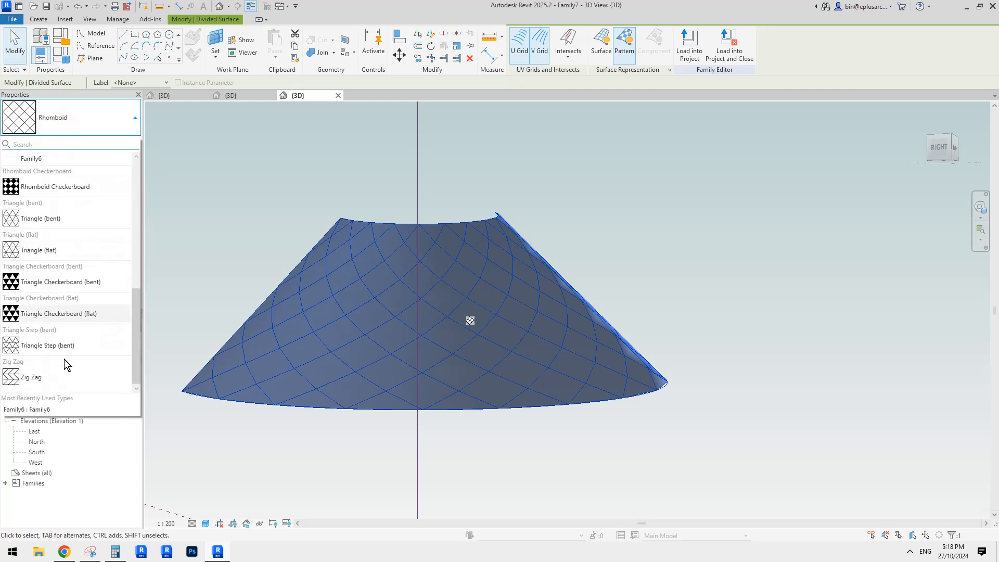
{"action": "scroll", "coordinate": [52, 358], "scroll_direction": "up", "scroll_amount": 3}
{"action": "left_click", "coordinate": [37, 253]}
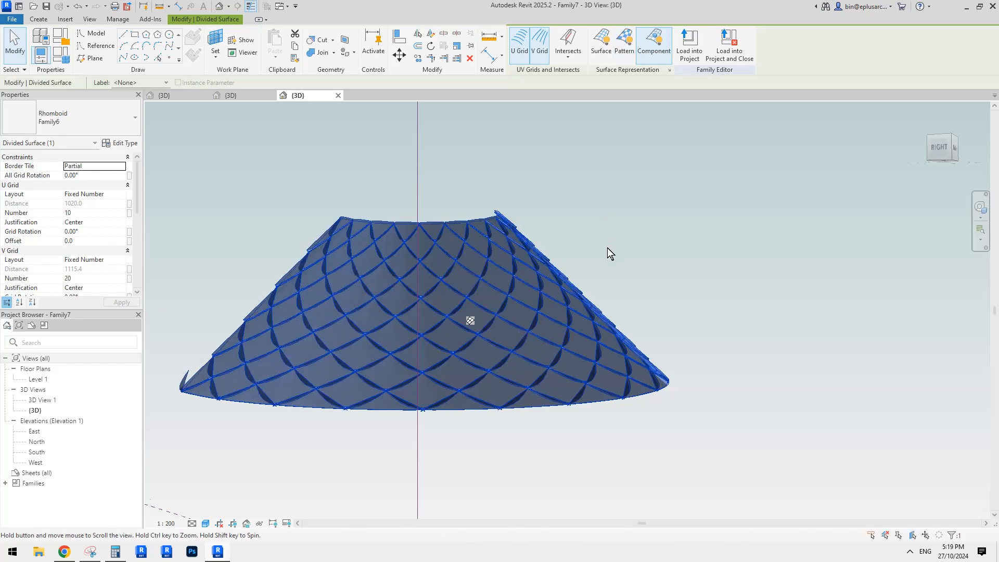
{"action": "left_click", "coordinate": [686, 252]}
{"action": "middle_click_drag", "start_coordinate": [607, 248], "coordinate": [290, 361]}
{"action": "scroll", "coordinate": [519, 304], "scroll_direction": "up", "scroll_amount": 2}
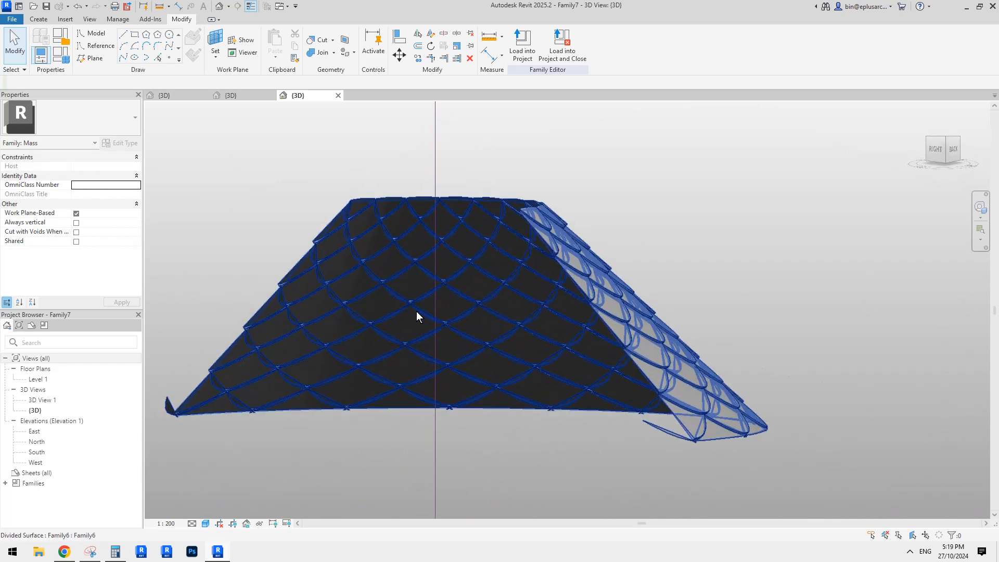
{"action": "left_click", "coordinate": [245, 96]}
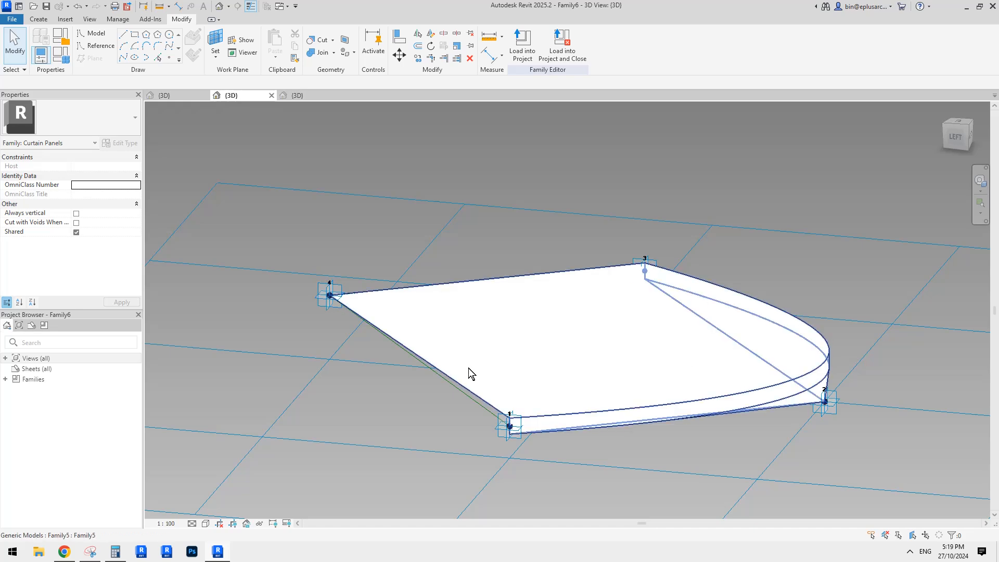
{"action": "left_click", "coordinate": [297, 94]}
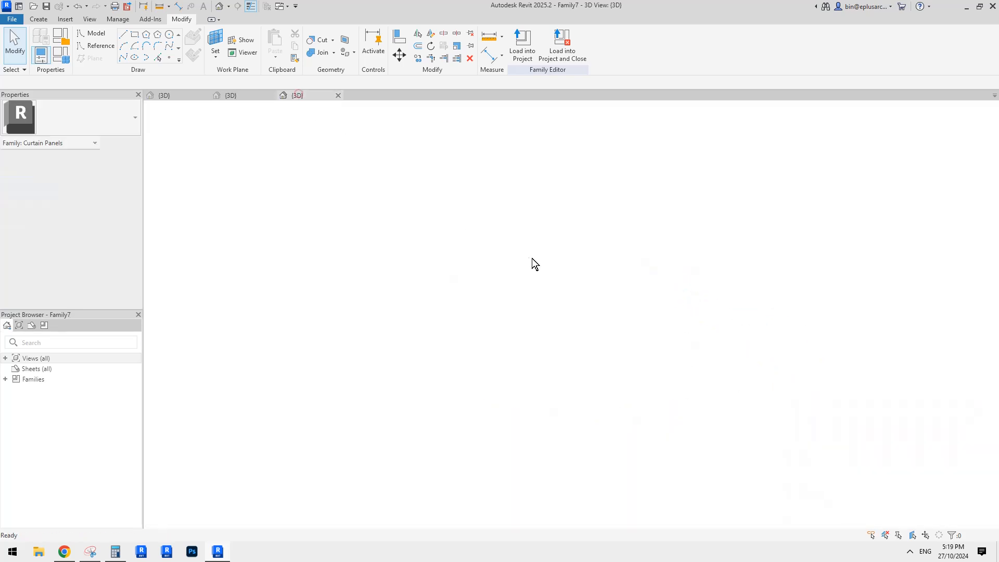
Step: Try All Grid Rotation values of 180°, 90° and -90° on the divided surface and return it to 0°
{"action": "left_click", "coordinate": [95, 176]}
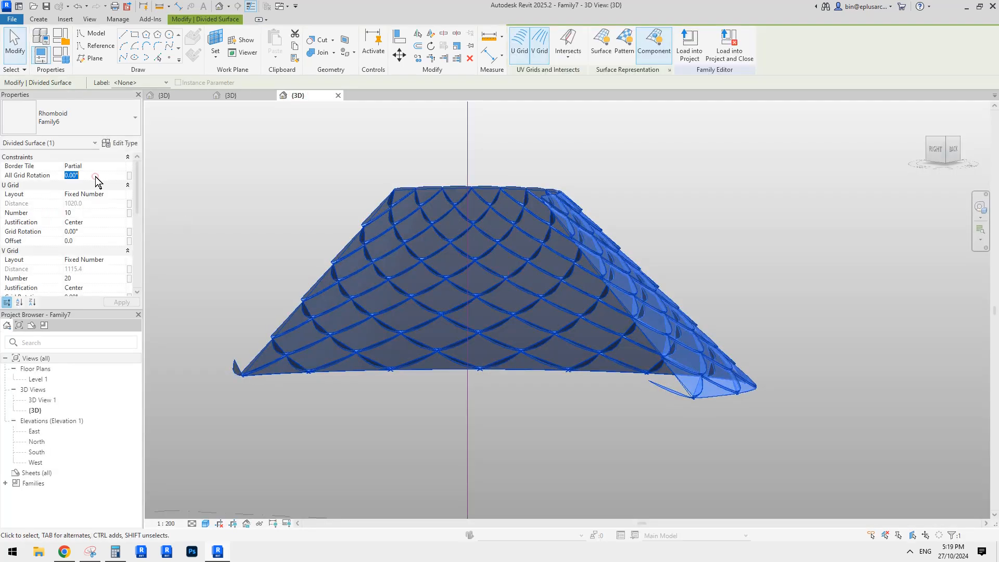
{"action": "type", "text": "180"}
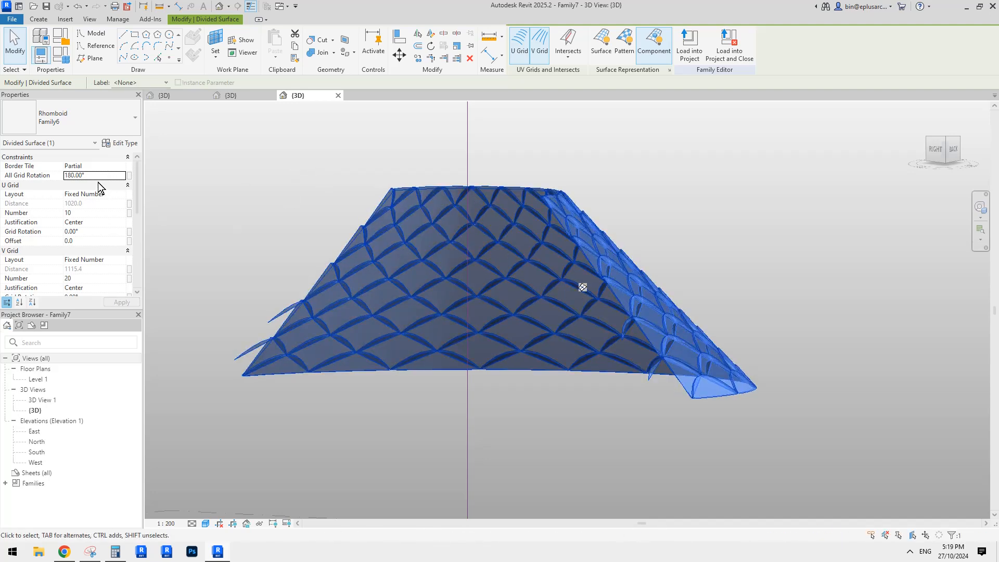
{"action": "left_click", "coordinate": [99, 176]}
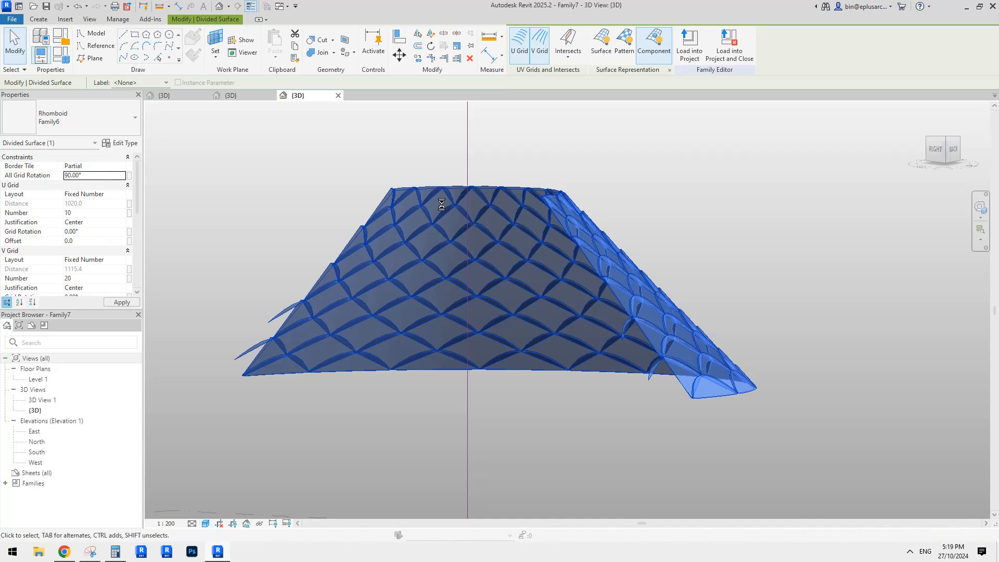
{"action": "left_click", "coordinate": [816, 284]}
{"action": "middle_click_drag", "start_coordinate": [816, 285], "coordinate": [856, 313], "text": "shift"}
{"action": "left_click", "coordinate": [624, 294]}
{"action": "left_click", "coordinate": [94, 175]}
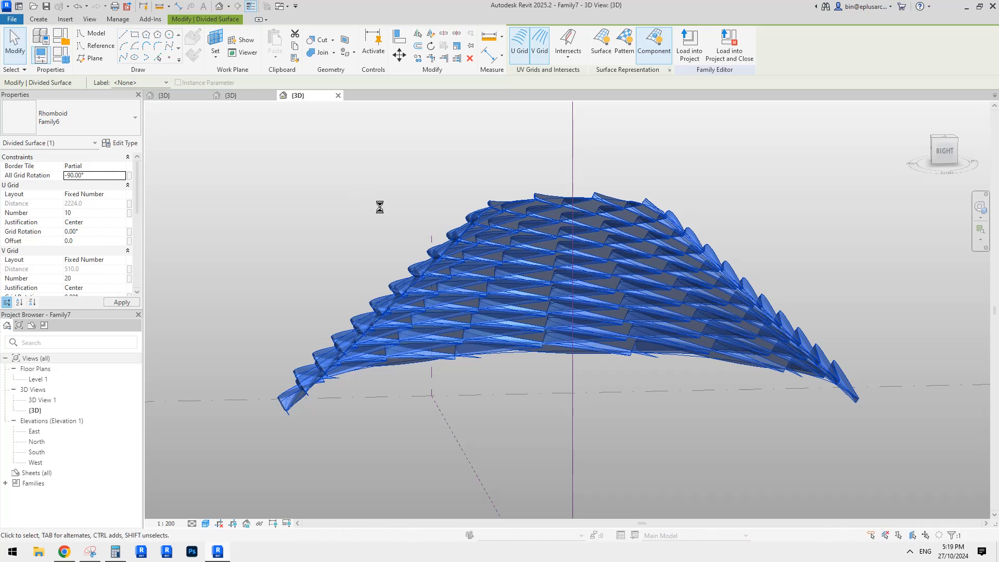
{"action": "middle_click_drag", "start_coordinate": [569, 368], "coordinate": [541, 255], "text": "shift"}
{"action": "left_click", "coordinate": [542, 253]}
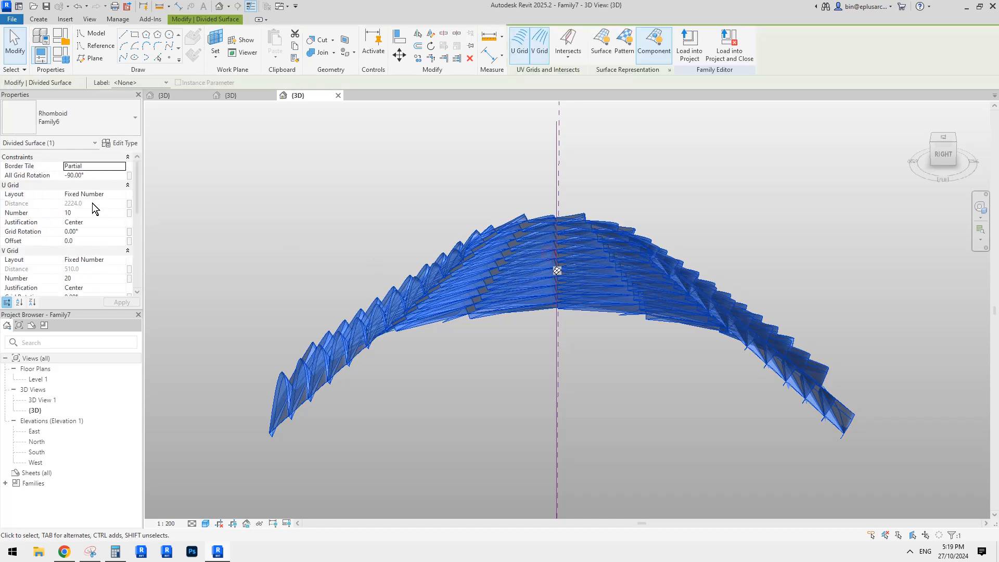
{"action": "left_click", "coordinate": [97, 177]}
{"action": "type", "text": "0"}
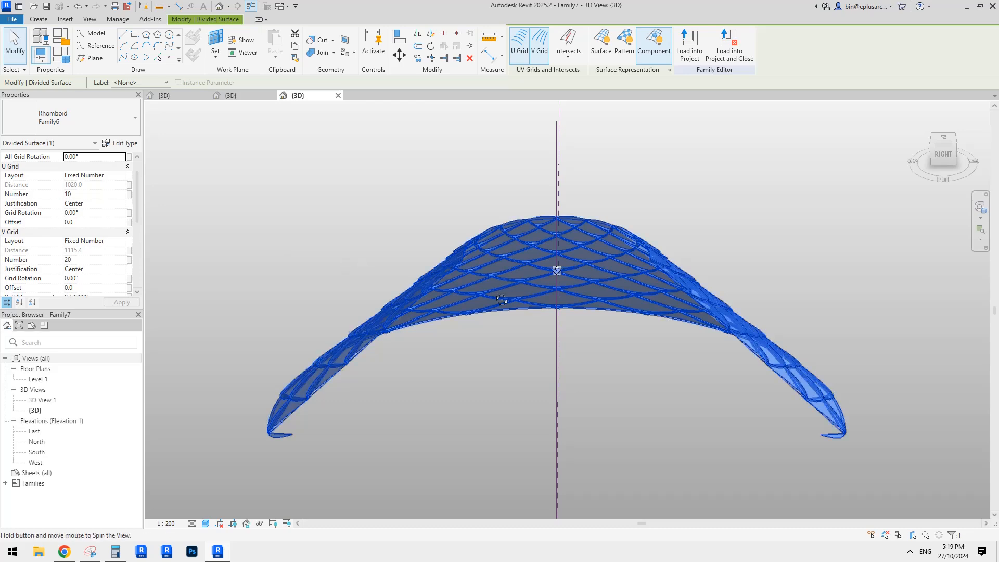
{"action": "middle_click_drag", "start_coordinate": [275, 255], "coordinate": [212, 307], "text": "shift"}
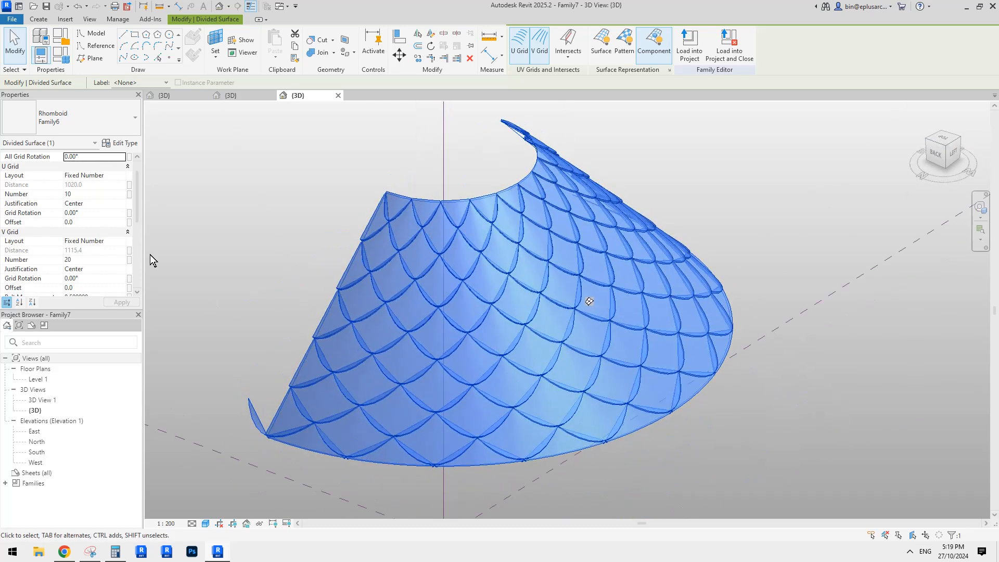
Step: Turn on Component Flip for the panels on the divided surface
{"action": "scroll", "coordinate": [81, 273], "scroll_direction": "down", "scroll_amount": 3}
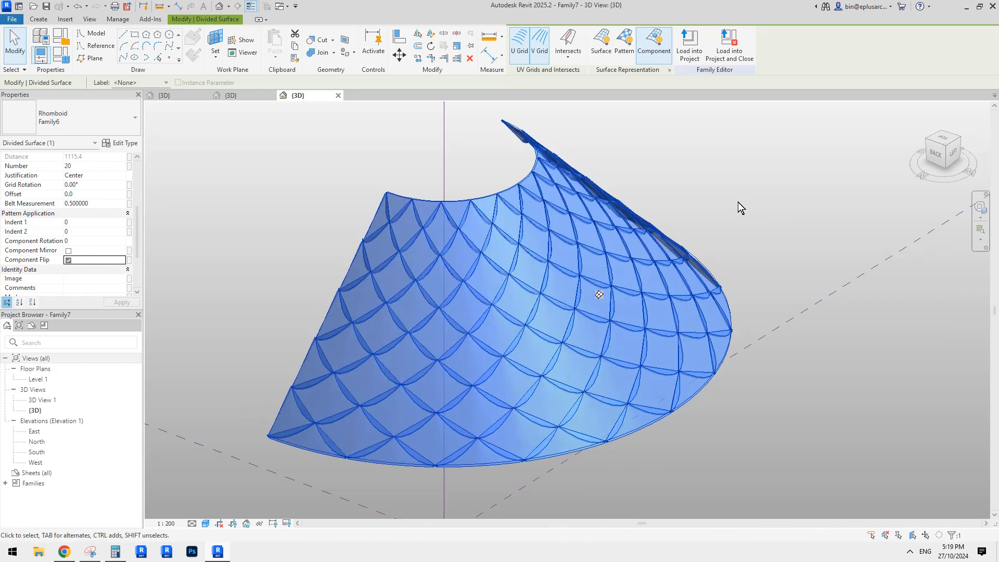
{"action": "middle_click_drag", "start_coordinate": [738, 202], "coordinate": [758, 230], "text": "shift"}
{"action": "left_click", "coordinate": [746, 255]}
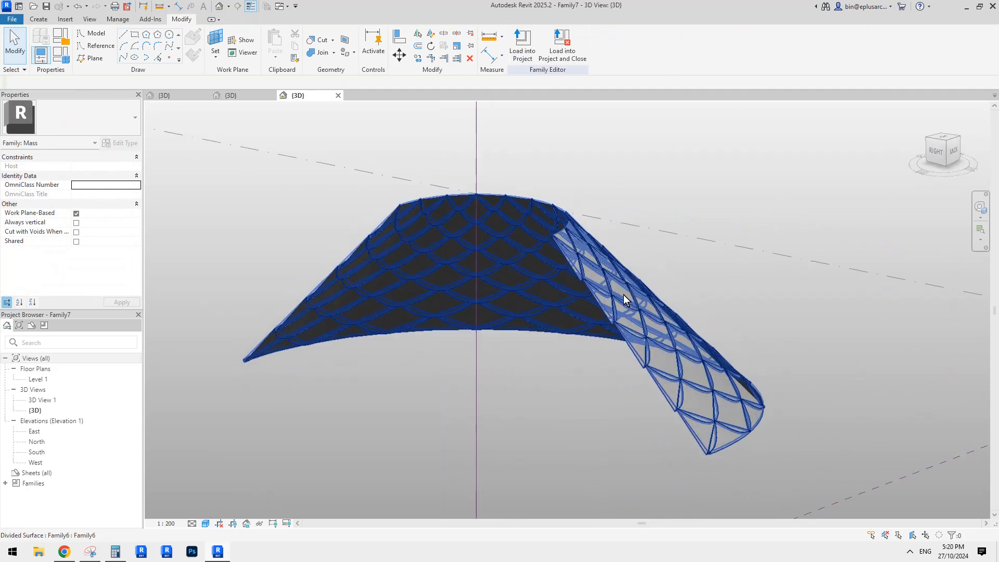
Step: Set the panel family Family6 to Always vertical and reload it into the mass family Family7
{"action": "left_click", "coordinate": [250, 95]}
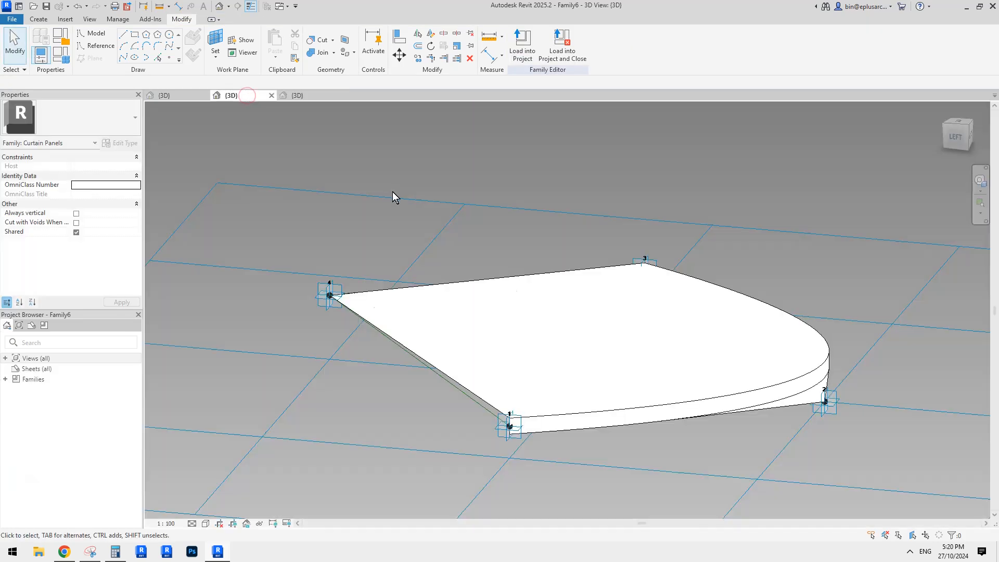
{"action": "left_click", "coordinate": [76, 213]}
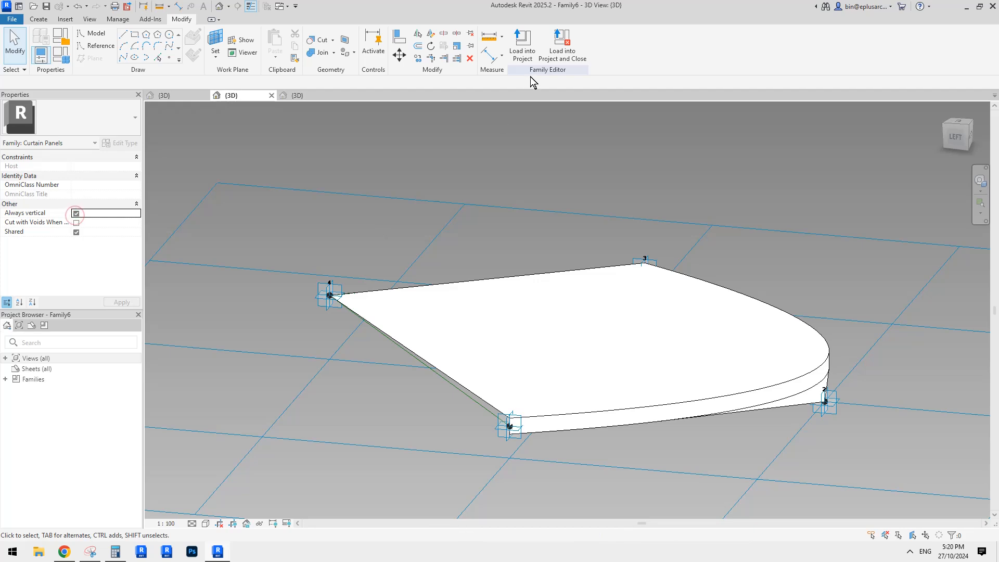
{"action": "left_click", "coordinate": [533, 39]}
{"action": "left_click", "coordinate": [570, 362]}
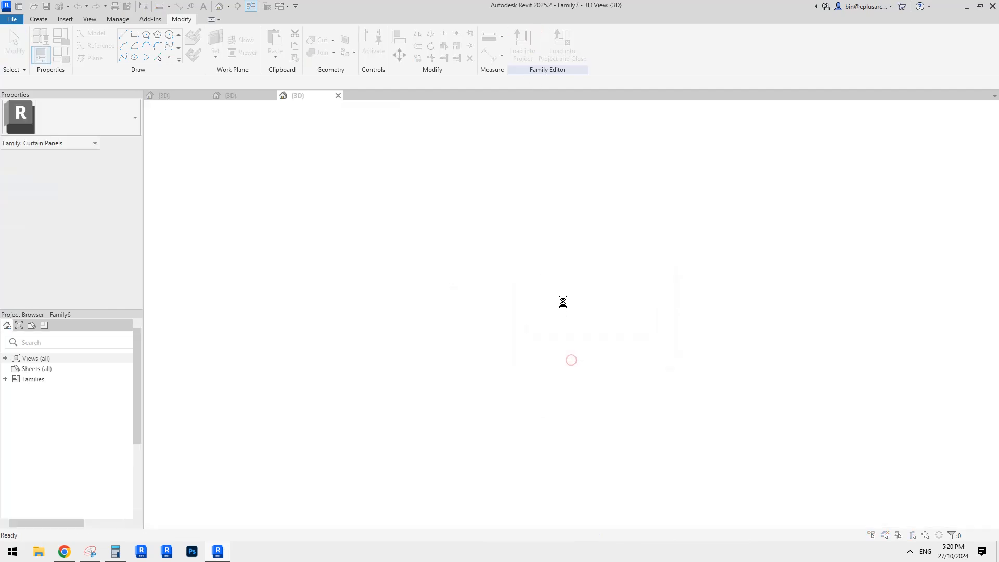
{"action": "left_click", "coordinate": [515, 240]}
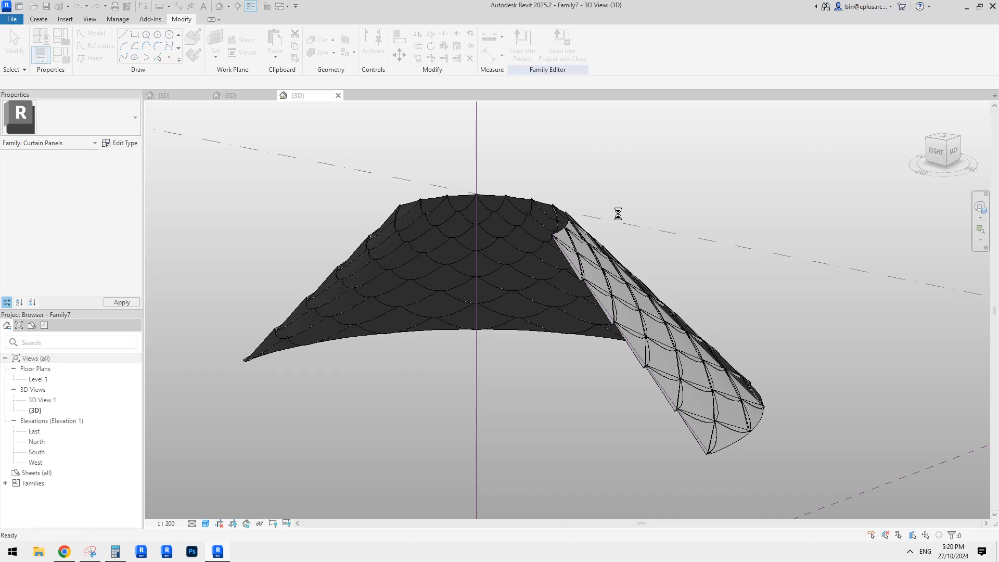
{"action": "middle_click_drag", "start_coordinate": [618, 214], "coordinate": [572, 249], "text": "shift"}
Step: Turn off Component Flip for the vertical panels on the divided surface
{"action": "left_click", "coordinate": [526, 278]}
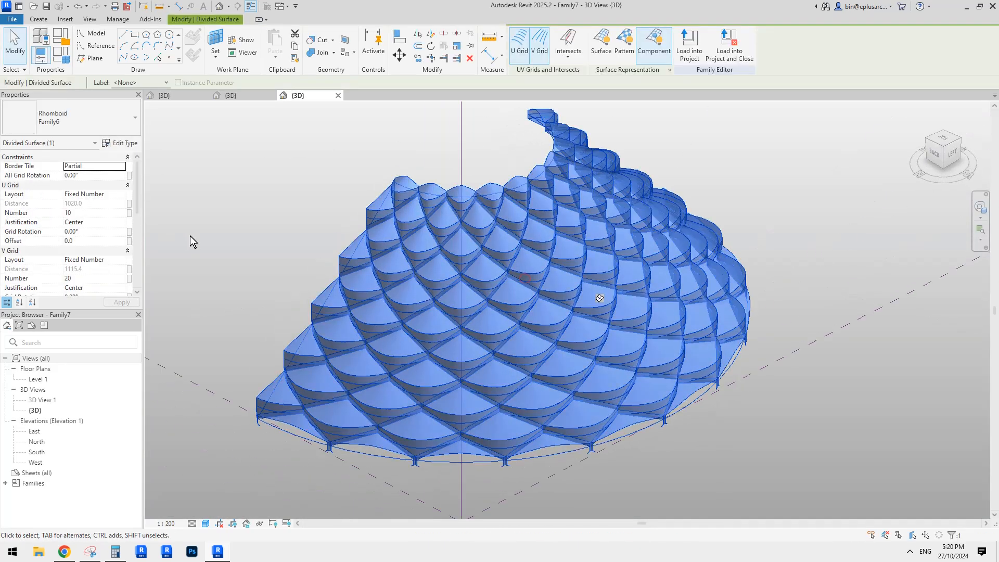
{"action": "scroll", "coordinate": [81, 248], "scroll_direction": "down", "scroll_amount": 3}
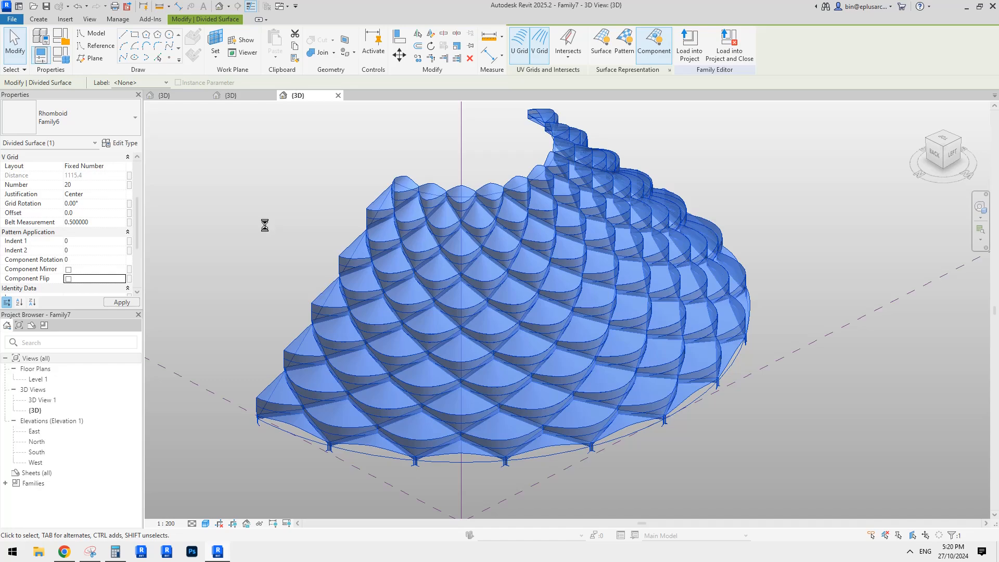
{"action": "key", "text": "Escape"}
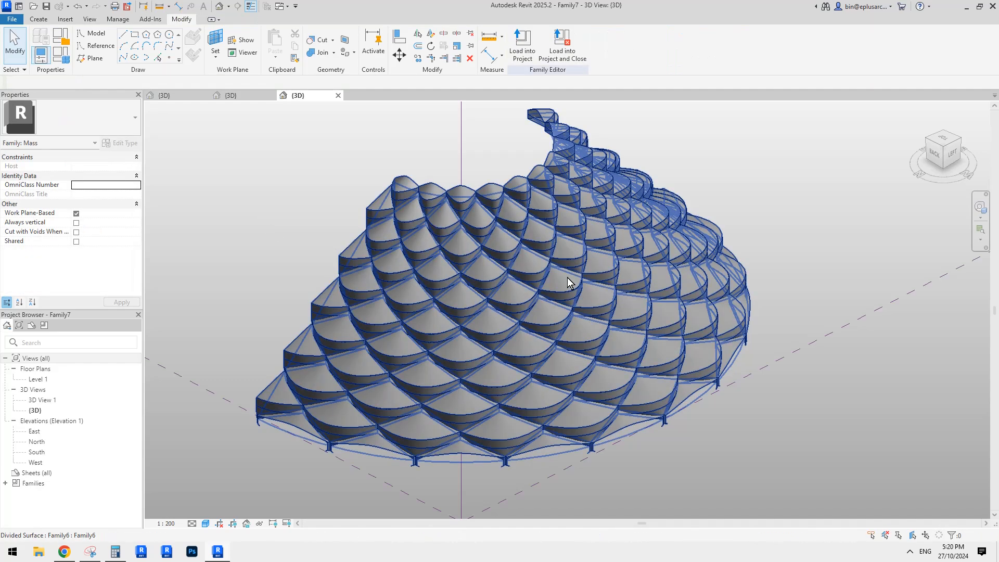
{"action": "mouse_move", "coordinate": [568, 283]}
{"action": "middle_mouse_down", "text": "shift"}
{"action": "mouse_move", "coordinate": [733, 249]}
{"action": "mouse_move", "coordinate": [715, 219]}
{"action": "mouse_move", "coordinate": [763, 228]}
{"action": "mouse_move", "coordinate": [689, 192]}
{"action": "middle_mouse_up", "text": "shift"}
{"action": "scroll", "coordinate": [664, 239], "scroll_direction": "up", "scroll_amount": 1}
{"action": "middle_click_drag", "start_coordinate": [661, 239], "coordinate": [545, 253], "text": "shift"}
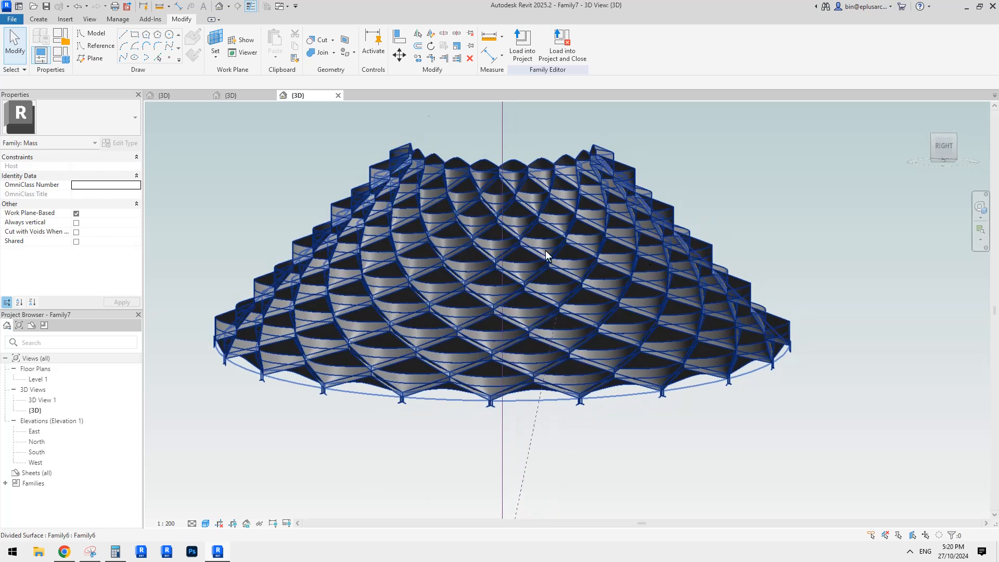
Step: Examine the vertical panels on the cone up close, including how a single nested Family5 component meets its neighbours
{"action": "left_click", "coordinate": [394, 251]}
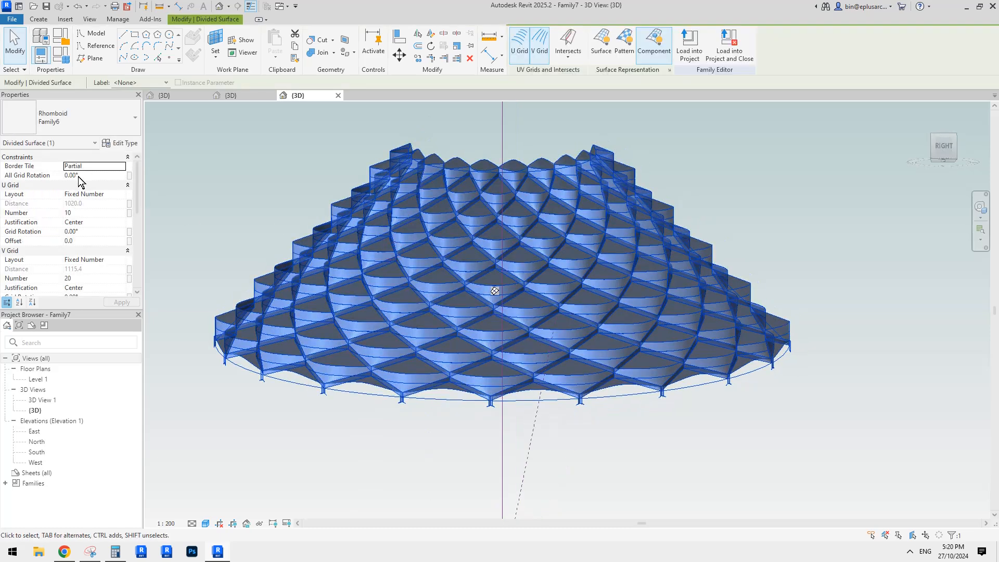
{"action": "left_click", "coordinate": [251, 94]}
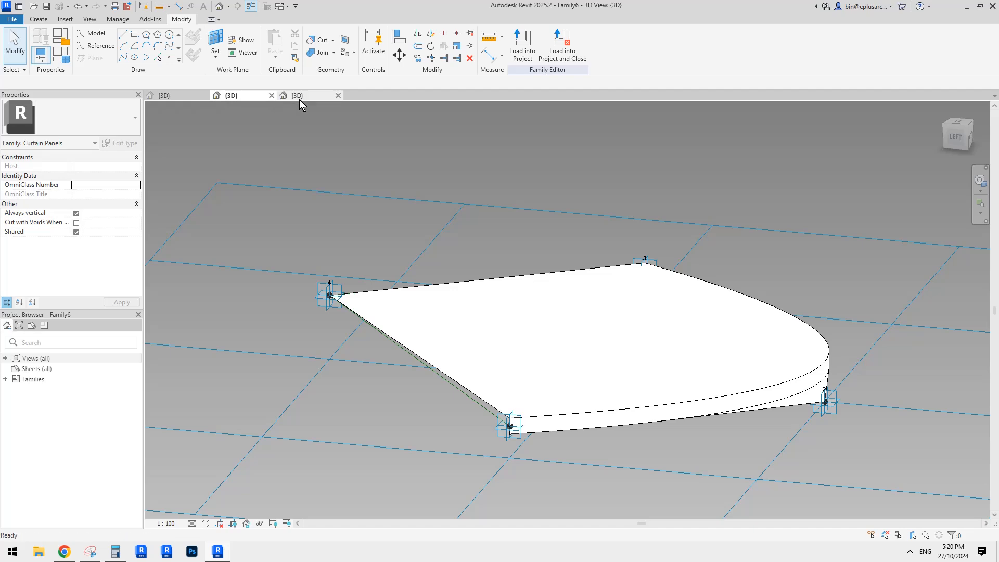
{"action": "left_click", "coordinate": [299, 96]}
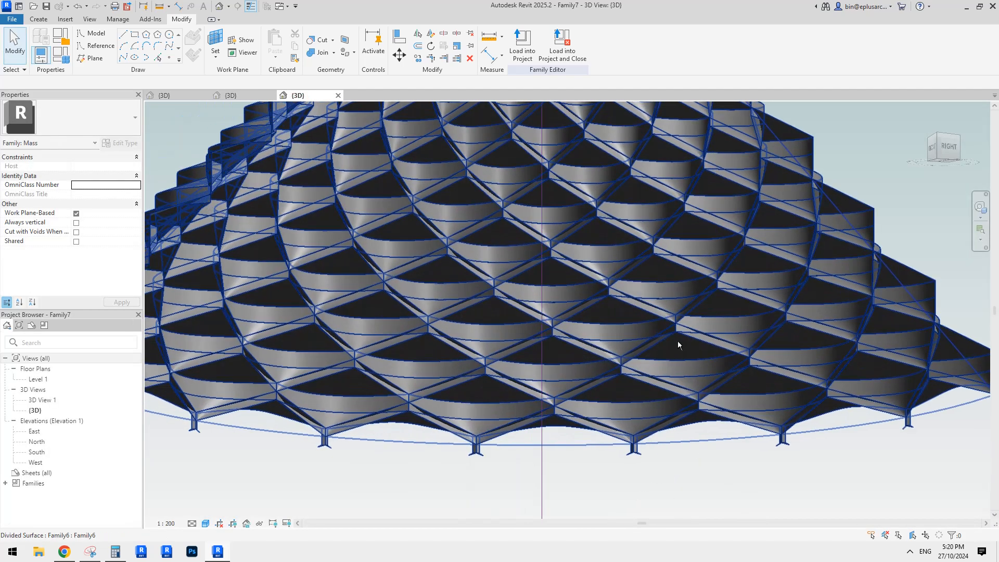
{"action": "left_click", "coordinate": [614, 316]}
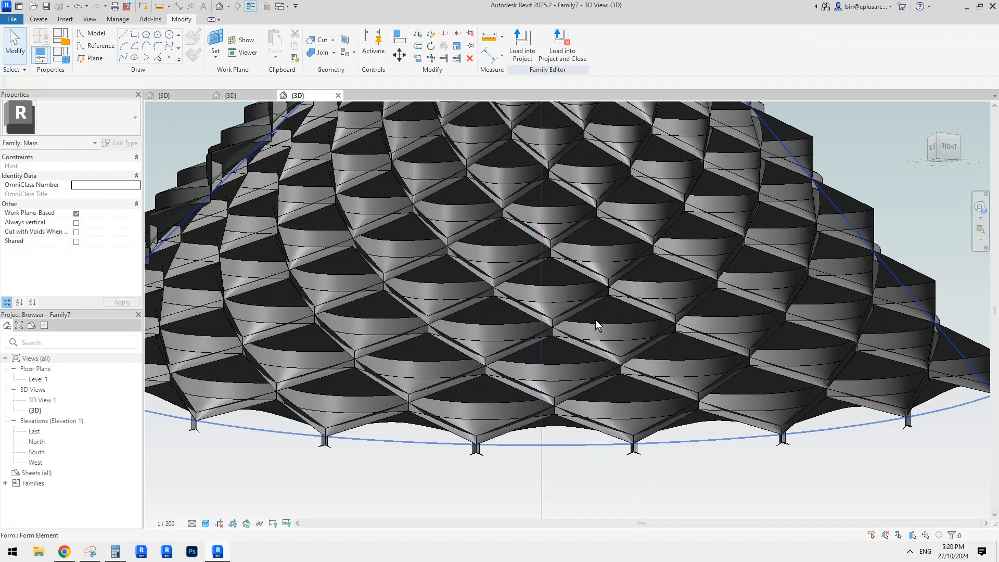
{"action": "middle_click_drag", "start_coordinate": [648, 350], "coordinate": [700, 357], "text": "shift"}
{"action": "left_click", "coordinate": [607, 345]}
{"action": "scroll", "coordinate": [591, 357], "scroll_direction": "up", "scroll_amount": 3}
{"action": "scroll", "coordinate": [566, 297], "scroll_direction": "up", "scroll_amount": 2}
{"action": "middle_click_drag", "start_coordinate": [566, 297], "coordinate": [629, 347], "text": "shift"}
{"action": "scroll", "coordinate": [581, 308], "scroll_direction": "up", "scroll_amount": 1}
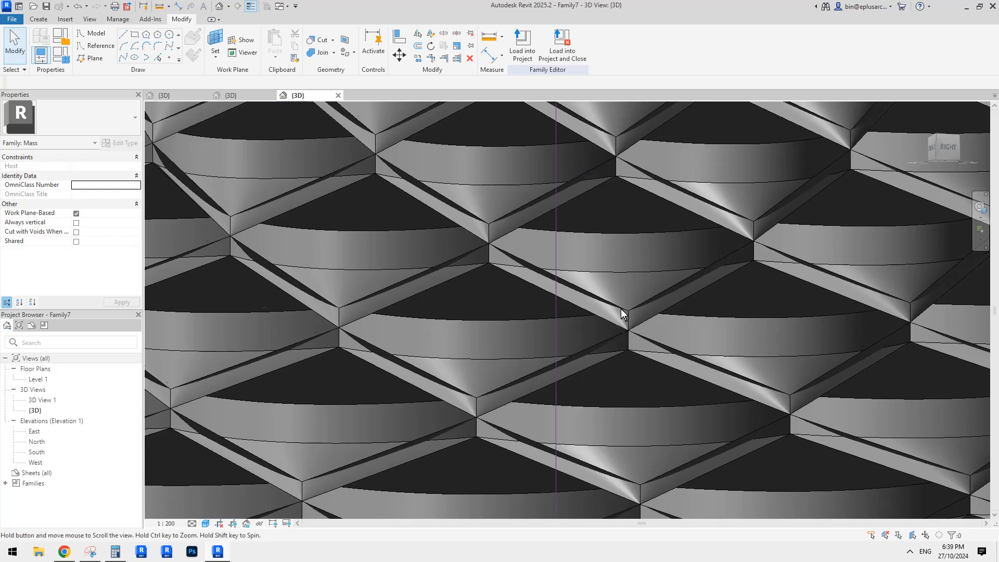
{"action": "left_click", "coordinate": [584, 255]}
{"action": "scroll", "coordinate": [593, 290], "scroll_direction": "up", "scroll_amount": 3}
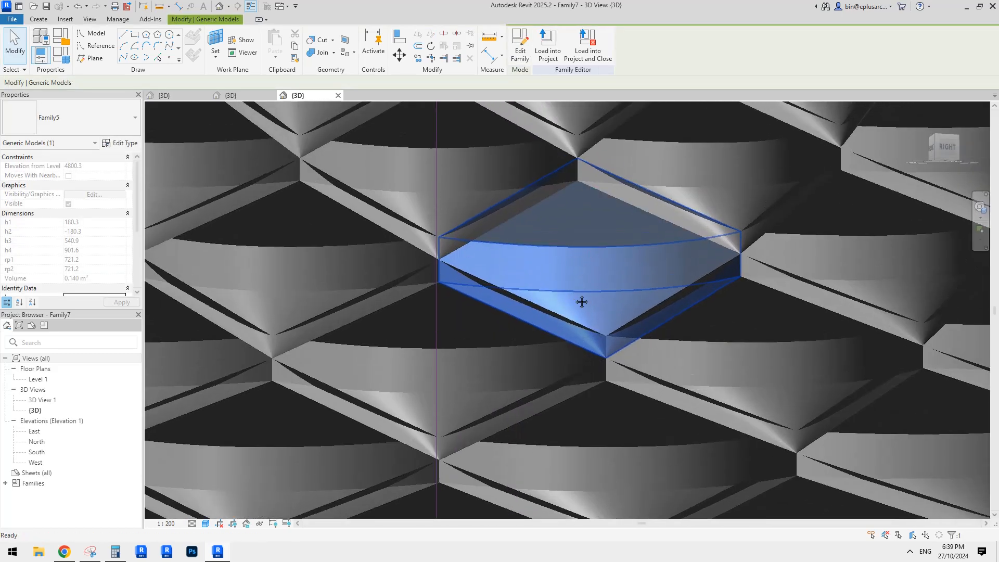
{"action": "middle_click_drag", "start_coordinate": [581, 302], "coordinate": [676, 367], "text": "shift"}
{"action": "scroll", "coordinate": [613, 361], "scroll_direction": "up", "scroll_amount": 1}
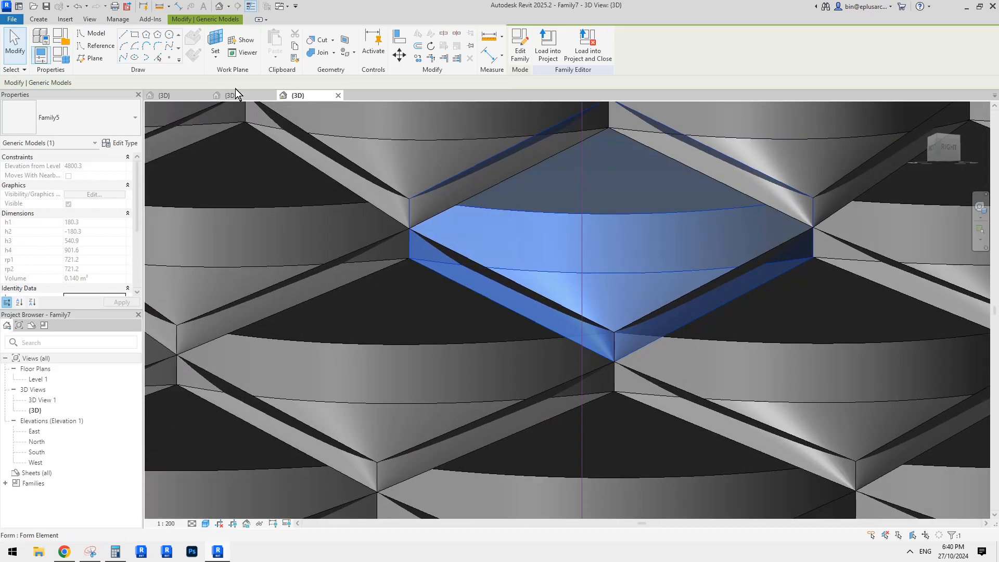
Step: Compare the Family5 component's shape with adjoining nested panels on the cone, checking the corner where they overlap
{"action": "left_click", "coordinate": [188, 94]}
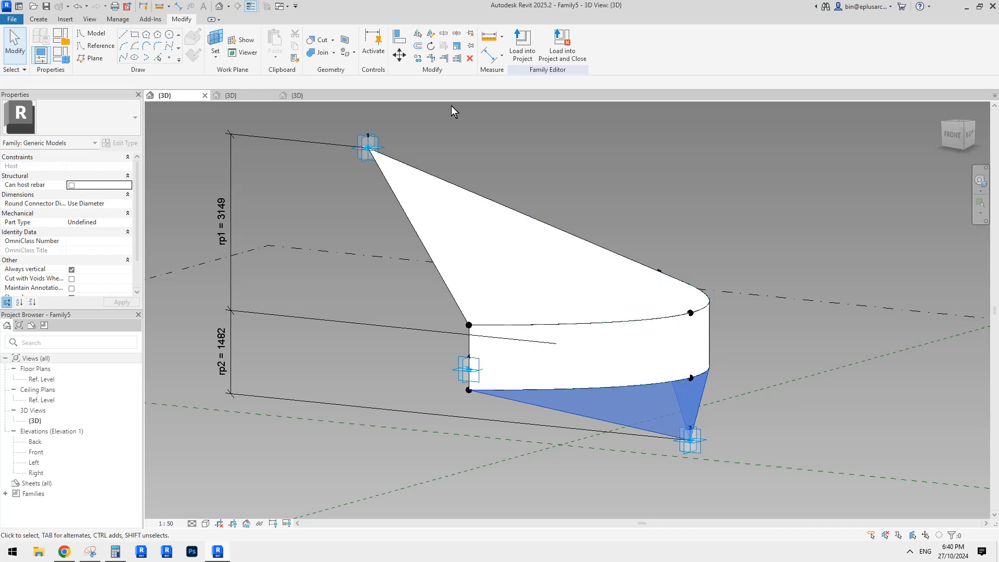
{"action": "left_click", "coordinate": [314, 99]}
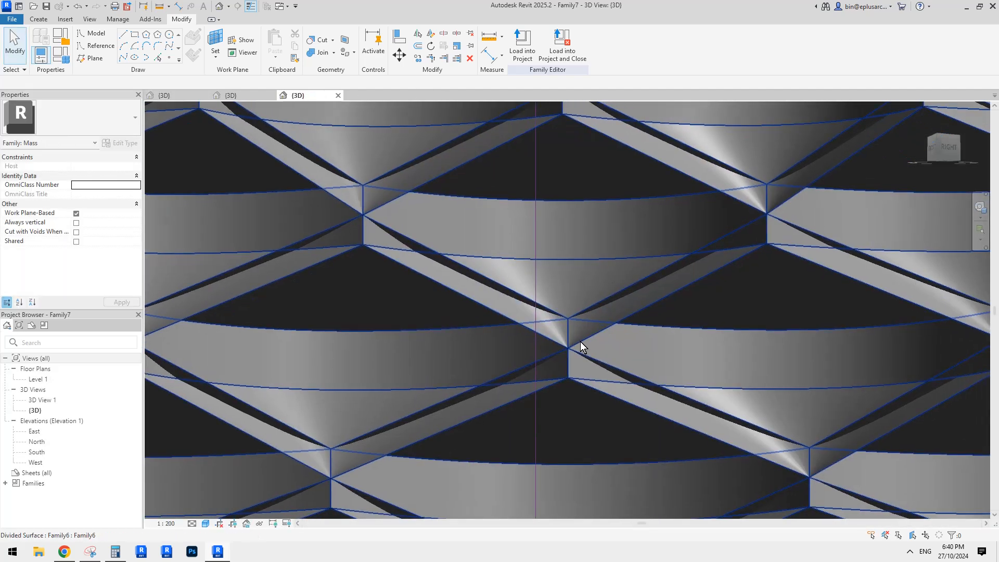
{"action": "left_click", "coordinate": [646, 354]}
{"action": "middle_click_drag", "start_coordinate": [646, 354], "coordinate": [548, 320]}
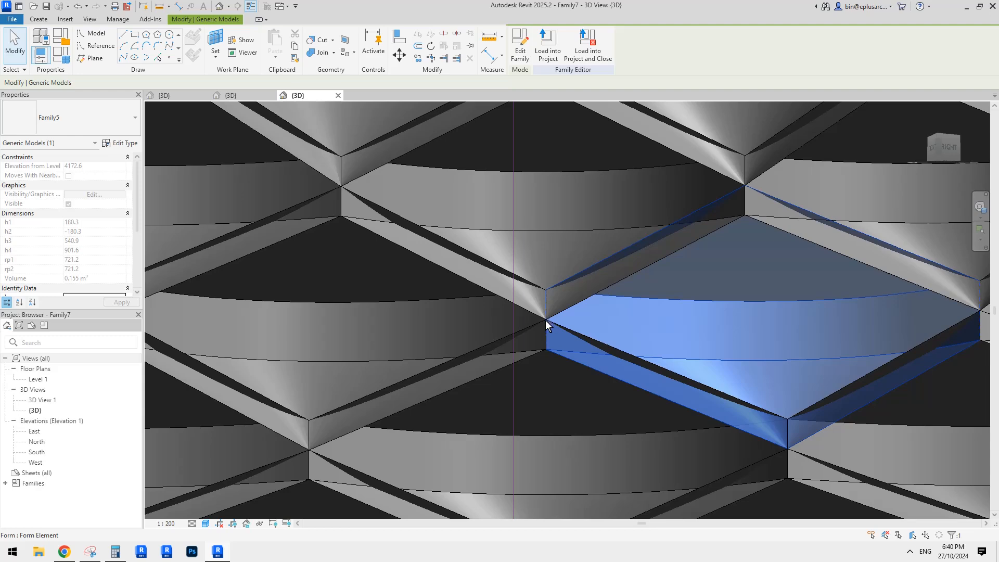
{"action": "scroll", "coordinate": [548, 320], "scroll_direction": "down", "scroll_amount": 2}
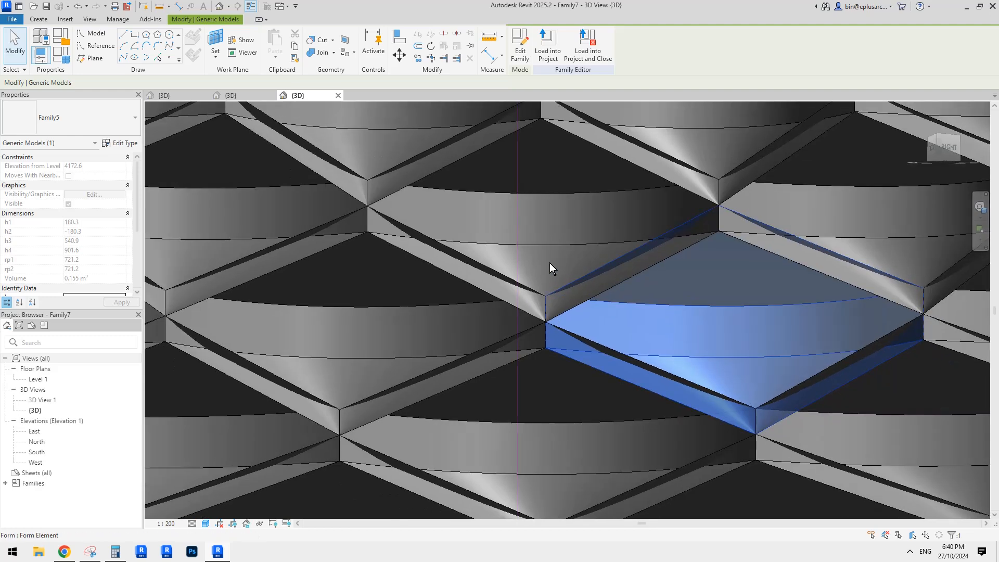
{"action": "left_click", "coordinate": [549, 263]}
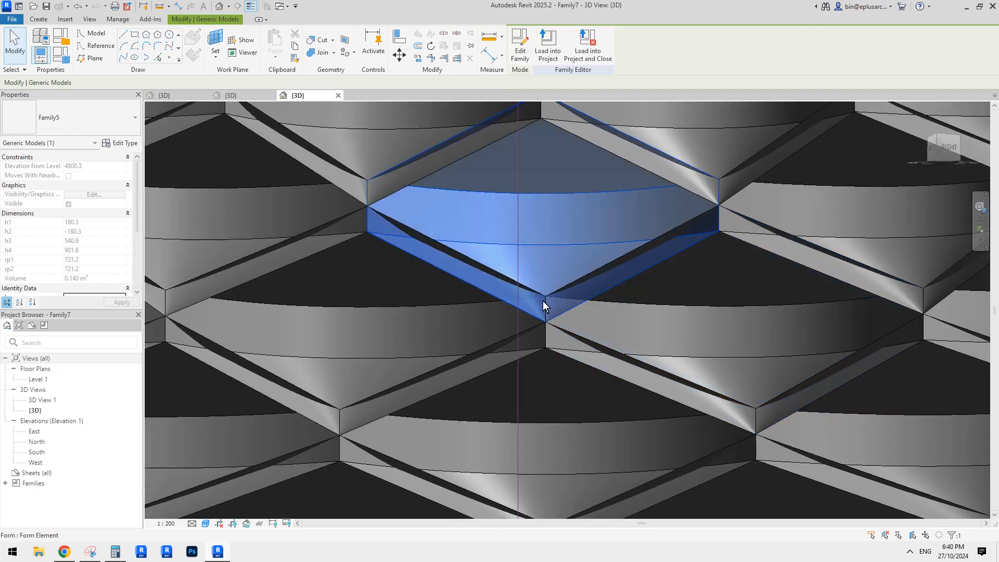
{"action": "key", "text": "Escape"}
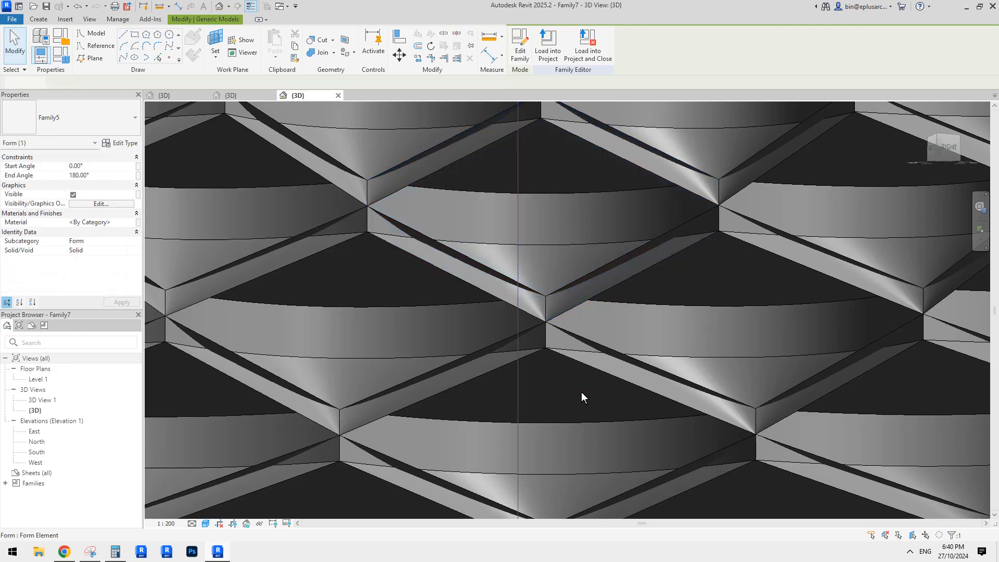
Step: In Family5, delete the flat upper surface reaching adaptive point 1 and the lower surface reaching adaptive point 3, keeping the curved band
{"action": "middle_click_drag", "start_coordinate": [582, 392], "coordinate": [585, 346]}
{"action": "left_click", "coordinate": [586, 348]}
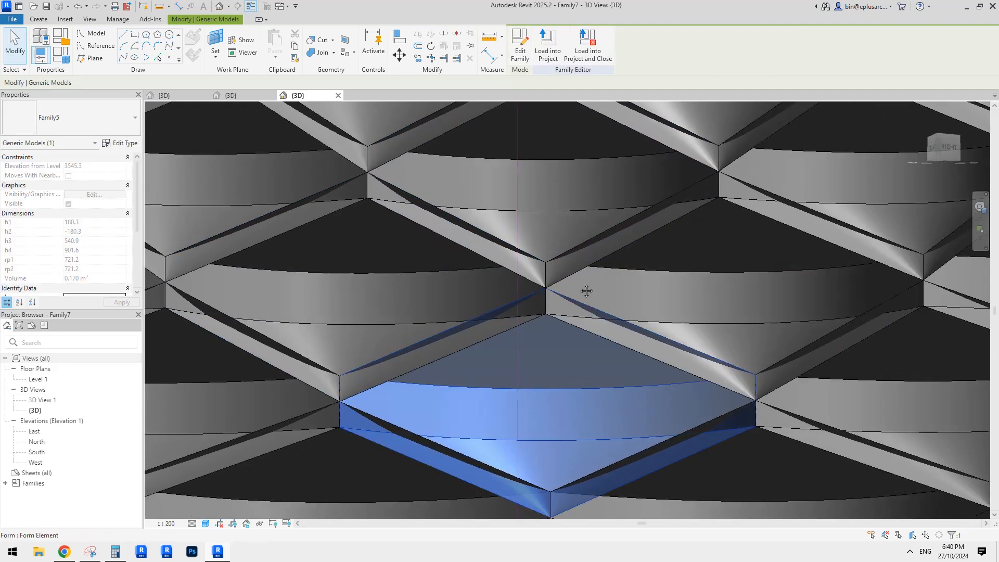
{"action": "left_click", "coordinate": [596, 275]}
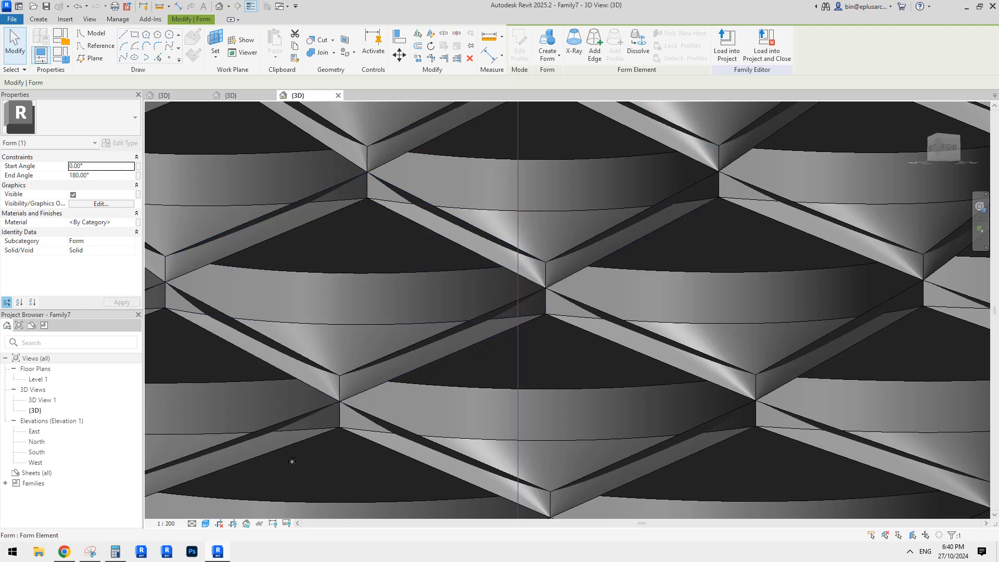
{"action": "left_click", "coordinate": [174, 96]}
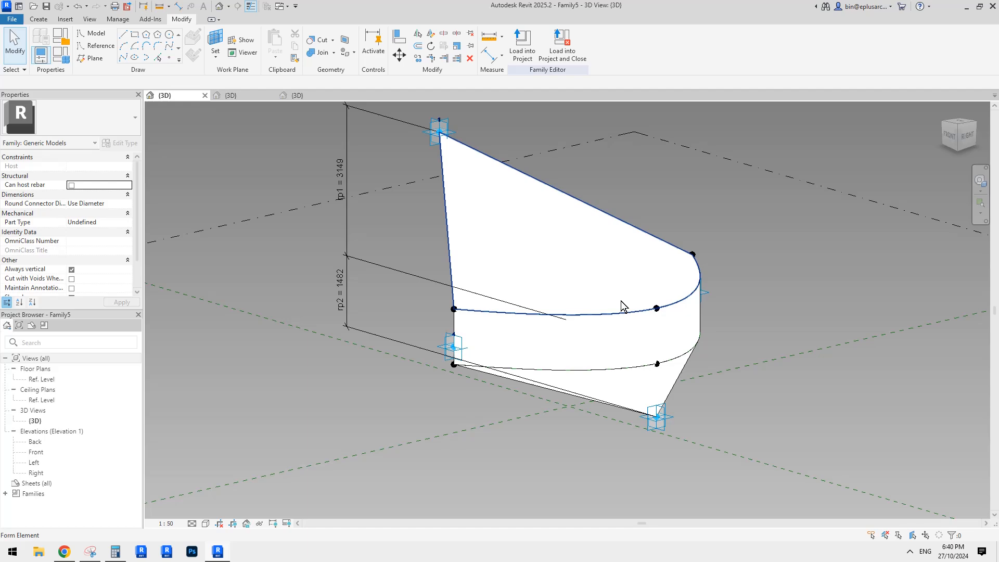
{"action": "left_click_drag", "start_coordinate": [0, 0], "coordinate": [0, 0]}
{"action": "middle_click_drag", "start_coordinate": [621, 301], "coordinate": [570, 277], "text": "shift"}
{"action": "left_click", "coordinate": [602, 257]}
{"action": "key", "text": "Delete"}
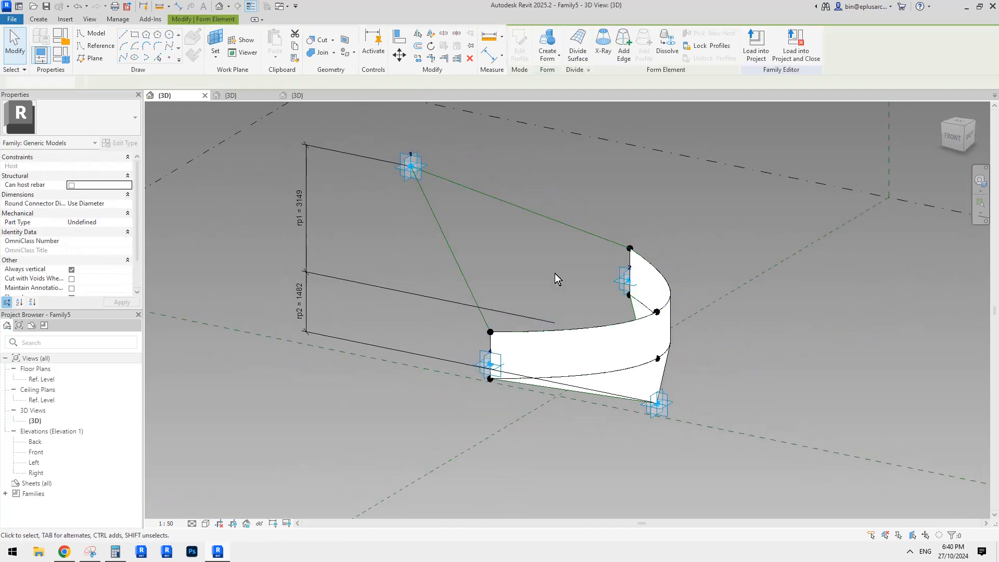
{"action": "left_click", "coordinate": [635, 379]}
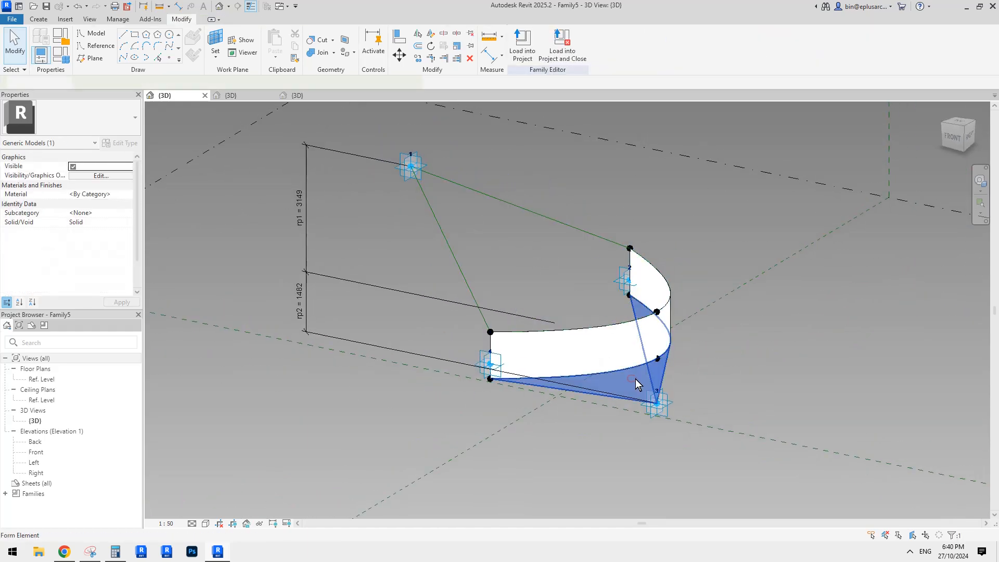
{"action": "key", "text": "Delete"}
Step: Dissolve the two upper reference lines that run from adaptive point 1 to the ends of the curved band
{"action": "middle_click_drag", "start_coordinate": [436, 205], "coordinate": [464, 234]}
{"action": "key", "text": "Tab"}
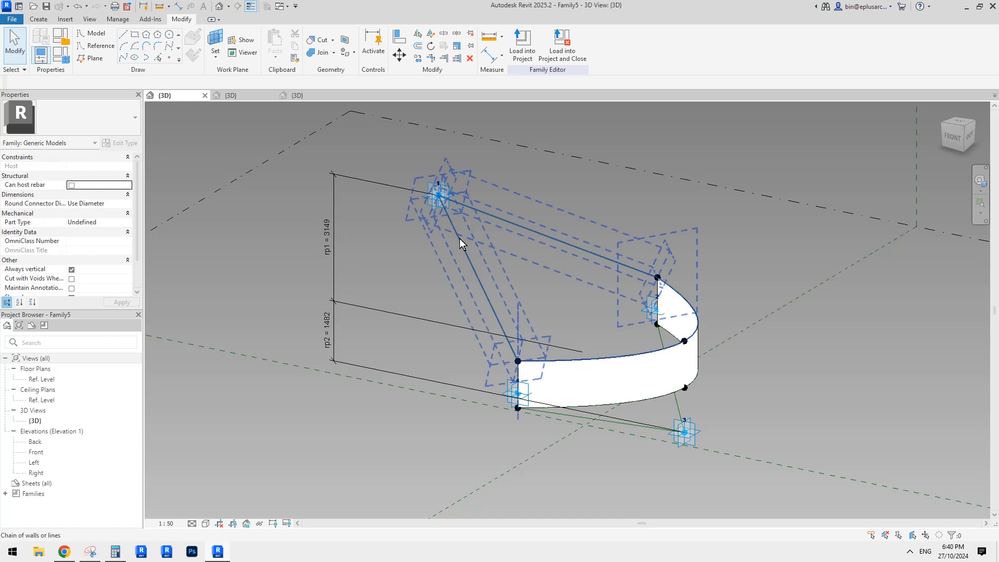
{"action": "left_click", "coordinate": [460, 238]}
{"action": "key", "text": "Escape"}
{"action": "left_click", "coordinate": [535, 232]}
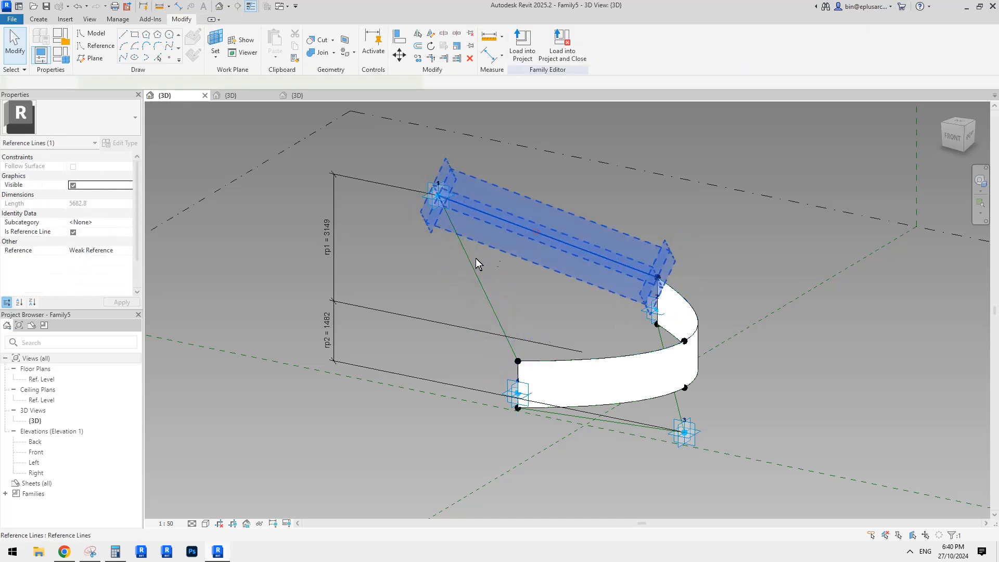
{"action": "scroll", "coordinate": [566, 251], "scroll_direction": "up", "scroll_amount": 2}
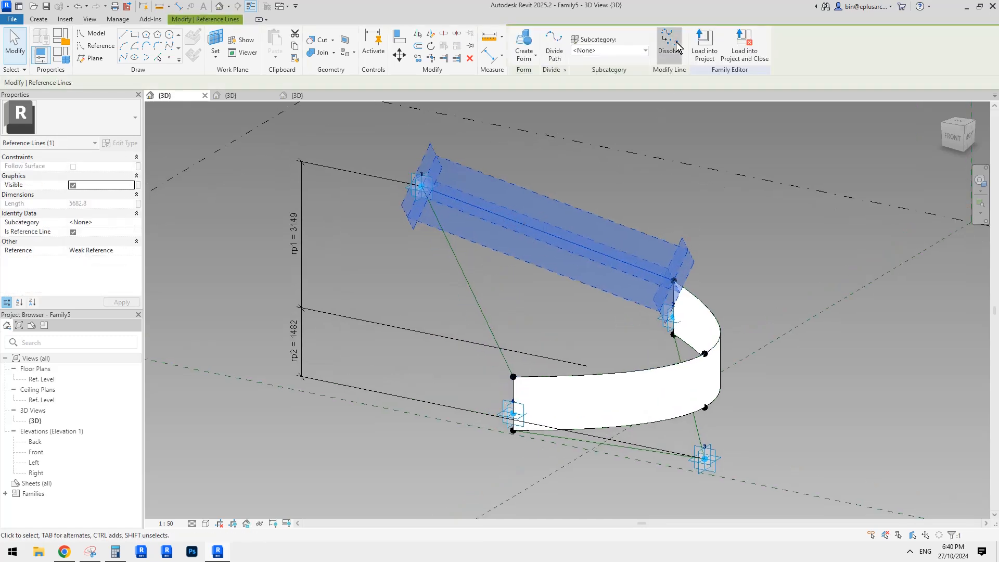
{"action": "left_click", "coordinate": [675, 42]}
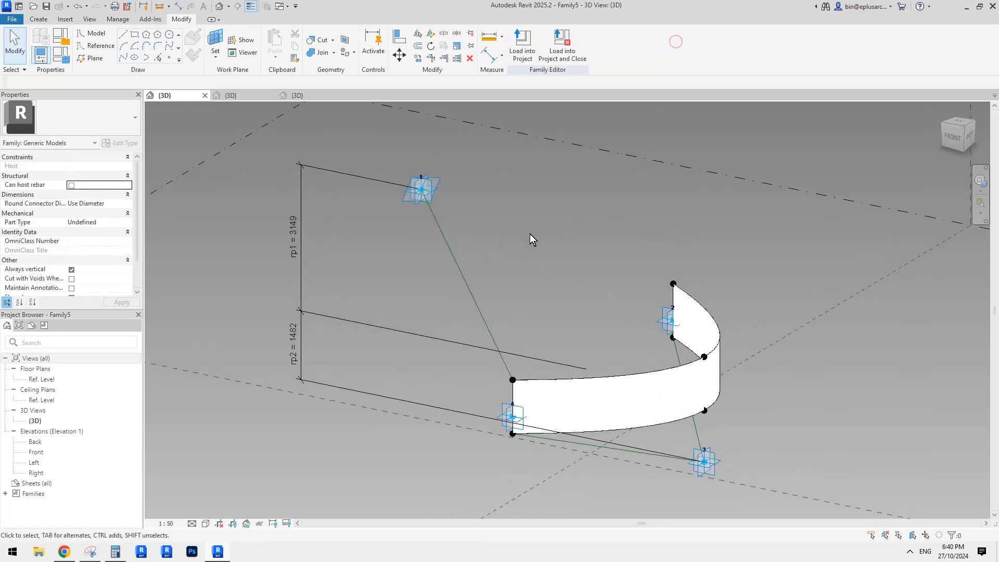
{"action": "left_click", "coordinate": [462, 271]}
{"action": "left_click", "coordinate": [674, 41]}
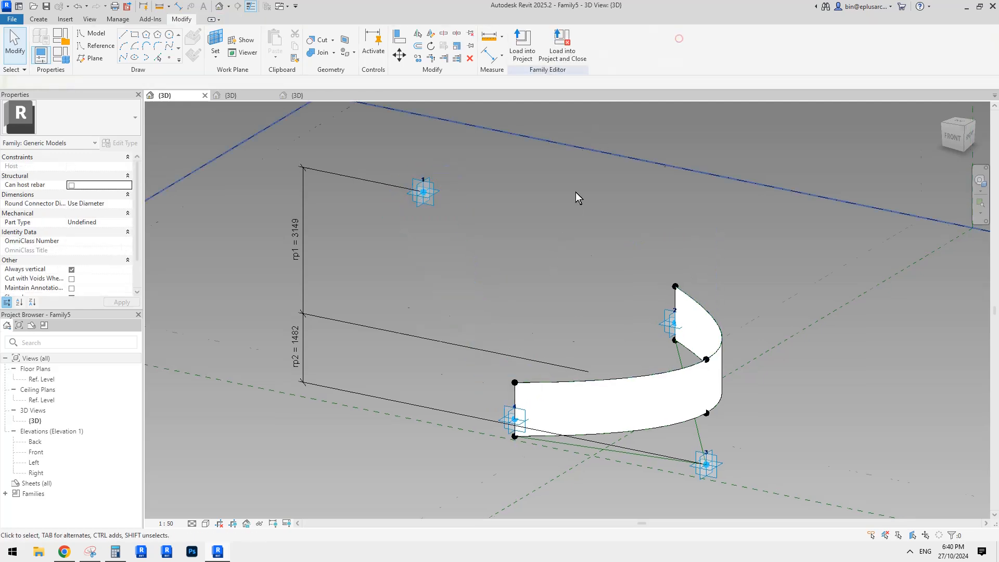
Step: Dissolve the two lower reference lines that connect adaptive point 3 to the bottom ends of the curved band
{"action": "middle_click_drag", "start_coordinate": [575, 192], "coordinate": [666, 348], "text": "shift"}
{"action": "left_click", "coordinate": [666, 348]}
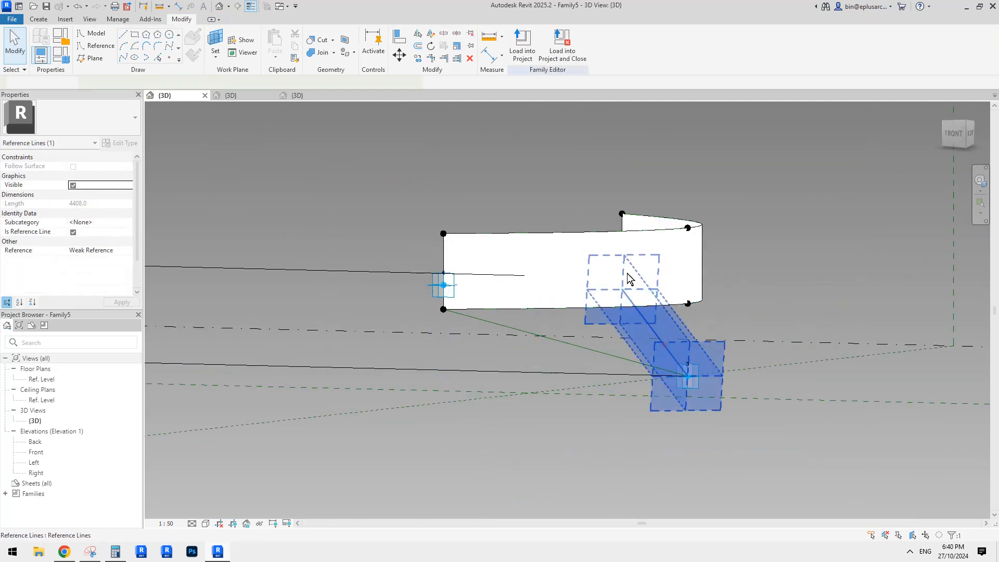
{"action": "left_click", "coordinate": [665, 52]}
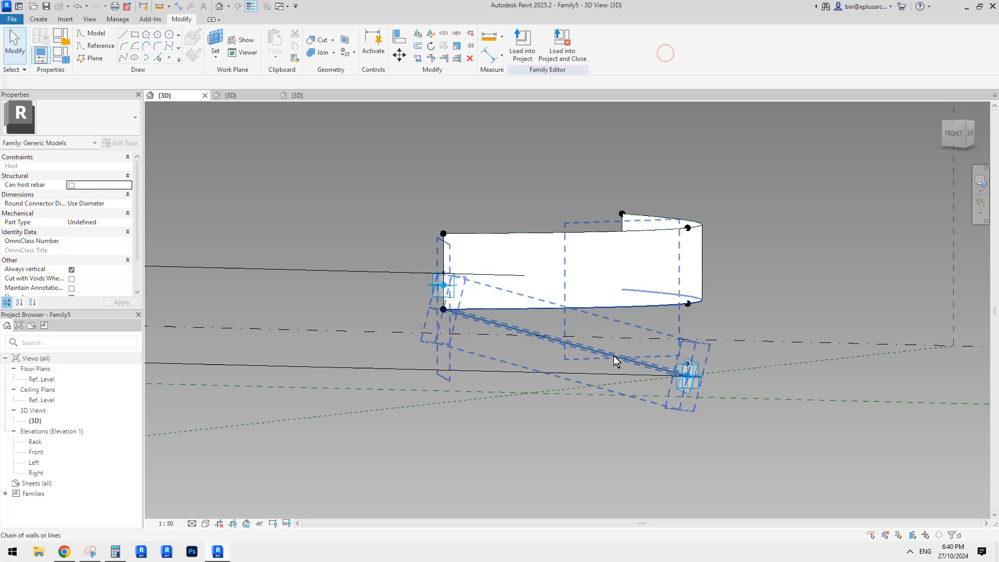
{"action": "left_click", "coordinate": [613, 354]}
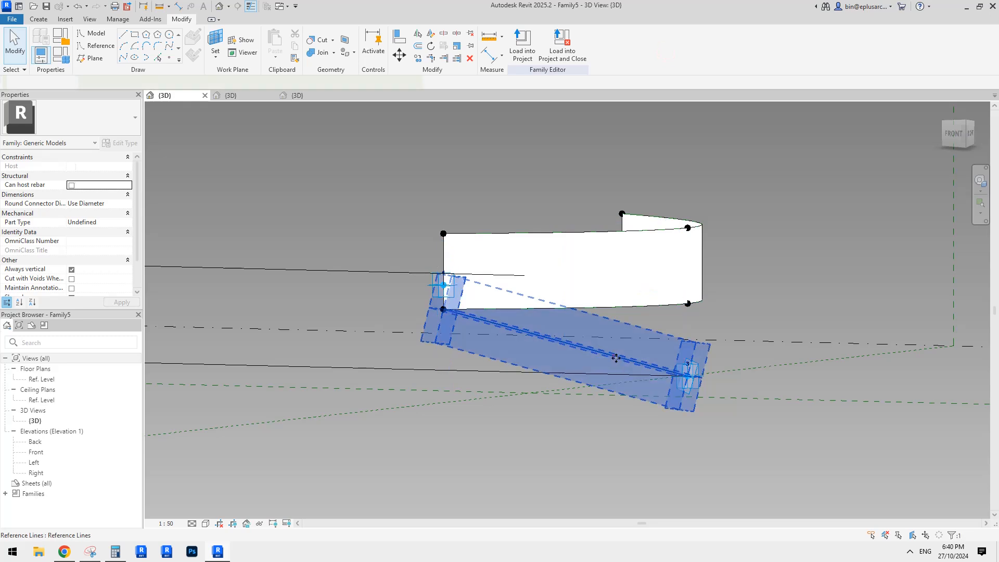
{"action": "middle_click_drag", "start_coordinate": [613, 354], "coordinate": [620, 401]}
{"action": "left_click", "coordinate": [667, 49]}
{"action": "middle_click_drag", "start_coordinate": [508, 203], "coordinate": [628, 337]}
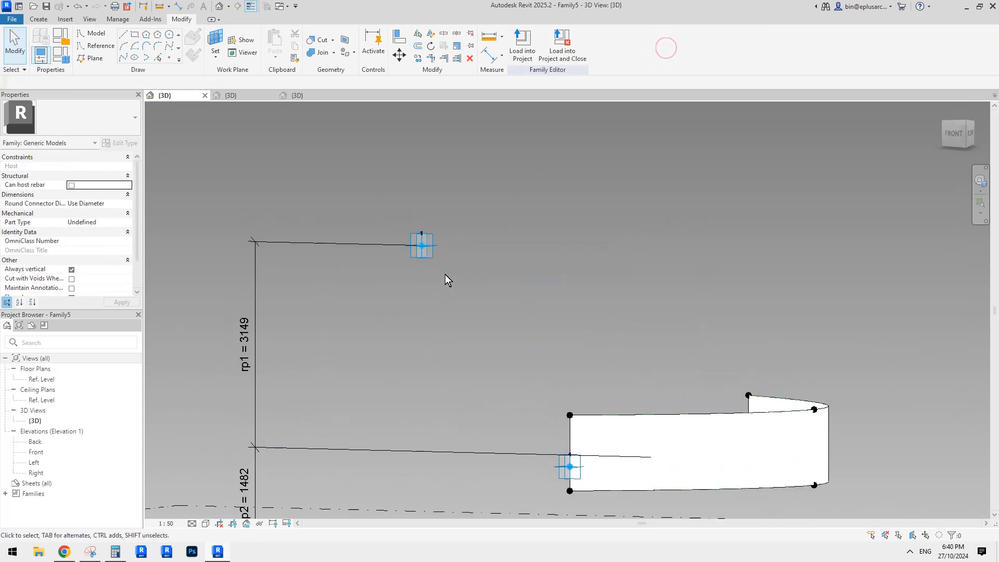
Step: Check which family parameter drives the Offset of the lower reference point at adaptive point 4
{"action": "left_click", "coordinate": [428, 257]}
{"action": "middle_click_drag", "start_coordinate": [428, 260], "coordinate": [432, 227], "text": "shift"}
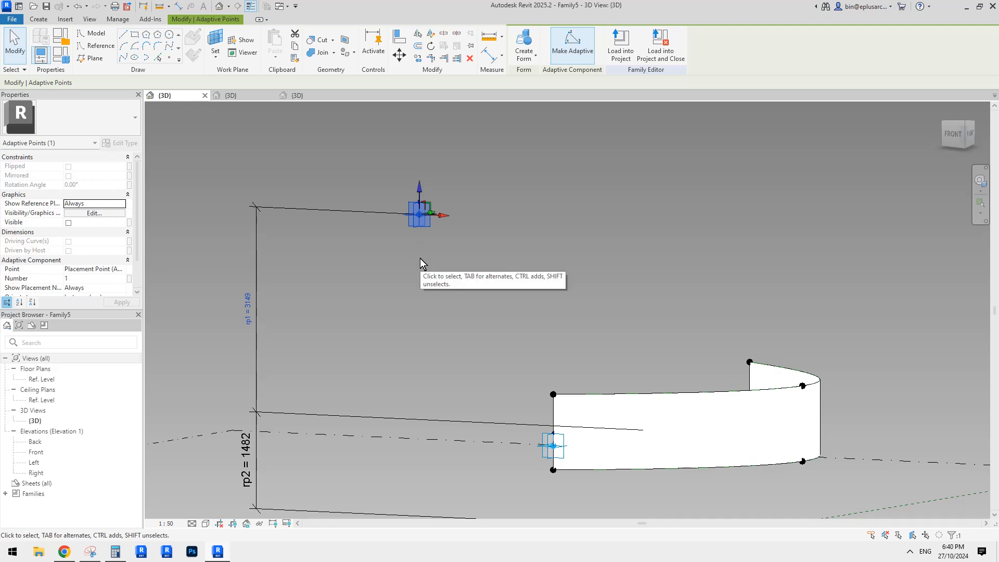
{"action": "mouse_move", "coordinate": [420, 258]}
{"action": "middle_mouse_down", "text": "shift"}
{"action": "mouse_move", "coordinate": [434, 250]}
{"action": "mouse_move", "coordinate": [423, 248]}
{"action": "middle_mouse_up", "text": "shift"}
{"action": "scroll", "coordinate": [425, 247], "scroll_direction": "up", "scroll_amount": 1}
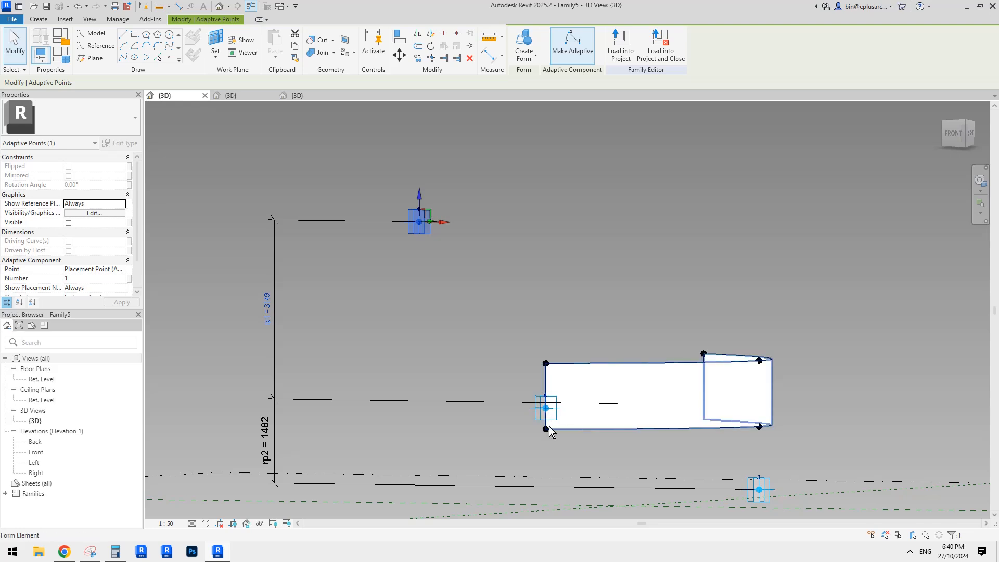
{"action": "scroll", "coordinate": [546, 429], "scroll_direction": "up", "scroll_amount": 1}
{"action": "middle_click_drag", "start_coordinate": [546, 429], "coordinate": [546, 379]}
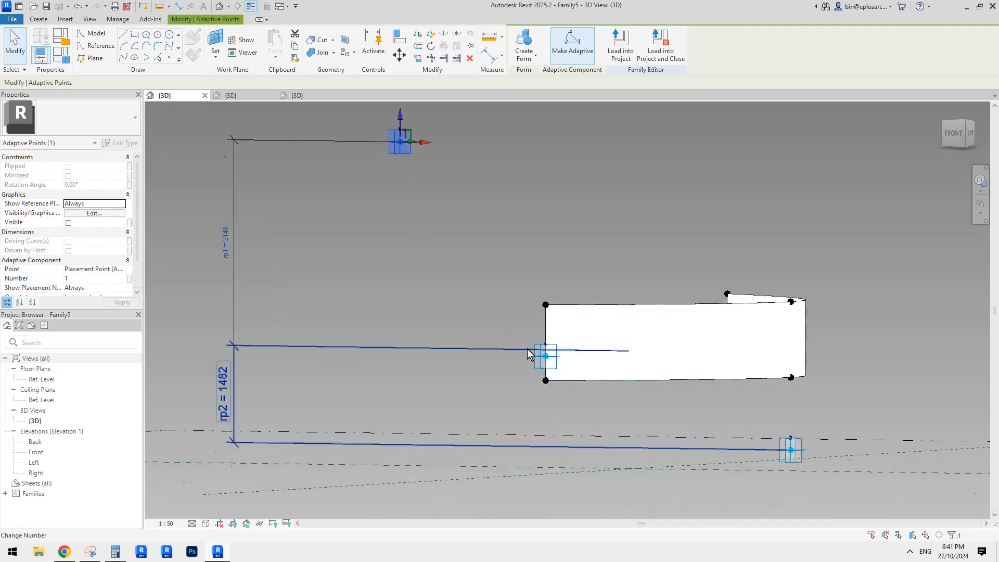
{"action": "middle_click_drag", "start_coordinate": [498, 306], "coordinate": [497, 318], "text": "shift"}
{"action": "left_click", "coordinate": [497, 319]}
{"action": "left_click", "coordinate": [545, 394]}
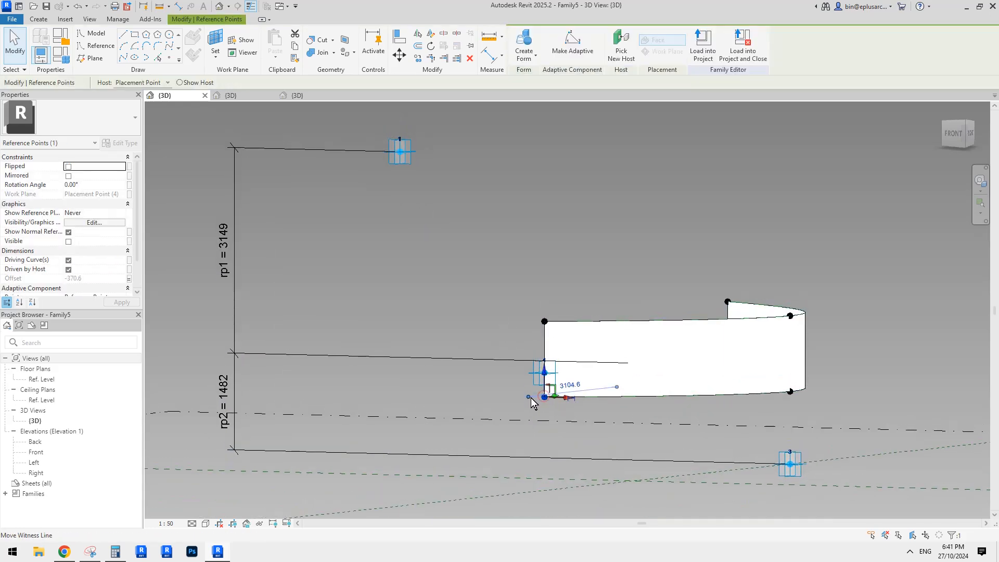
{"action": "left_click", "coordinate": [129, 281]}
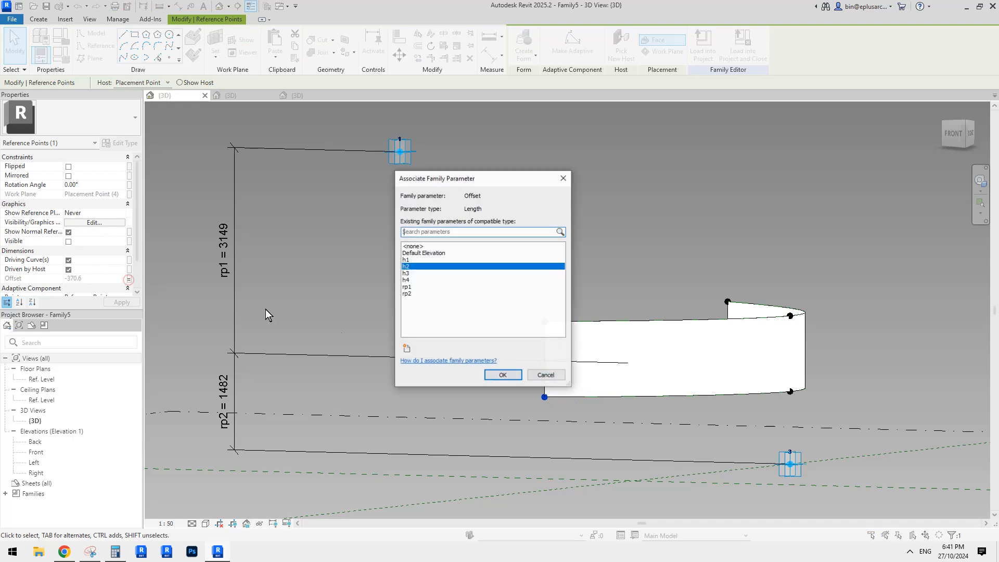
{"action": "key", "text": "Escape"}
Step: Place a reference point on the horizontal plane of adaptive point 1 and associate its Offset with the h2 parameter
{"action": "middle_click_drag", "start_coordinate": [315, 134], "coordinate": [438, 213]}
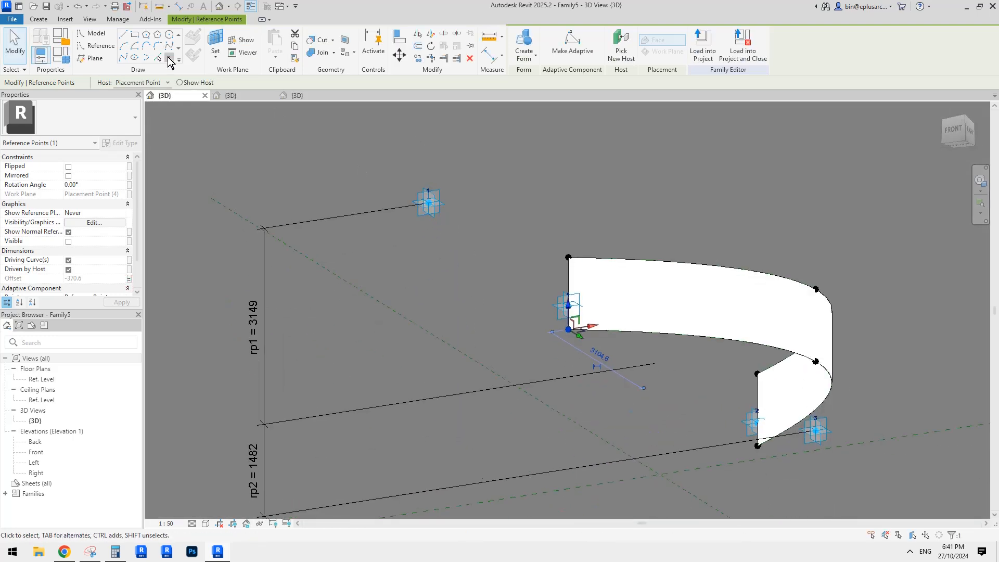
{"action": "left_click", "coordinate": [169, 58]}
{"action": "left_click", "coordinate": [215, 43]}
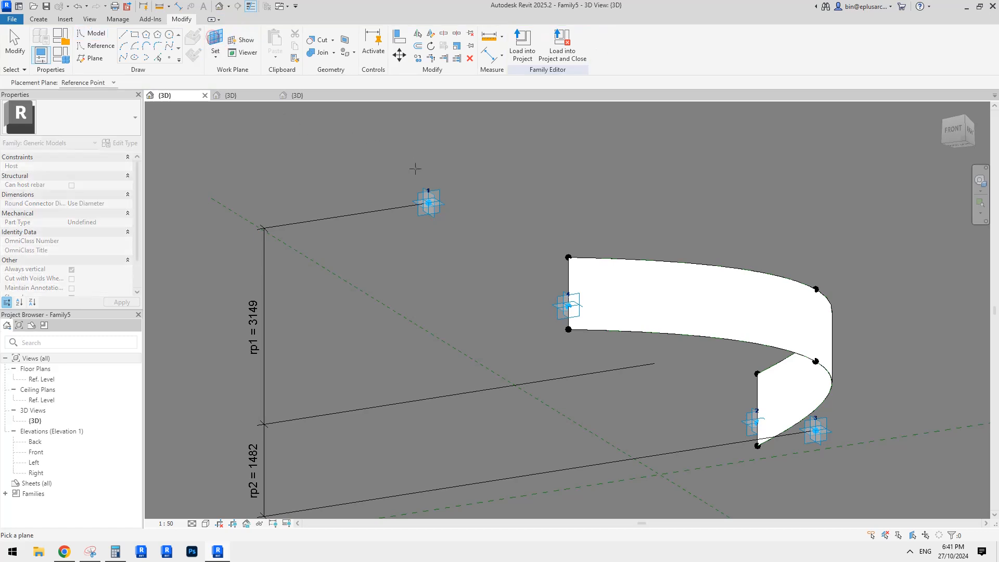
{"action": "left_click", "coordinate": [428, 202]}
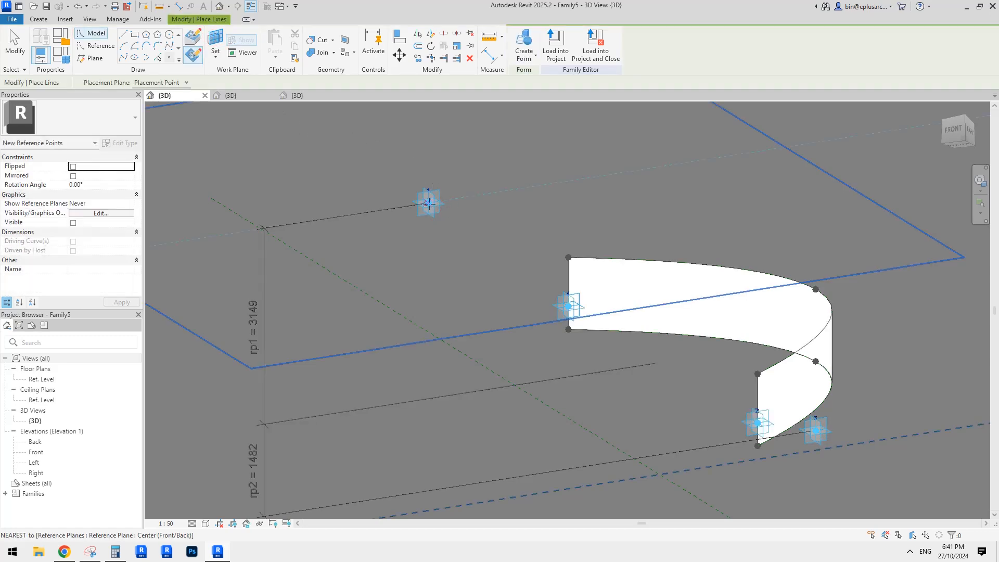
{"action": "left_click", "coordinate": [429, 203]}
{"action": "key", "text": "Escape"}
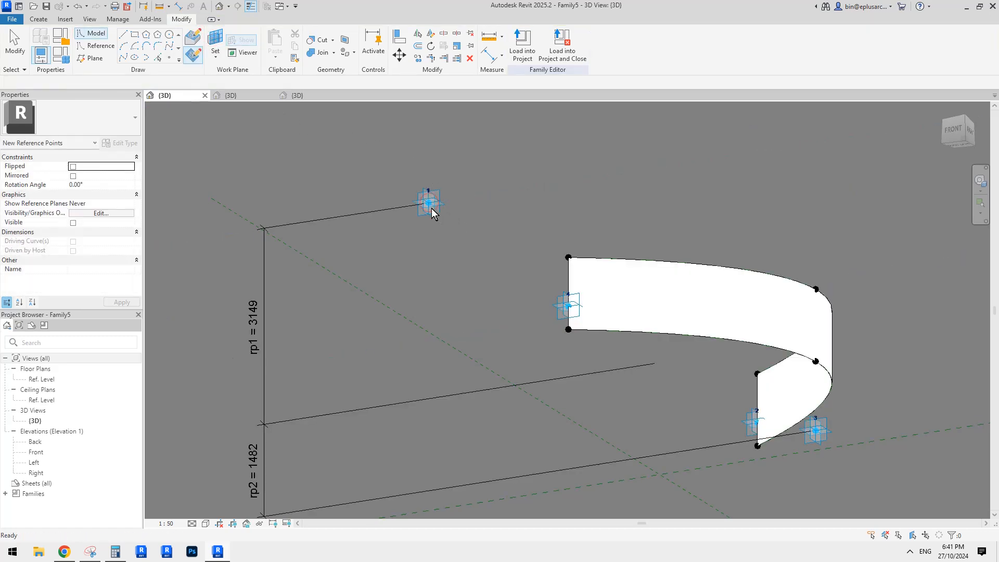
{"action": "left_click", "coordinate": [428, 204]}
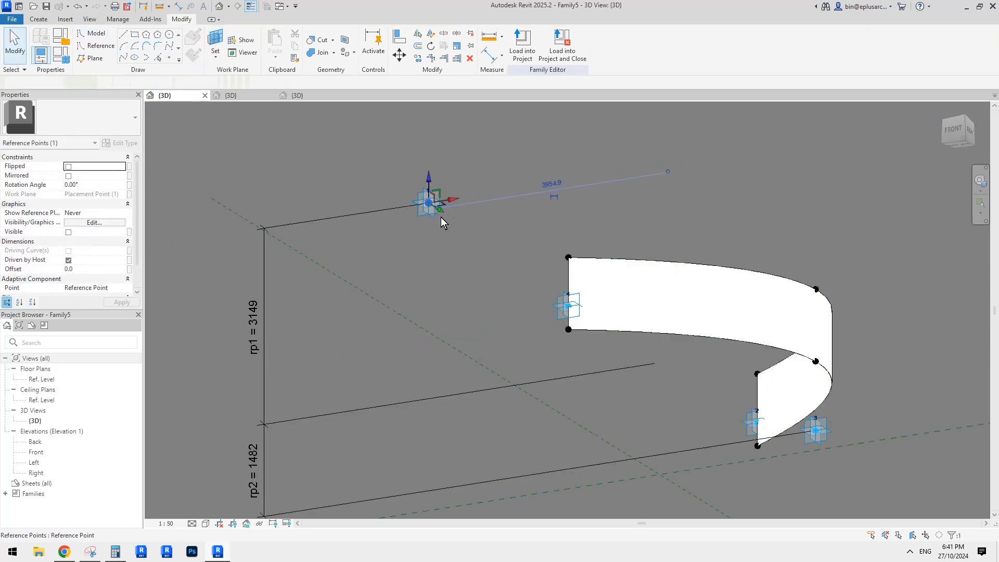
{"action": "left_click", "coordinate": [129, 268]}
{"action": "left_click", "coordinate": [406, 266]}
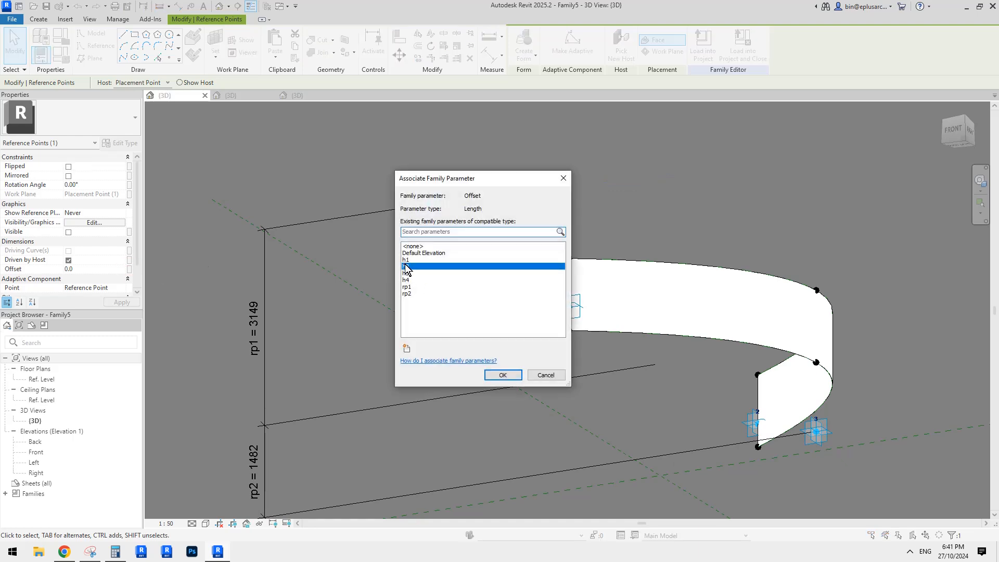
{"action": "left_click", "coordinate": [502, 375]}
Step: Check which family parameter drives the Offset of the upper reference point at adaptive point 4
{"action": "middle_click_drag", "start_coordinate": [486, 250], "coordinate": [664, 390], "text": "shift"}
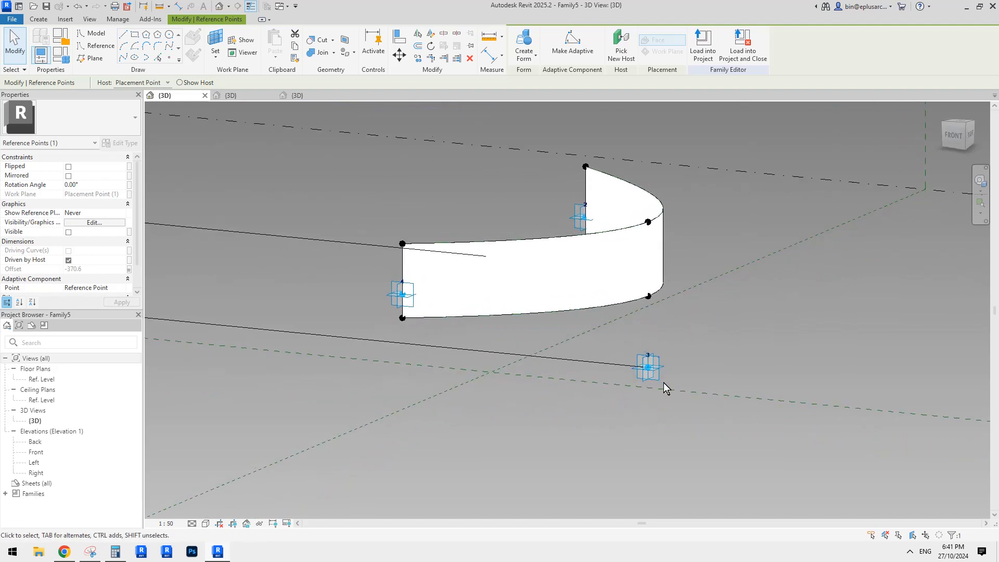
{"action": "left_click", "coordinate": [403, 244]}
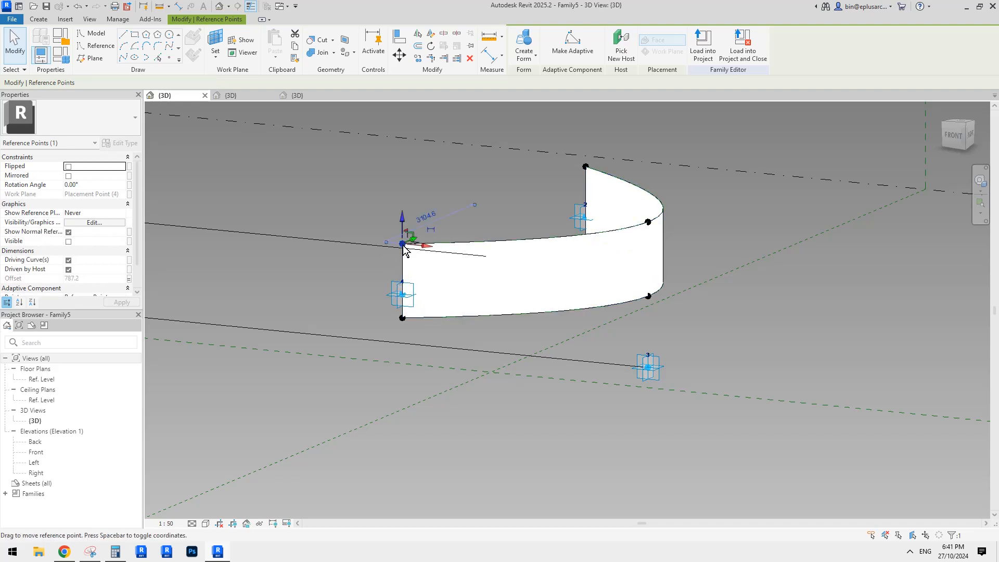
{"action": "left_click", "coordinate": [129, 278]}
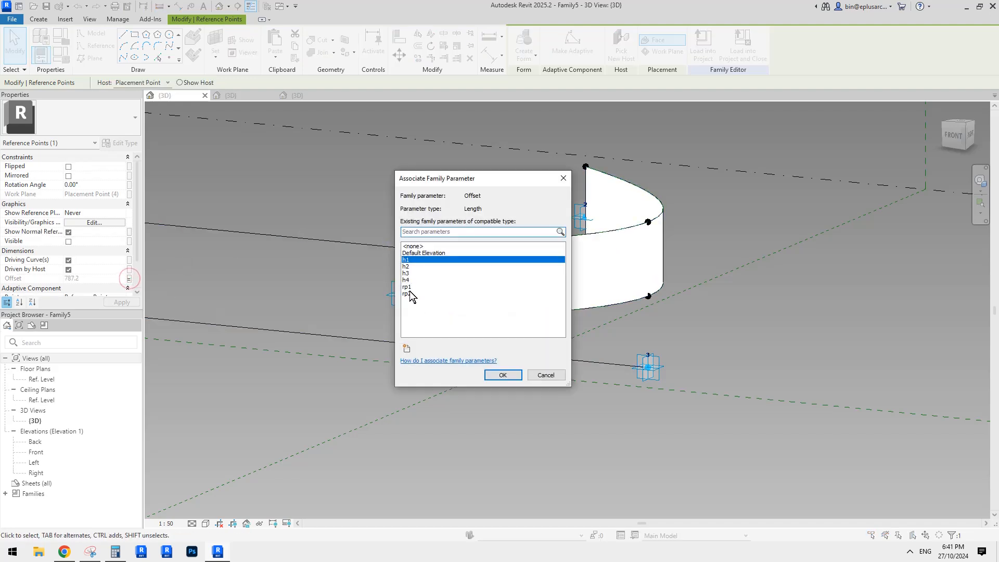
{"action": "key", "text": "Return"}
Step: Place a reference point on the horizontal plane of adaptive point 3 and associate its Offset with the h1 parameter
{"action": "left_click", "coordinate": [172, 58]}
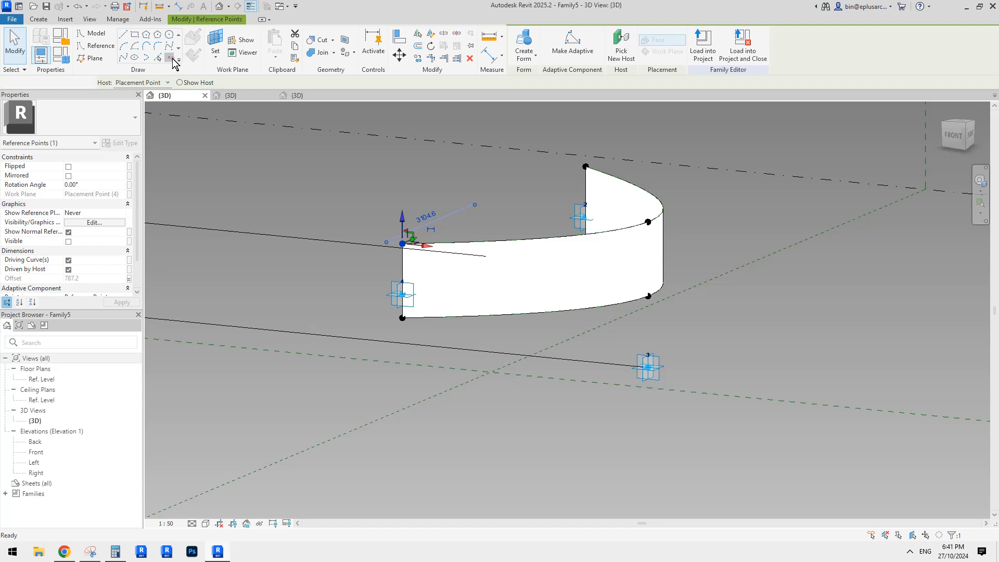
{"action": "left_click", "coordinate": [215, 38]}
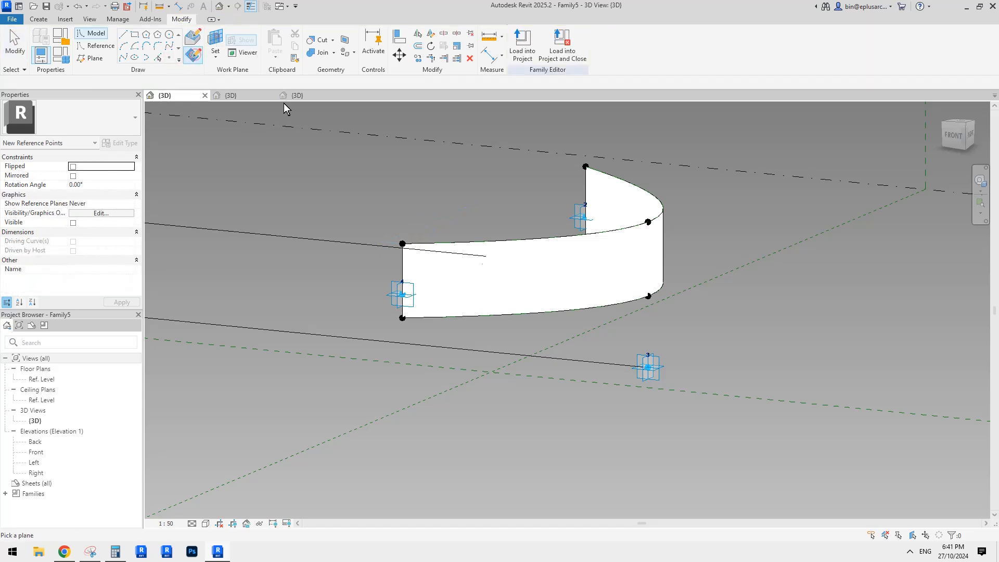
{"action": "left_click", "coordinate": [663, 368]}
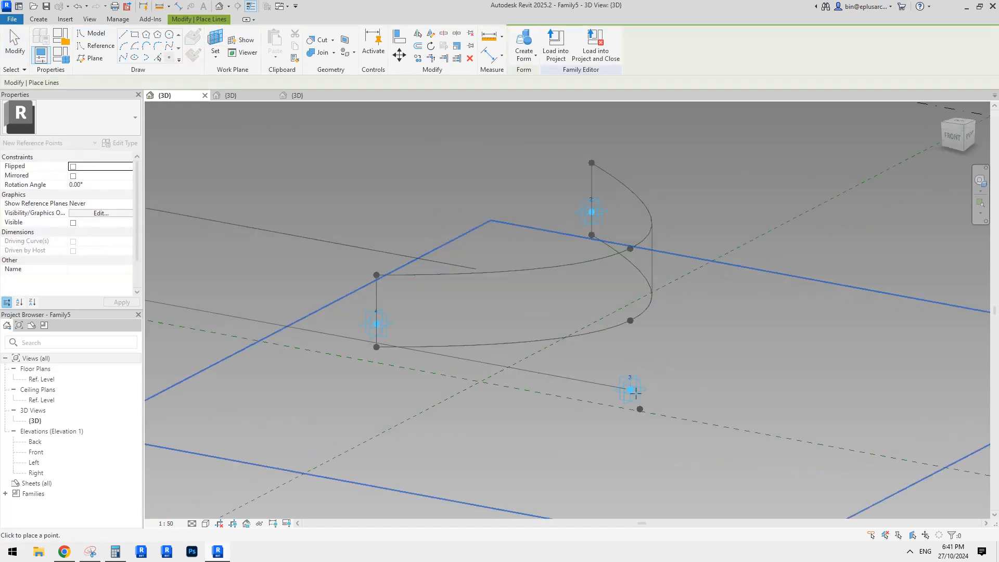
{"action": "left_click", "coordinate": [631, 390]}
{"action": "key", "text": "Escape"}
{"action": "left_click", "coordinate": [631, 390]}
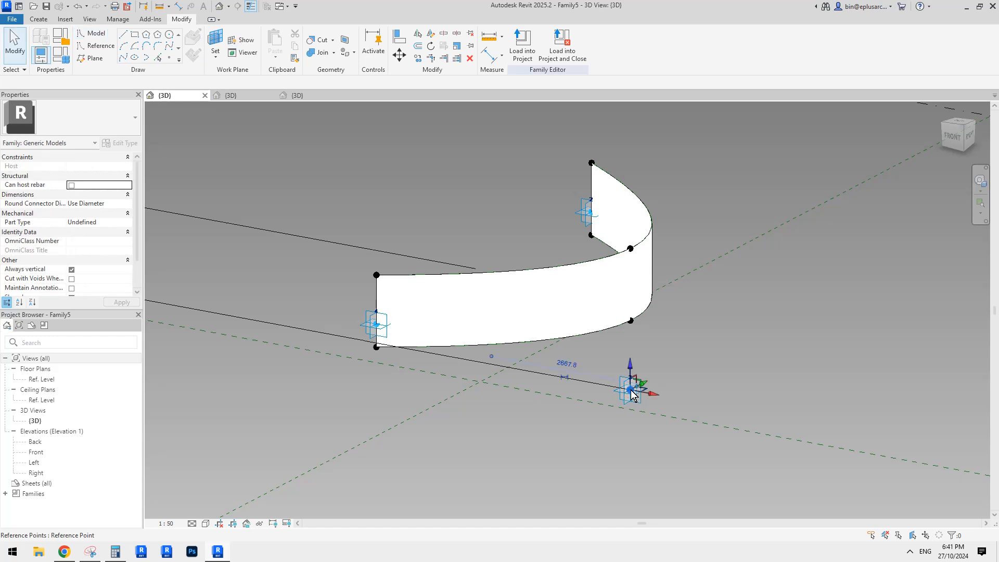
{"action": "left_click", "coordinate": [129, 268]}
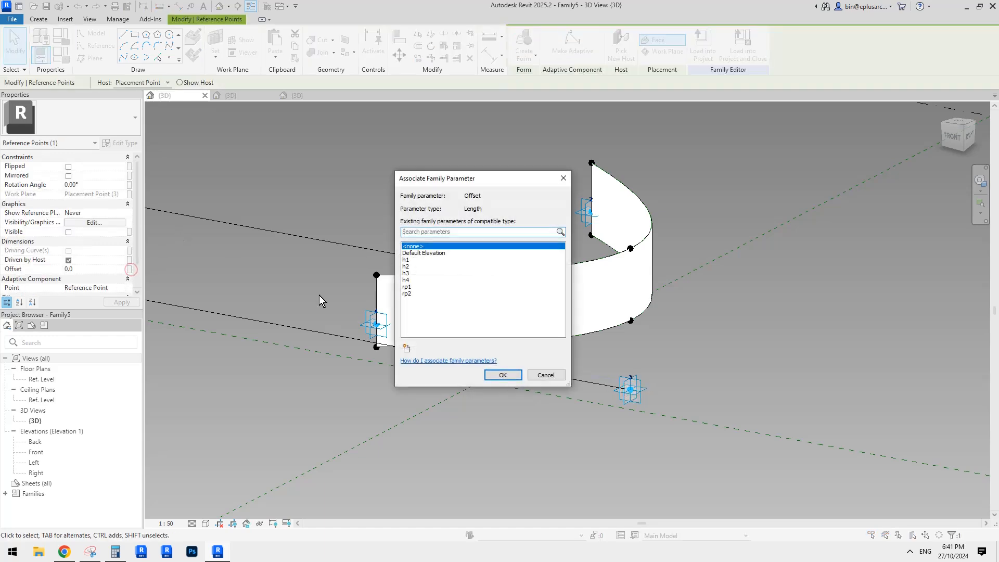
{"action": "left_click", "coordinate": [406, 260]}
{"action": "left_click", "coordinate": [502, 375]}
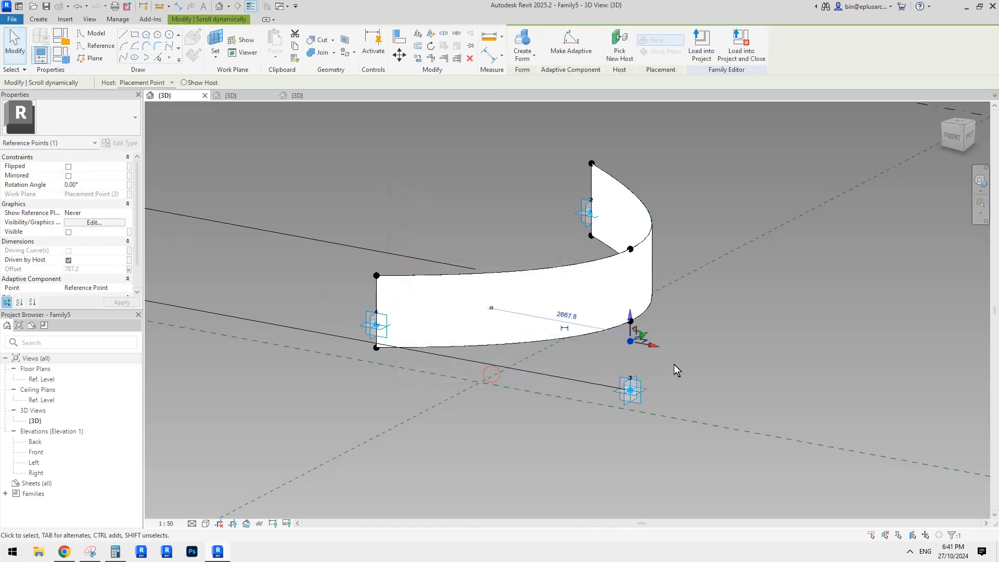
Step: Connect the offset point at adaptive point 3 to the lower points at adaptive points 4 and 2 with two Spline Through Points lines
{"action": "middle_click_drag", "start_coordinate": [673, 364], "coordinate": [675, 307], "text": "shift"}
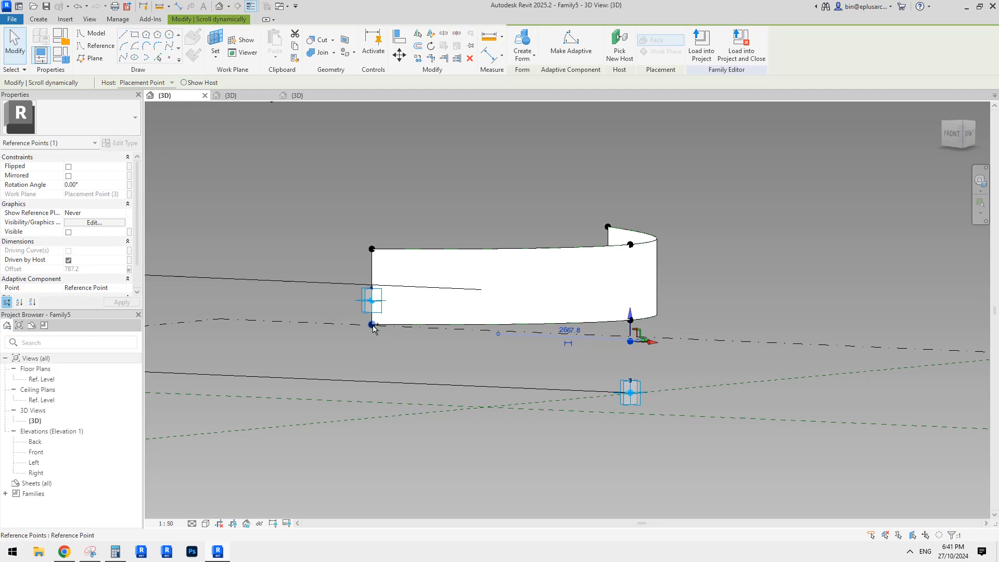
{"action": "left_click", "coordinate": [373, 325], "text": "ctrl"}
{"action": "middle_click_drag", "start_coordinate": [613, 344], "coordinate": [234, 144], "text": "shift"}
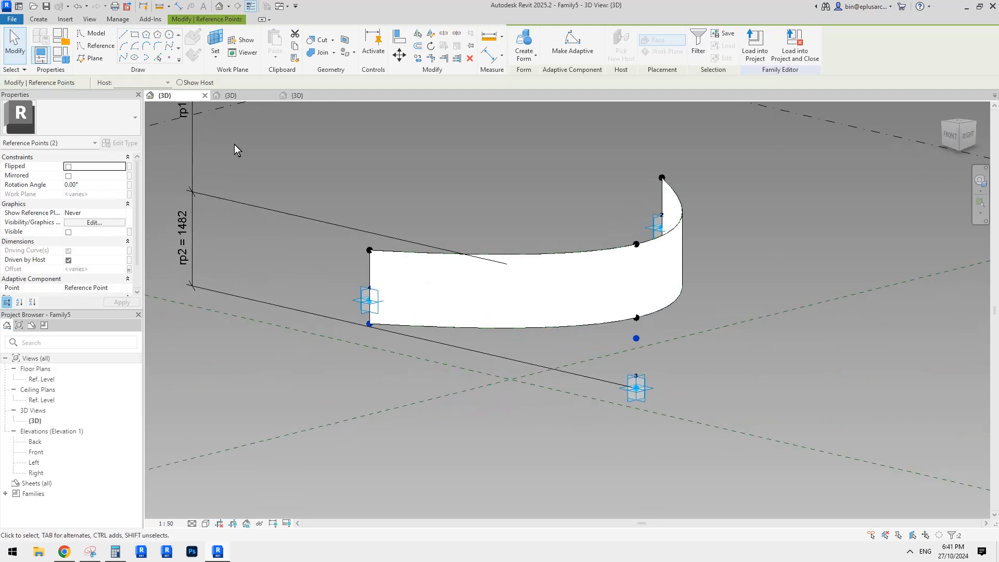
{"action": "left_click", "coordinate": [124, 59]}
{"action": "middle_click_drag", "start_coordinate": [626, 331], "coordinate": [588, 346], "text": "shift"}
{"action": "middle_click_drag", "start_coordinate": [753, 340], "coordinate": [499, 349], "text": "shift"}
{"action": "left_click", "coordinate": [532, 357]}
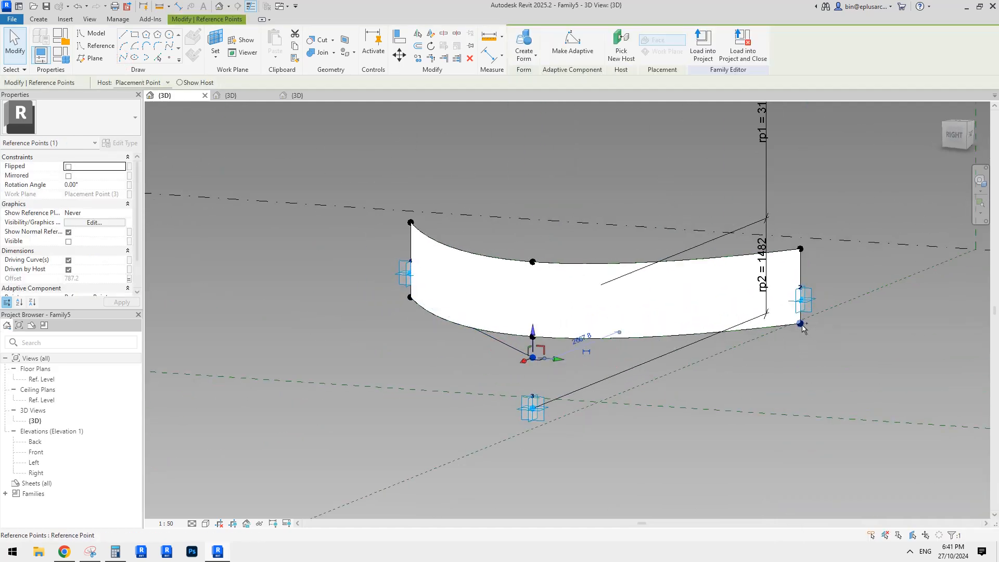
{"action": "left_click", "coordinate": [801, 325], "text": "ctrl"}
{"action": "left_click", "coordinate": [124, 57]}
{"action": "left_click", "coordinate": [557, 375]}
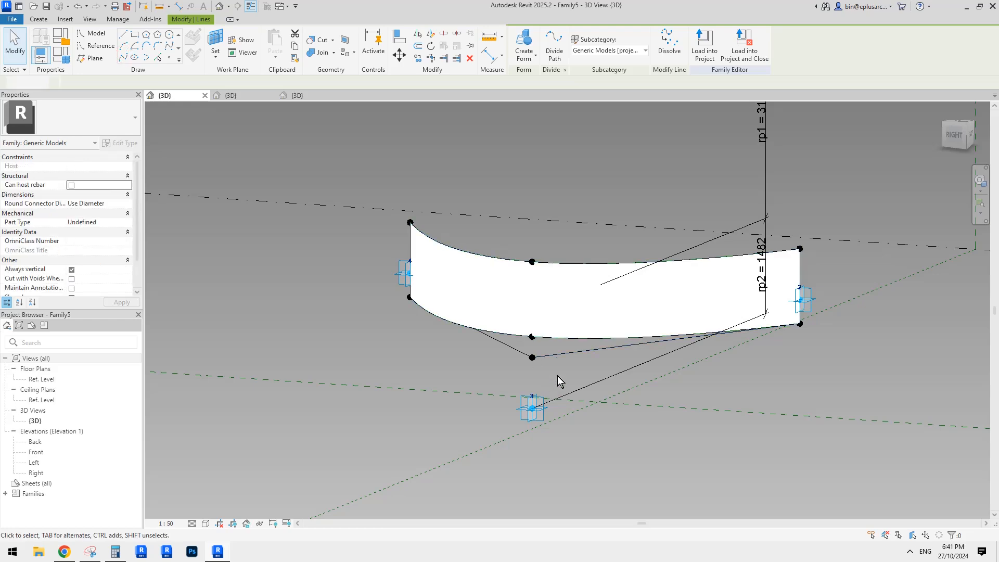
Step: Convert the two new lower lines to reference lines and create a surface form between them and the lower curve
{"action": "key", "text": "Tab"}
{"action": "left_click", "coordinate": [554, 355]}
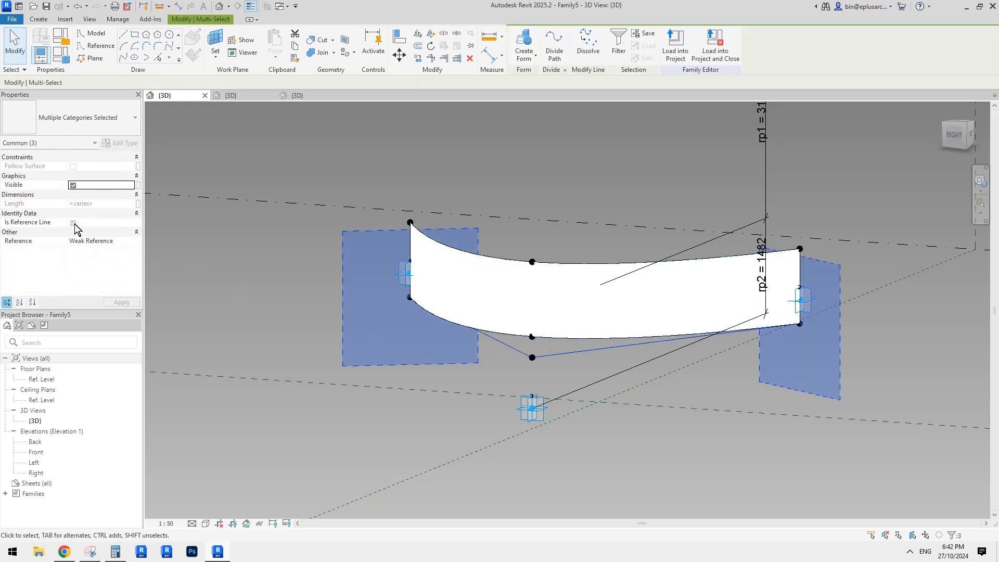
{"action": "left_click", "coordinate": [72, 222]}
{"action": "middle_click_drag", "start_coordinate": [404, 299], "coordinate": [838, 239], "text": "shift"}
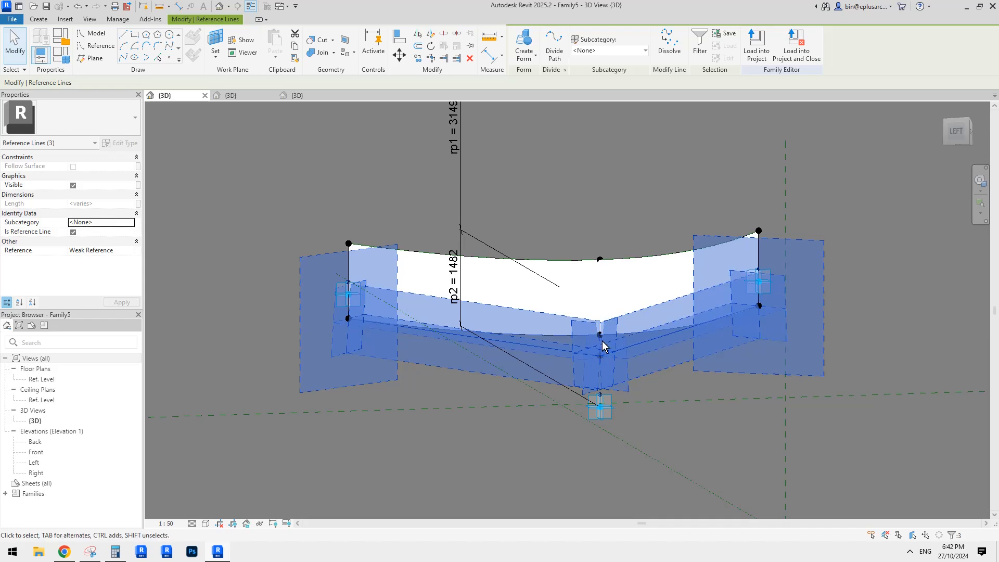
{"action": "left_click", "coordinate": [807, 225]}
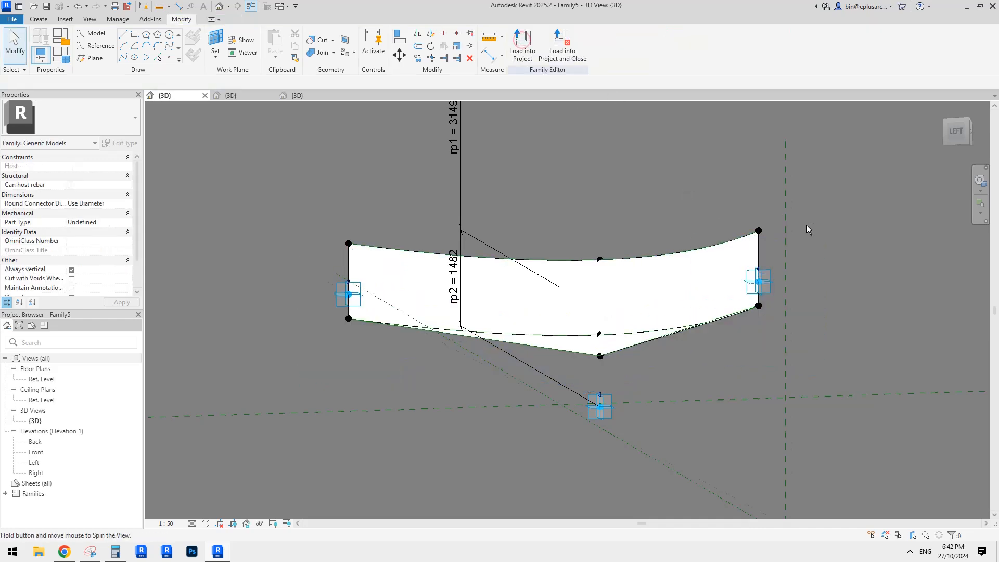
{"action": "middle_click_drag", "start_coordinate": [806, 225], "coordinate": [716, 298], "text": "shift"}
Step: Join the offset point at adaptive point 1 to the upper points at adaptive points 4 and 2, converting both lines to reference lines
{"action": "middle_click_drag", "start_coordinate": [572, 307], "coordinate": [392, 161], "text": "shift"}
{"action": "left_click", "coordinate": [328, 121]}
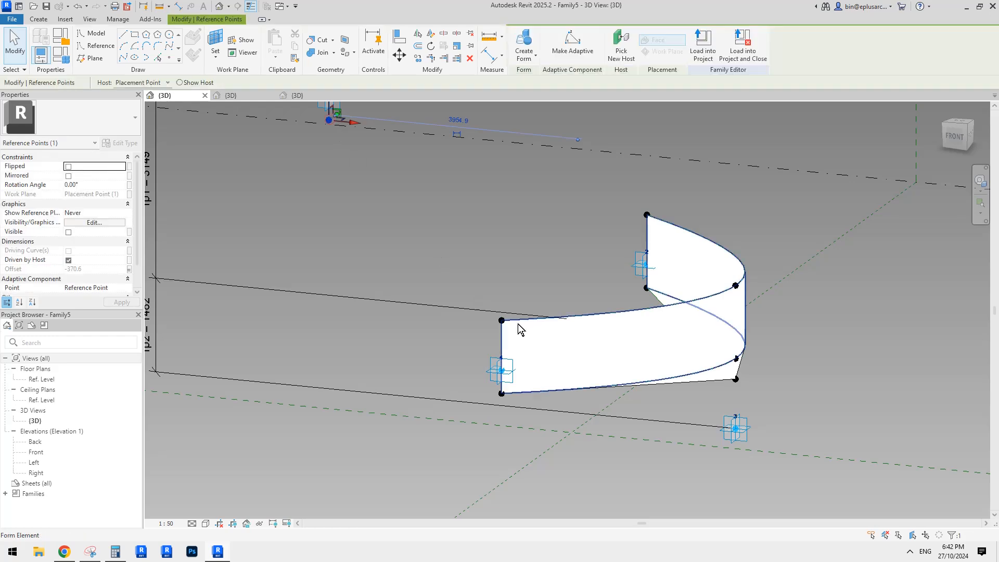
{"action": "left_click", "coordinate": [500, 320], "text": "ctrl"}
{"action": "left_click", "coordinate": [123, 58]}
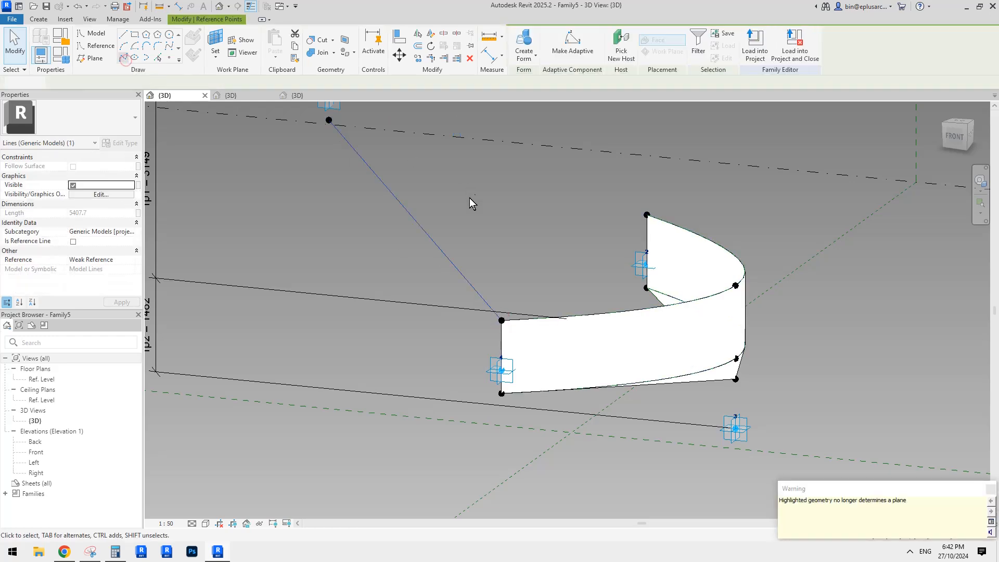
{"action": "left_click", "coordinate": [337, 152]}
{"action": "left_click", "coordinate": [655, 247], "text": "ctrl"}
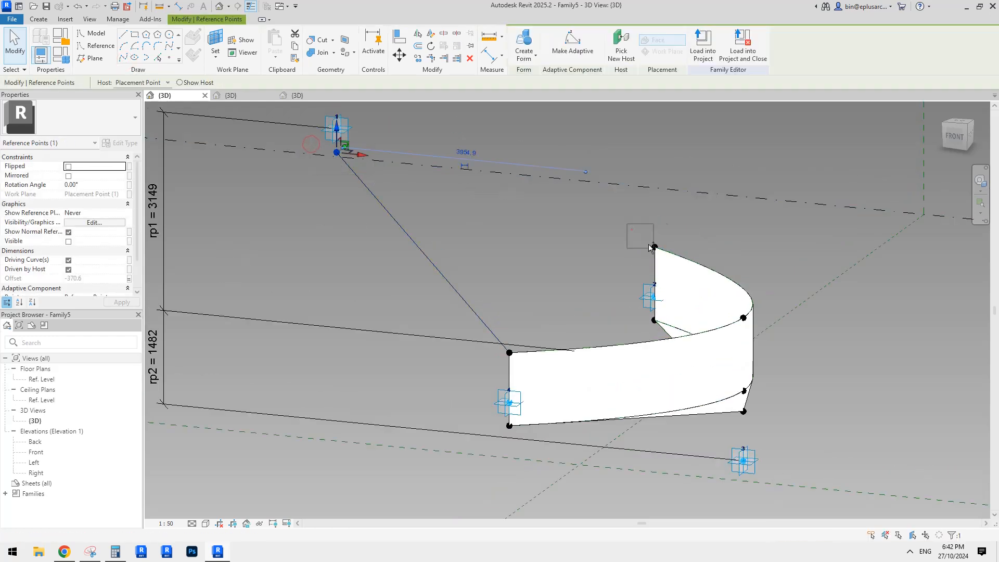
{"action": "left_click", "coordinate": [128, 58]}
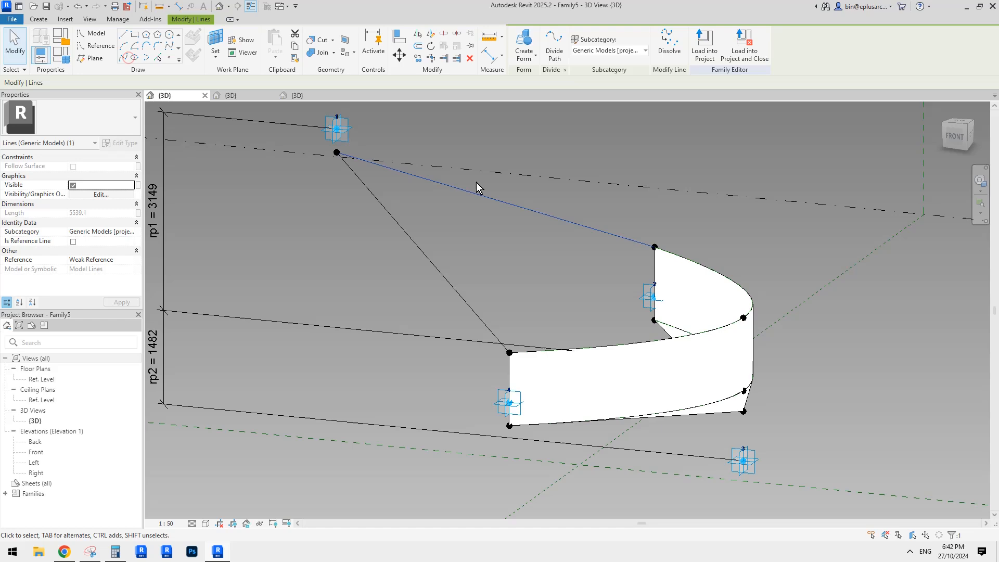
{"action": "left_click", "coordinate": [509, 202]}
{"action": "left_click", "coordinate": [74, 222]}
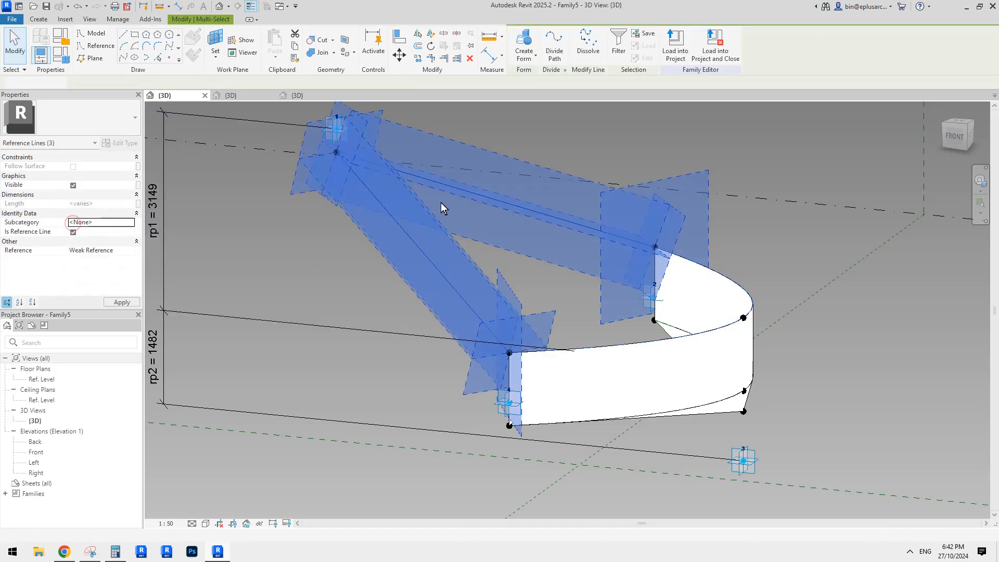
{"action": "middle_click_drag", "start_coordinate": [441, 202], "coordinate": [480, 228], "text": "shift"}
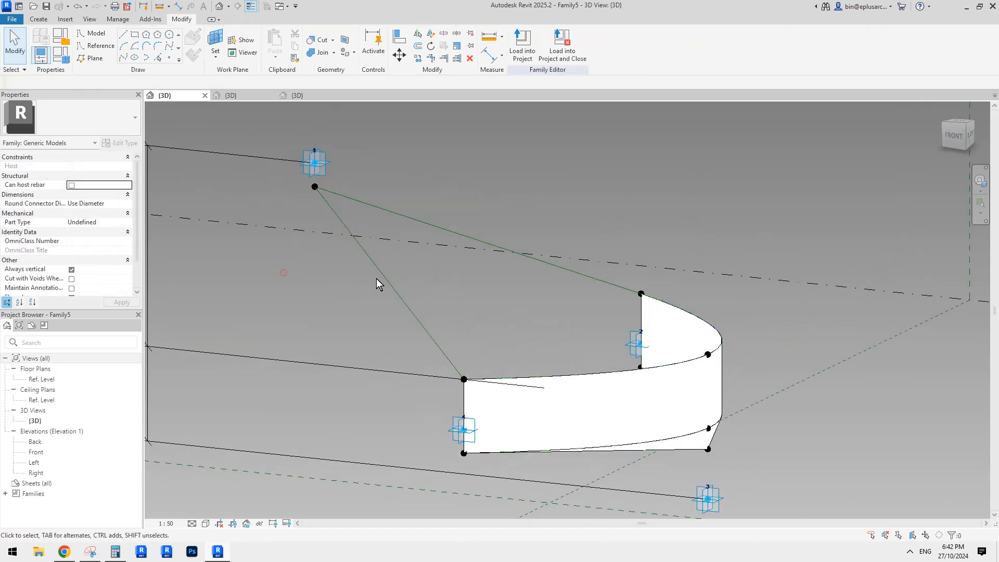
{"action": "mouse_move", "coordinate": [385, 278]}
{"action": "middle_mouse_down", "text": "shift"}
{"action": "mouse_move", "coordinate": [572, 219]}
{"action": "mouse_move", "coordinate": [455, 312]}
{"action": "middle_mouse_up", "text": "shift"}
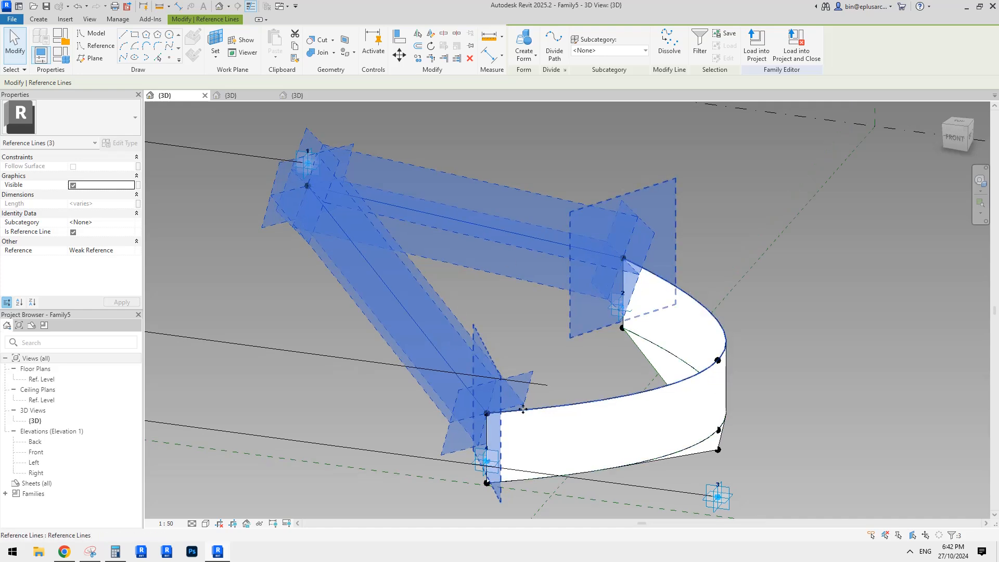
{"action": "left_click", "coordinate": [523, 41]}
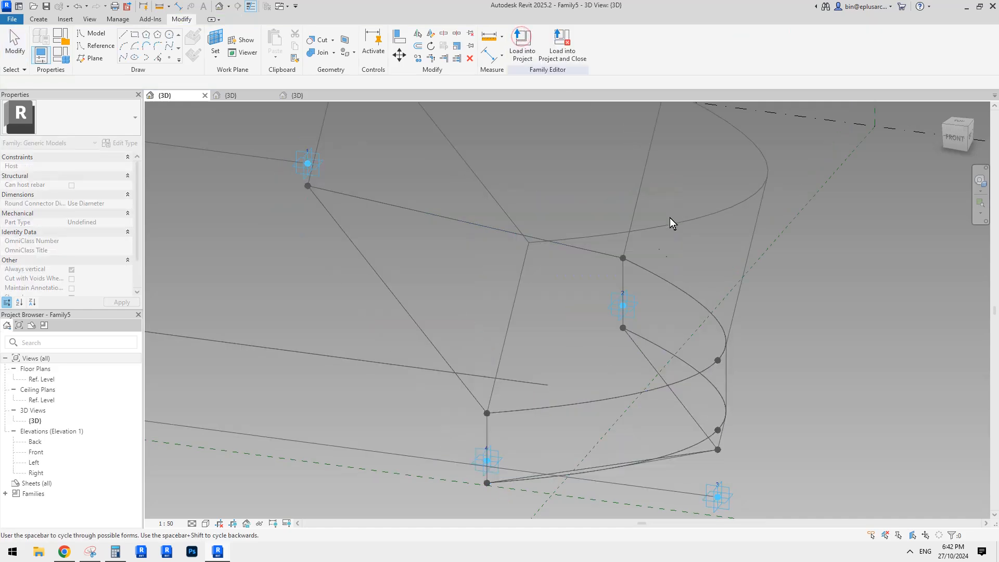
{"action": "middle_click_drag", "start_coordinate": [669, 218], "coordinate": [682, 347], "text": "shift"}
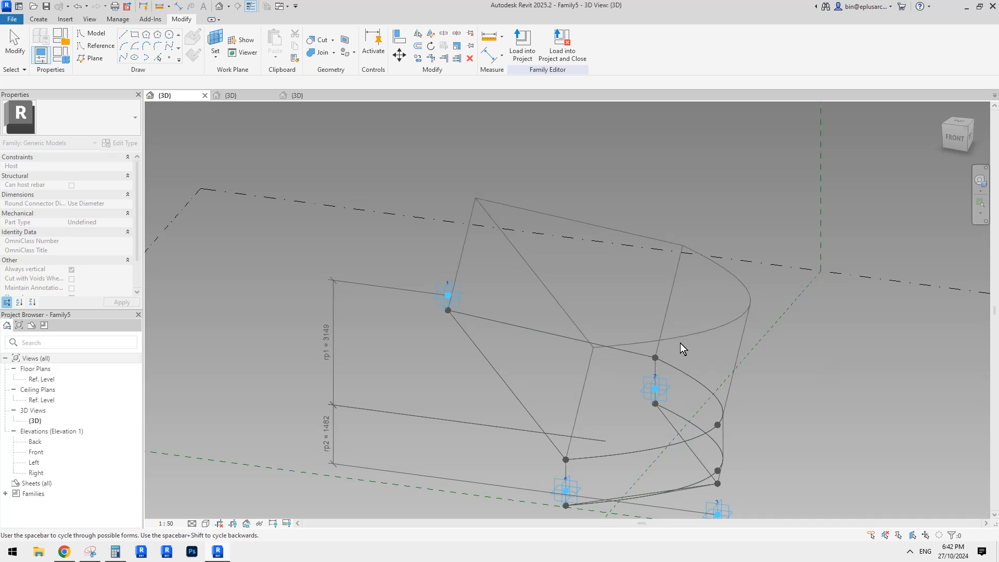
{"action": "key", "text": "space"}
{"action": "key", "text": "space"}
{"action": "key", "text": "space"}
{"action": "key", "text": "space"}
{"action": "key", "text": "space"}
{"action": "middle_click_drag", "start_coordinate": [623, 341], "coordinate": [620, 285]}
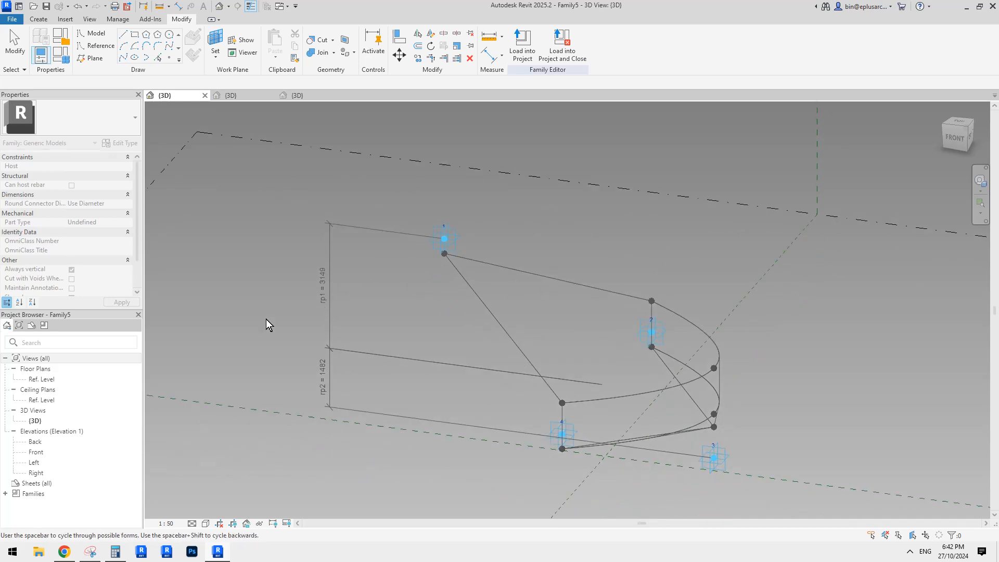
{"action": "left_click", "coordinate": [626, 289]}
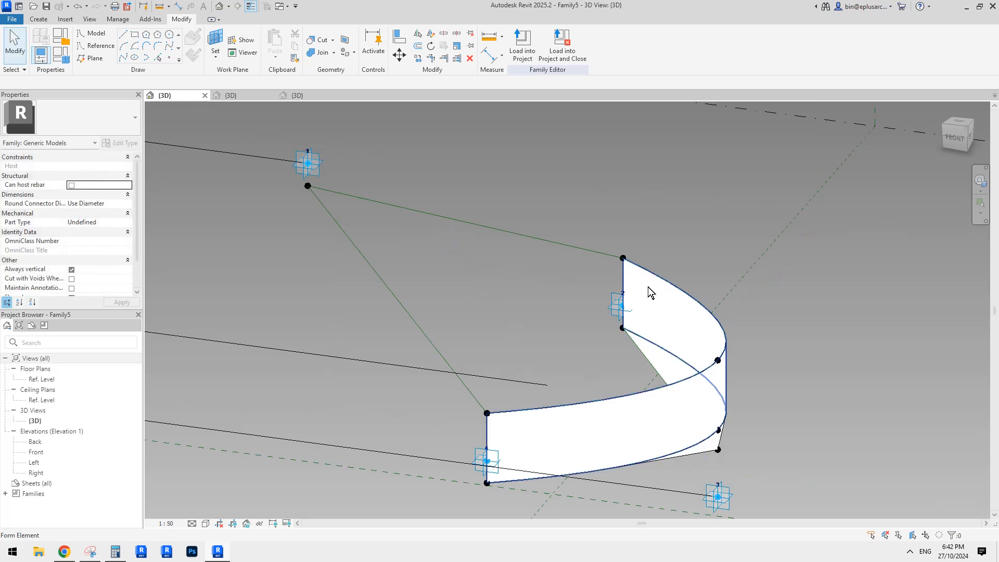
Step: Create a surface form closing the loop of the two upper reference lines and the upper curve
{"action": "scroll", "coordinate": [578, 308], "scroll_direction": "down", "scroll_amount": 5}
{"action": "scroll", "coordinate": [566, 304], "scroll_direction": "down", "scroll_amount": 1}
{"action": "key", "text": "Tab"}
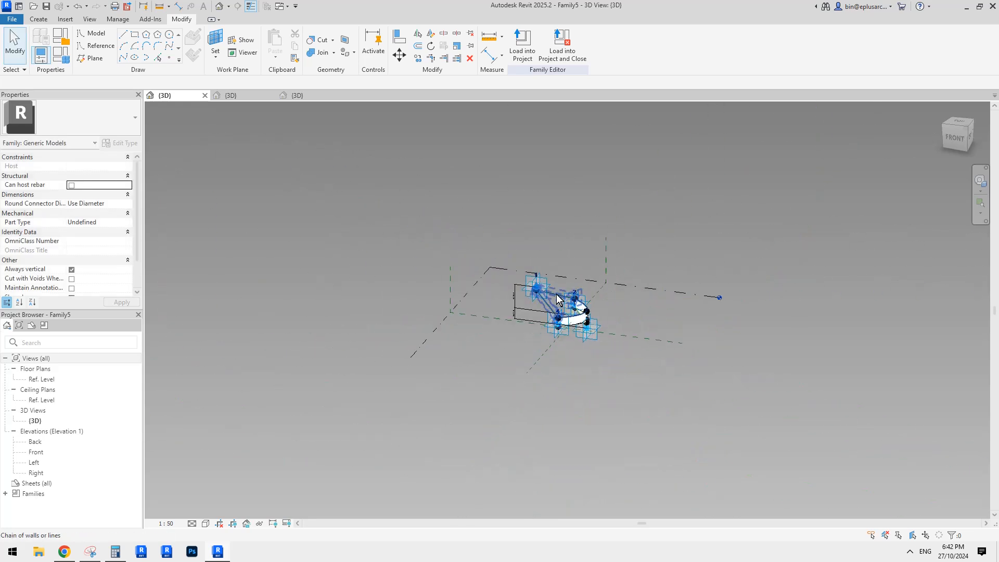
{"action": "left_click", "coordinate": [556, 294]}
{"action": "left_click", "coordinate": [529, 36]}
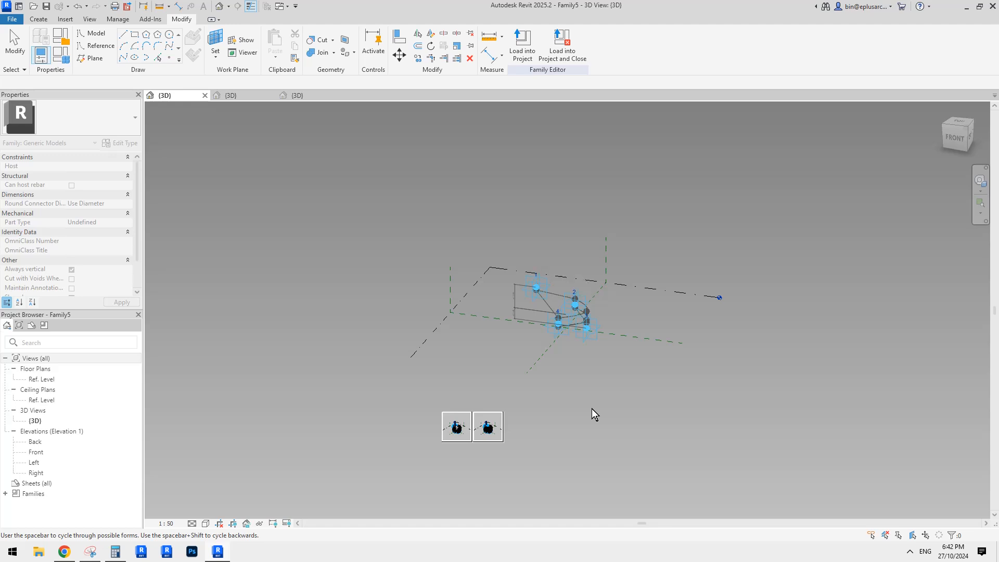
{"action": "scroll", "coordinate": [535, 291], "scroll_direction": "up", "scroll_amount": 5}
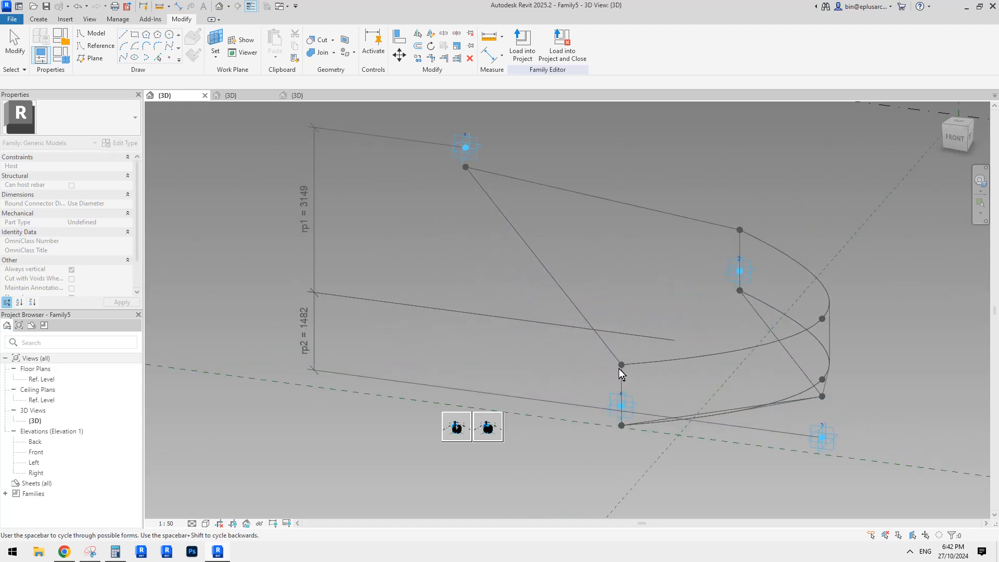
{"action": "left_click", "coordinate": [838, 192]}
{"action": "middle_click_drag", "start_coordinate": [791, 185], "coordinate": [620, 257]}
{"action": "scroll", "coordinate": [629, 238], "scroll_direction": "down", "scroll_amount": 2}
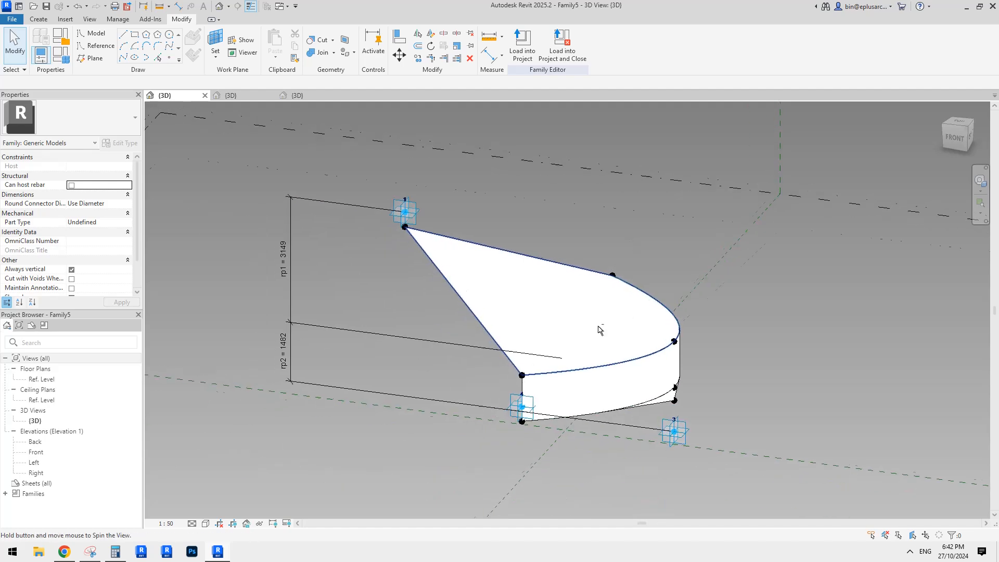
Step: Reload the edited Family5 into Family6 only, replacing the version already loaded there
{"action": "middle_click_drag", "start_coordinate": [598, 329], "coordinate": [522, 152], "text": "shift"}
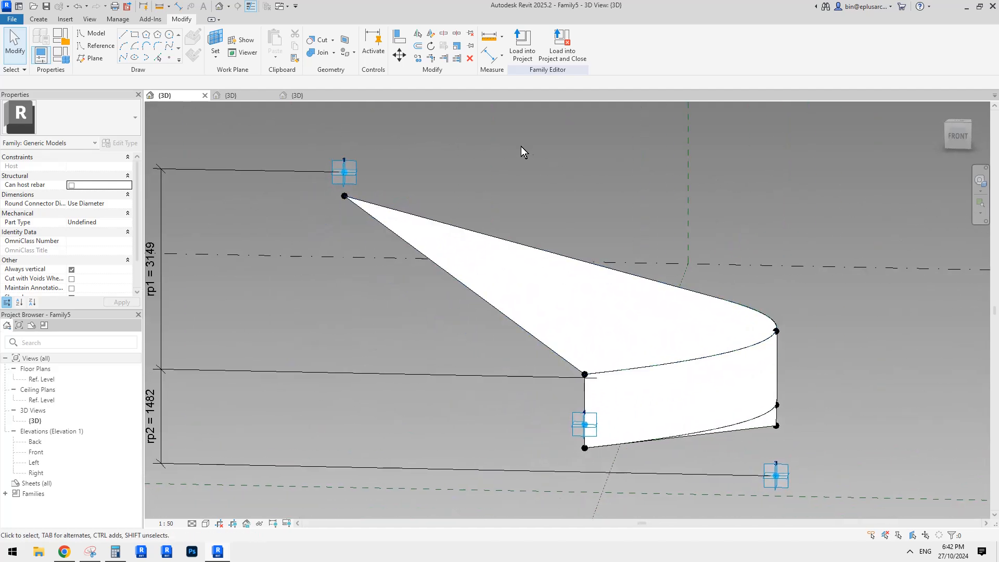
{"action": "left_click", "coordinate": [527, 54]}
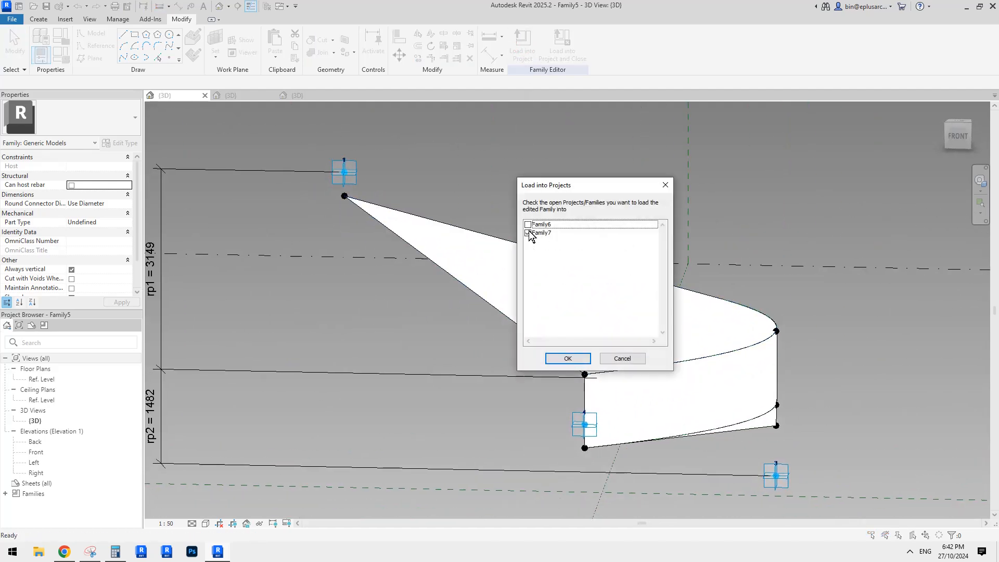
{"action": "left_click", "coordinate": [528, 233]}
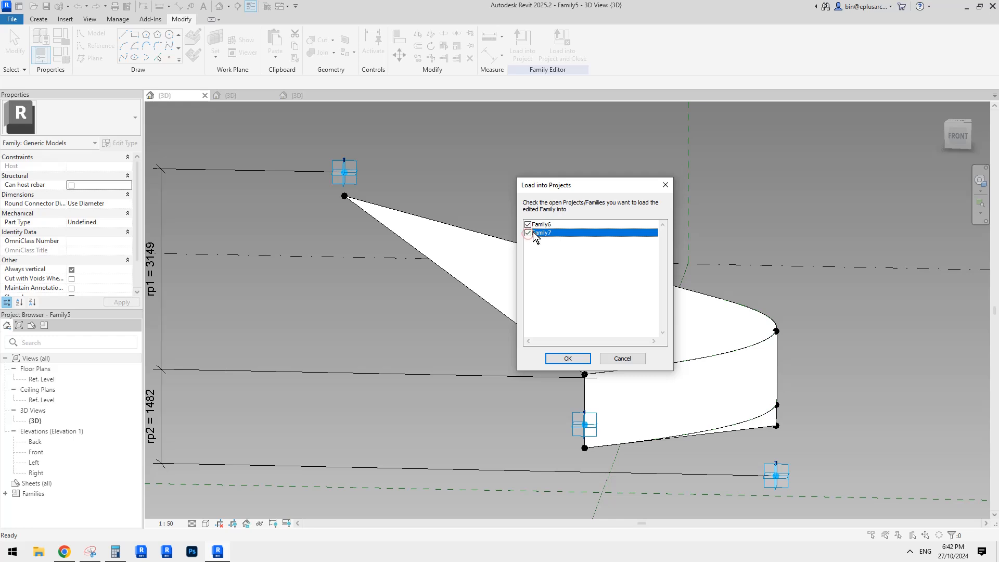
{"action": "left_click", "coordinate": [528, 234]}
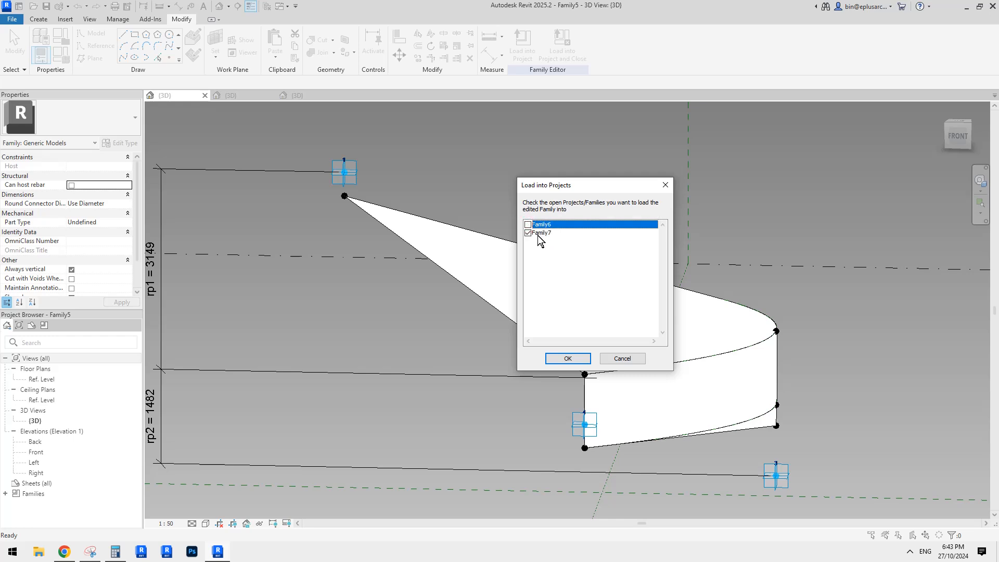
{"action": "left_click", "coordinate": [568, 358]}
{"action": "left_click", "coordinate": [461, 246]}
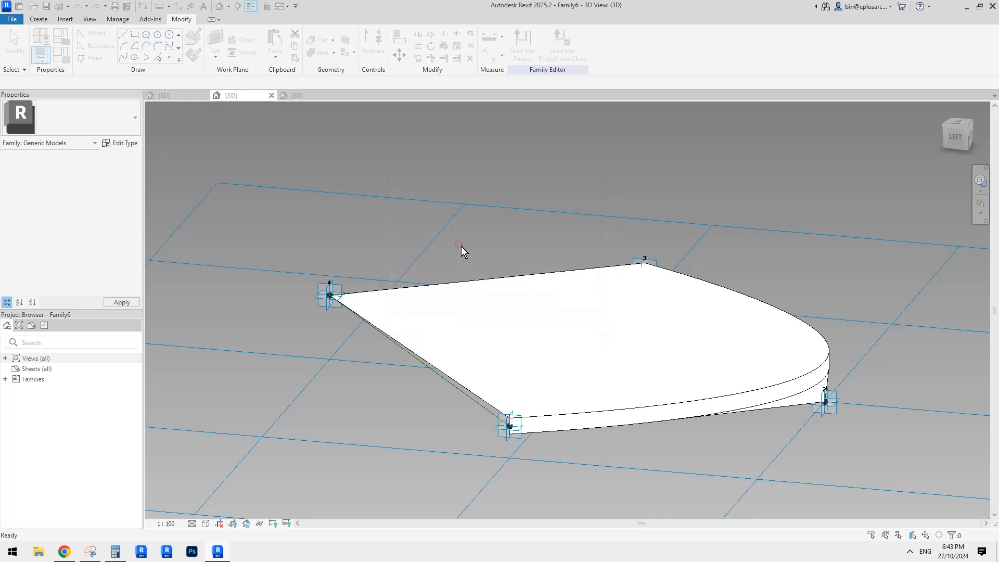
{"action": "left_click", "coordinate": [475, 247]}
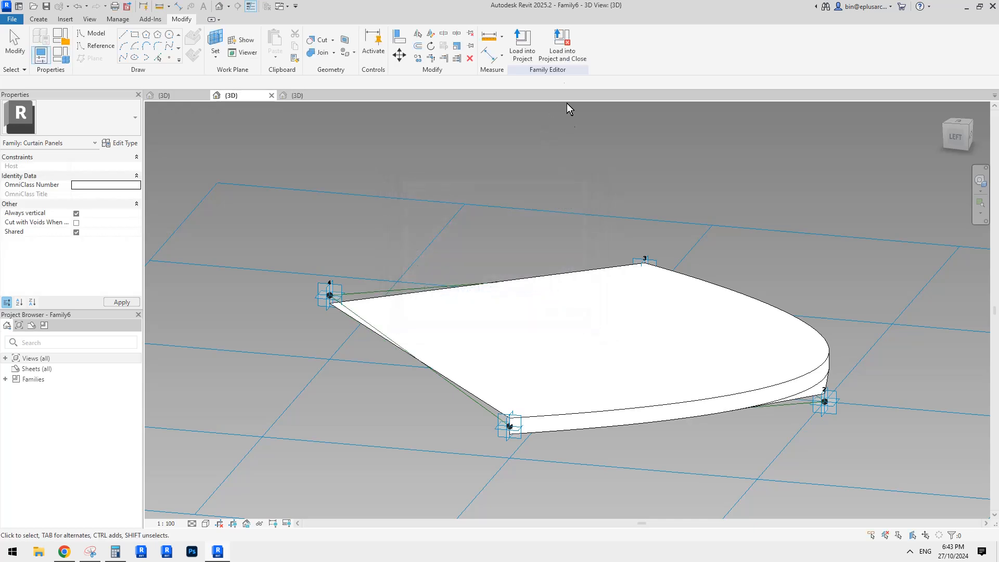
Step: Load Family6 into Family7, replacing its existing version, and close Family6 without saving the changes
{"action": "left_click", "coordinate": [562, 46]}
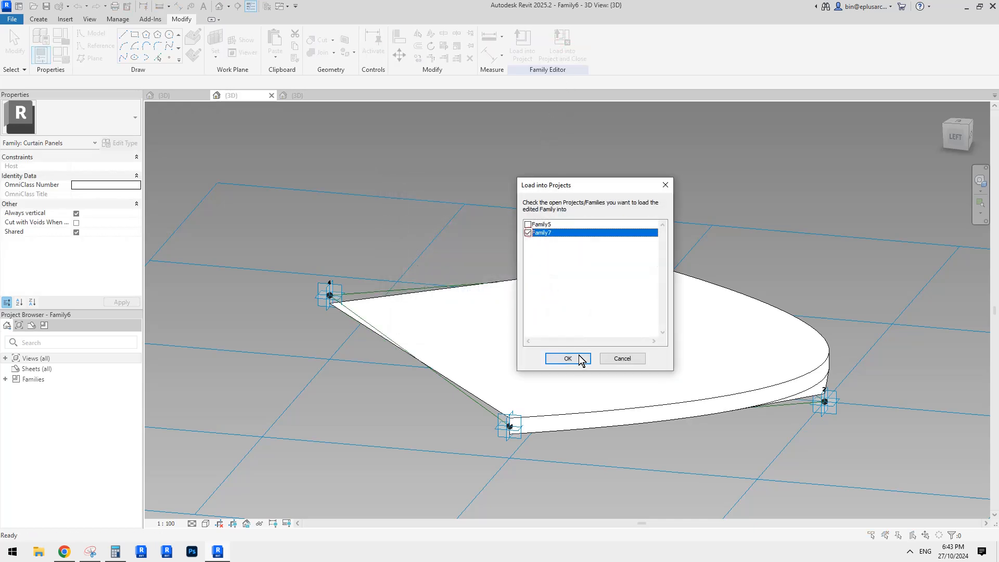
{"action": "left_click", "coordinate": [568, 358]}
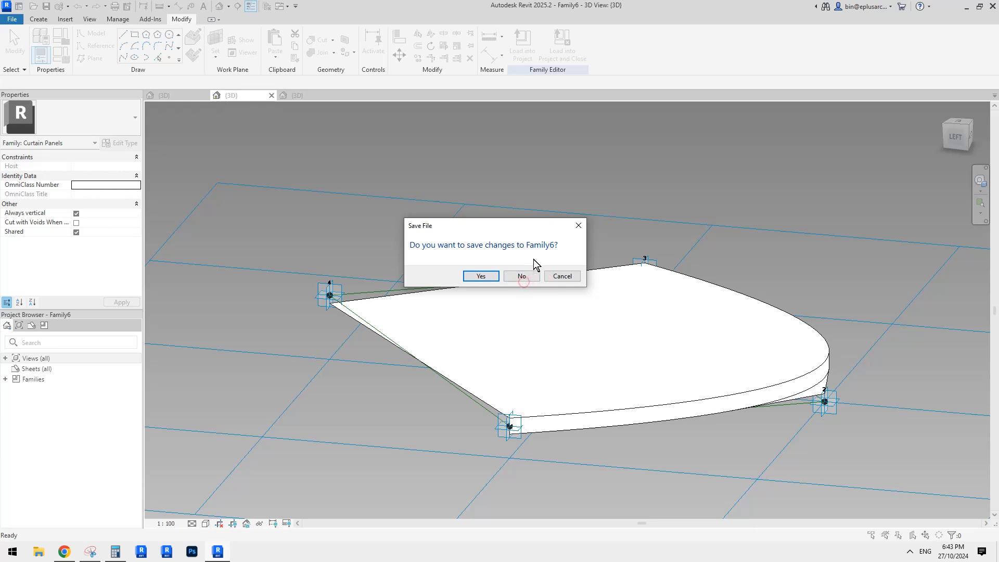
{"action": "left_click", "coordinate": [522, 277]}
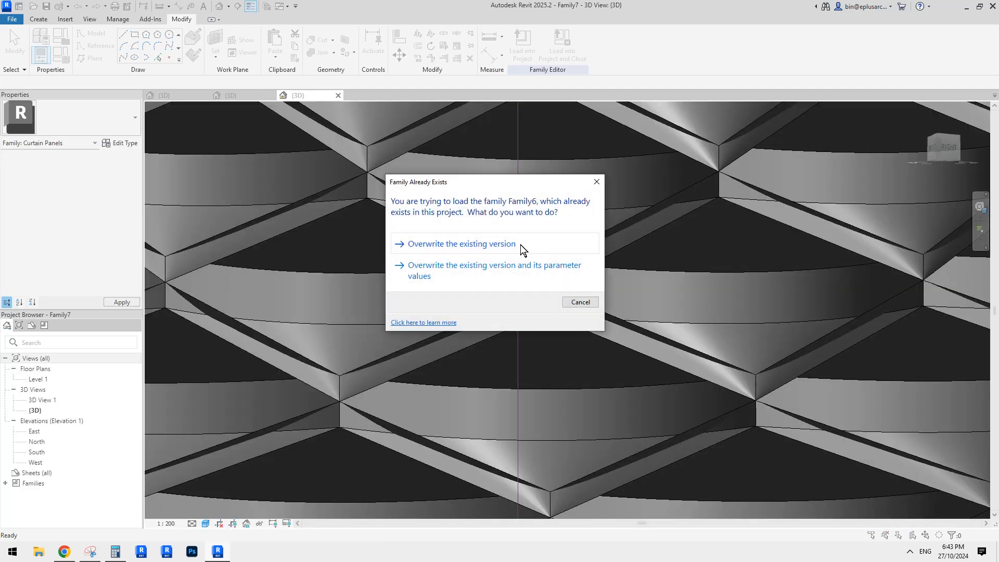
{"action": "left_click", "coordinate": [509, 243]}
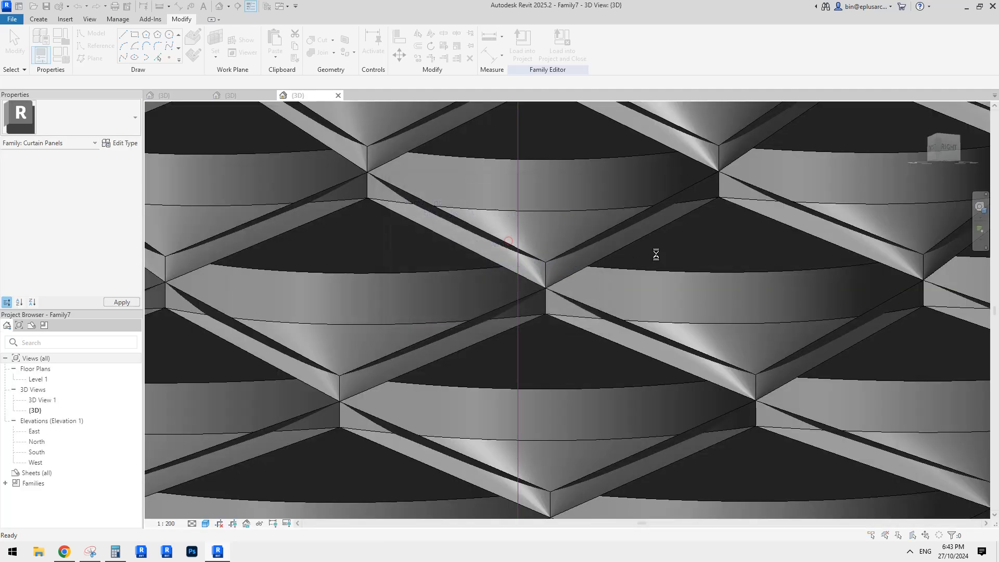
{"action": "left_click", "coordinate": [539, 244]}
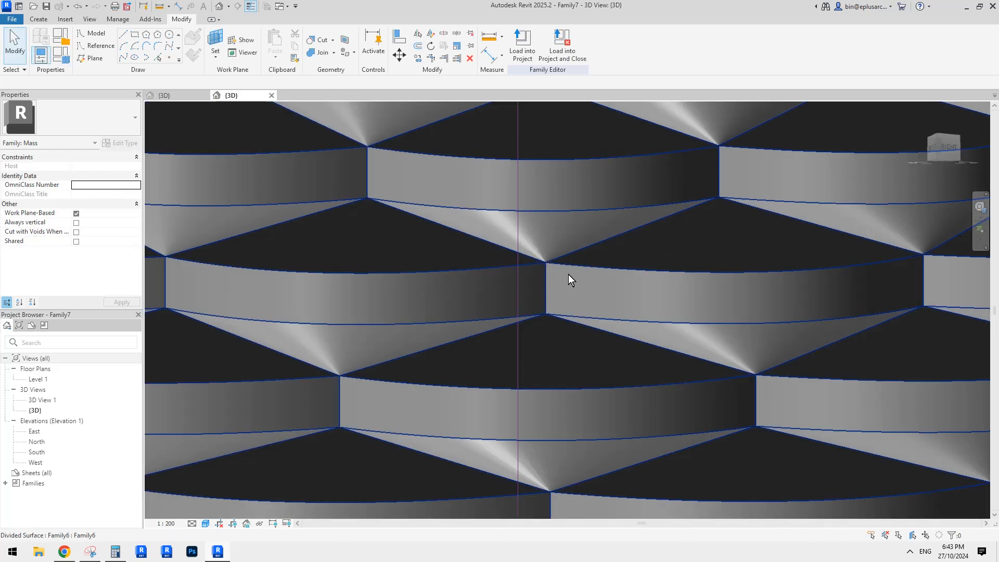
Step: Set the V Grid Number of the cone's divided surface to 30
{"action": "scroll", "coordinate": [674, 336], "scroll_direction": "down", "scroll_amount": 1}
{"action": "middle_click_drag", "start_coordinate": [673, 332], "coordinate": [608, 339], "text": "shift"}
{"action": "key", "text": "Tab"}
{"action": "left_click", "coordinate": [604, 338]}
{"action": "scroll", "coordinate": [603, 338], "scroll_direction": "down", "scroll_amount": 4}
{"action": "scroll", "coordinate": [571, 343], "scroll_direction": "down", "scroll_amount": 2}
{"action": "key", "text": "Escape"}
{"action": "middle_click_drag", "start_coordinate": [694, 440], "coordinate": [686, 395], "text": "shift"}
{"action": "left_click", "coordinate": [593, 285]}
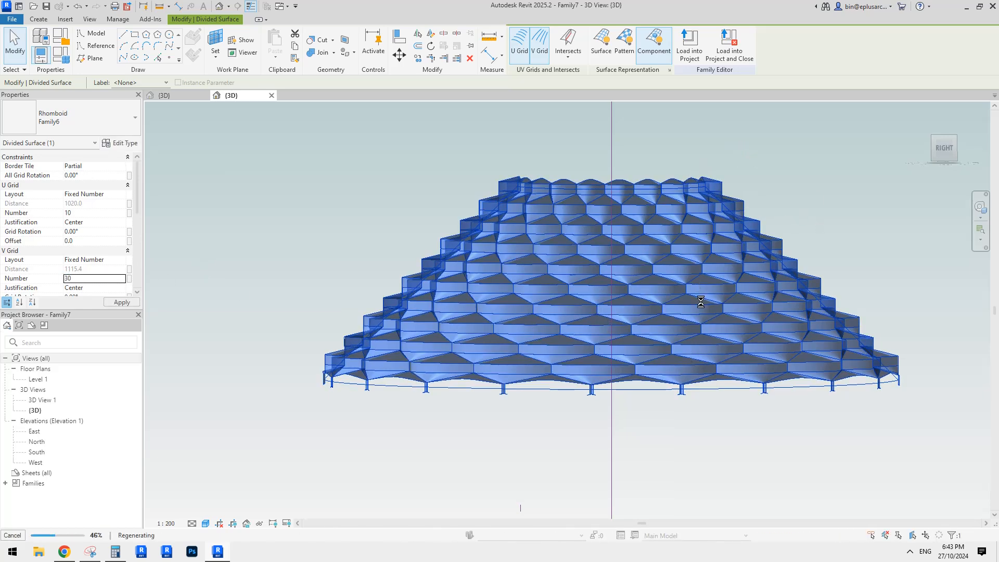
{"action": "left_click", "coordinate": [813, 214]}
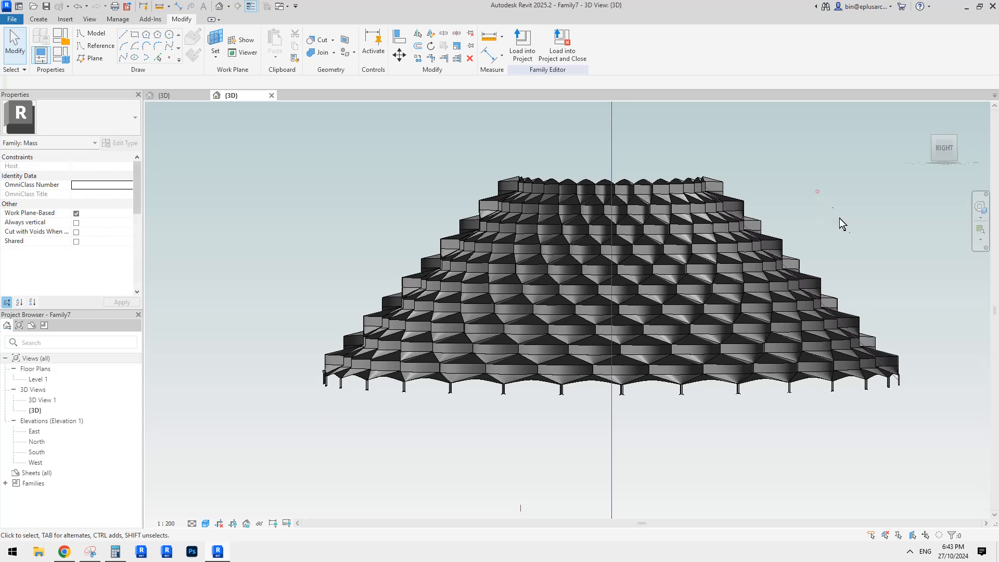
Step: Draw a model-line arc about 15367 mm long beside the patterned cone on the Center (Front/Back) reference plane
{"action": "middle_click_drag", "start_coordinate": [842, 224], "coordinate": [853, 299], "text": "shift"}
{"action": "scroll", "coordinate": [695, 289], "scroll_direction": "down", "scroll_amount": 3}
{"action": "left_click", "coordinate": [863, 299]}
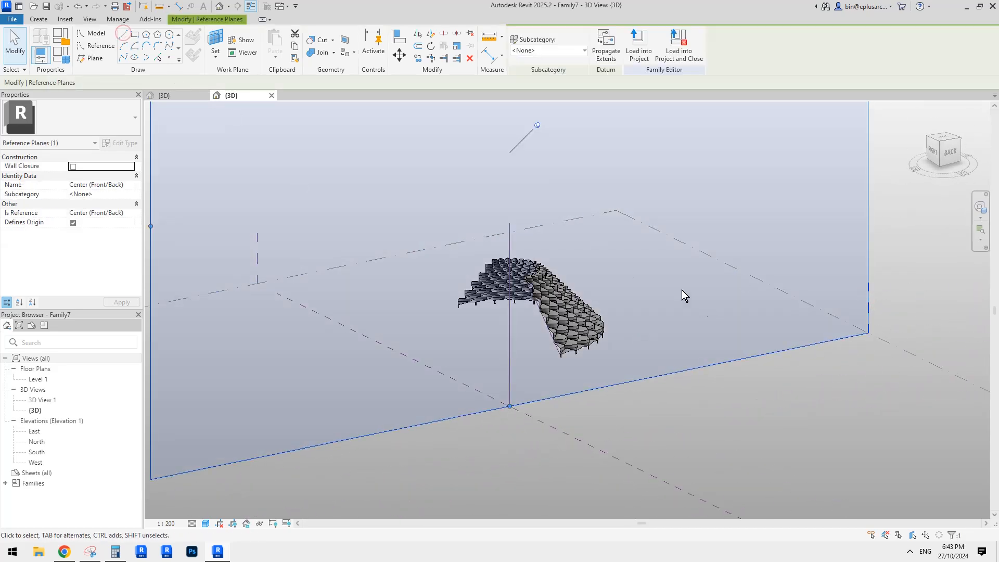
{"action": "left_click", "coordinate": [124, 47]}
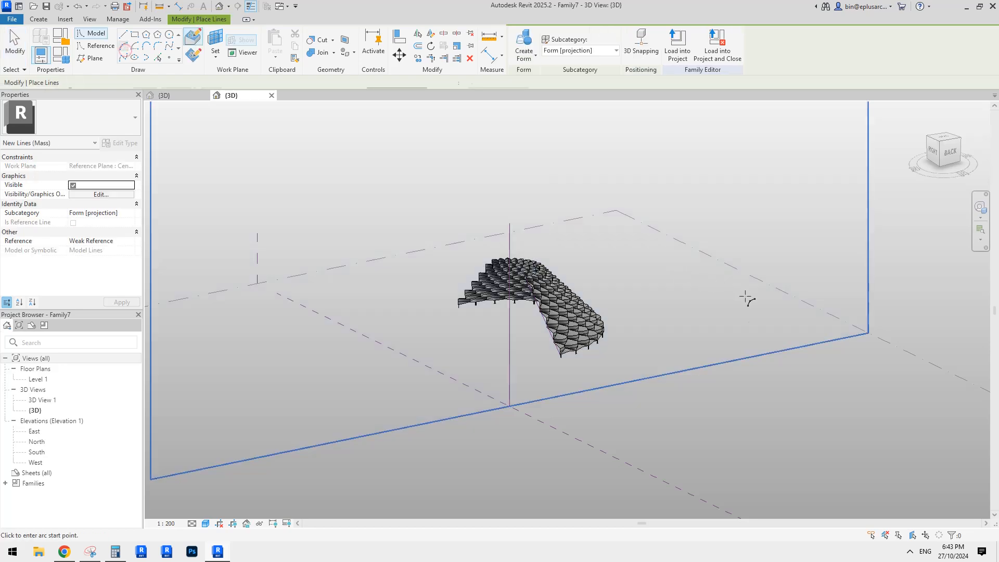
{"action": "left_click", "coordinate": [744, 296]}
{"action": "left_click", "coordinate": [653, 249]}
{"action": "left_click", "coordinate": [701, 256]}
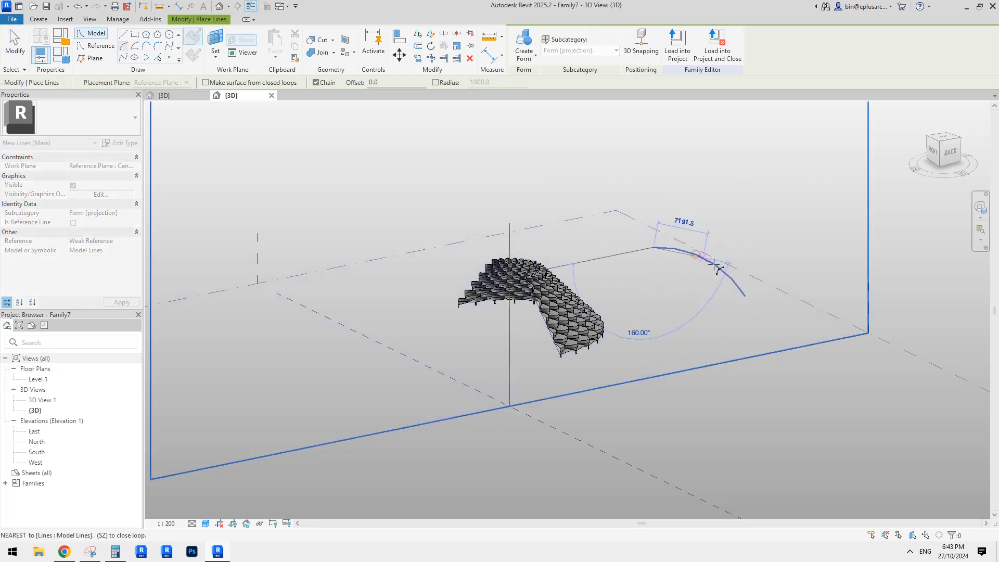
{"action": "key", "text": "Escape"}
{"action": "key", "text": "Escape"}
Step: Turn the new arc into a reference line and create a surface form from it
{"action": "left_click", "coordinate": [710, 262]}
{"action": "scroll", "coordinate": [720, 254], "scroll_direction": "up", "scroll_amount": 2}
{"action": "left_click", "coordinate": [68, 259]}
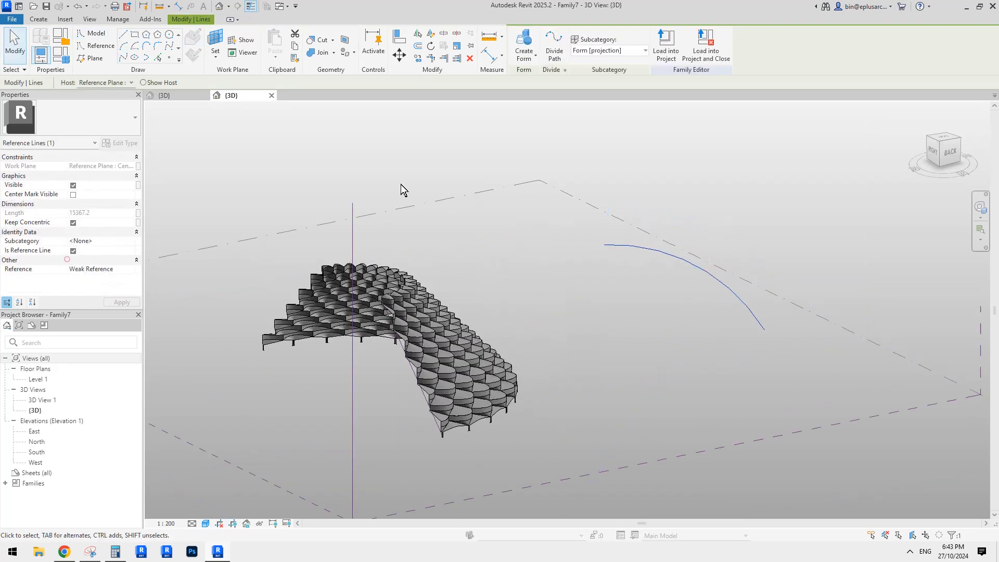
{"action": "left_click", "coordinate": [523, 48]}
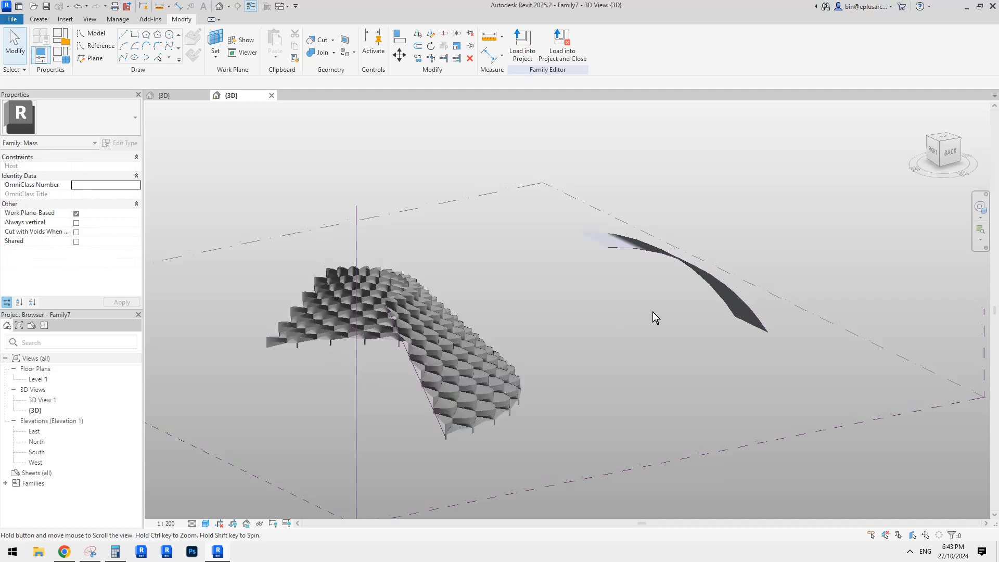
Step: Set the curved surface form's Positive Offset to 8000
{"action": "middle_click_drag", "start_coordinate": [653, 311], "coordinate": [766, 296], "text": "shift"}
{"action": "scroll", "coordinate": [532, 285], "scroll_direction": "up", "scroll_amount": 1}
{"action": "left_click", "coordinate": [531, 285]}
{"action": "scroll", "coordinate": [551, 265], "scroll_direction": "up", "scroll_amount": 1}
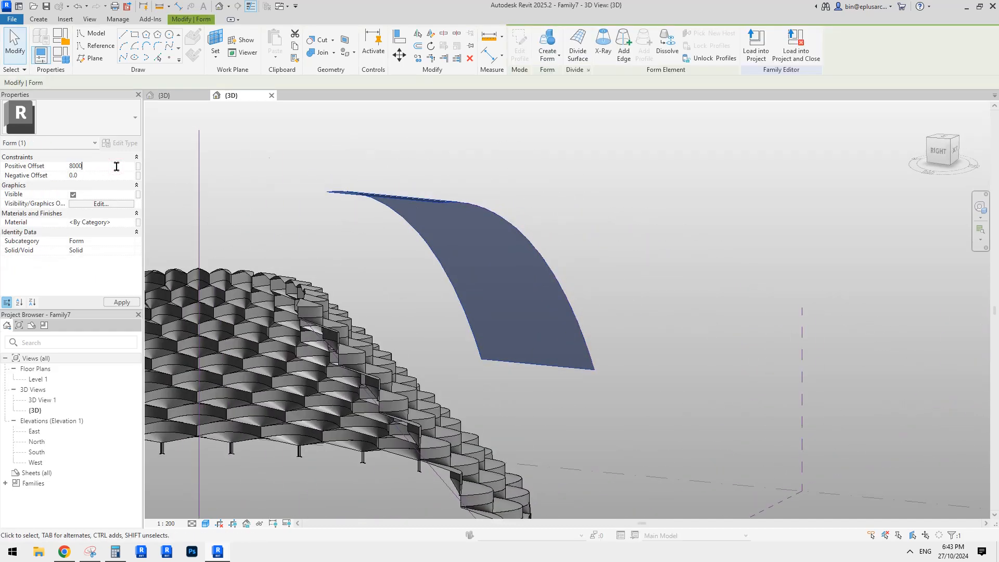
{"action": "middle_click_drag", "start_coordinate": [498, 156], "coordinate": [493, 165], "text": "shift"}
Step: Divide the curved surface and apply the Rhomboid Family6 pattern component to it
{"action": "left_click", "coordinate": [578, 47]}
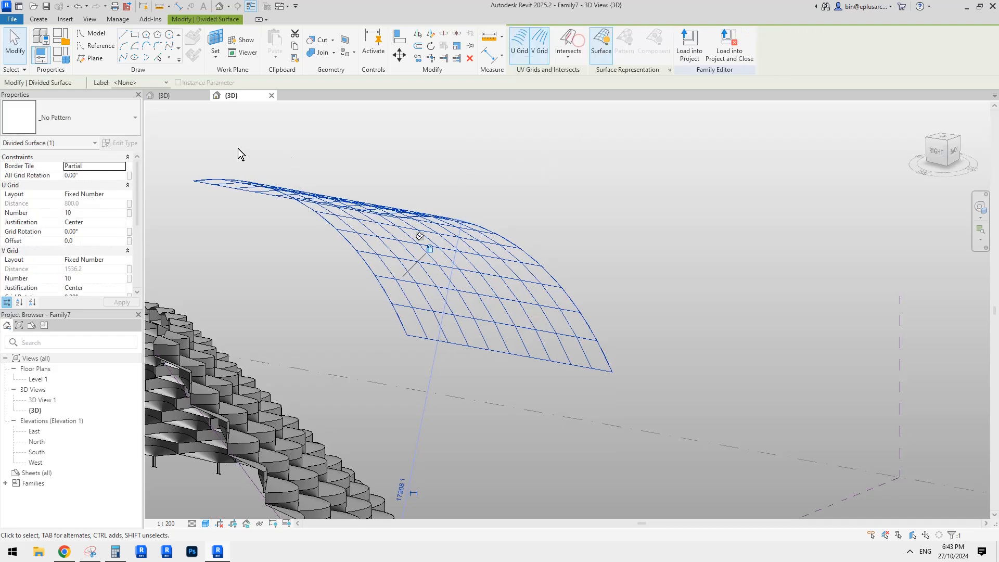
{"action": "left_click", "coordinate": [101, 121]}
{"action": "scroll", "coordinate": [73, 312], "scroll_direction": "down", "scroll_amount": 2}
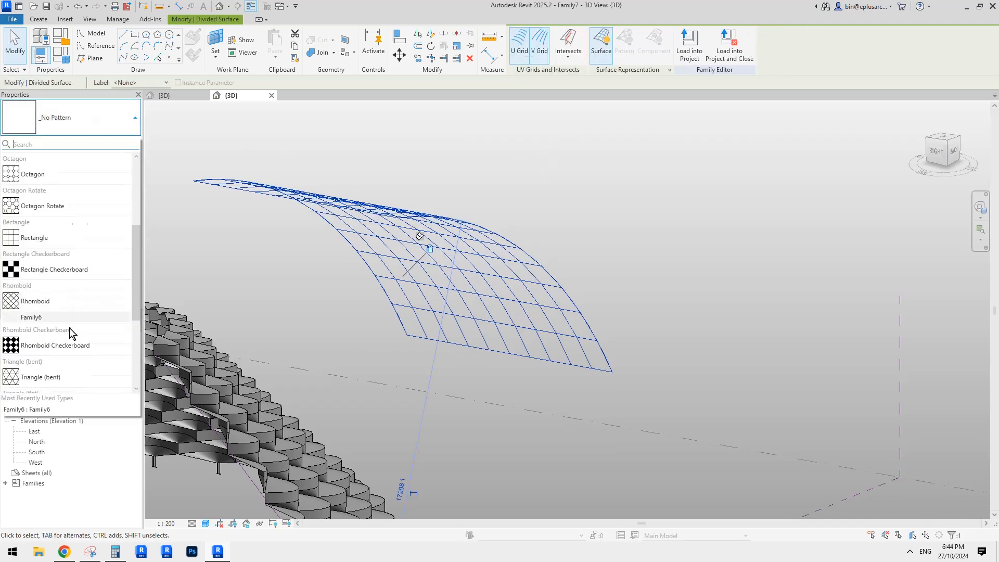
{"action": "scroll", "coordinate": [70, 329], "scroll_direction": "down", "scroll_amount": 1}
{"action": "left_click", "coordinate": [36, 271]}
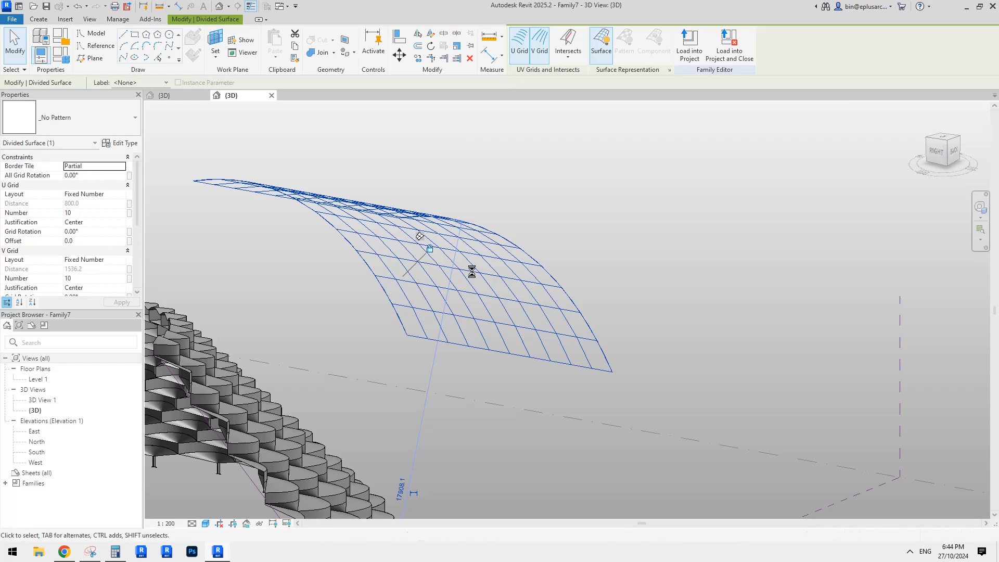
Step: Set the All Grid Rotation of the curved divided surface to 90°
{"action": "middle_click_drag", "start_coordinate": [510, 266], "coordinate": [416, 332]}
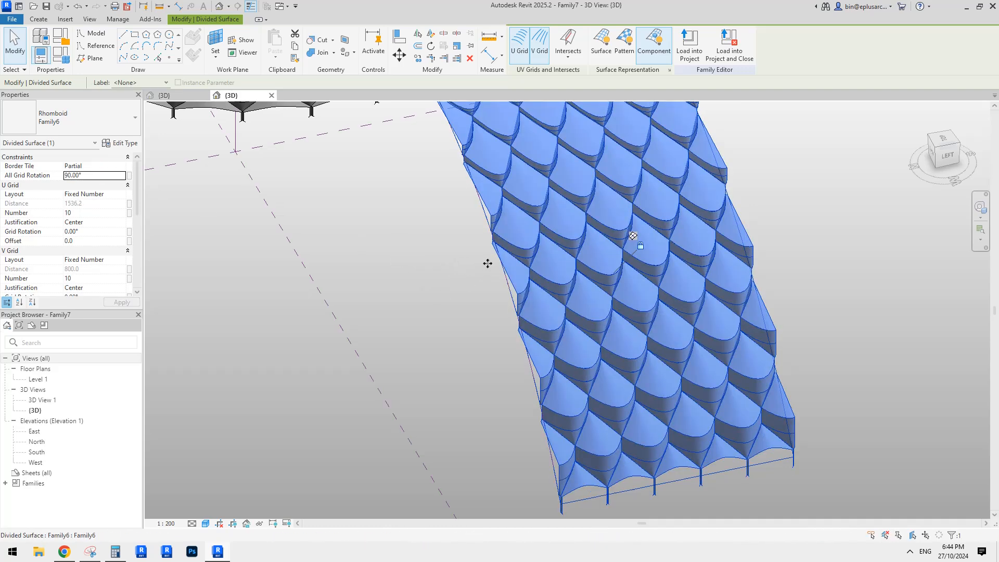
{"action": "middle_click_drag", "start_coordinate": [488, 263], "coordinate": [663, 261], "text": "shift"}
{"action": "left_click", "coordinate": [798, 250]}
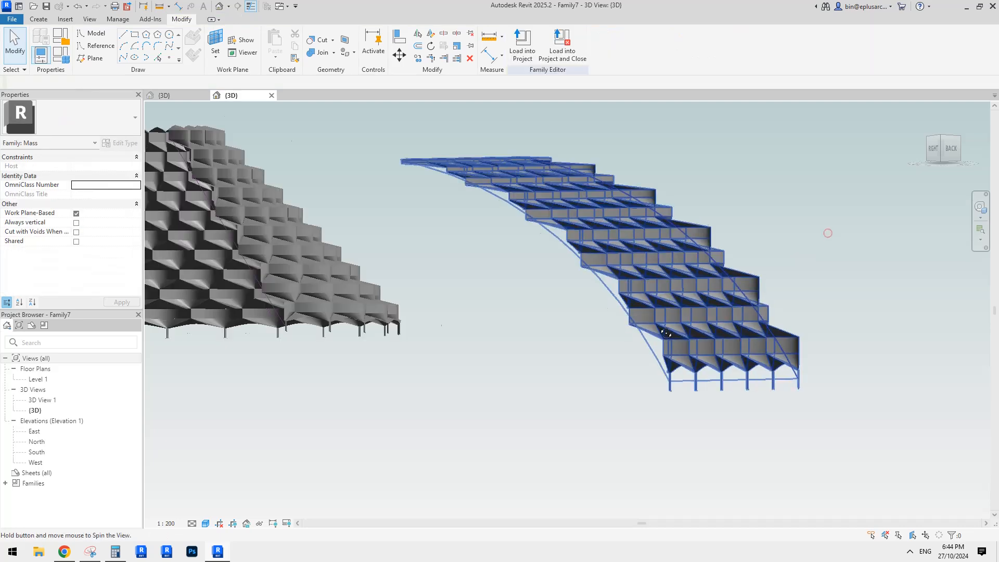
Step: Set both the U Grid Number and V Grid Number of the curved divided surface to 20
{"action": "middle_click_drag", "start_coordinate": [827, 229], "coordinate": [754, 219], "text": "shift"}
{"action": "left_click", "coordinate": [697, 225]}
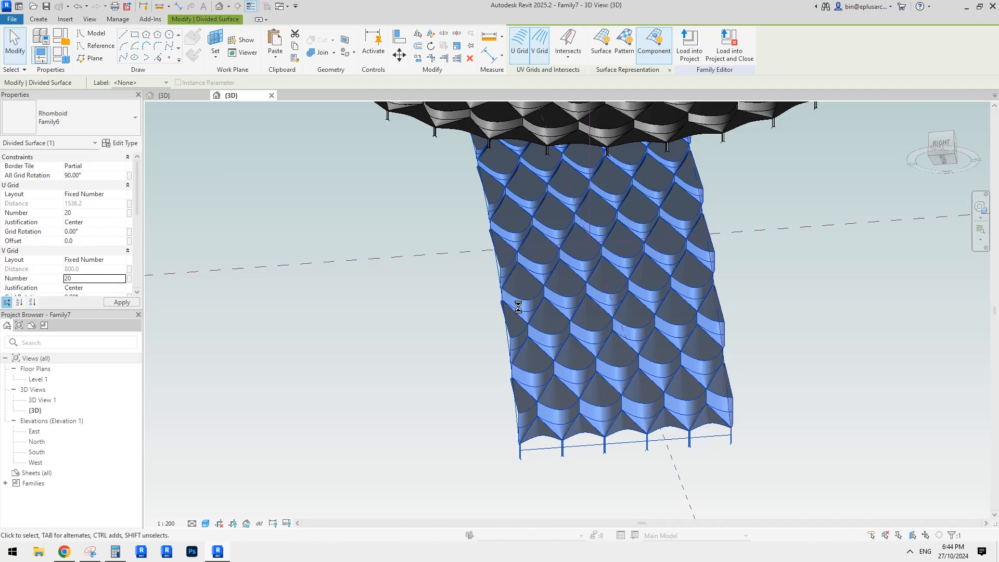
{"action": "middle_click_drag", "start_coordinate": [777, 287], "coordinate": [650, 234], "text": "shift"}
{"action": "scroll", "coordinate": [614, 260], "scroll_direction": "down", "scroll_amount": 3}
{"action": "middle_click_drag", "start_coordinate": [509, 325], "coordinate": [567, 307], "text": "shift"}
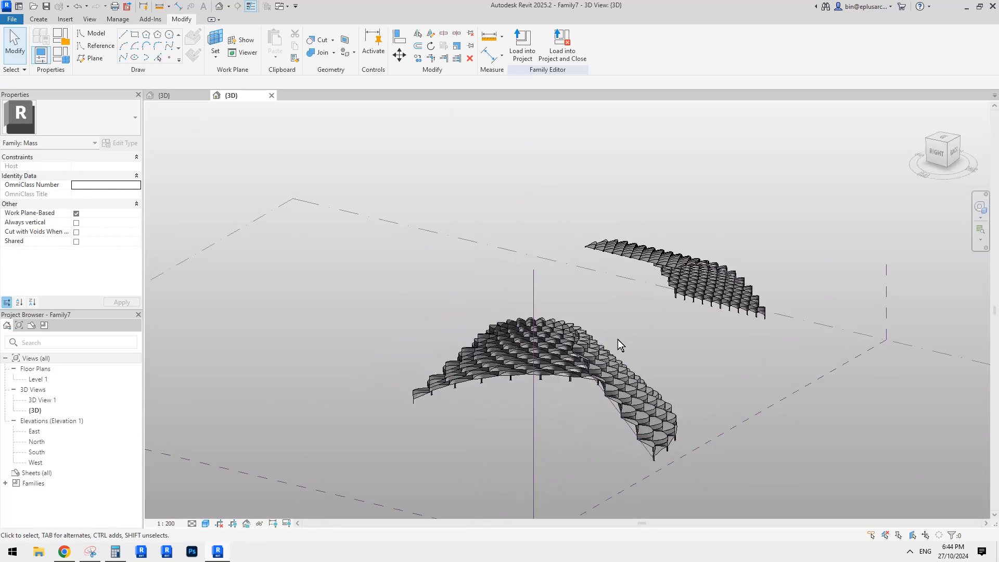
{"action": "middle_click_drag", "start_coordinate": [631, 375], "coordinate": [591, 308], "text": "shift"}
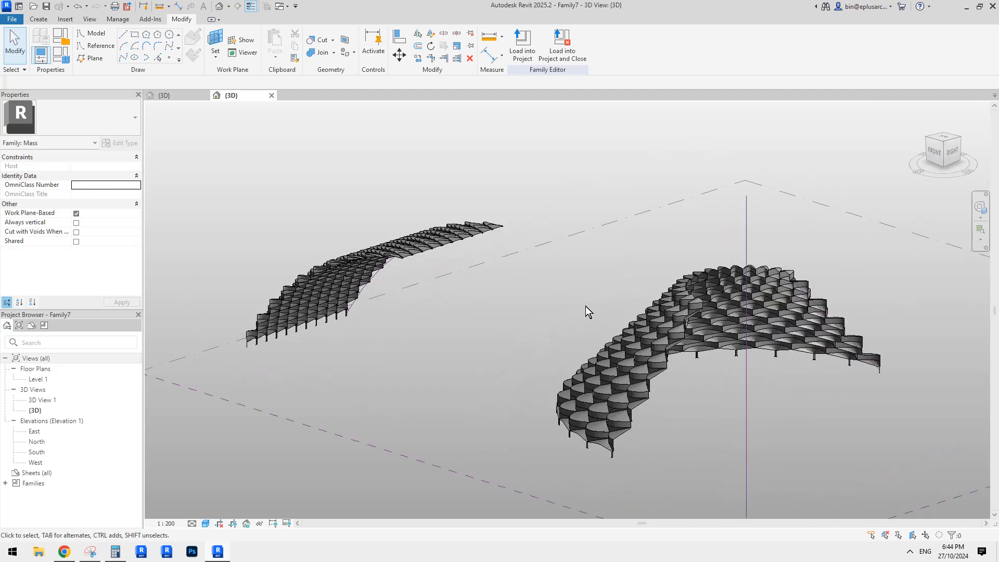
{"action": "middle_click_drag", "start_coordinate": [582, 294], "coordinate": [576, 294]}
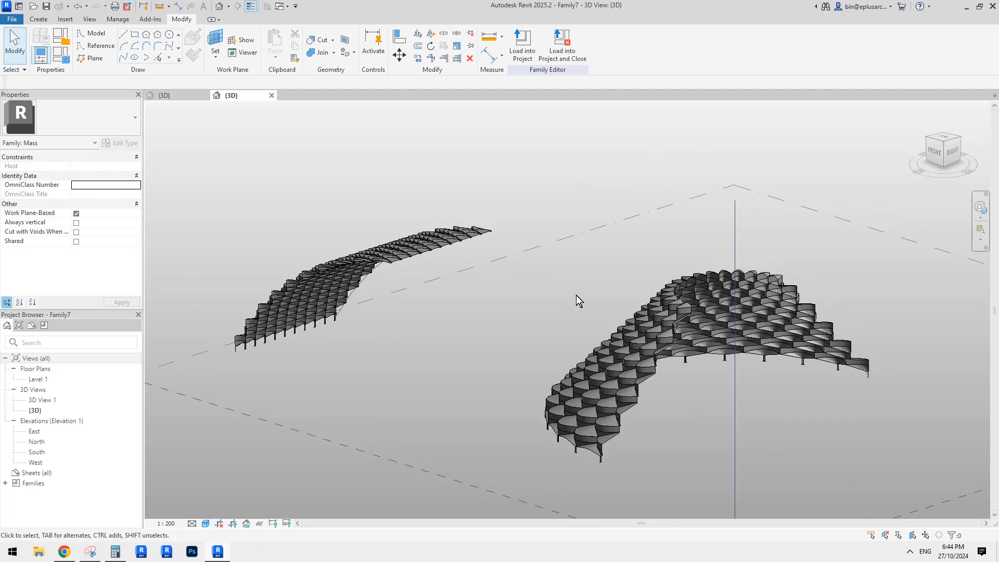